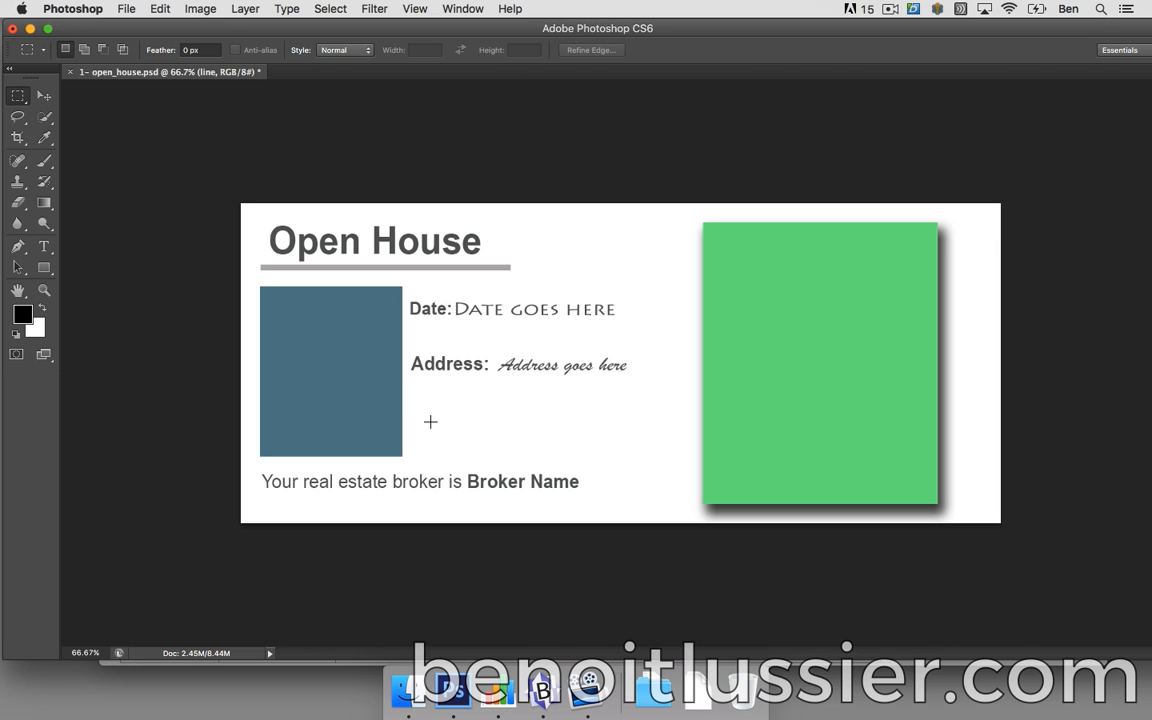
- Open Apply Data Set with the preview turned on and look through Data Sets 1 to 5 on the open house template
{"action": "left_click", "coordinate": [201, 8]}
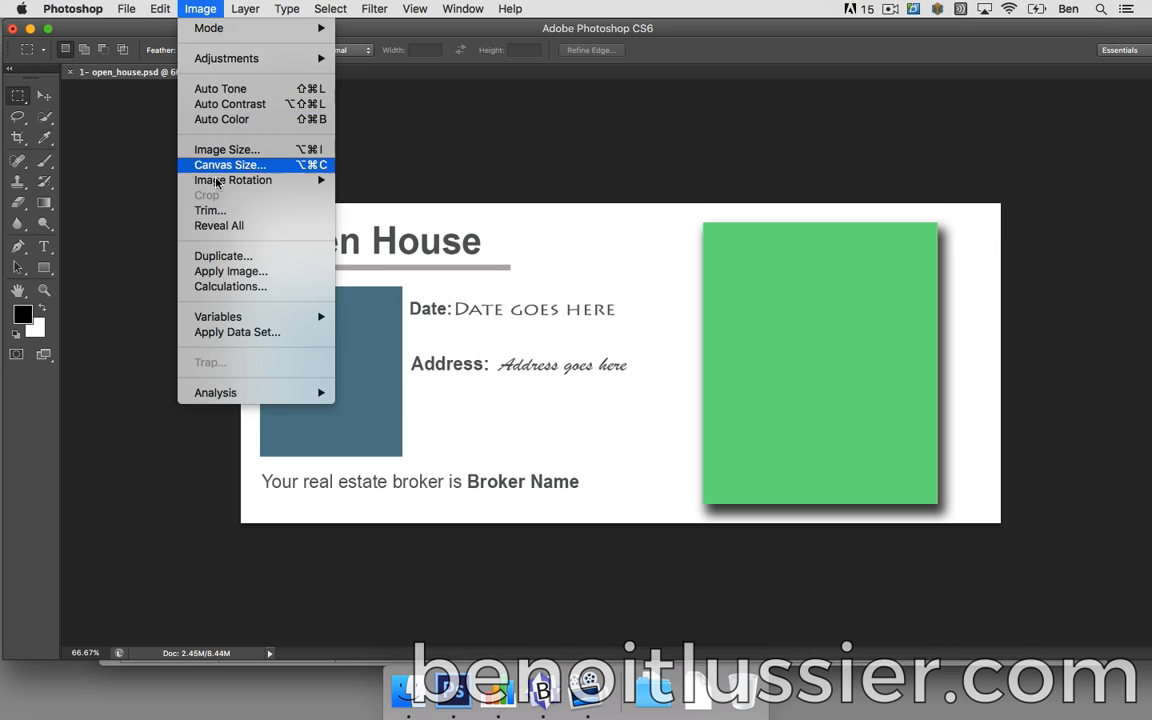
{"action": "left_click", "coordinate": [237, 331]}
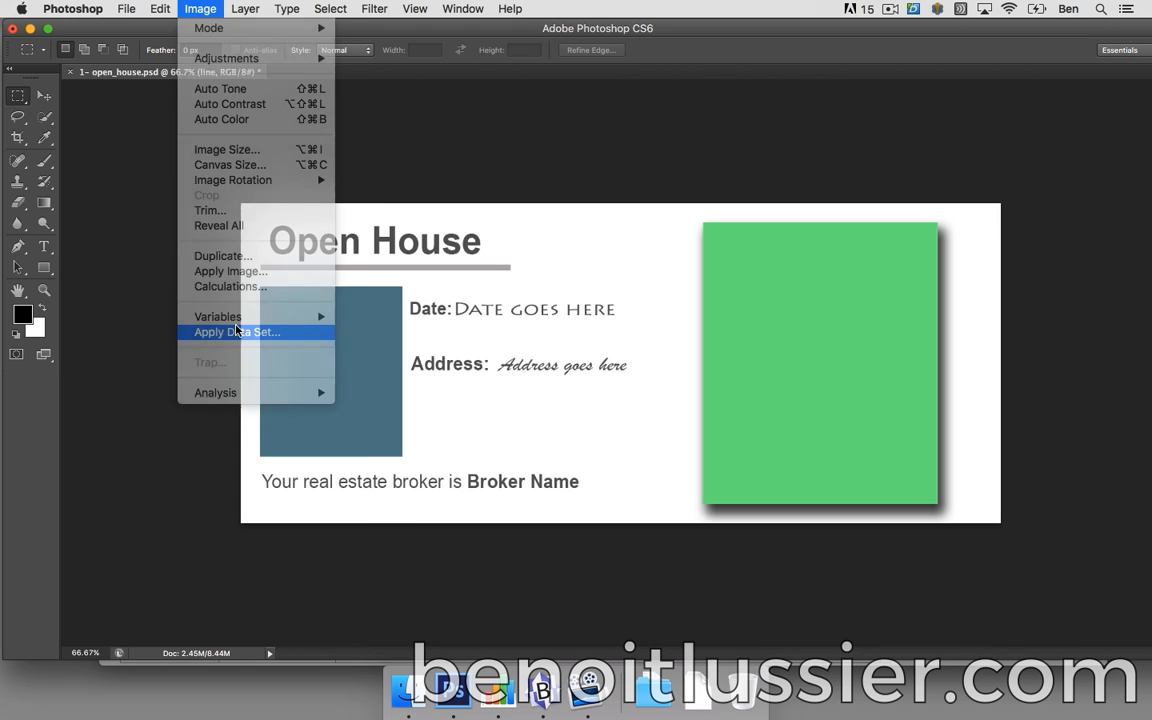
{"action": "left_click", "coordinate": [302, 524]}
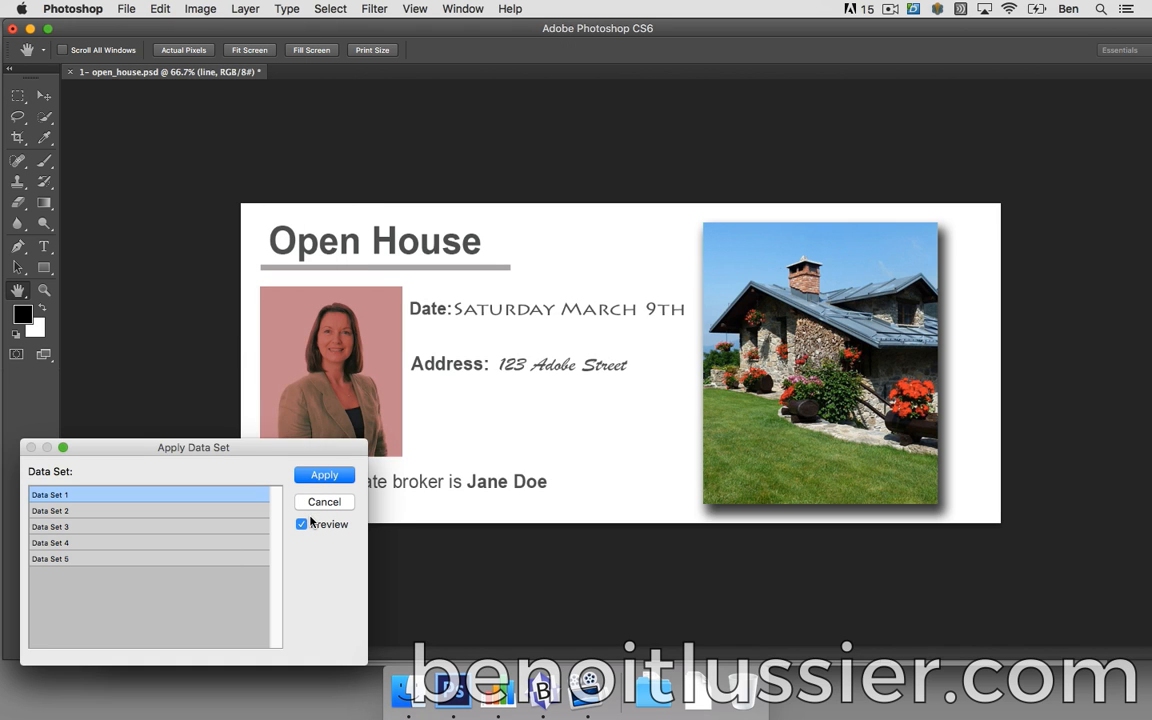
{"action": "left_click", "coordinate": [225, 510]}
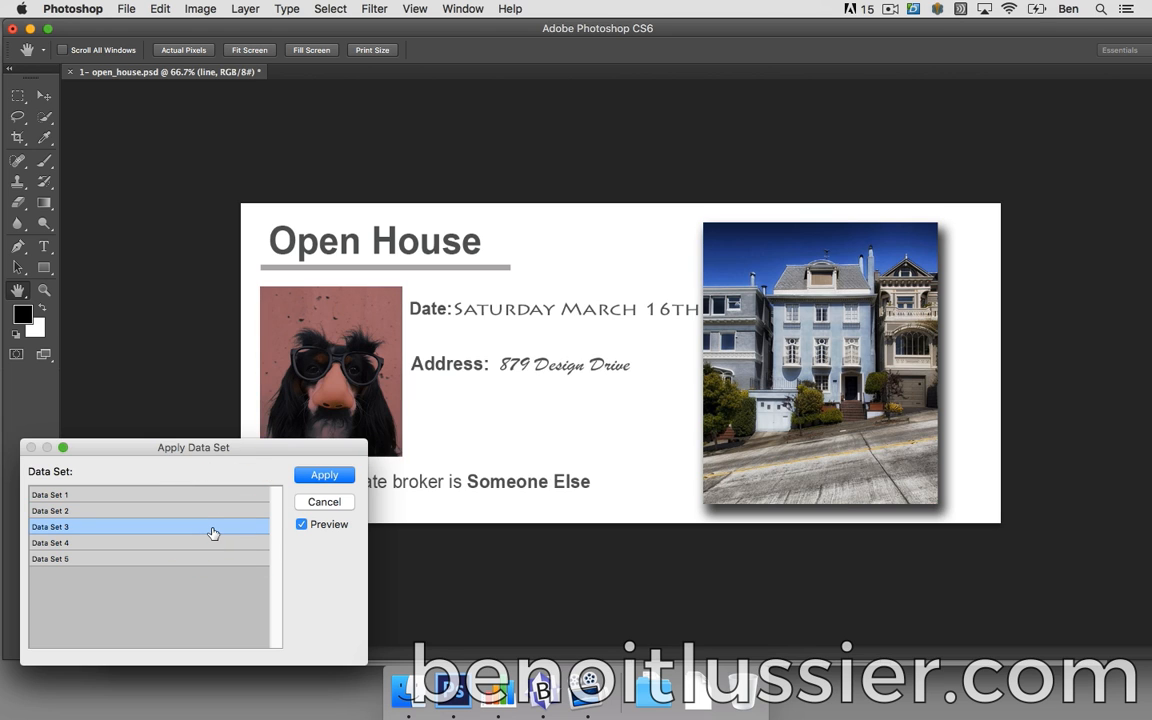
{"action": "left_click", "coordinate": [207, 545]}
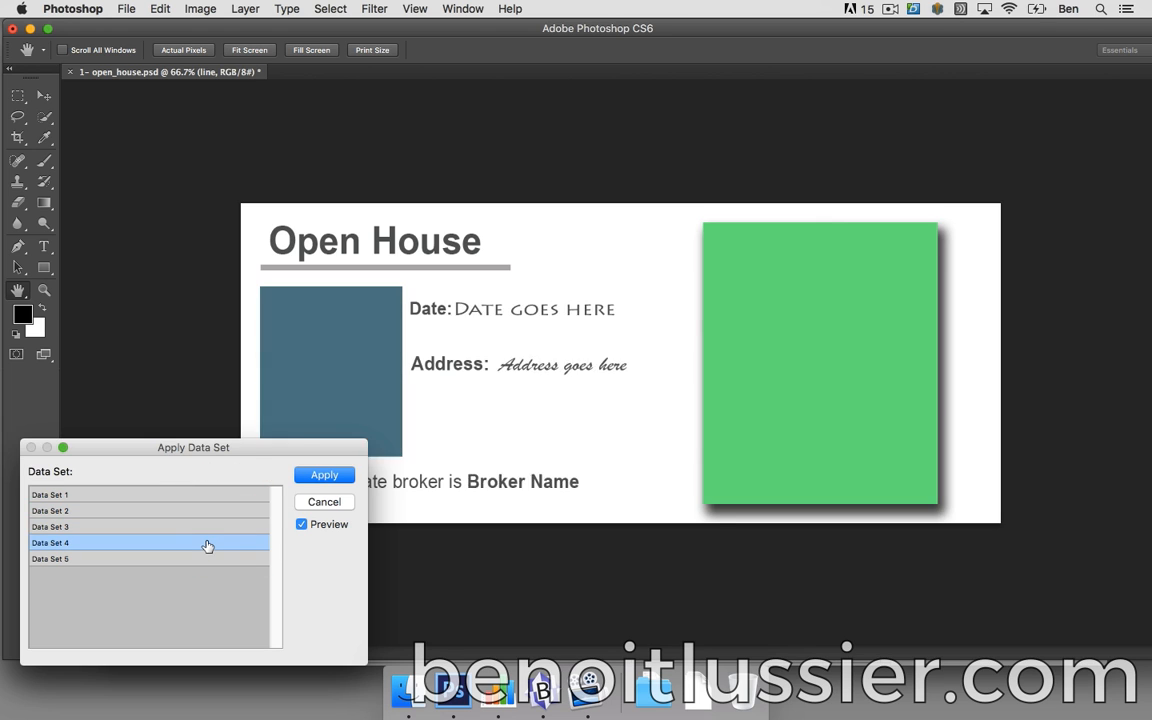
{"action": "left_click", "coordinate": [207, 559]}
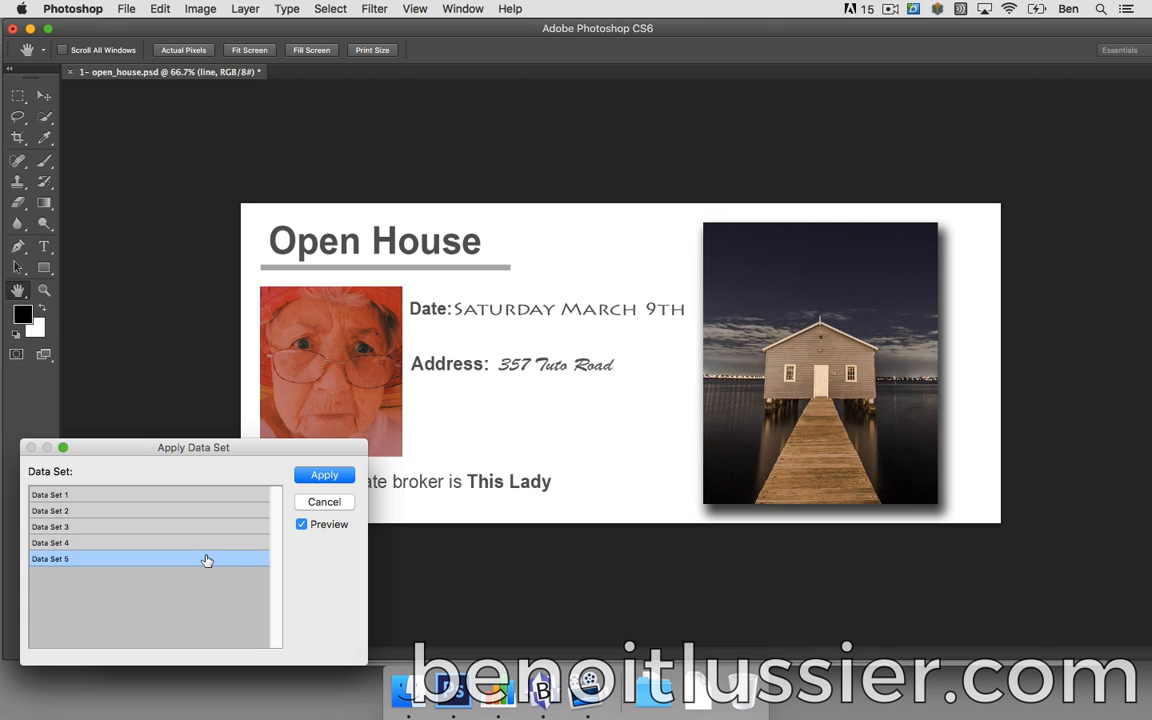
{"action": "left_click", "coordinate": [206, 543]}
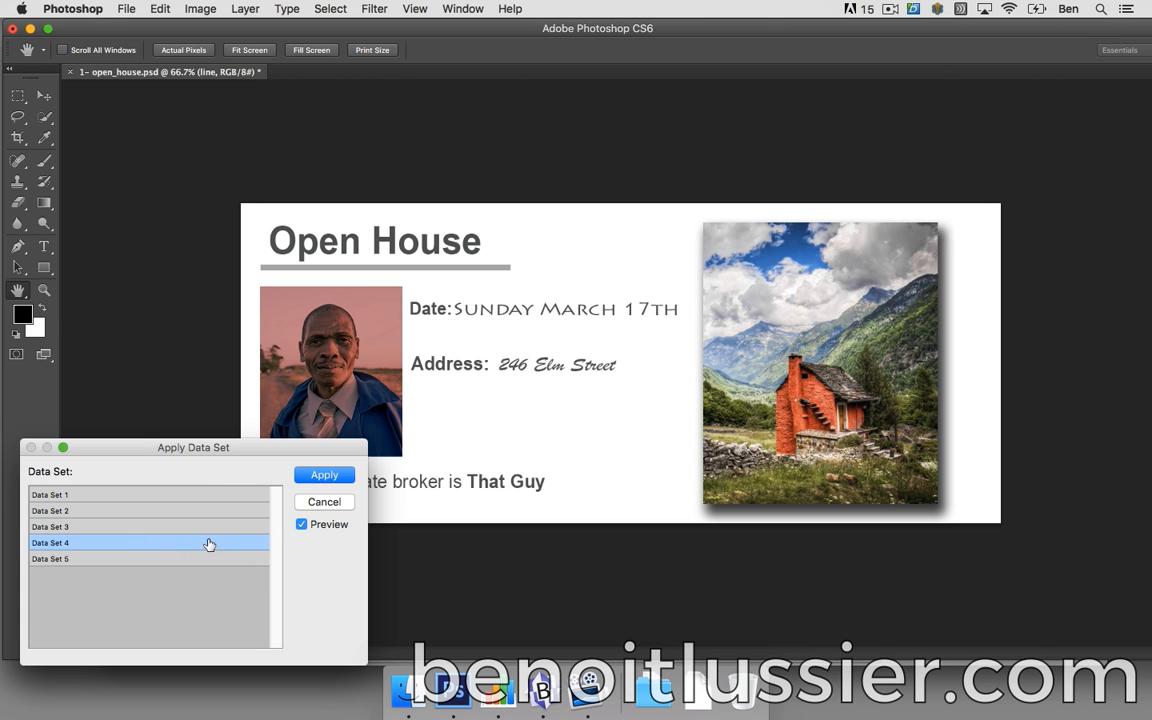
{"action": "left_click", "coordinate": [207, 528]}
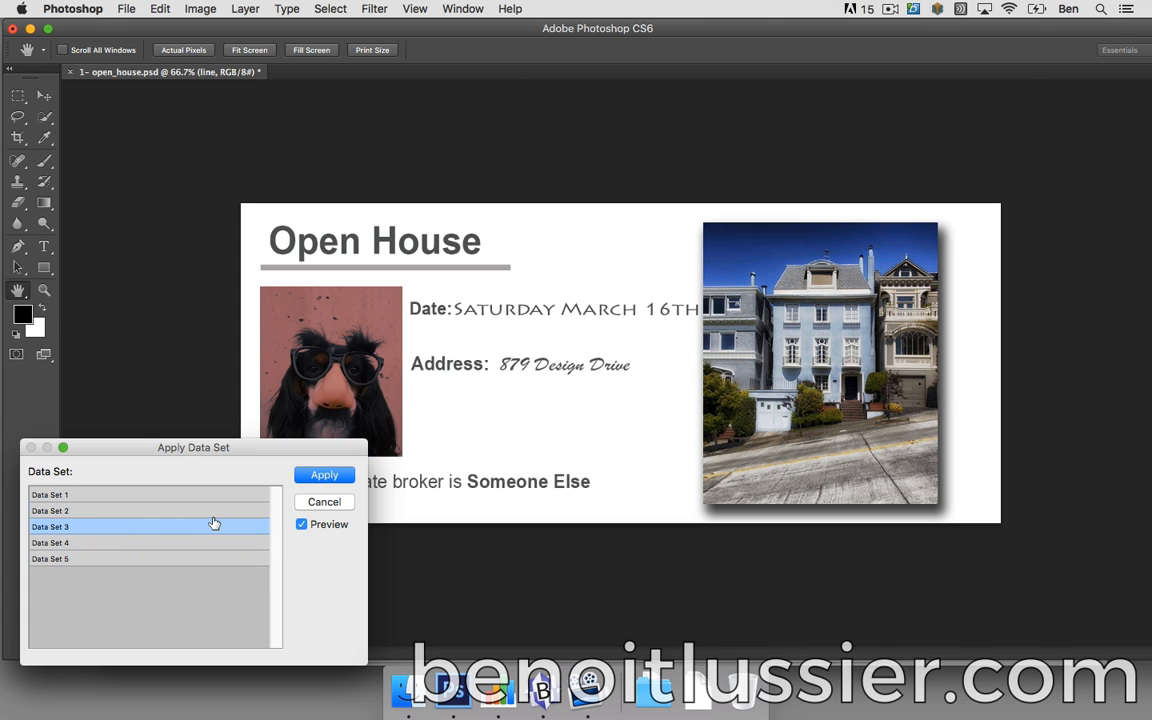
{"action": "left_click", "coordinate": [213, 514]}
{"action": "left_click", "coordinate": [213, 497]}
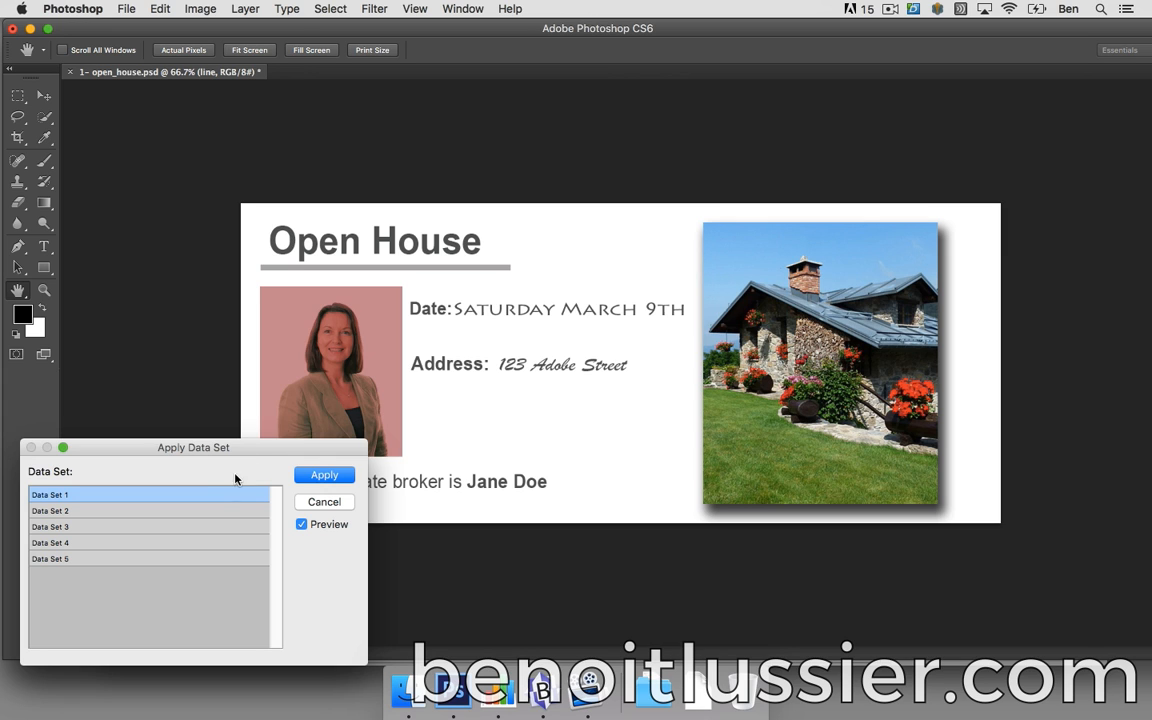
{"action": "left_click", "coordinate": [227, 511]}
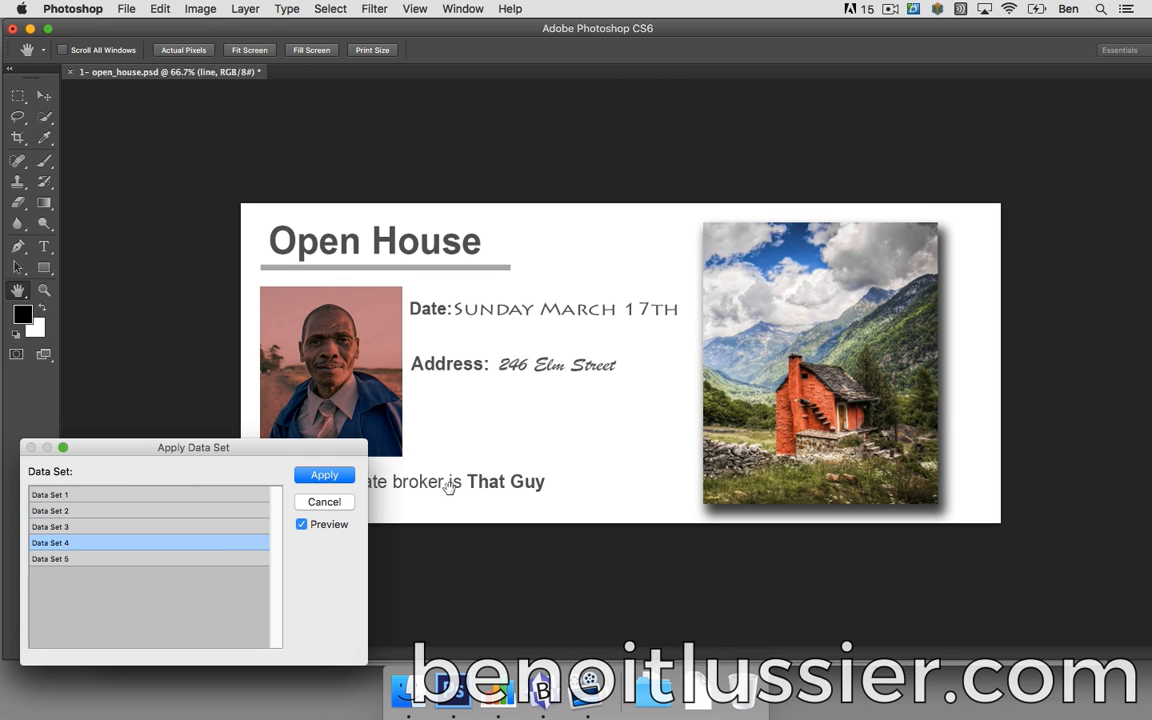
{"action": "left_click", "coordinate": [230, 527]}
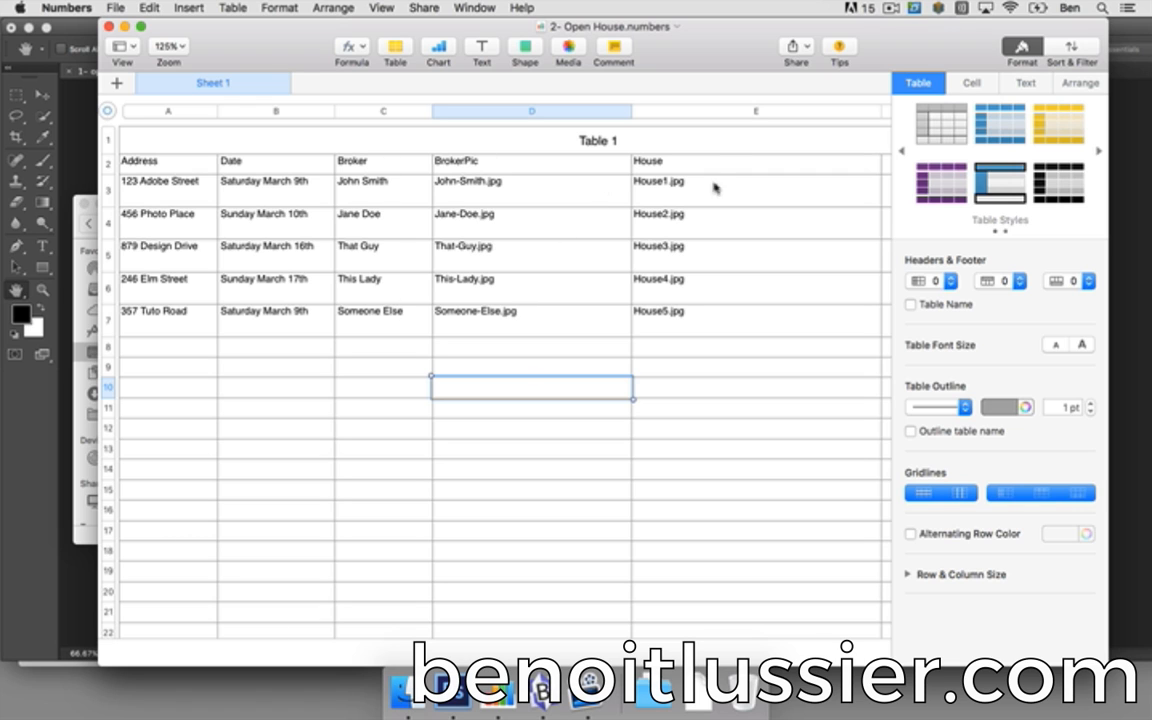
- In Numbers, copy the whole Address column of the 2- Open House.numbers spreadsheet
{"action": "key", "text": "Up"}
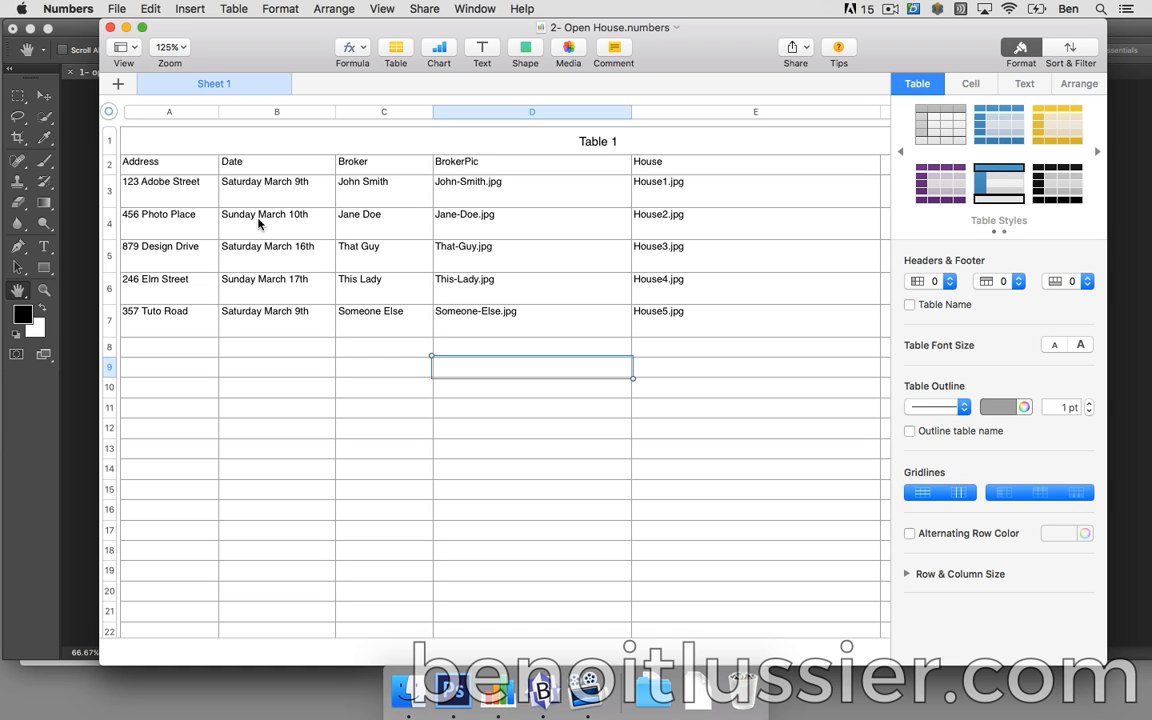
{"action": "left_click", "coordinate": [183, 113]}
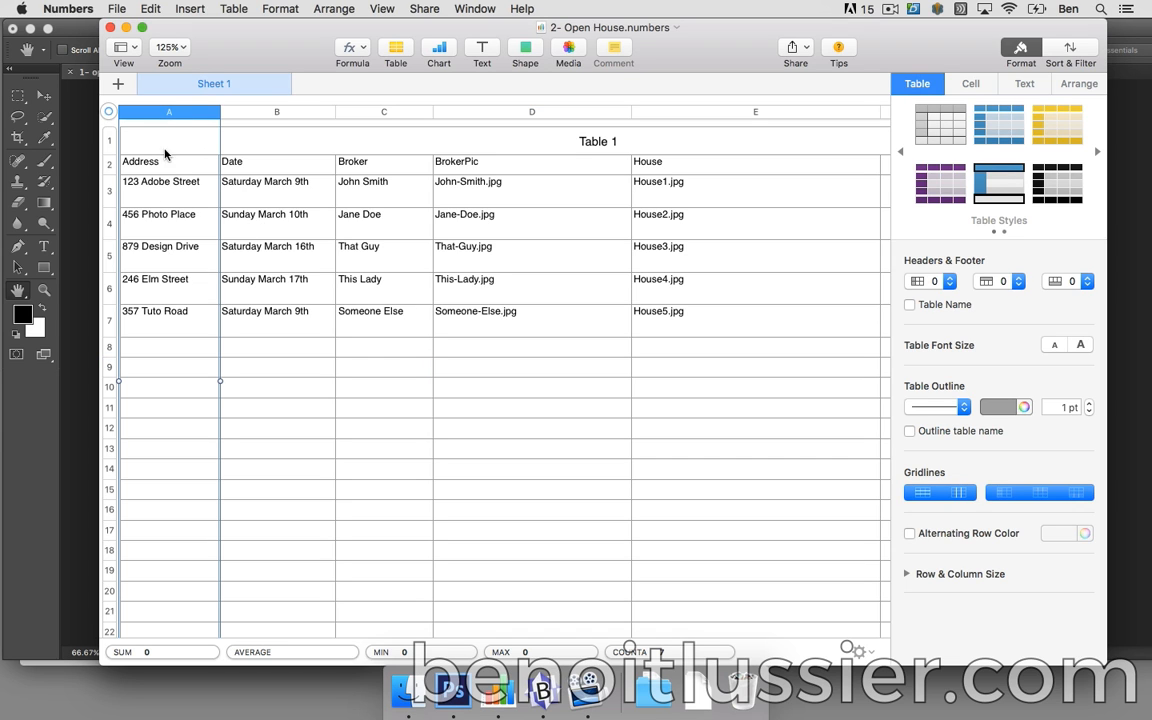
{"action": "left_click", "coordinate": [145, 8]}
{"action": "left_click", "coordinate": [167, 88]}
- Create a new blank spreadsheet and paste the copied Address column into column A
{"action": "left_click", "coordinate": [117, 8]}
{"action": "left_click", "coordinate": [127, 29]}
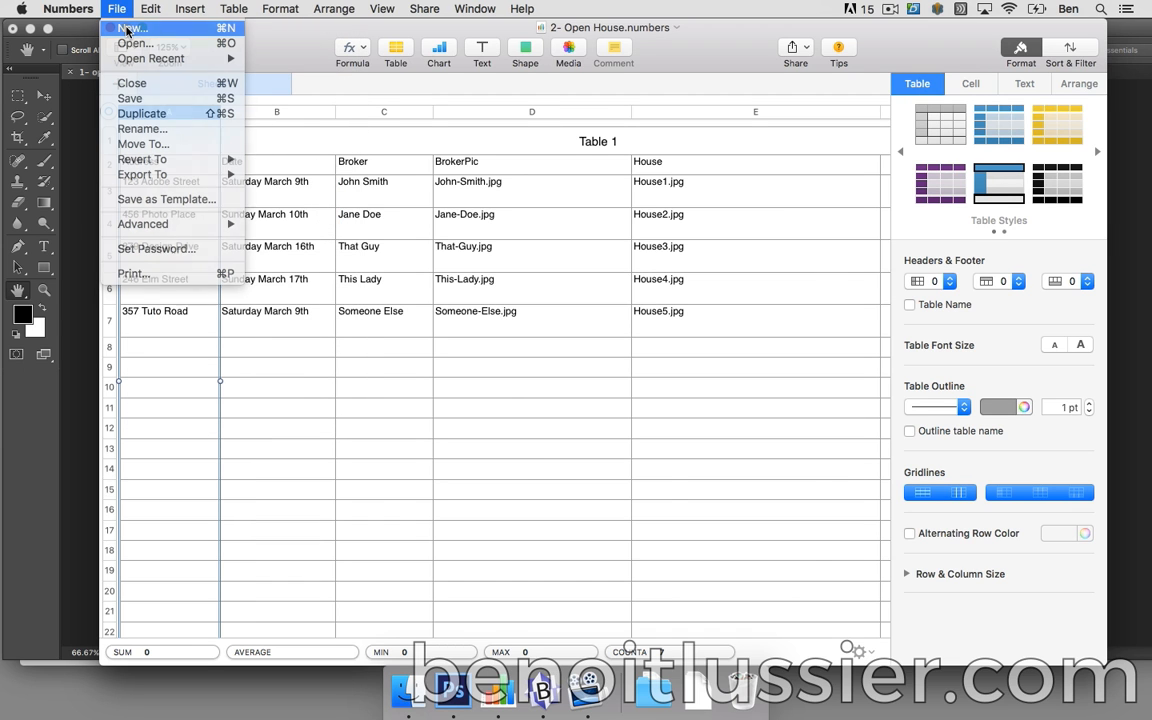
{"action": "left_click", "coordinate": [421, 250]}
{"action": "double_click", "coordinate": [421, 250]}
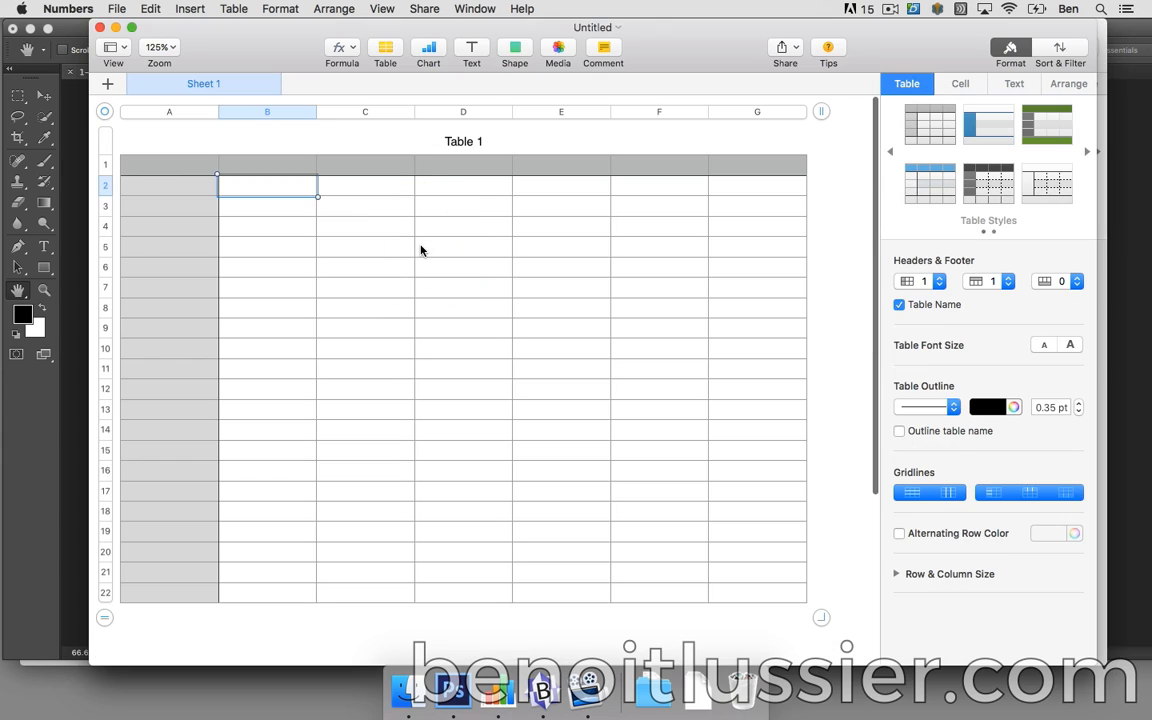
{"action": "left_click", "coordinate": [186, 112]}
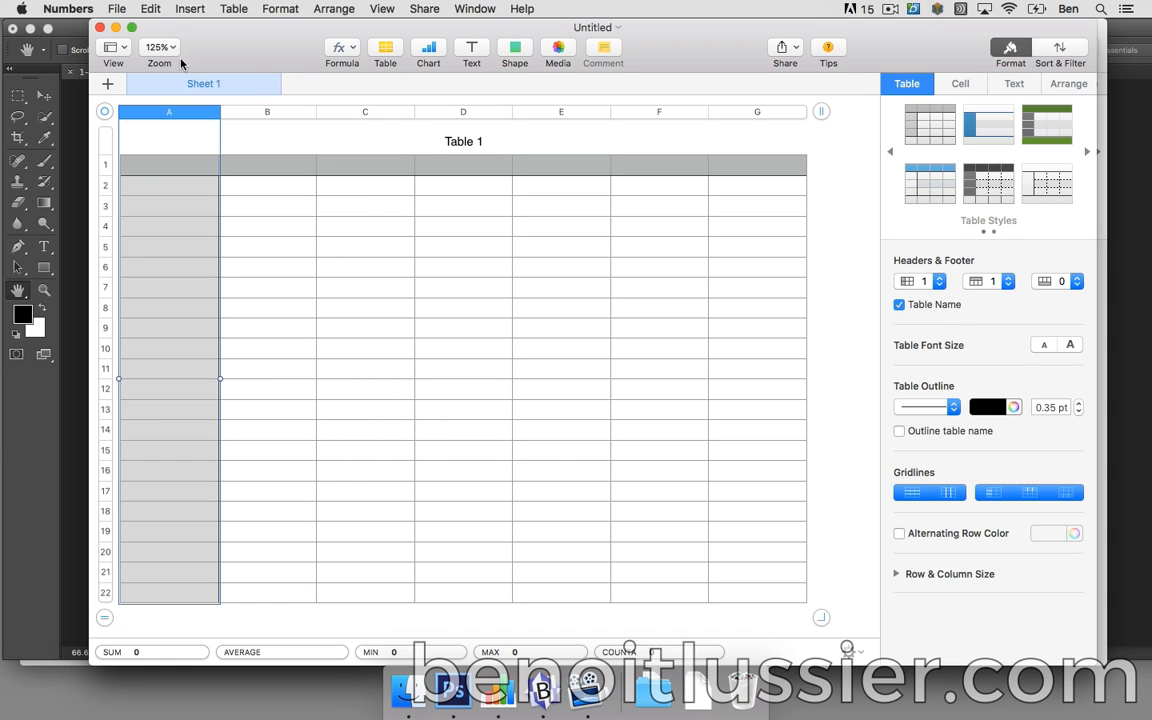
{"action": "left_click", "coordinate": [153, 8]}
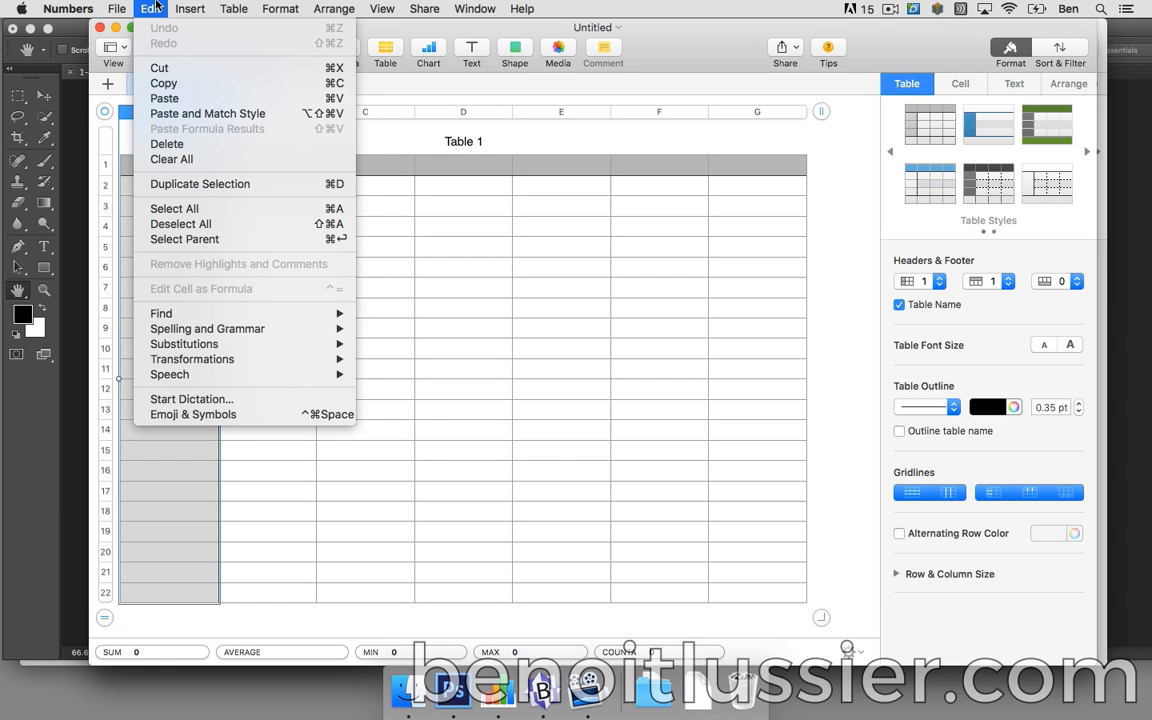
{"action": "left_click", "coordinate": [186, 103]}
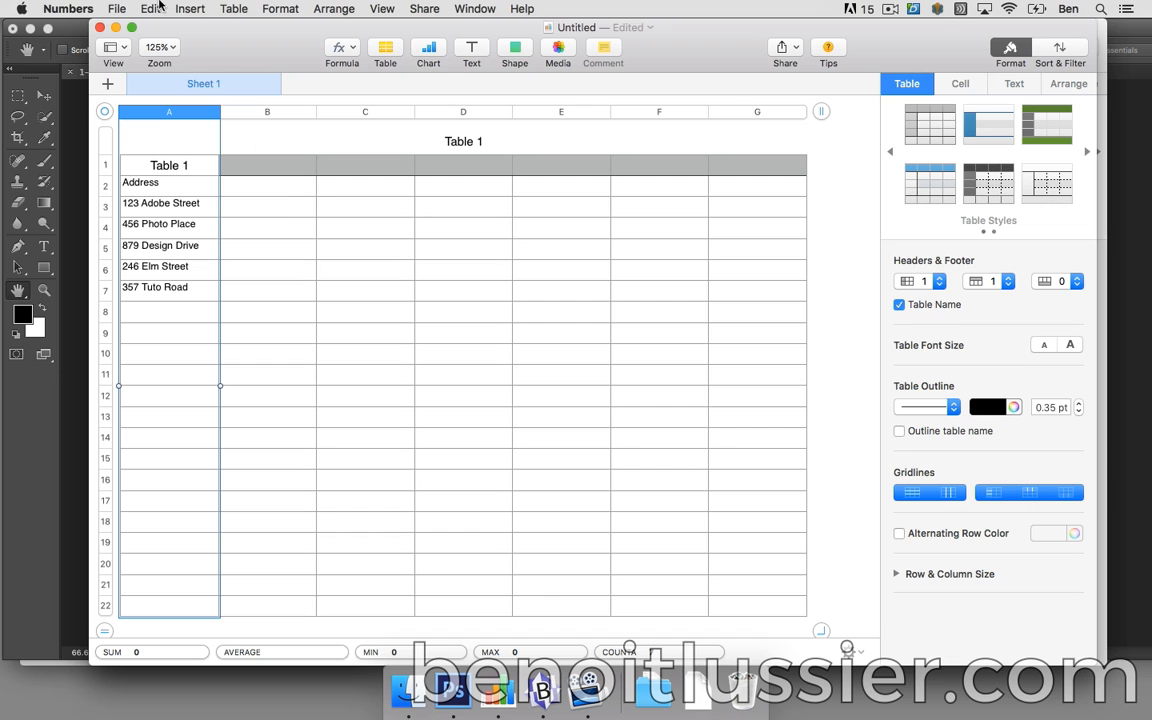
- Export the new spreadsheet as a CSV named singletextvariable in the Ressources folder, and close the untitled document without keeping it
{"action": "left_click", "coordinate": [110, 6]}
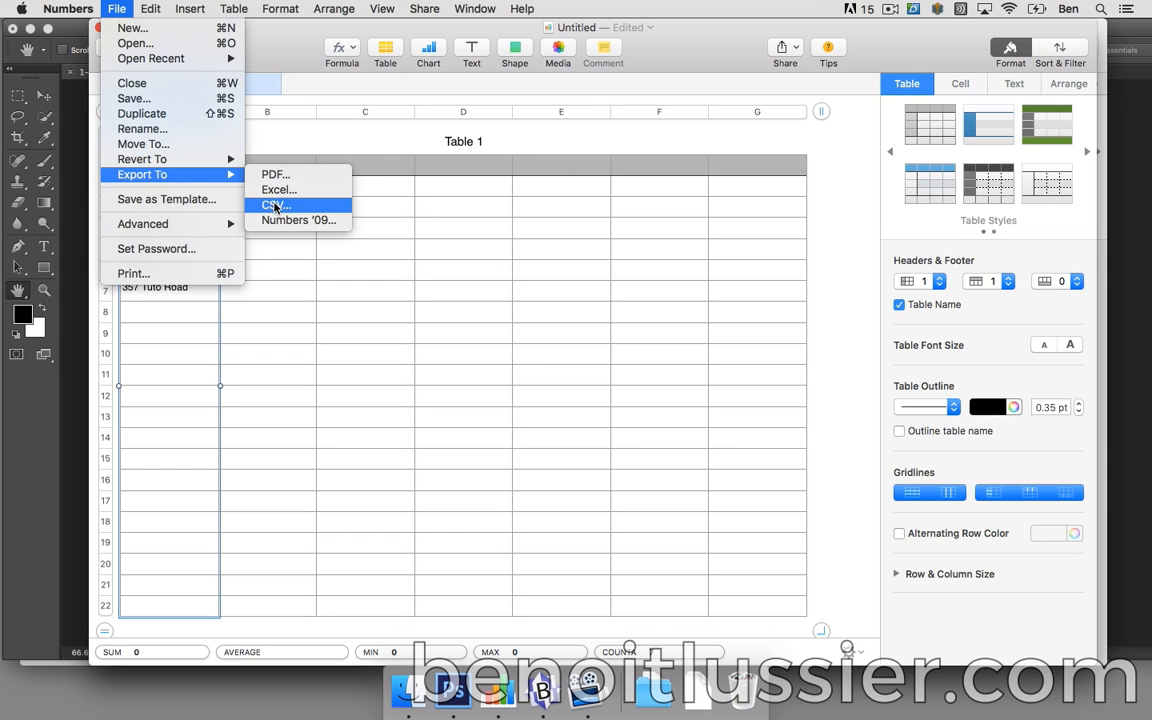
{"action": "left_click", "coordinate": [275, 207]}
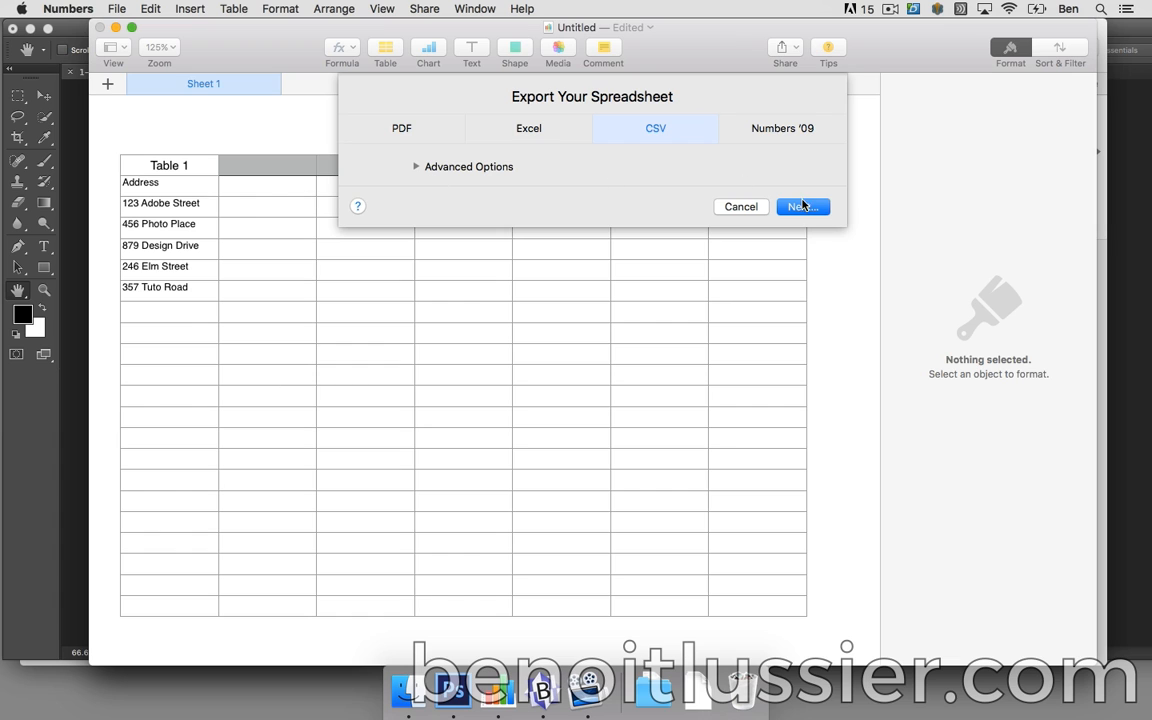
{"action": "left_click", "coordinate": [802, 204]}
{"action": "type", "text": "singletext"}
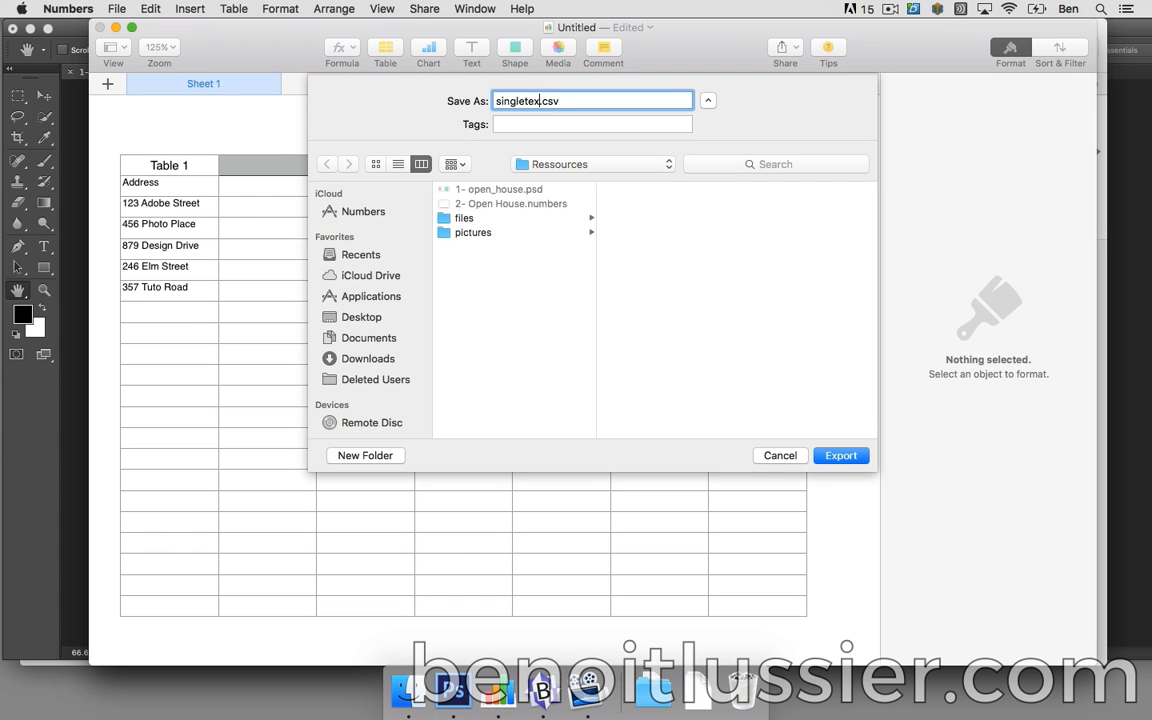
{"action": "type", "text": "variable"}
{"action": "key", "text": "Return"}
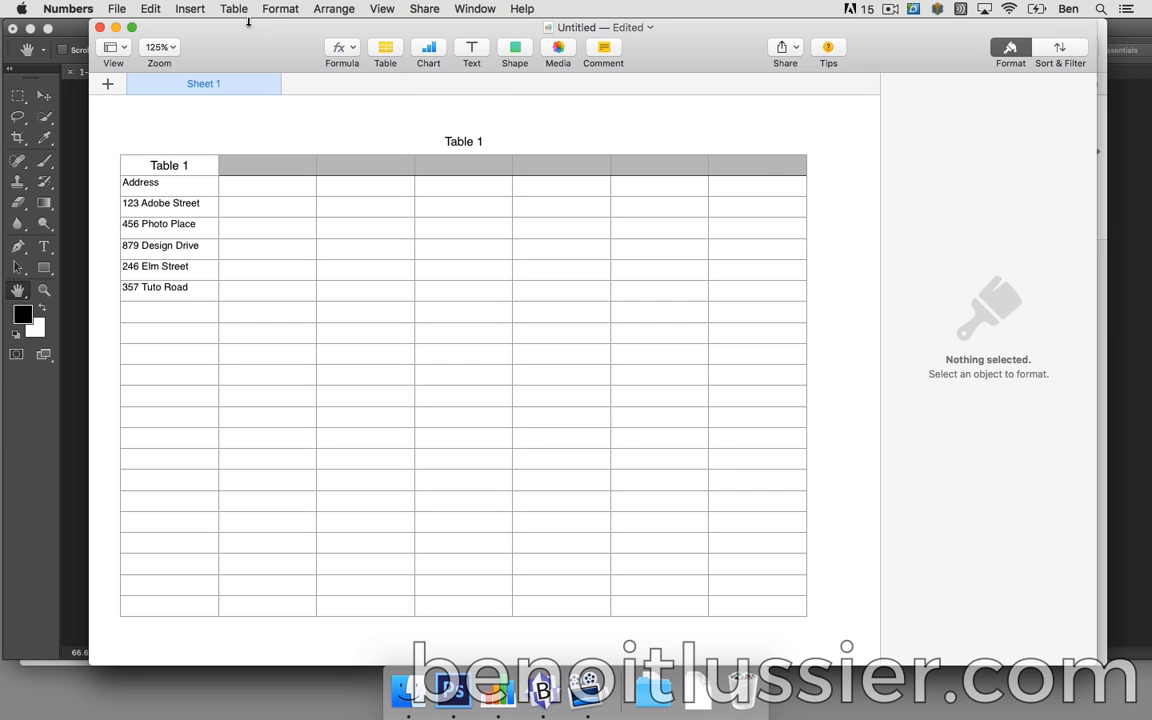
{"action": "left_click", "coordinate": [100, 27]}
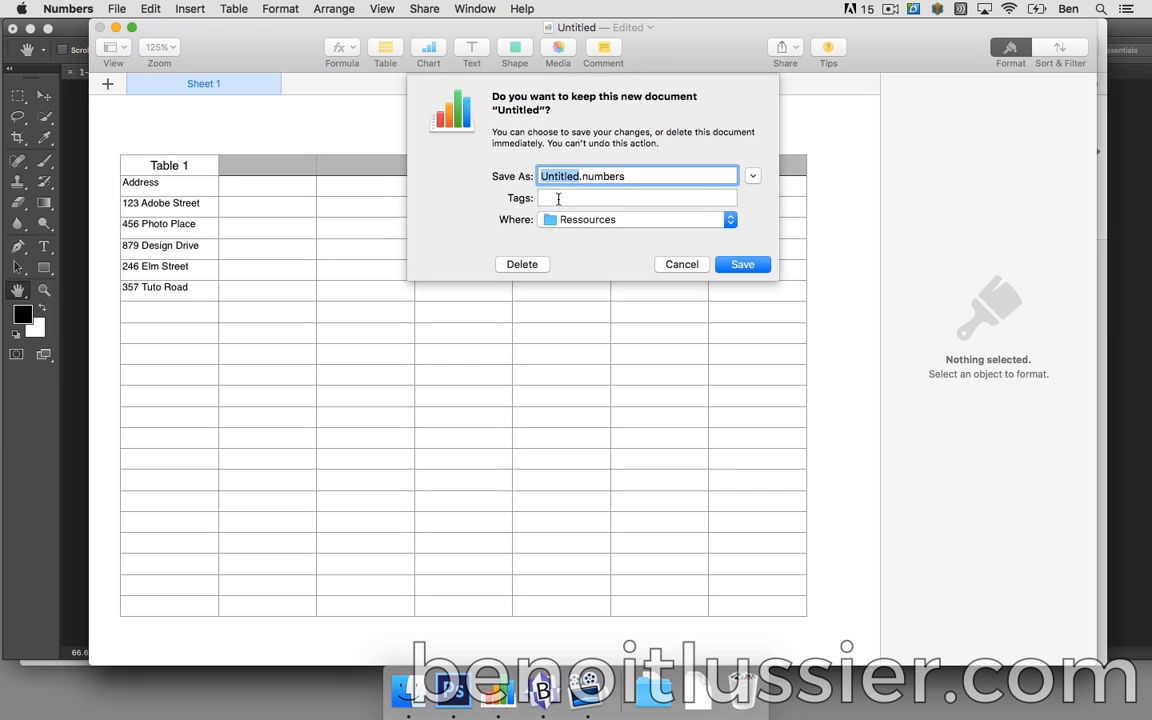
{"action": "left_click", "coordinate": [530, 265]}
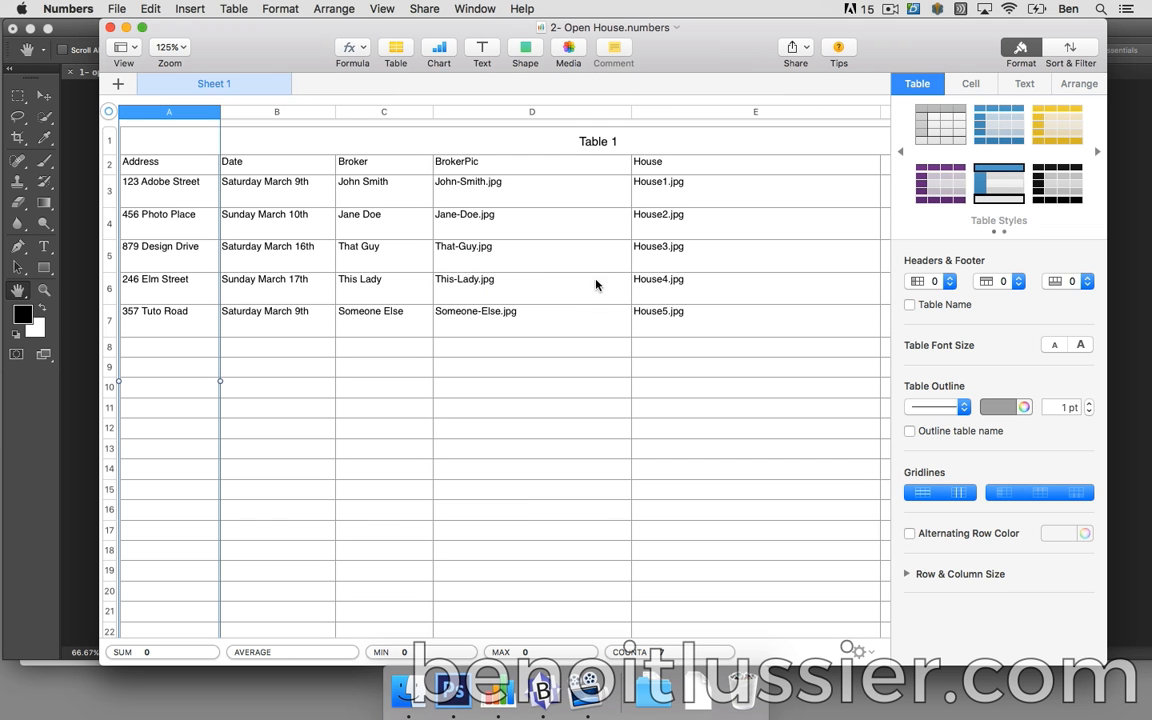
- Find the exported singletextvariable file in the Ressources folder and open it in BBEdit
{"action": "left_click", "coordinate": [405, 688]}
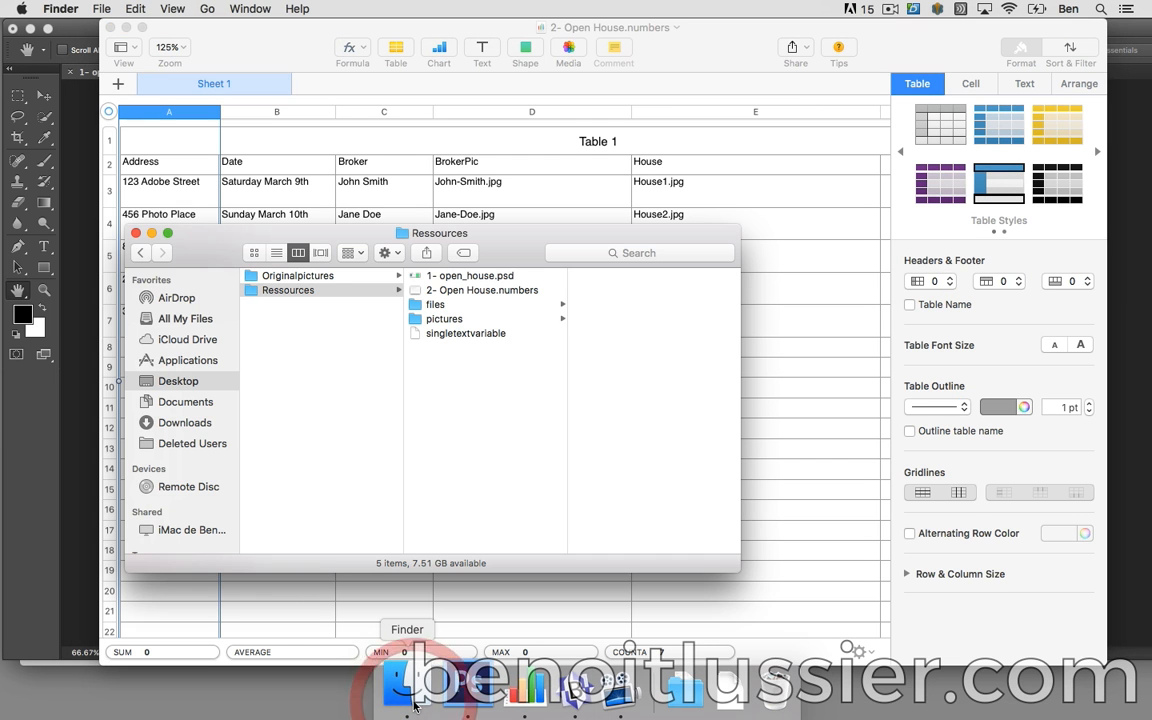
{"action": "left_click", "coordinate": [497, 334]}
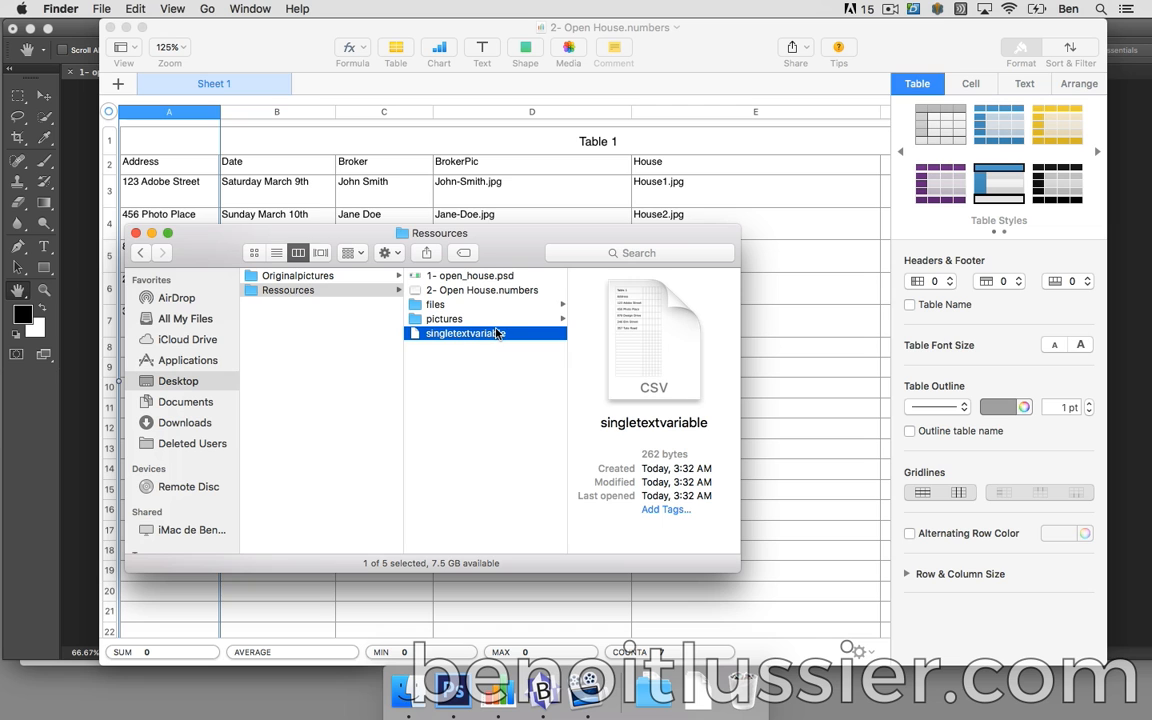
{"action": "left_click_drag", "start_coordinate": [497, 334], "coordinate": [541, 682]}
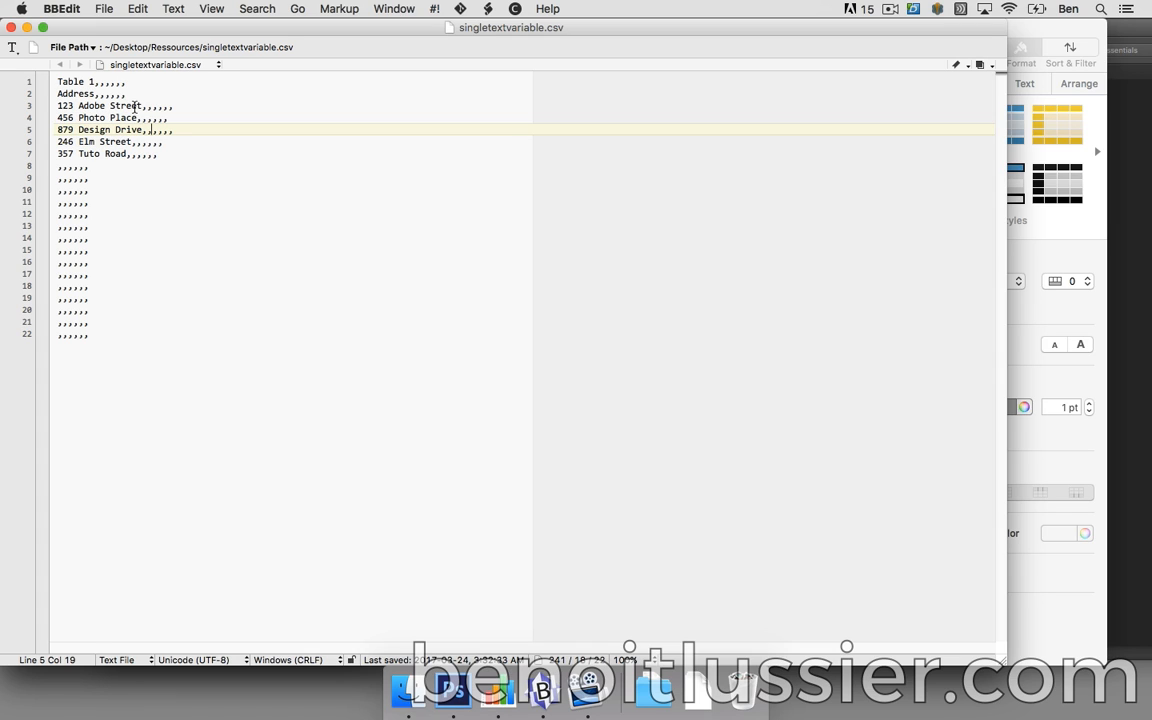
- Delete the "Table 1" line at the start of the CSV file, including its commas
{"action": "left_click", "coordinate": [55, 93]}
{"action": "left_click", "coordinate": [47, 81]}
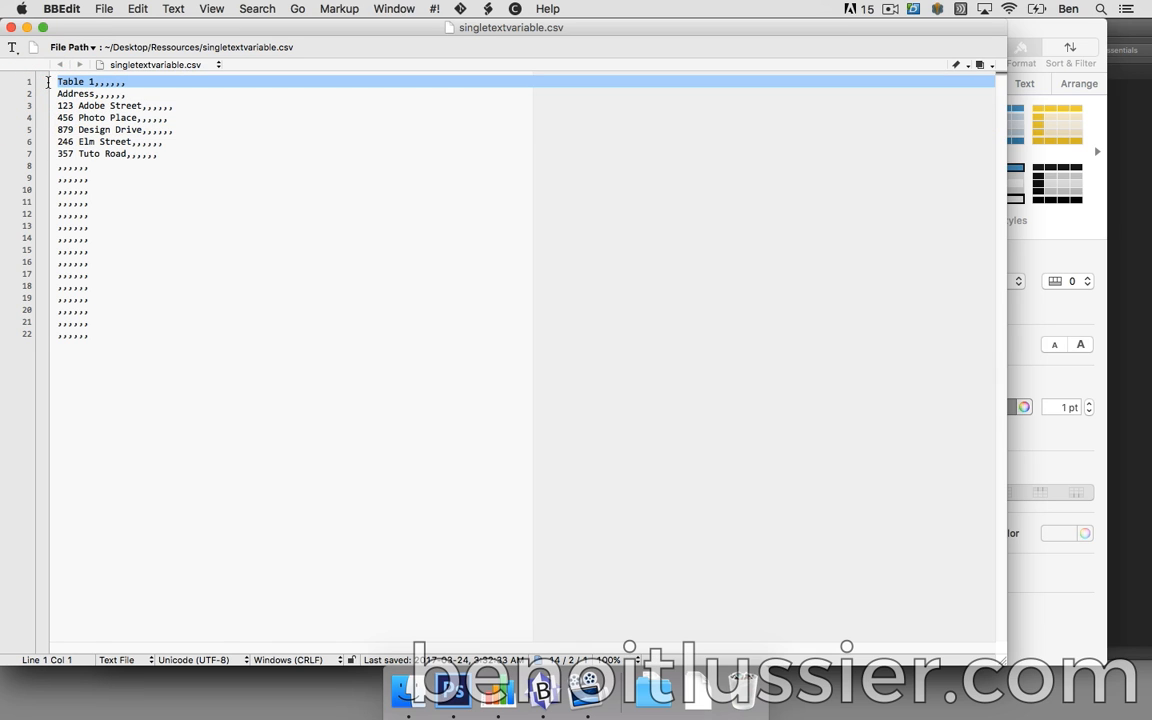
{"action": "key", "text": "BackSpace"}
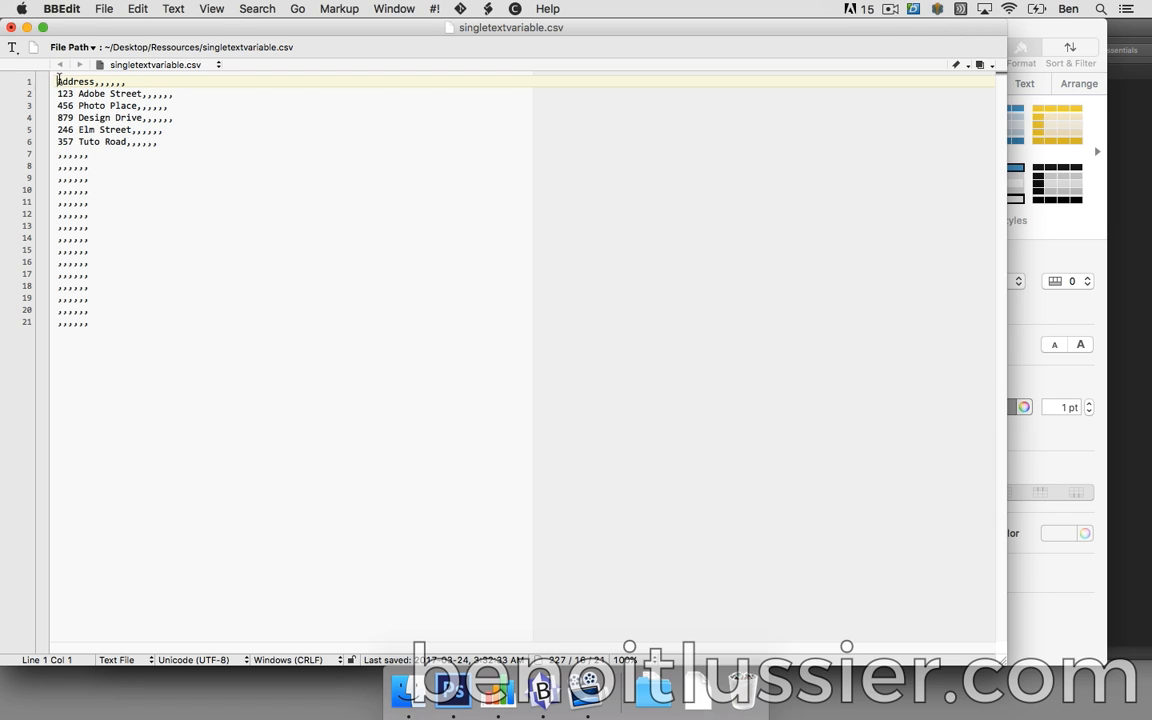
- Strip the surplus commas from the whole file by replacing all occurrences of ",,,,,," with nothing
{"action": "left_click", "coordinate": [89, 186]}
{"action": "left_click_drag", "start_coordinate": [89, 184], "coordinate": [55, 193]}
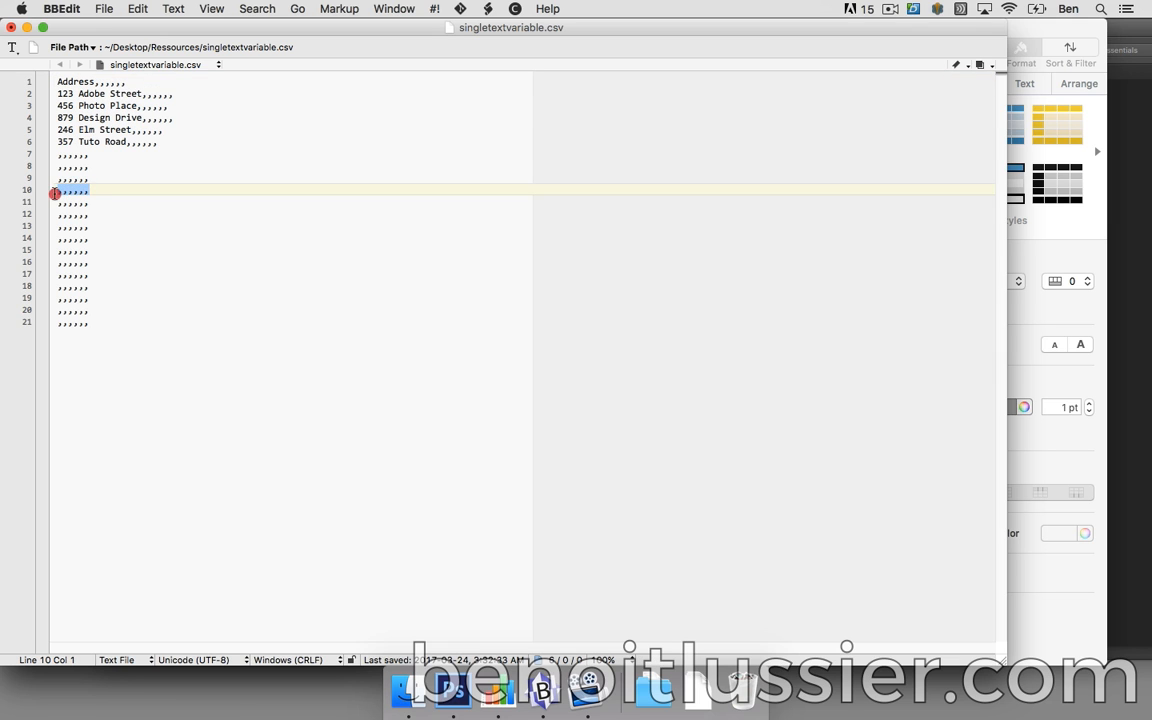
{"action": "left_click", "coordinate": [137, 9]}
{"action": "left_click", "coordinate": [157, 99]}
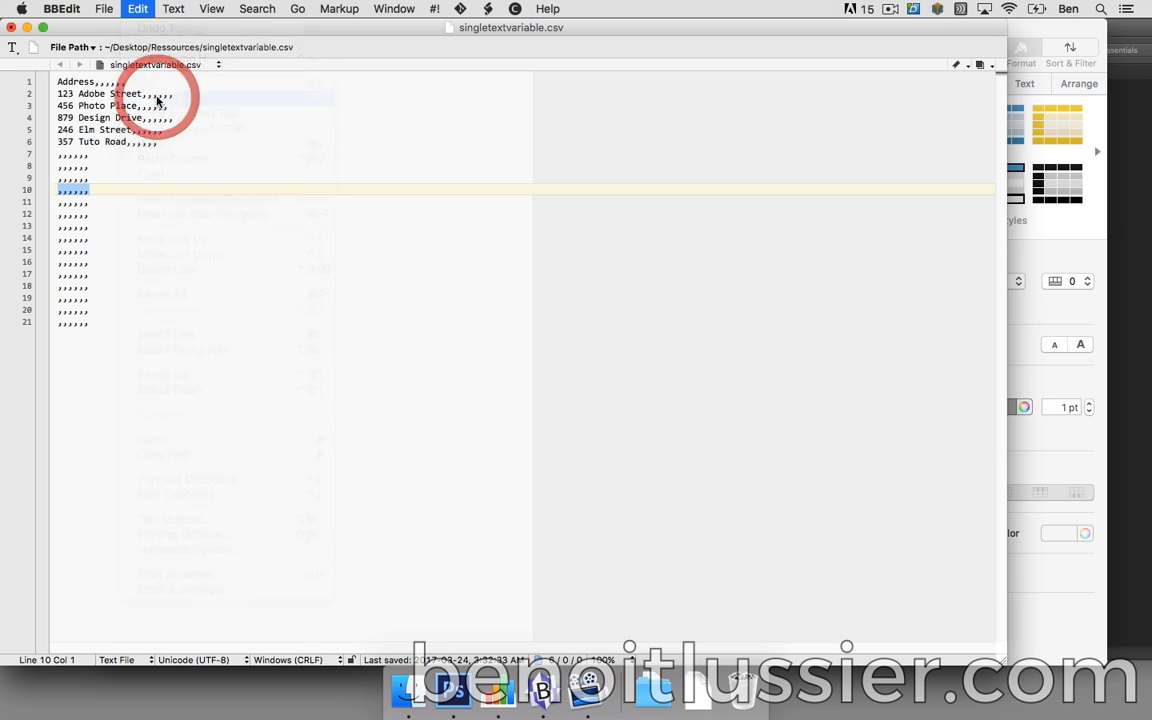
{"action": "left_click", "coordinate": [255, 8]}
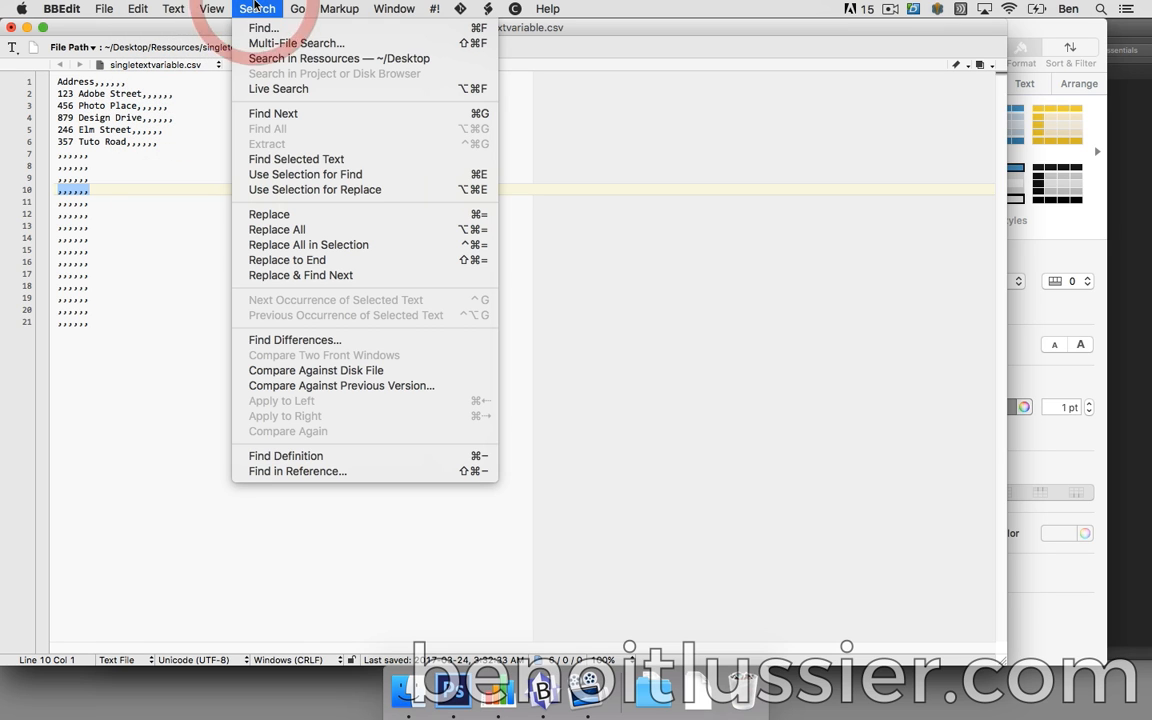
{"action": "left_click", "coordinate": [272, 28]}
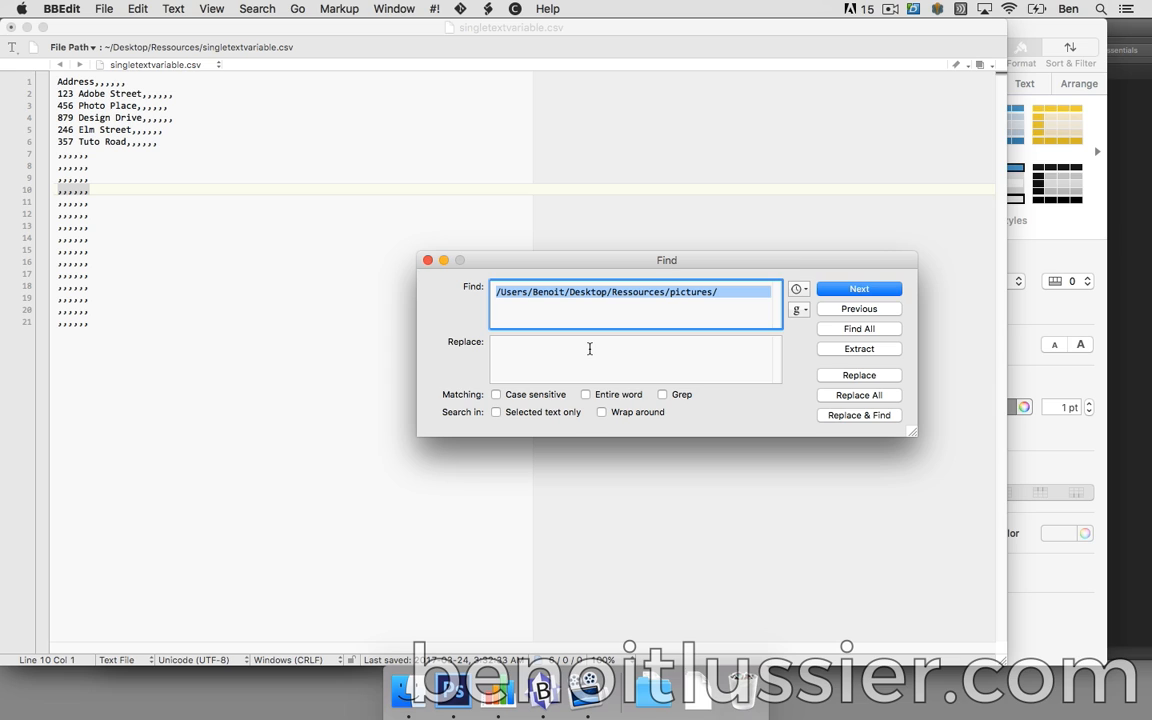
{"action": "key", "text": "super+v"}
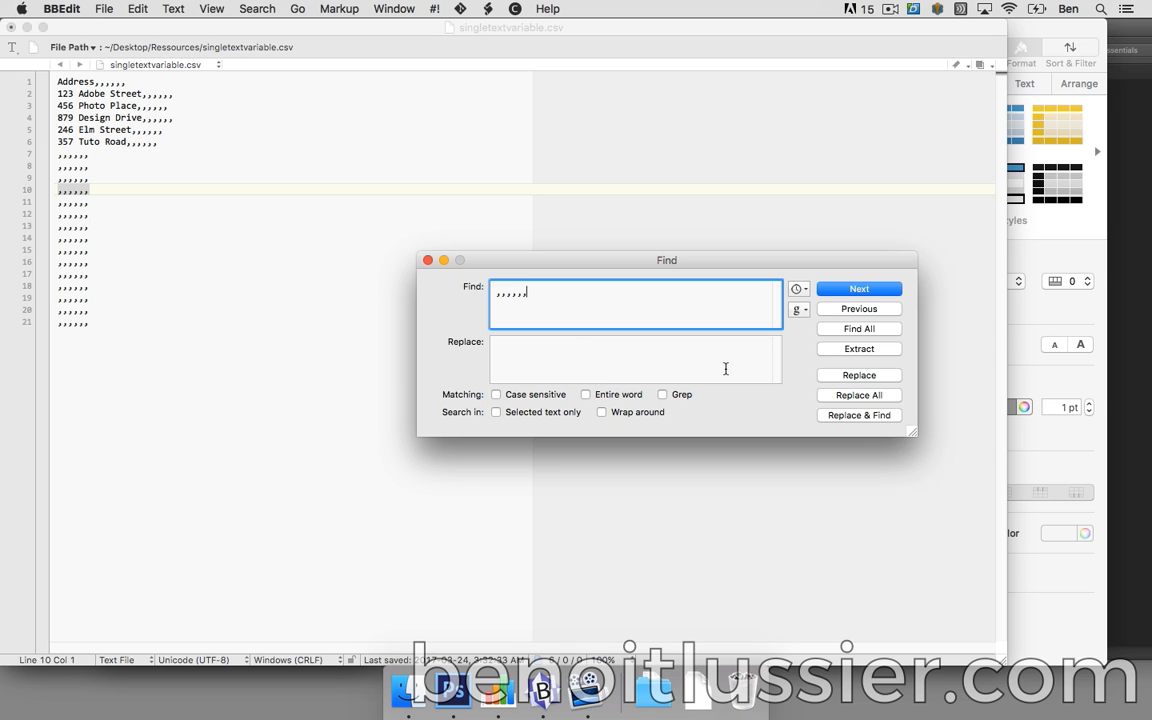
{"action": "left_click", "coordinate": [835, 396]}
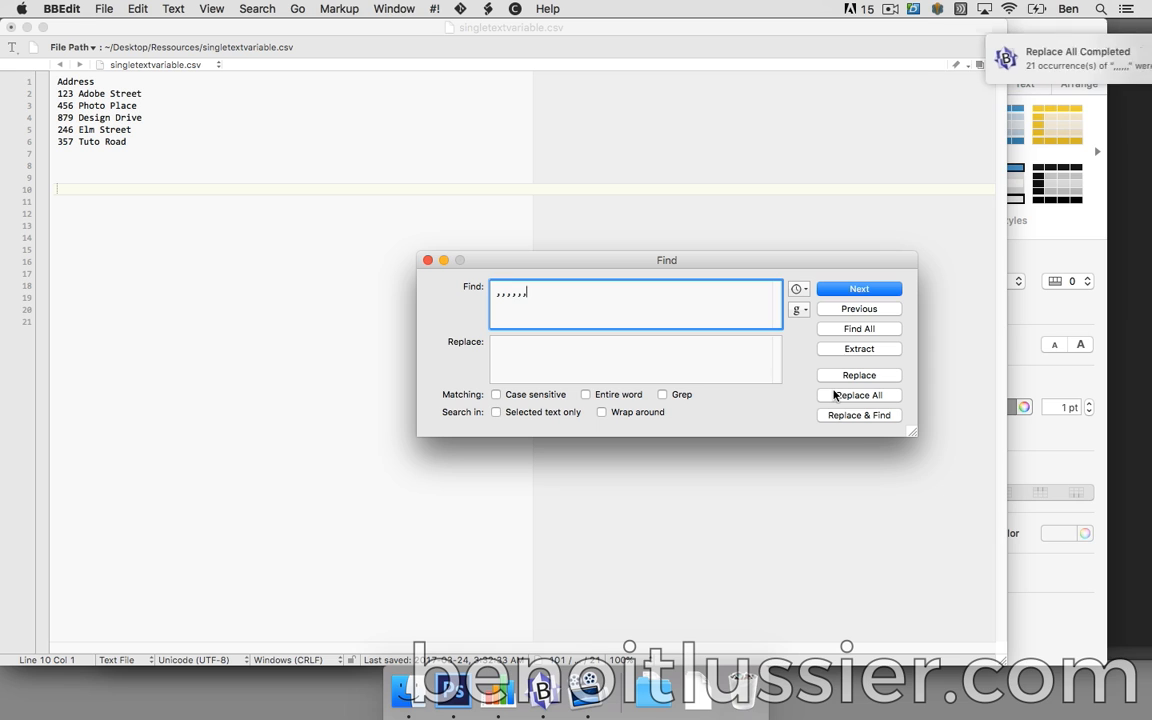
- Close the Find window and remove the blank lines from line 10 back up to the end of the last address
{"action": "left_click", "coordinate": [427, 260]}
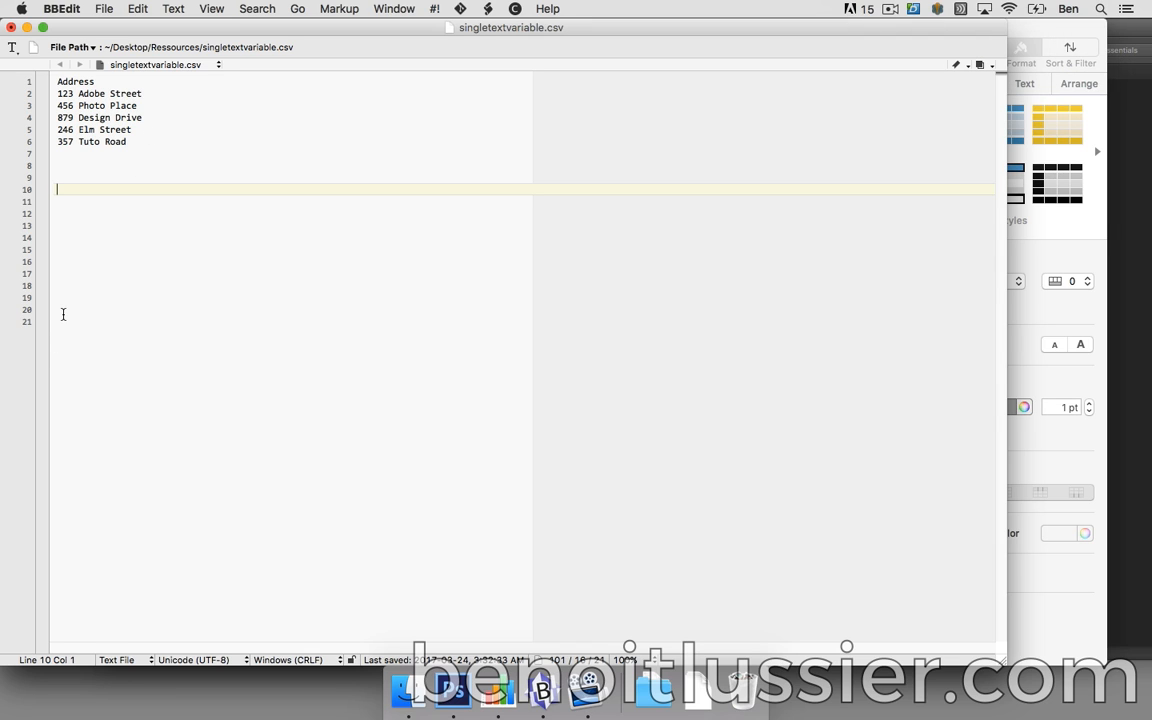
{"action": "key", "text": "BackSpace"}
{"action": "key", "text": "BackSpace"}
{"action": "key", "text": "BackSpace"}
{"action": "key", "text": "BackSpace"}
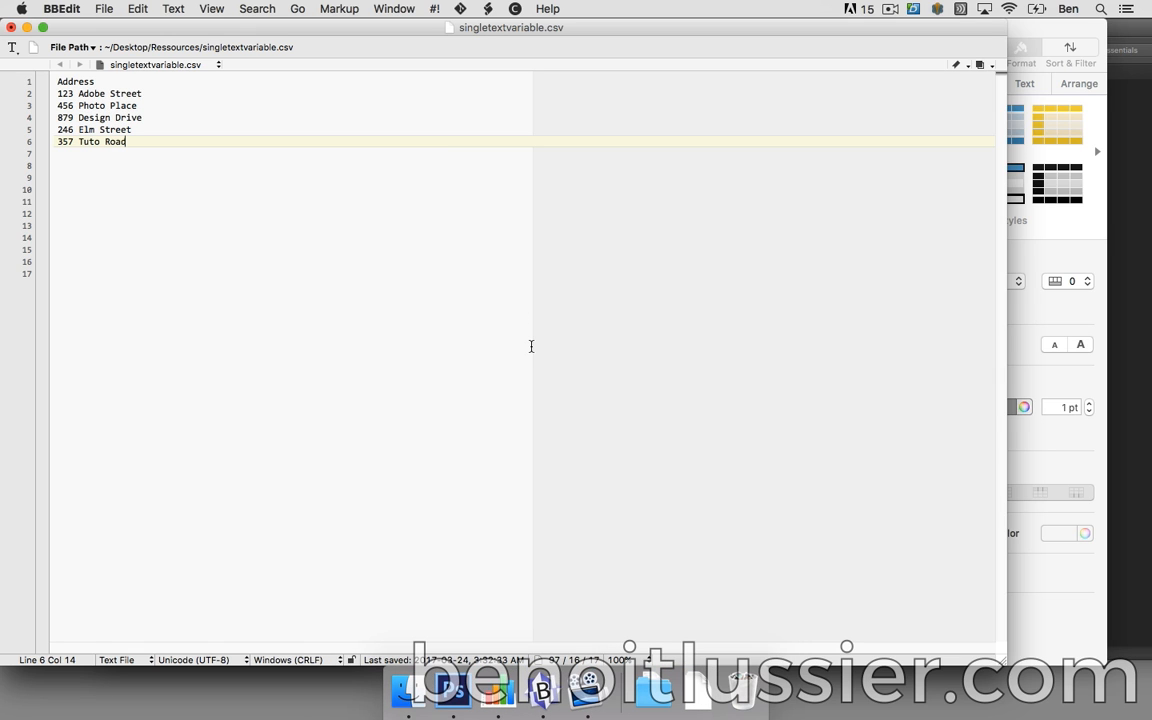
- Save the cleaned file as singletextvariable.csv in the Ressources folder, replacing the existing file
{"action": "left_click", "coordinate": [106, 8]}
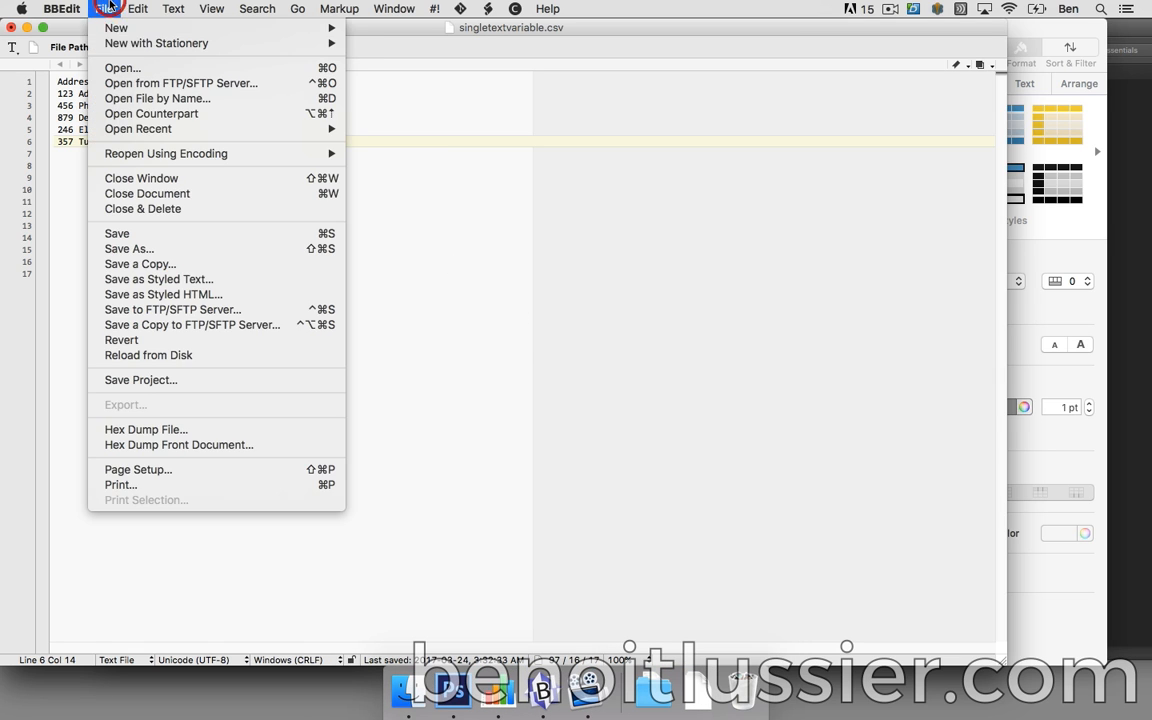
{"action": "left_click", "coordinate": [141, 249]}
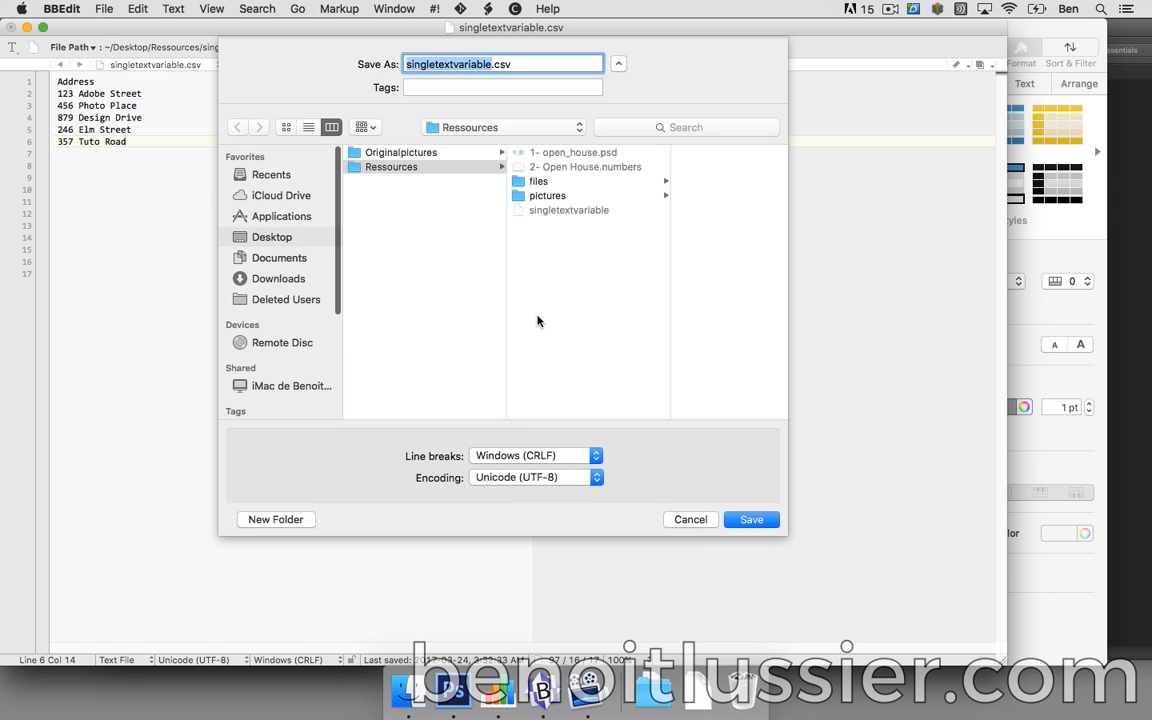
{"action": "left_click", "coordinate": [751, 519]}
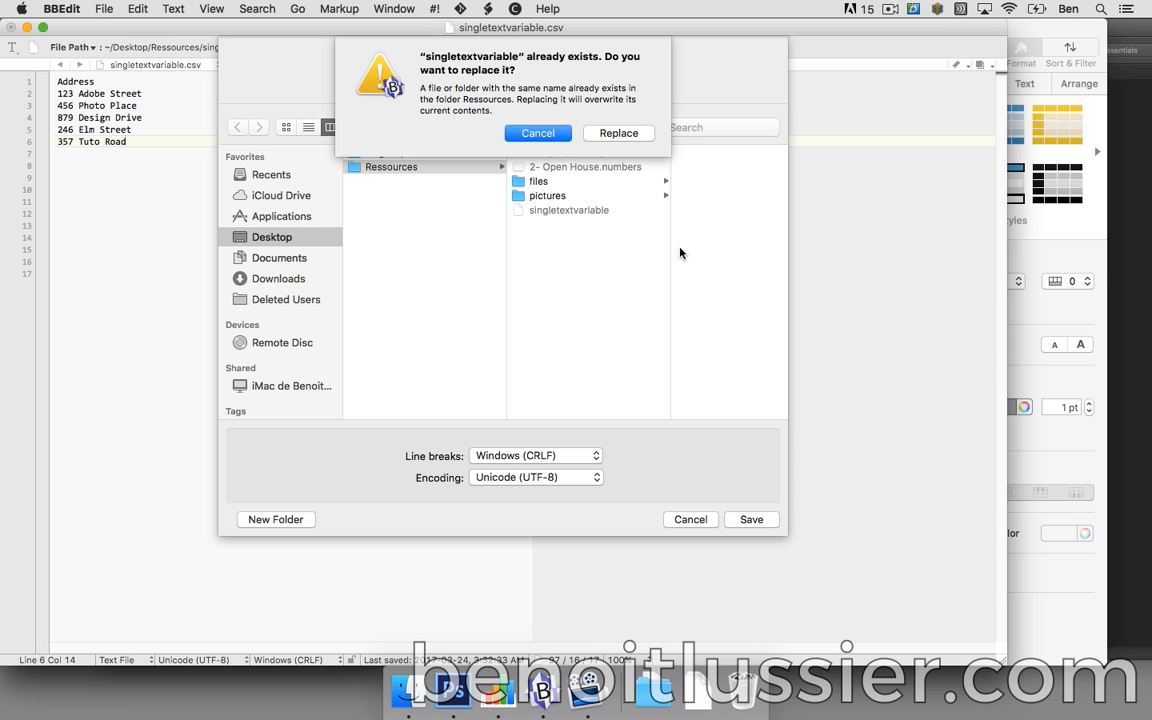
{"action": "left_click", "coordinate": [620, 133]}
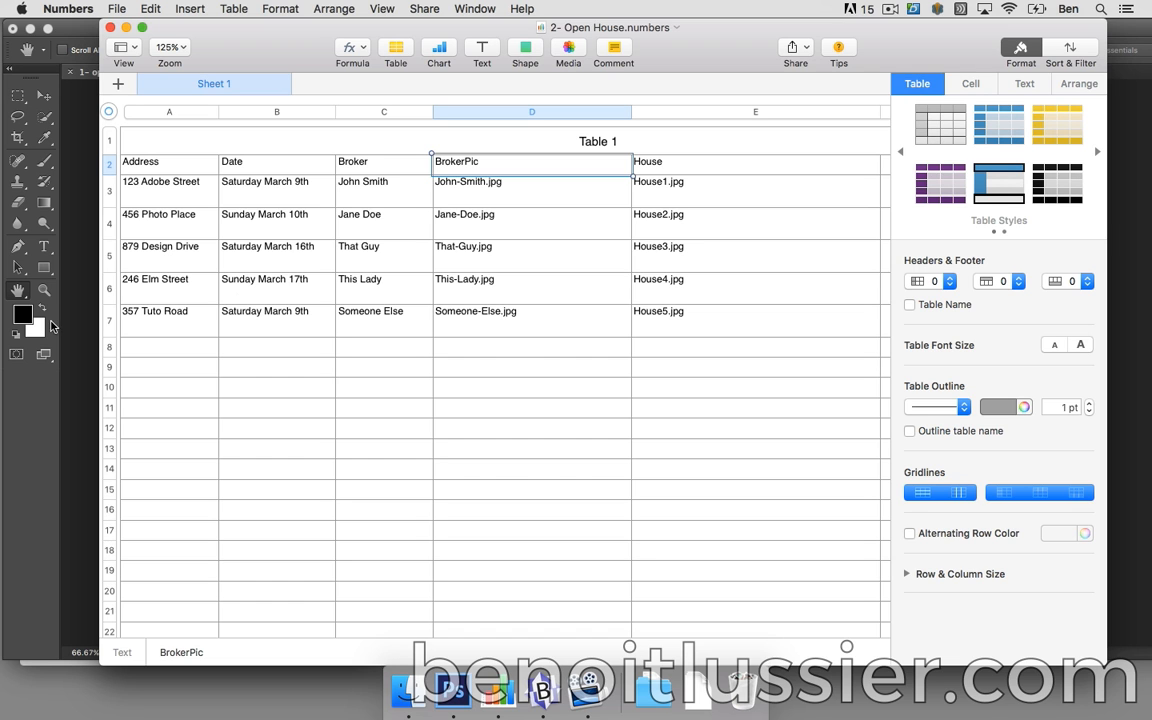
- Switch to the 2- Open House spreadsheet in Numbers and copy the Address, Date and Broker columns
{"action": "left_click", "coordinate": [73, 295]}
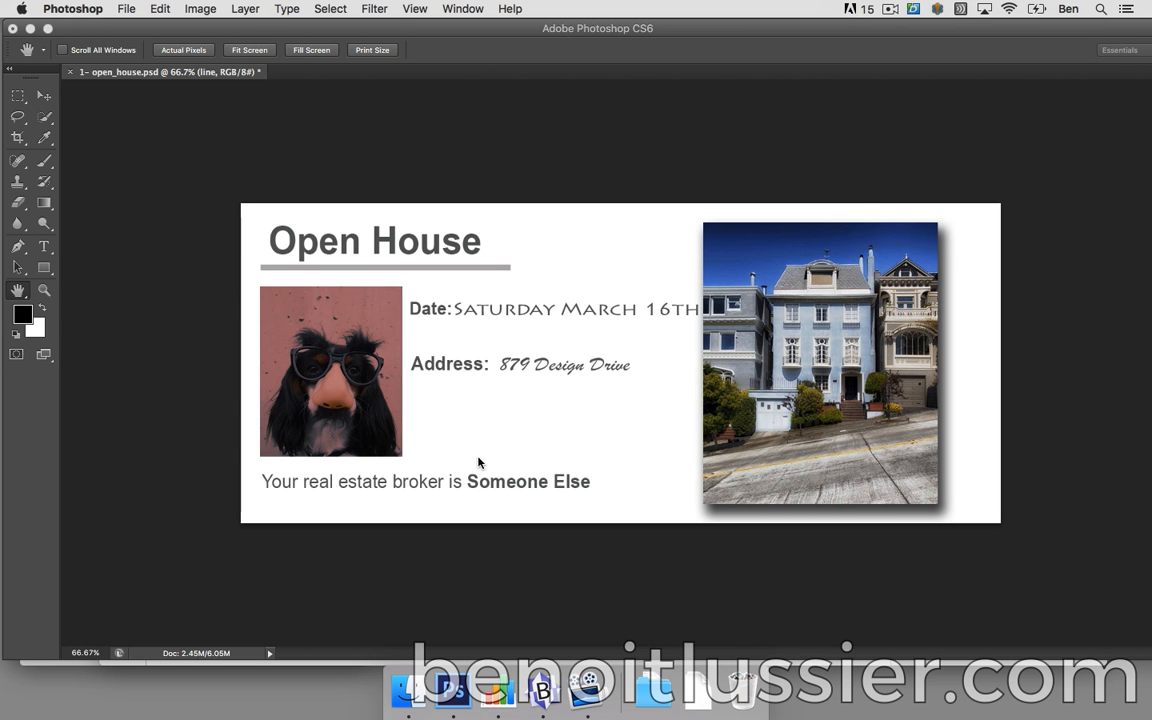
{"action": "left_click", "coordinate": [506, 698]}
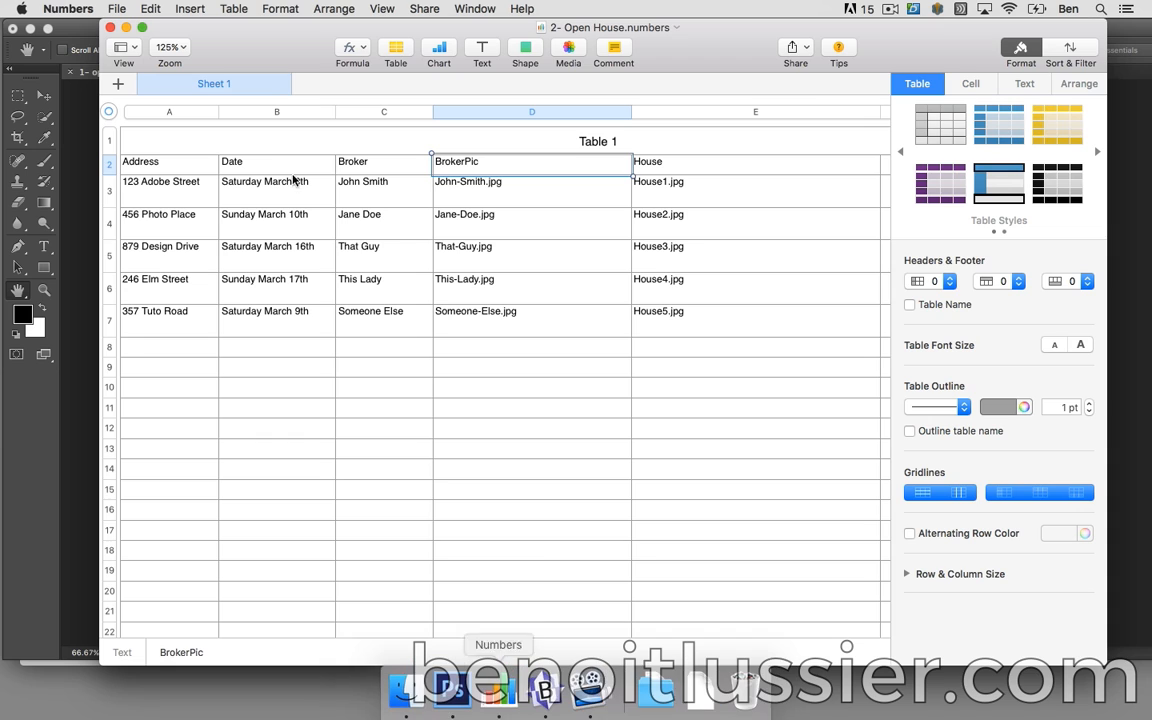
{"action": "left_click", "coordinate": [190, 113]}
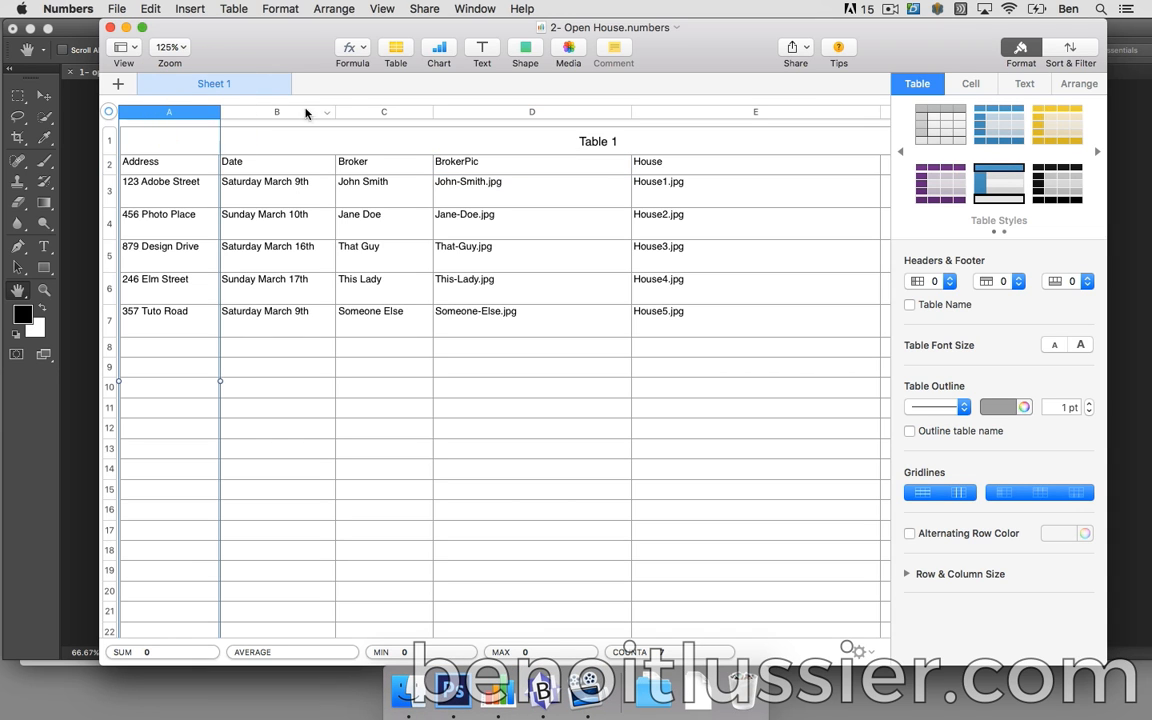
{"action": "left_click", "coordinate": [383, 113], "text": "shift"}
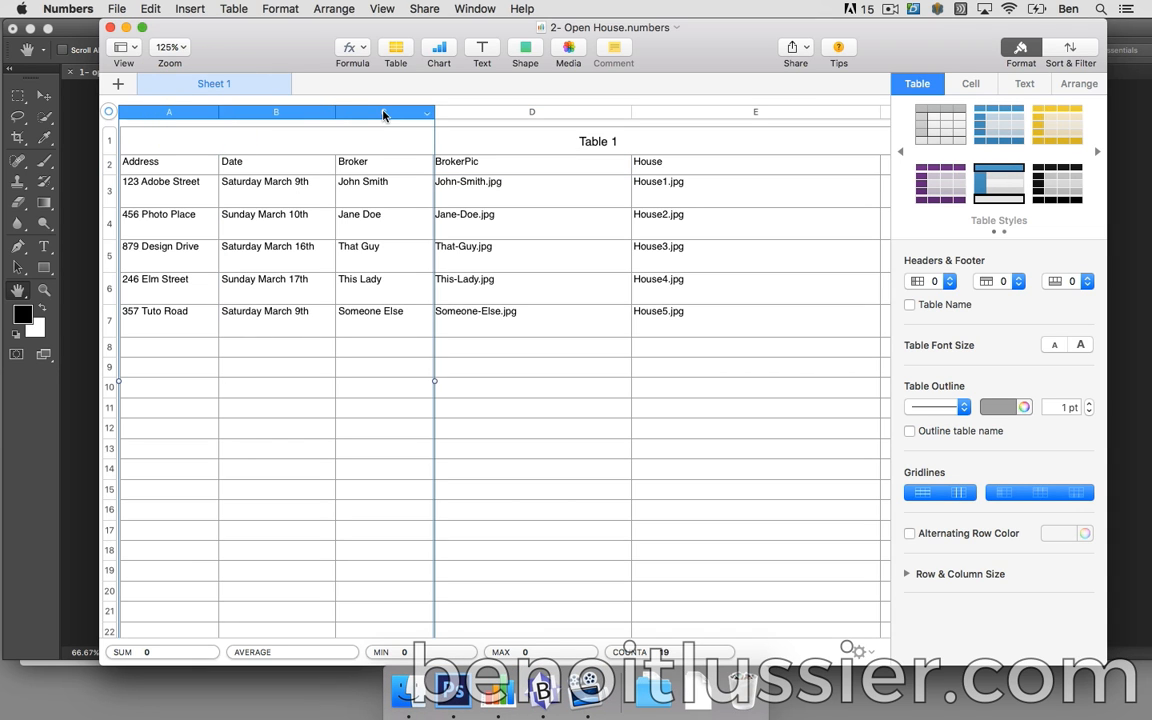
{"action": "left_click", "coordinate": [152, 8]}
{"action": "left_click", "coordinate": [160, 83]}
- Create a new spreadsheet and paste the three copied columns into its table, starting at the first cell
{"action": "left_click", "coordinate": [115, 8]}
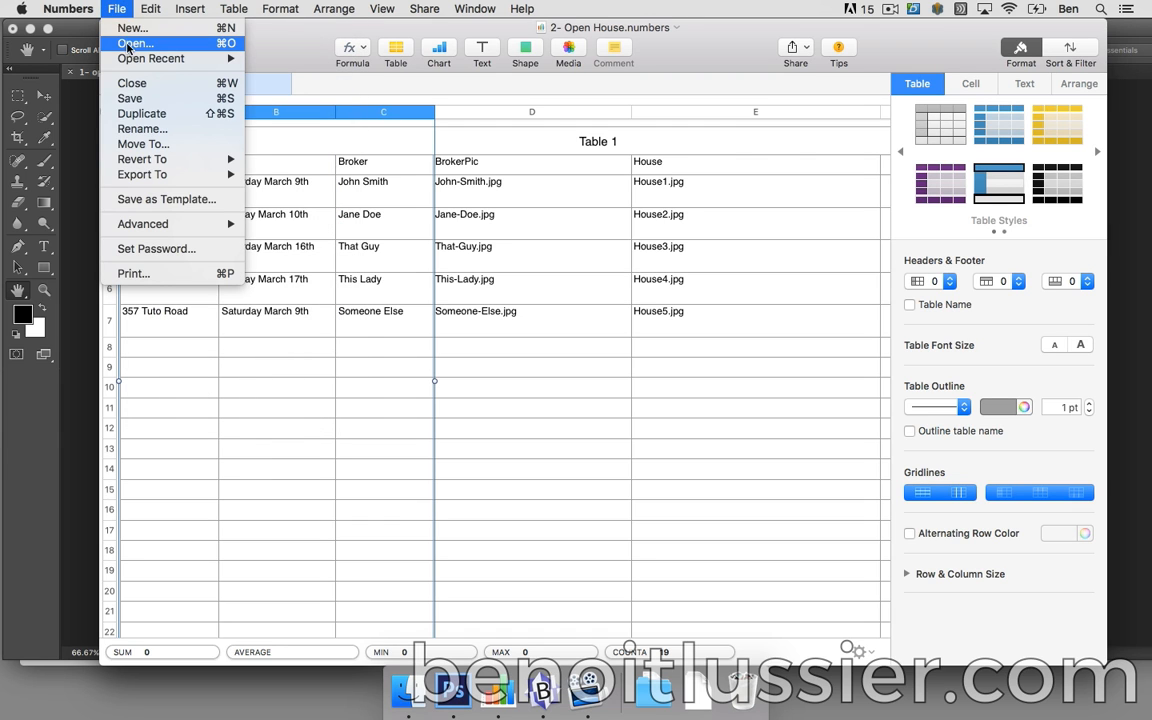
{"action": "left_click", "coordinate": [138, 28]}
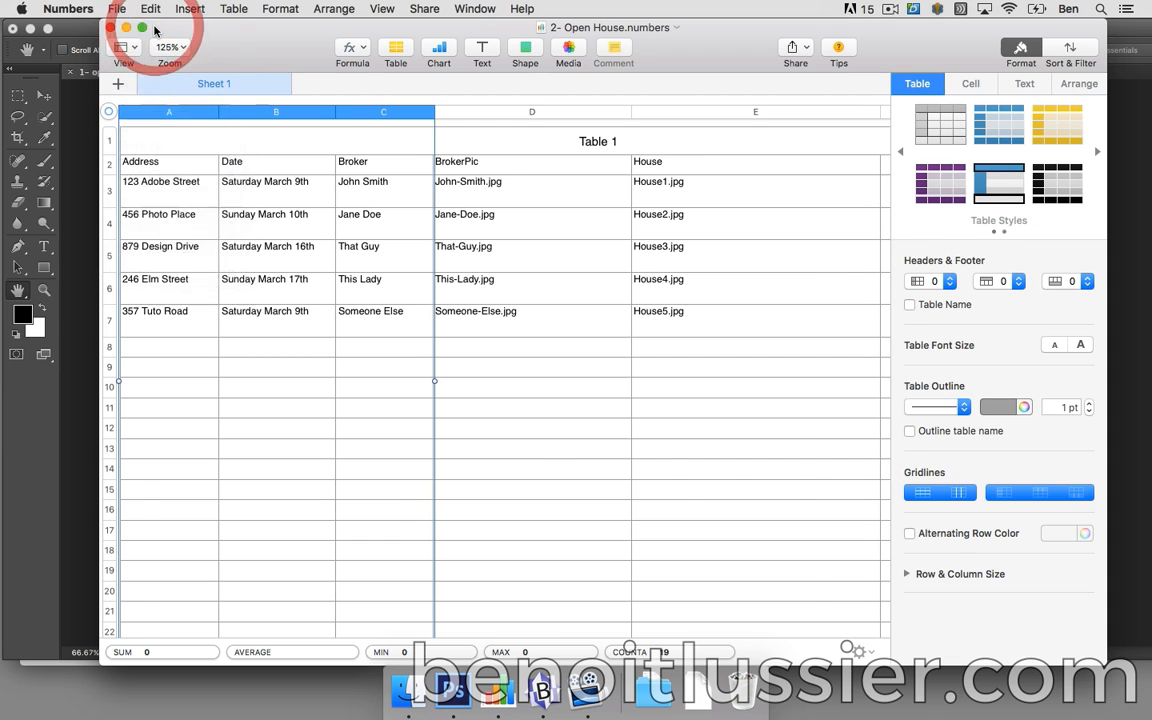
{"action": "double_click", "coordinate": [410, 244]}
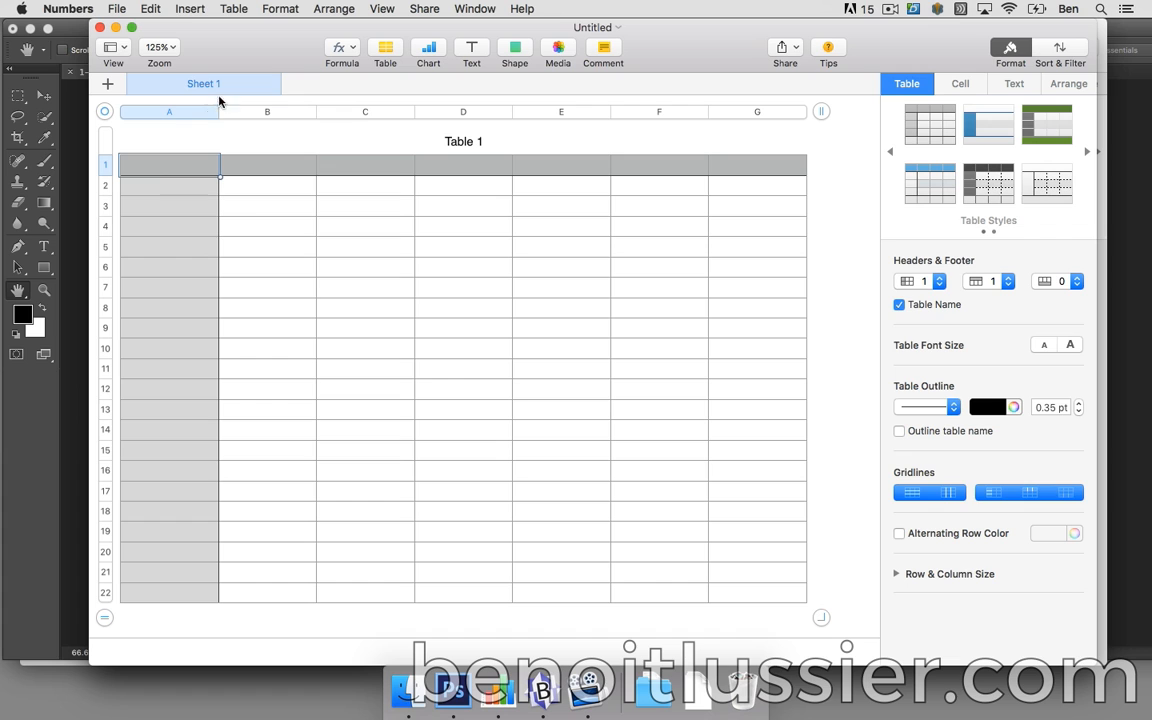
{"action": "left_click", "coordinate": [189, 9]}
{"action": "mouse_move", "coordinate": [150, 9]}
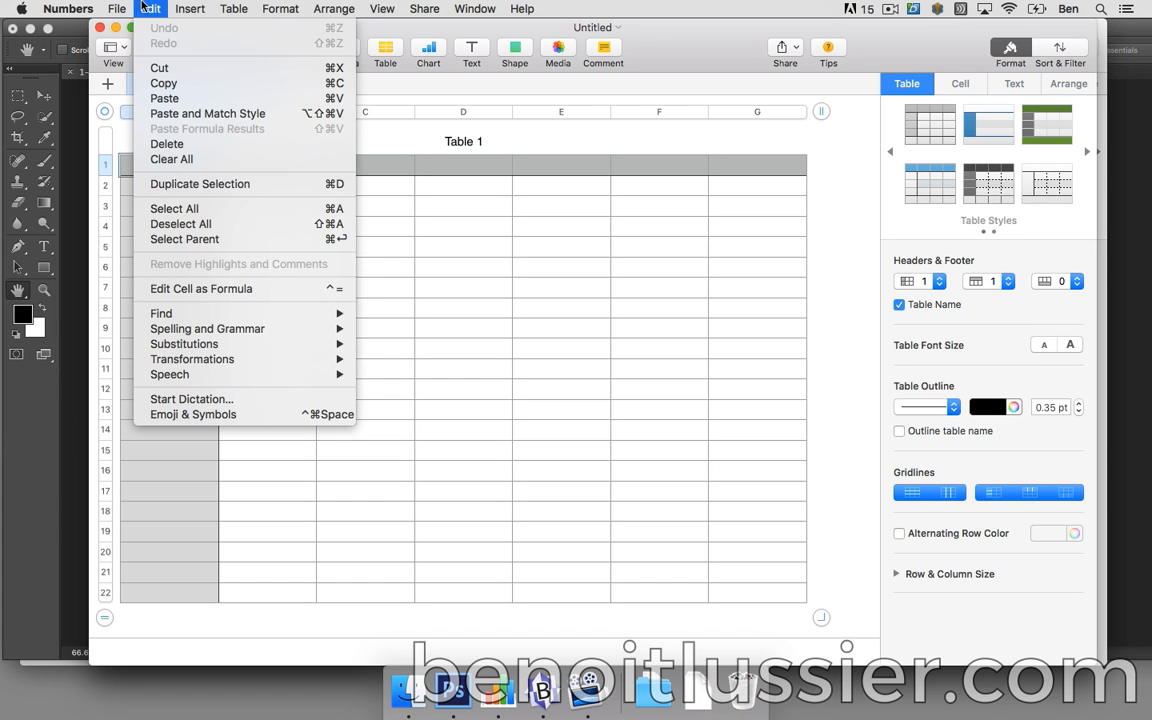
{"action": "left_click", "coordinate": [170, 99]}
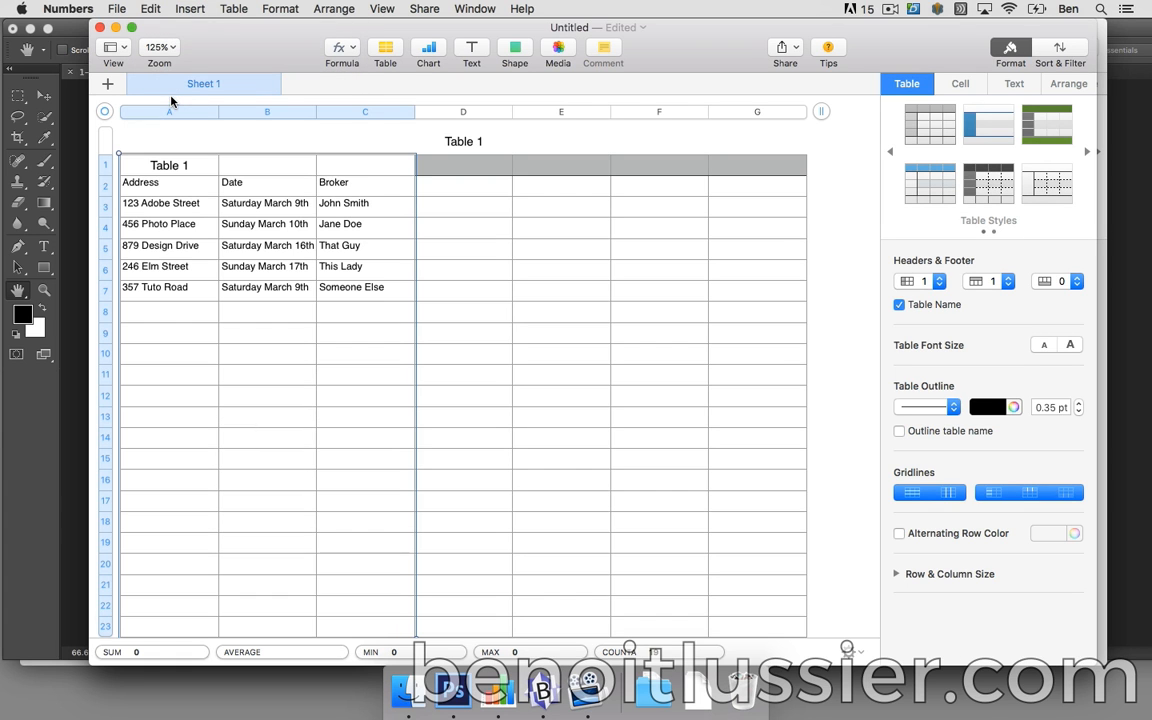
- Export the new spreadsheet as a CSV named 3textvariables in the Ressources folder
{"action": "left_click", "coordinate": [119, 8]}
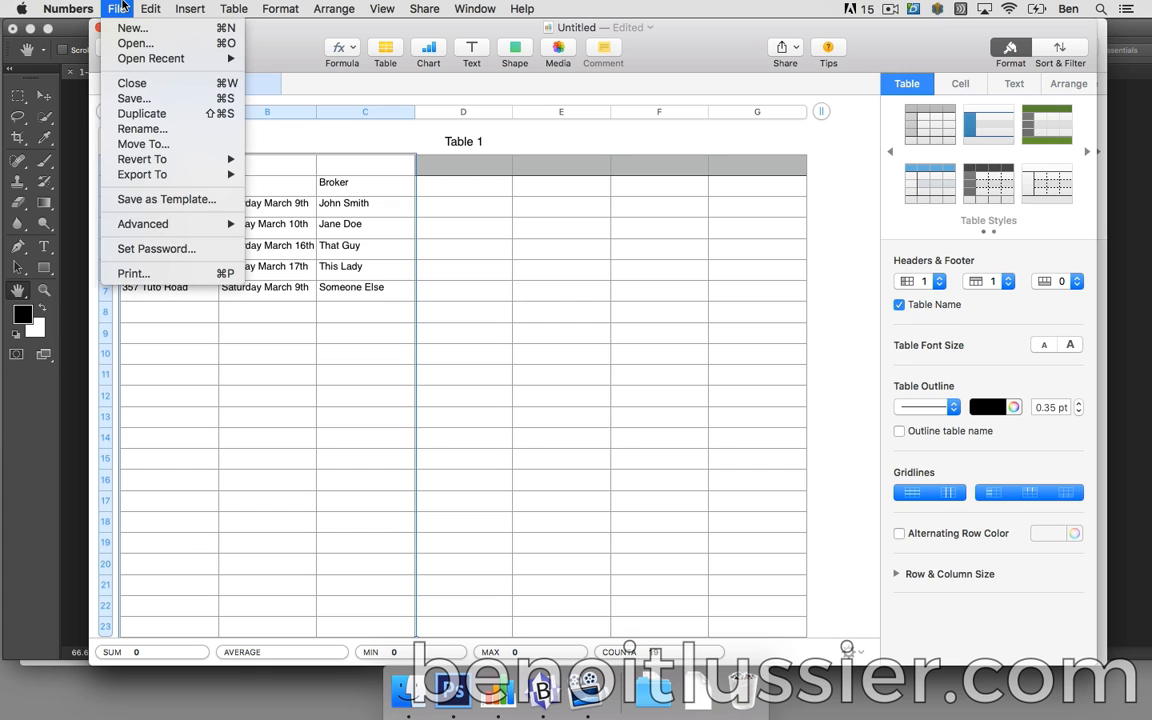
{"action": "mouse_move", "coordinate": [163, 178]}
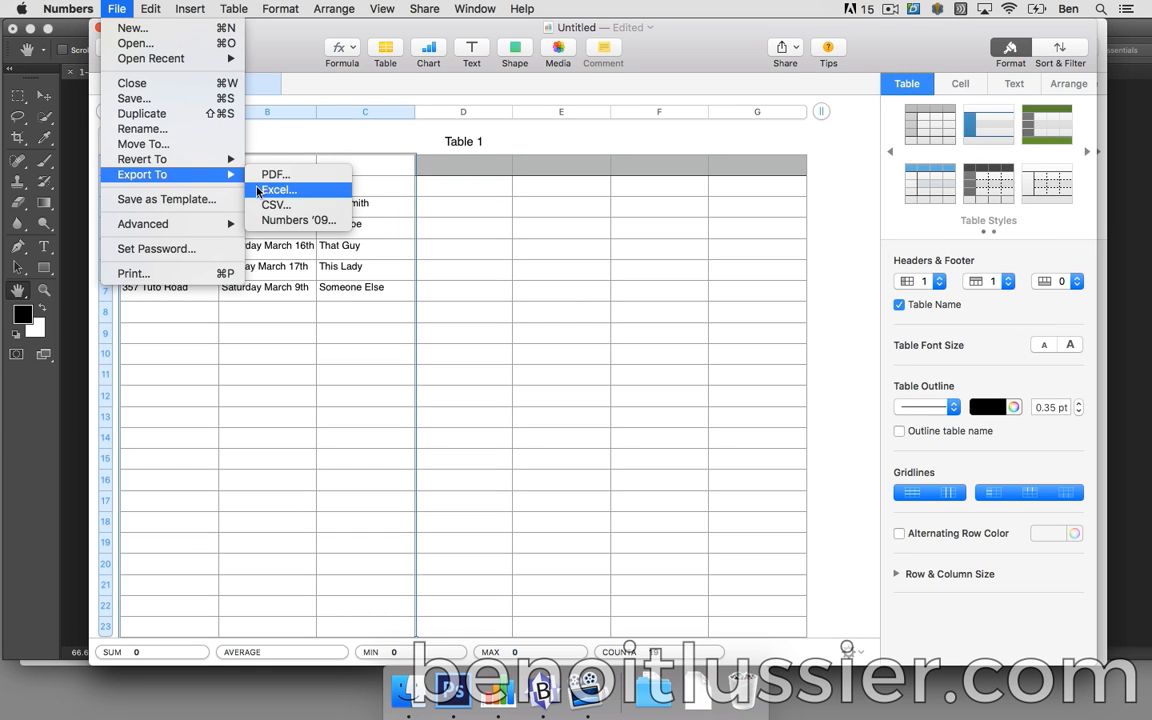
{"action": "left_click", "coordinate": [276, 205]}
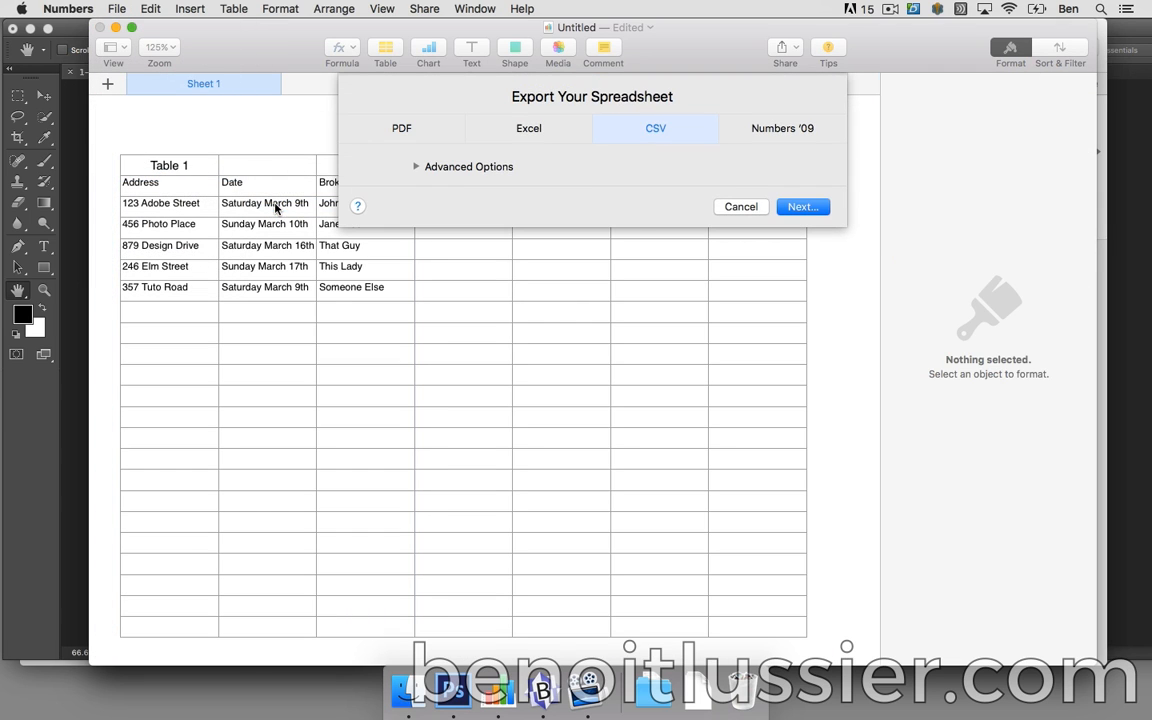
{"action": "left_click", "coordinate": [809, 210]}
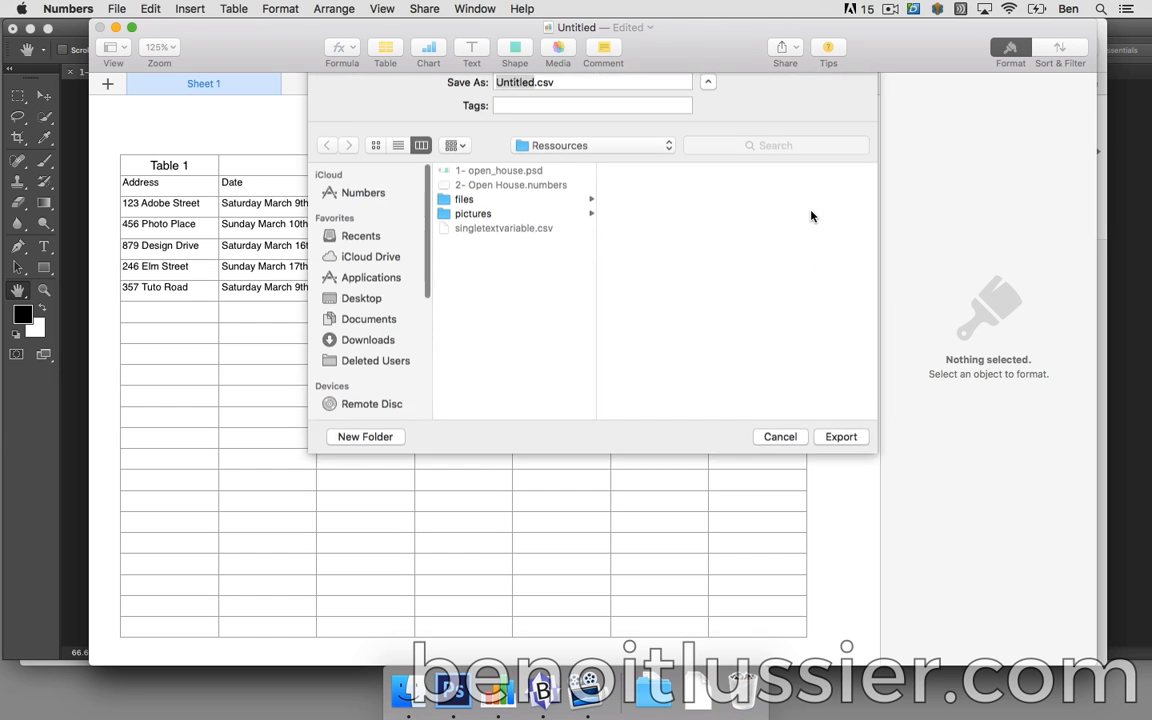
{"action": "type", "text": "3textvar"}
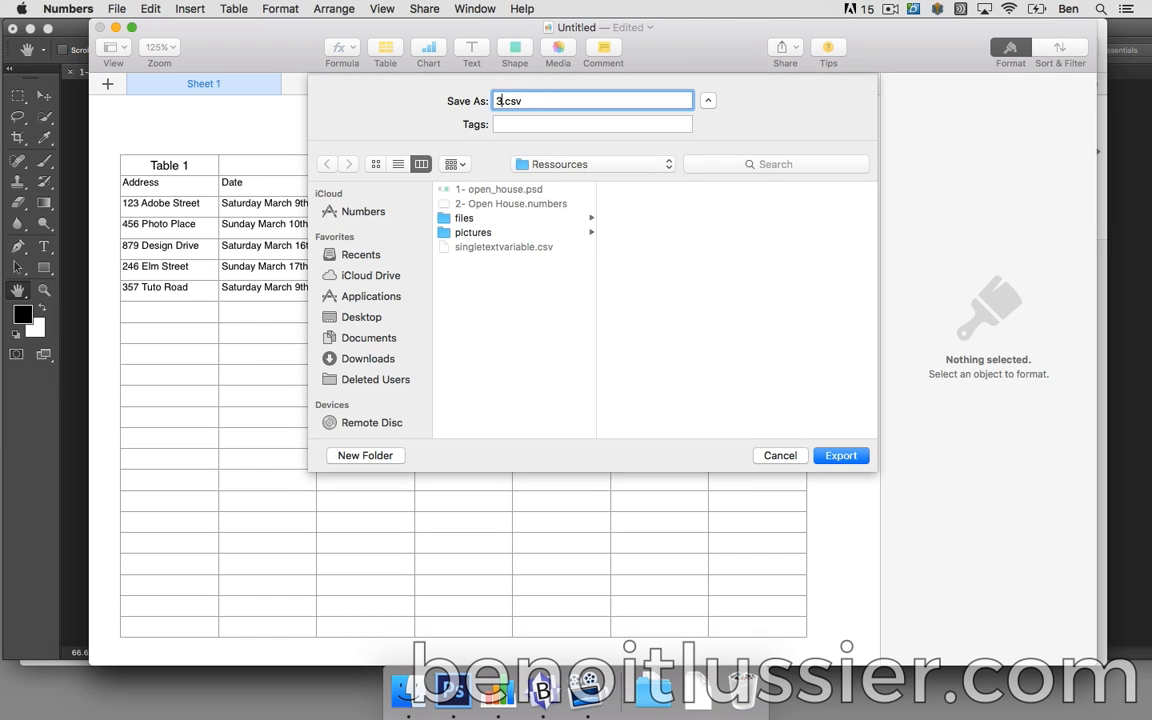
{"action": "type", "text": "iables"}
{"action": "left_click", "coordinate": [840, 456]}
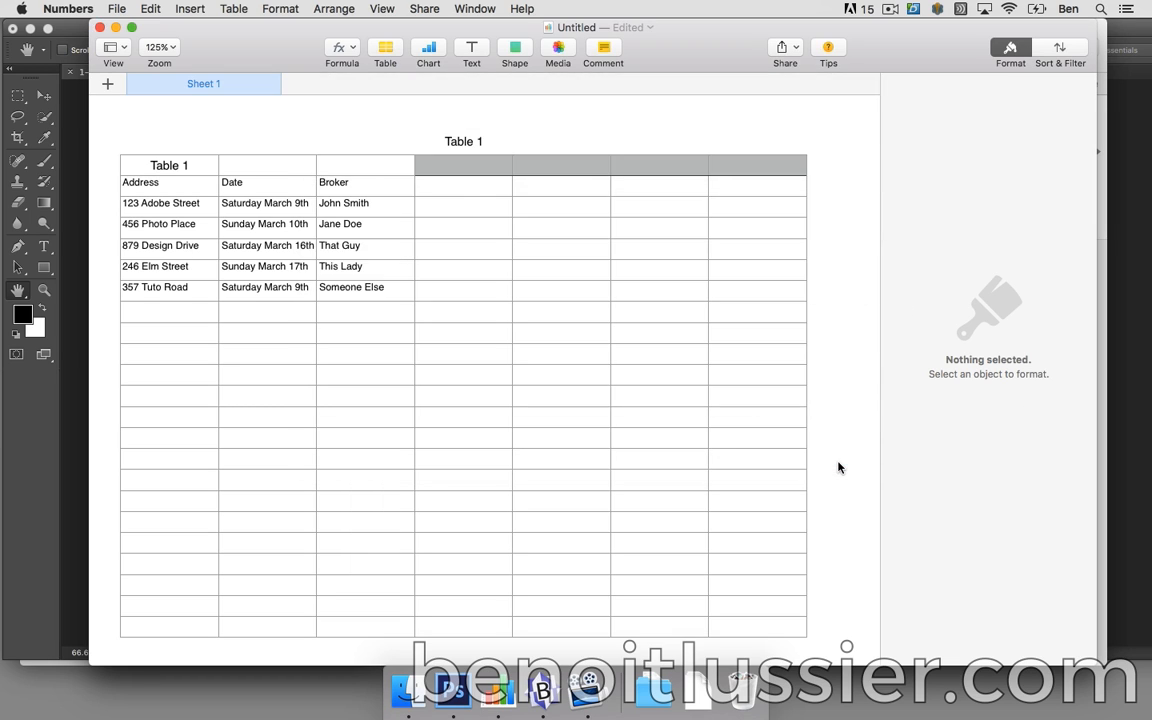
- Find the exported 3textvariables file in the Ressources folder and open it in BBEdit
{"action": "left_click", "coordinate": [415, 645]}
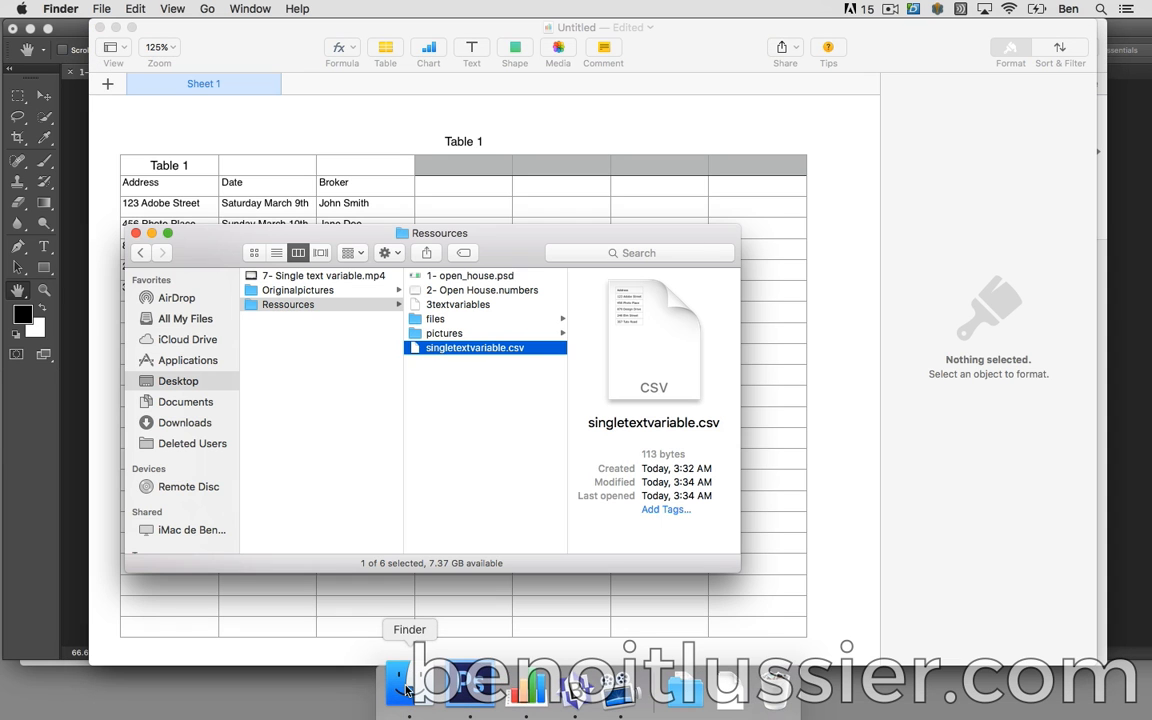
{"action": "left_click", "coordinate": [465, 306]}
{"action": "left_click_drag", "start_coordinate": [480, 347], "coordinate": [541, 688]}
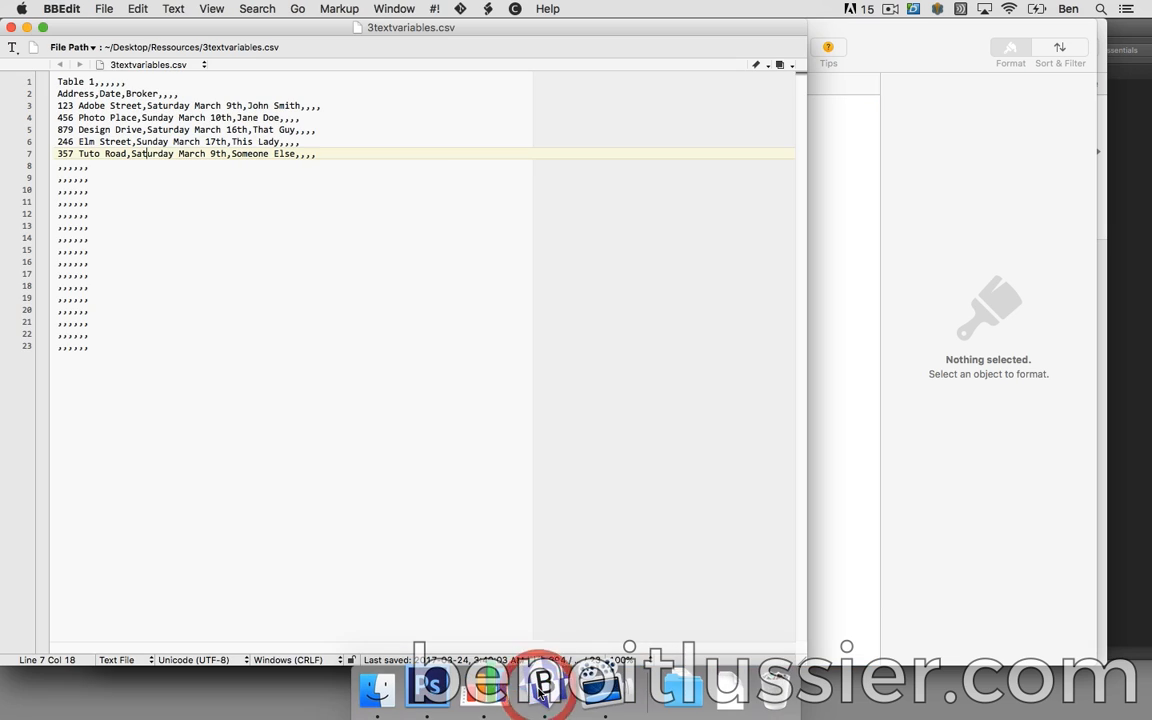
- Delete the "Table 1" line with its commas from the start of 3textvariables.csv
{"action": "left_click", "coordinate": [446, 156]}
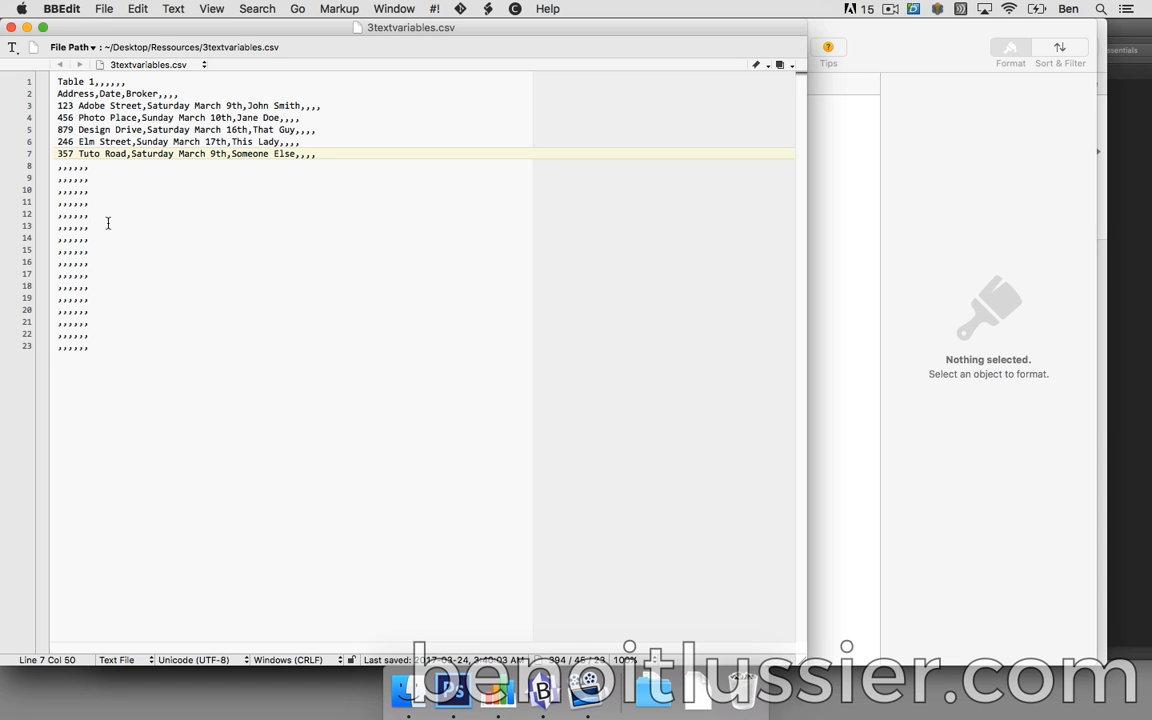
{"action": "triple_click", "coordinate": [55, 83]}
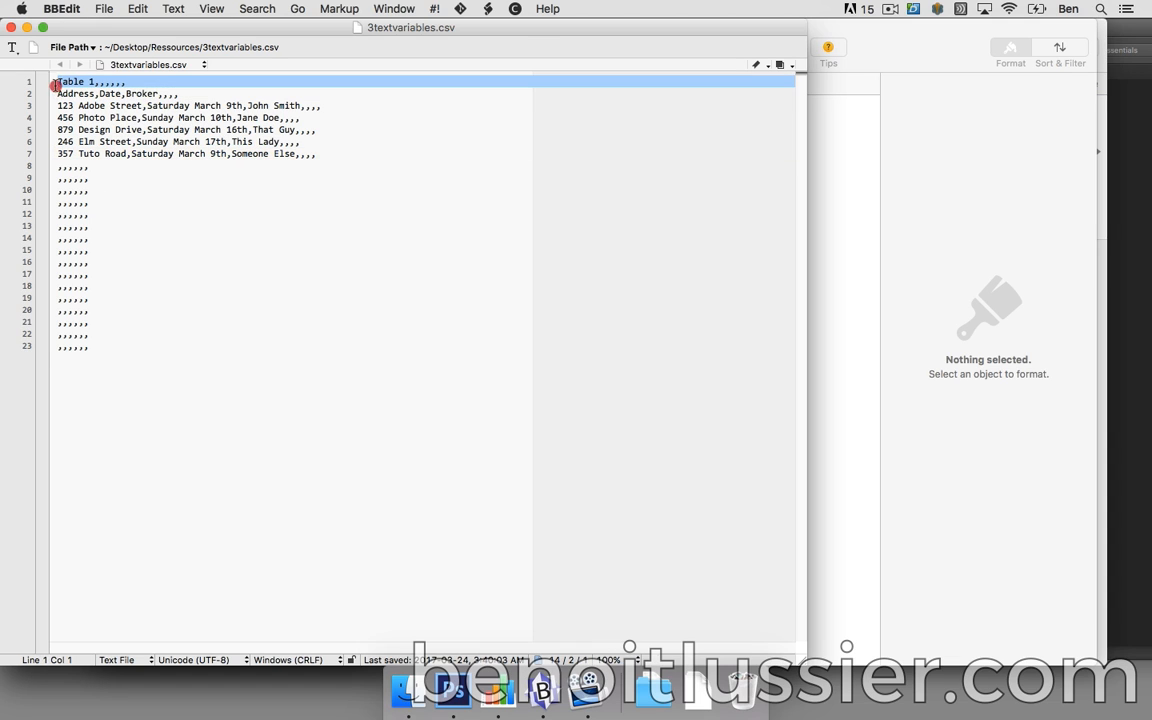
{"action": "key", "text": "BackSpace"}
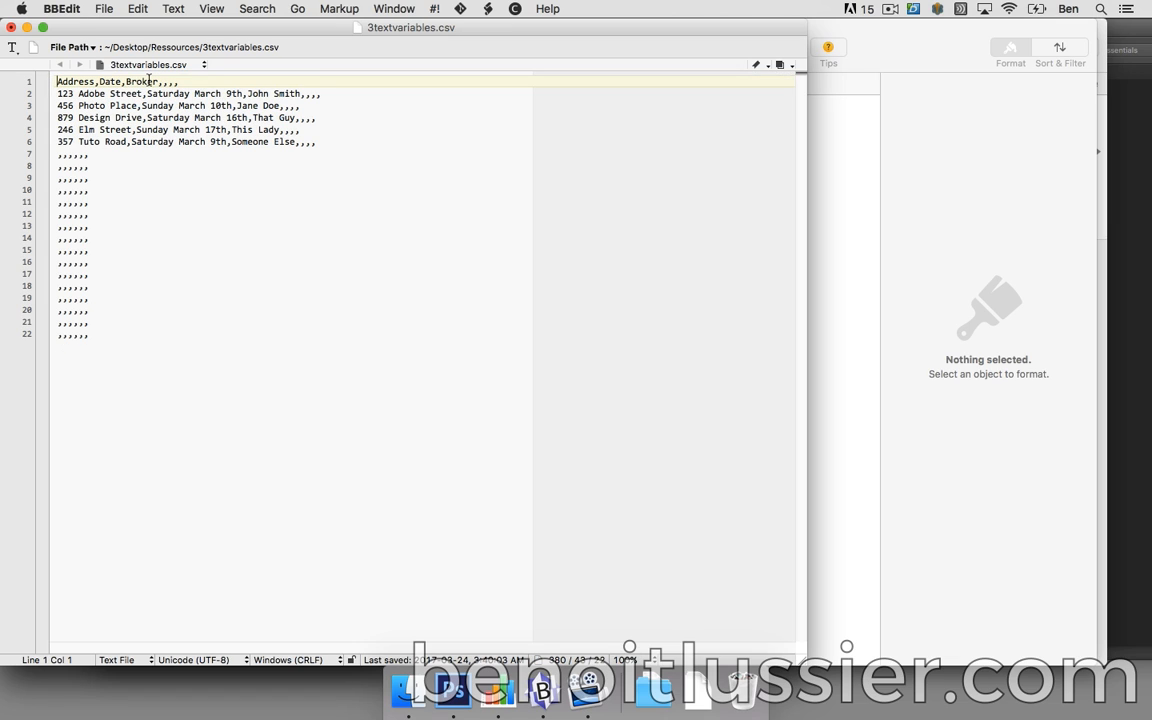
- Copy the six commas of an empty row and replace all occurrences of ",,,,,," in the file with nothing
{"action": "left_click_drag", "start_coordinate": [89, 214], "coordinate": [54, 216]}
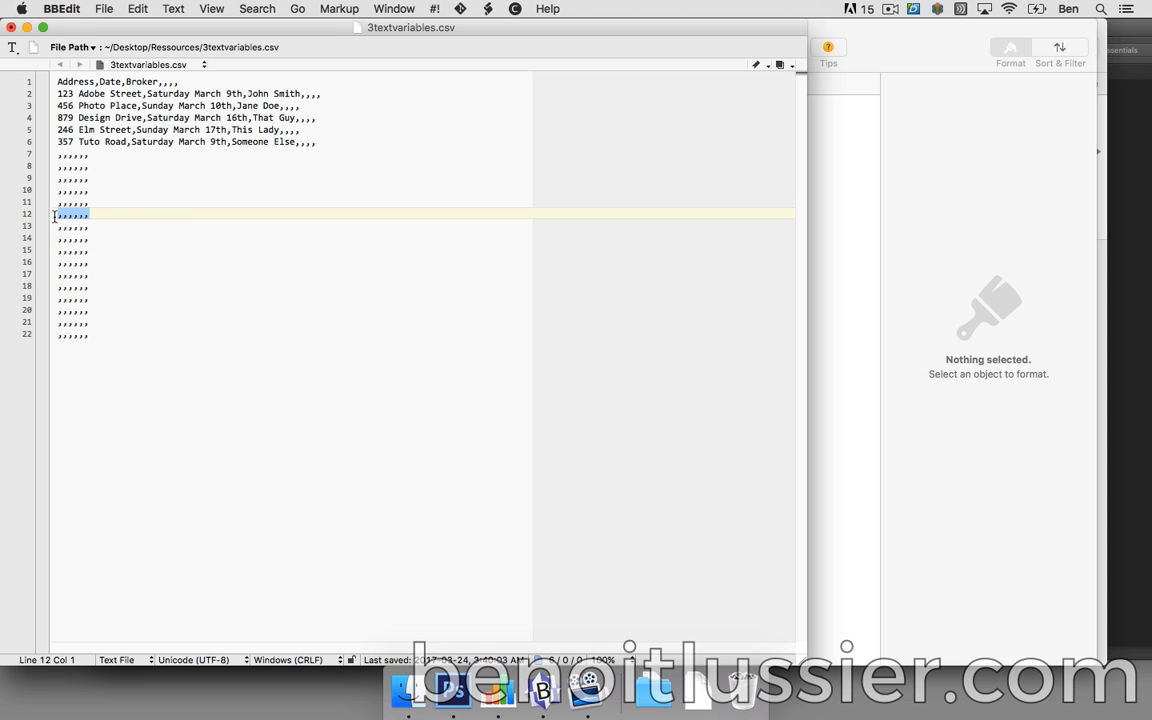
{"action": "left_click", "coordinate": [130, 9]}
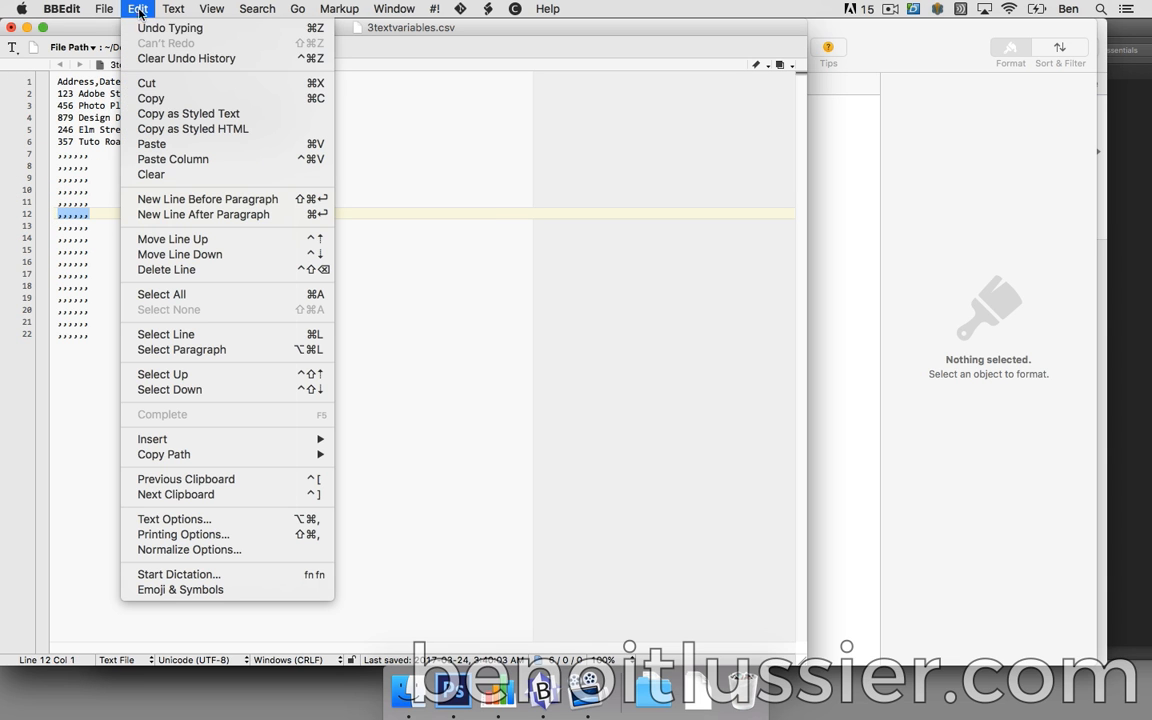
{"action": "left_click", "coordinate": [152, 99]}
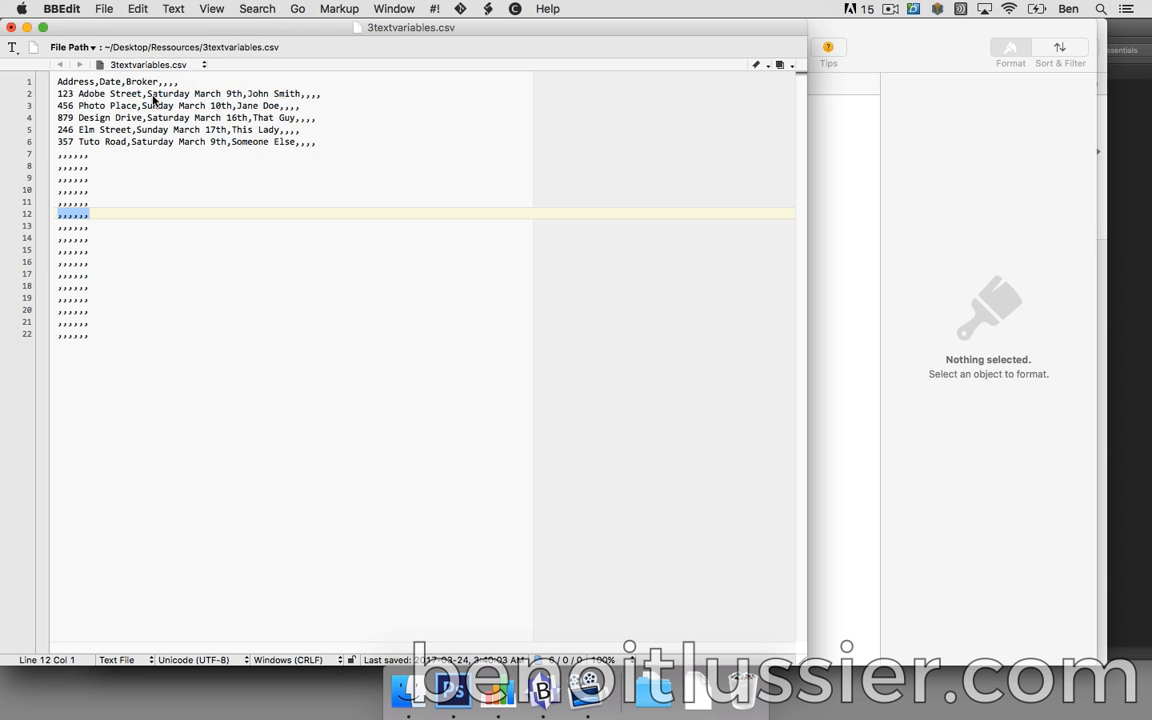
{"action": "left_click", "coordinate": [297, 9]}
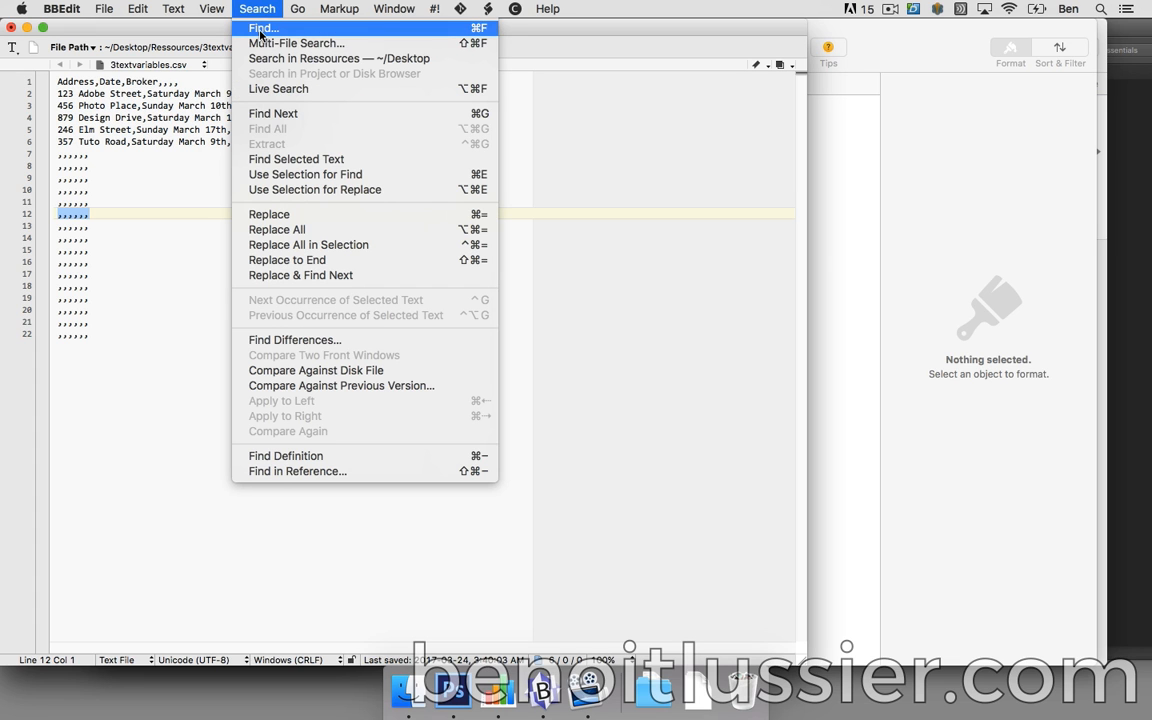
{"action": "left_click", "coordinate": [257, 29]}
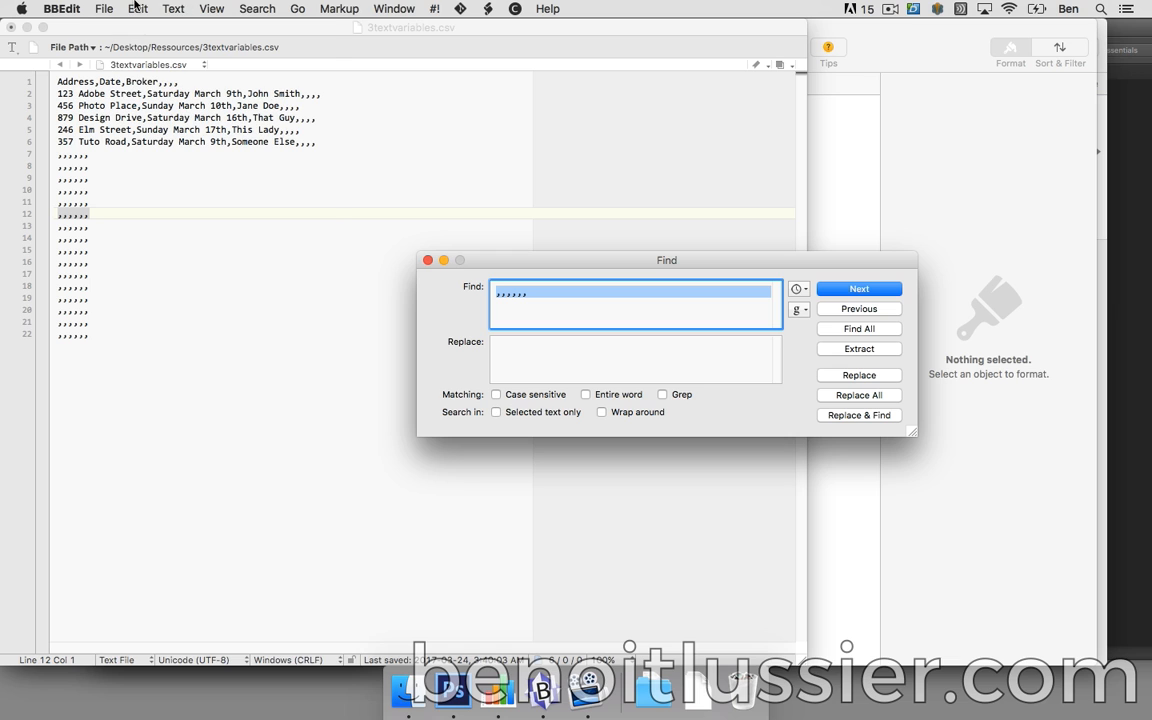
{"action": "left_click", "coordinate": [137, 9]}
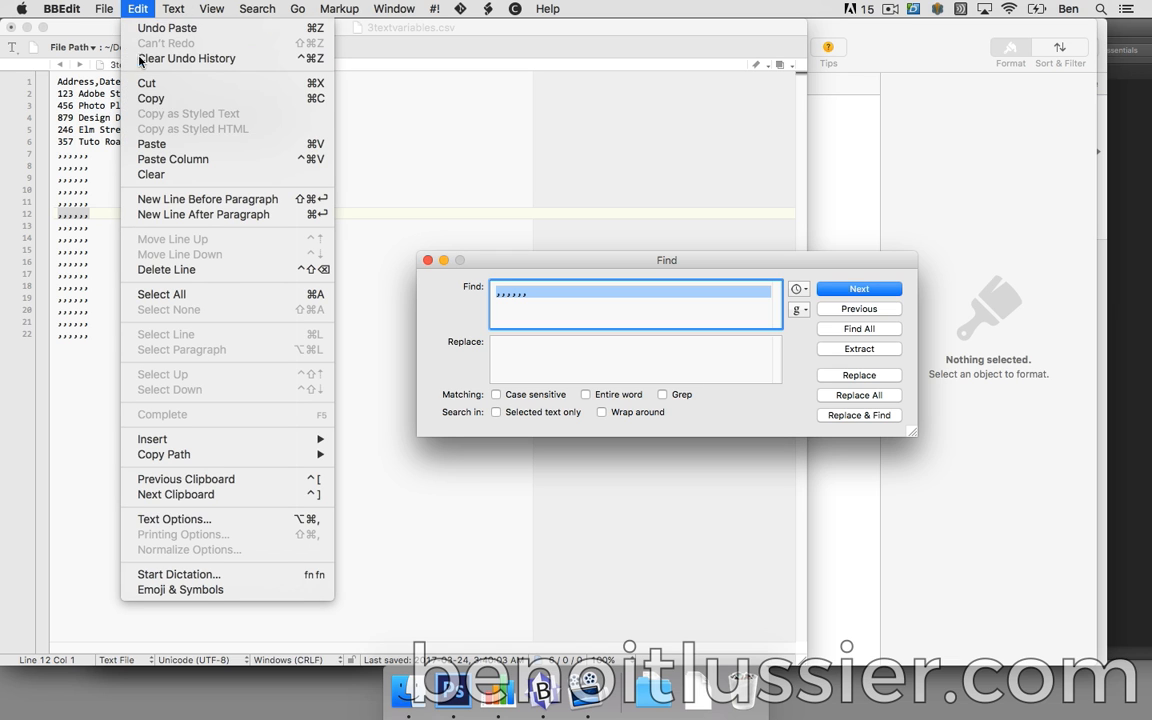
{"action": "left_click", "coordinate": [150, 143]}
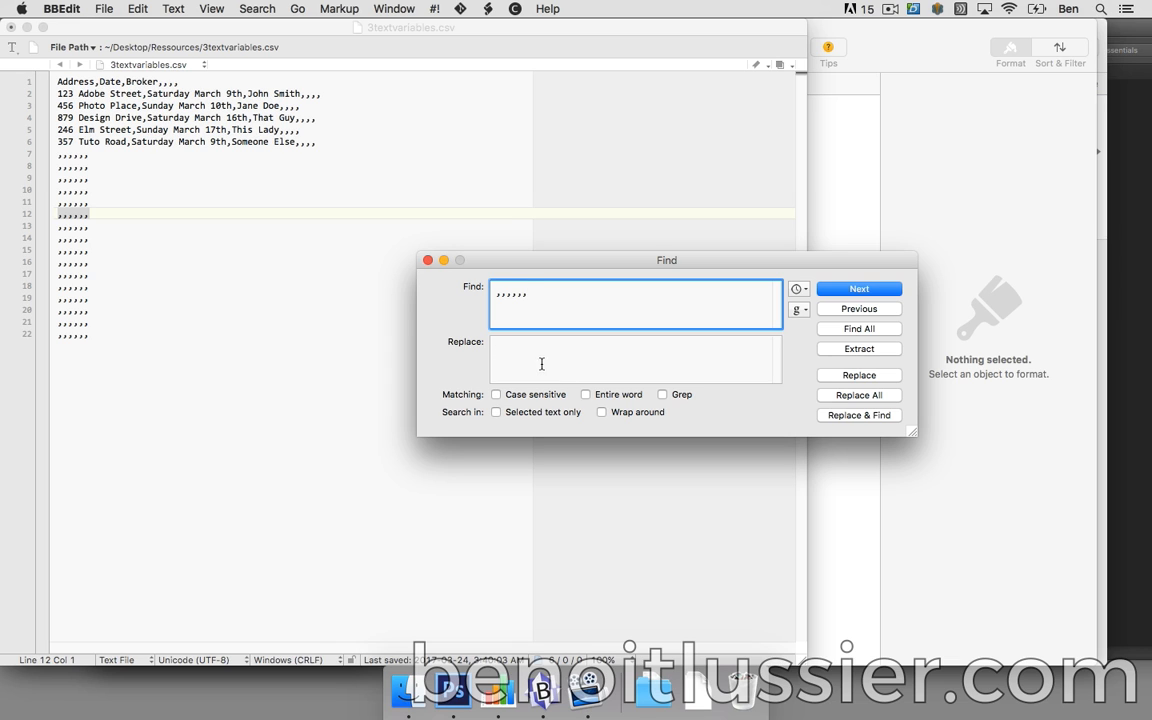
{"action": "left_click", "coordinate": [853, 394]}
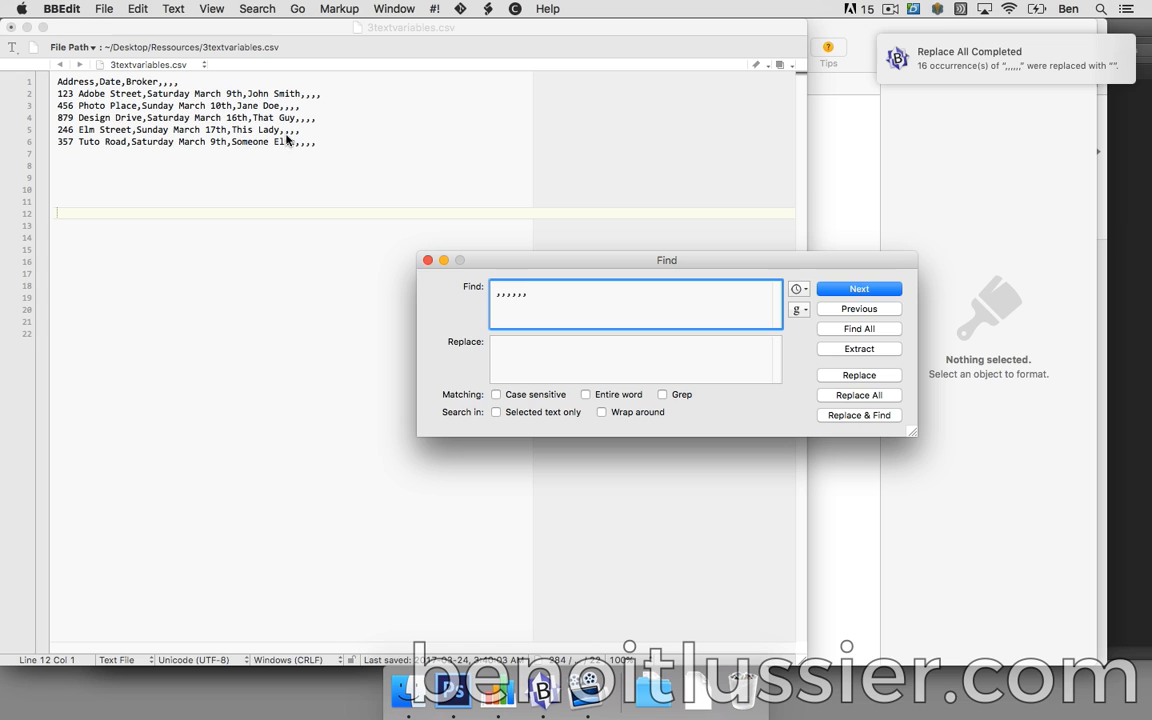
- Copy the four trailing commas of a data row and replace all occurrences of ",,,," in 3textvariables.csv with nothing
{"action": "left_click", "coordinate": [320, 106]}
{"action": "left_click_drag", "start_coordinate": [320, 106], "coordinate": [282, 106]}
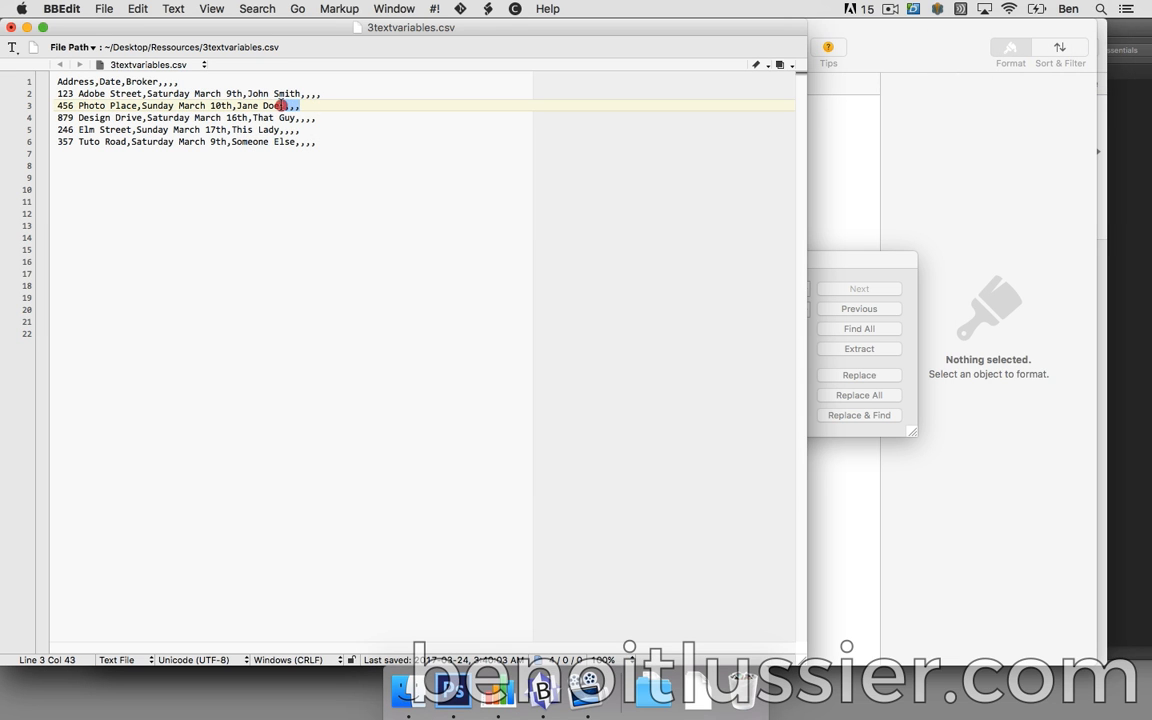
{"action": "left_click", "coordinate": [139, 8]}
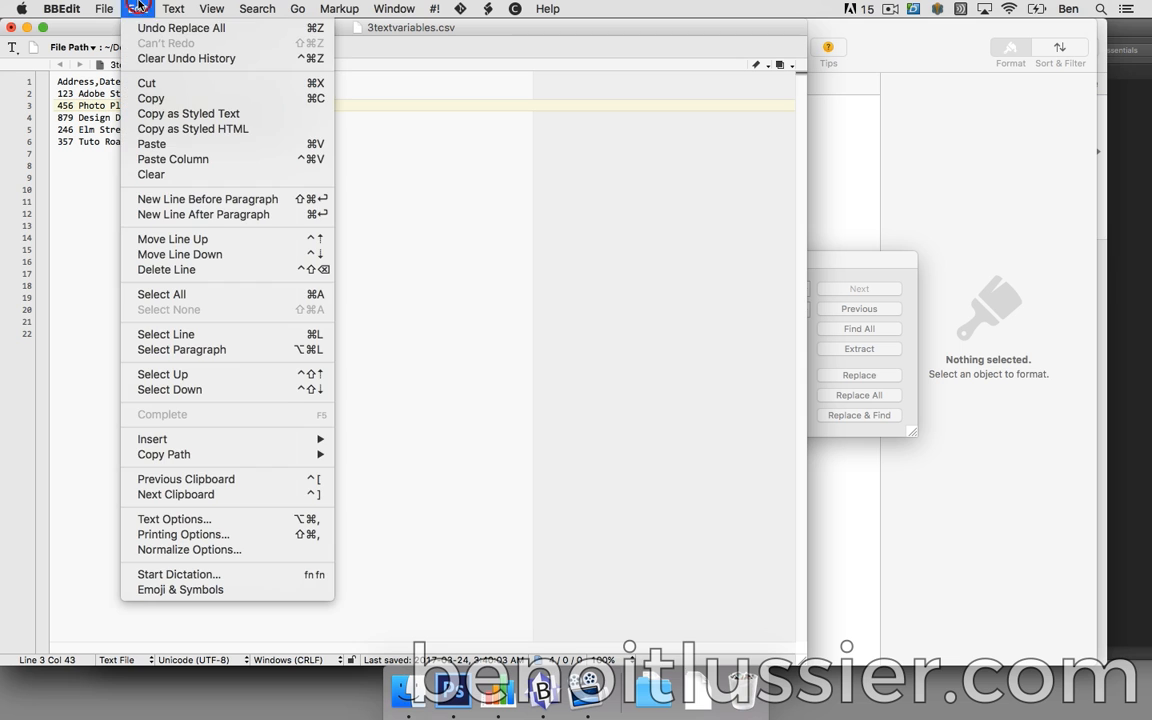
{"action": "left_click", "coordinate": [130, 98]}
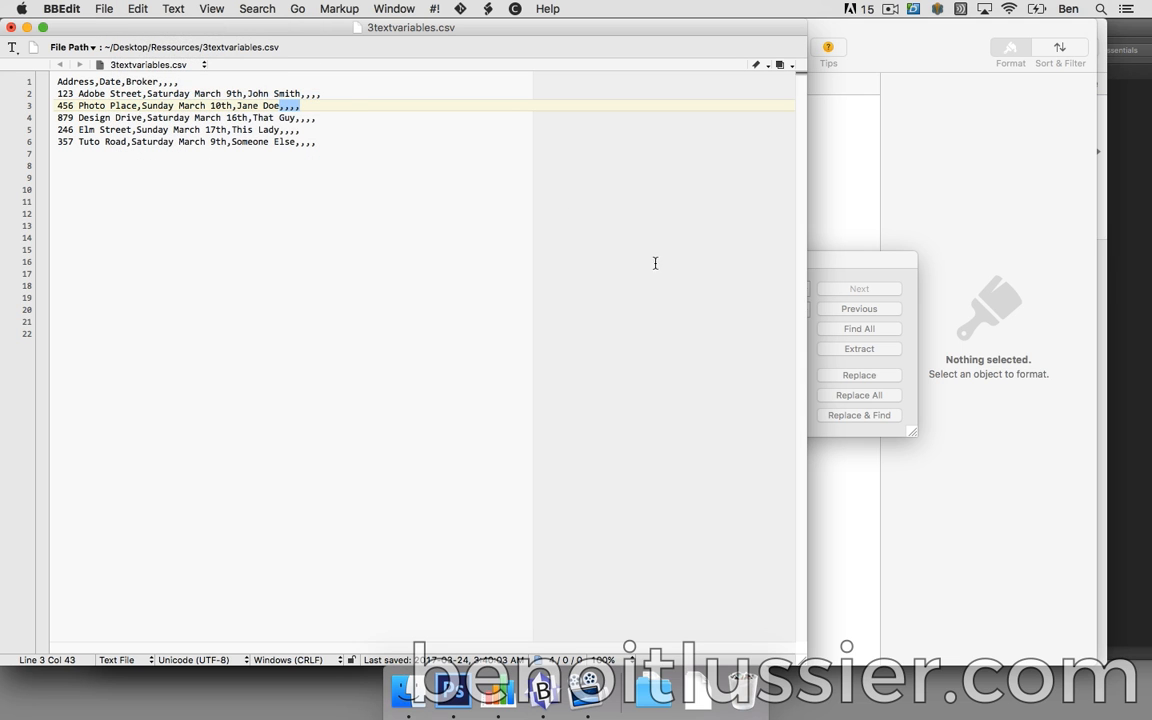
{"action": "left_click", "coordinate": [836, 264]}
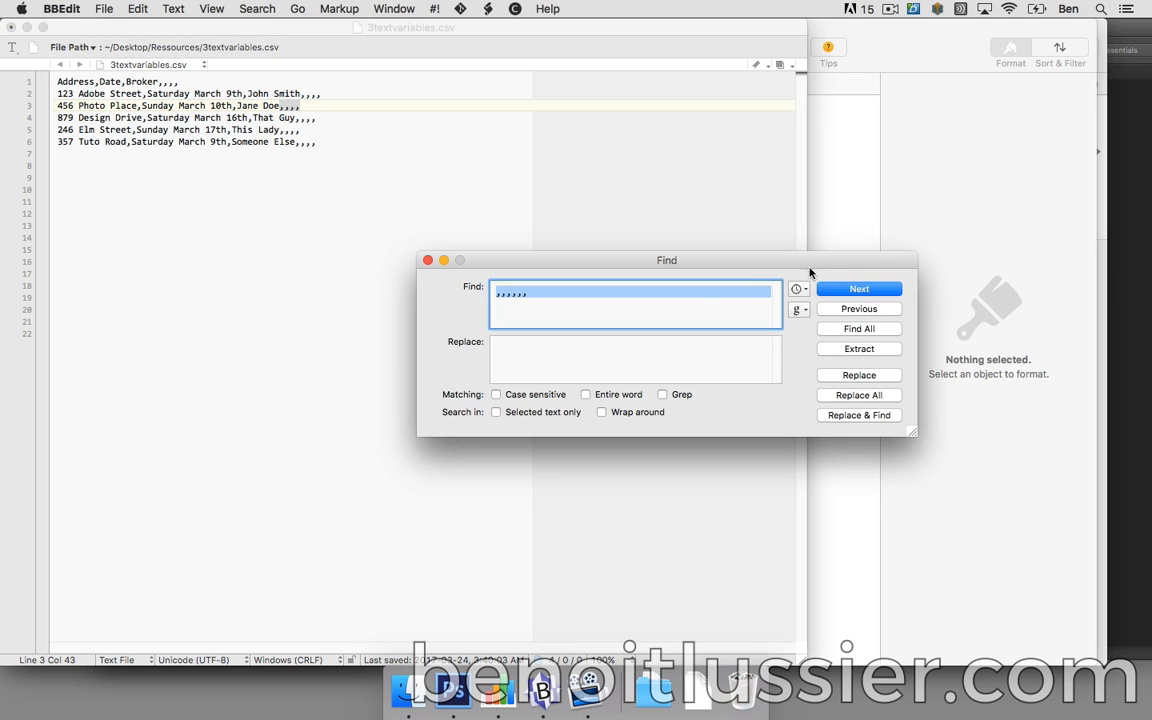
{"action": "left_click", "coordinate": [136, 9]}
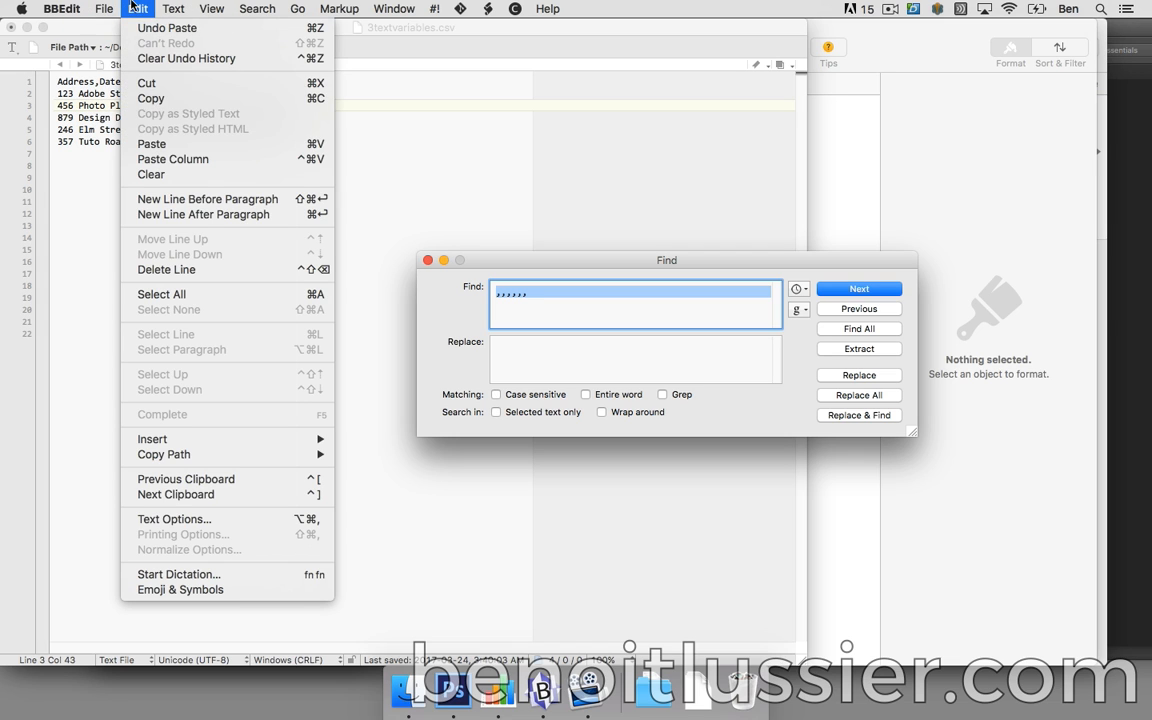
{"action": "left_click", "coordinate": [147, 148]}
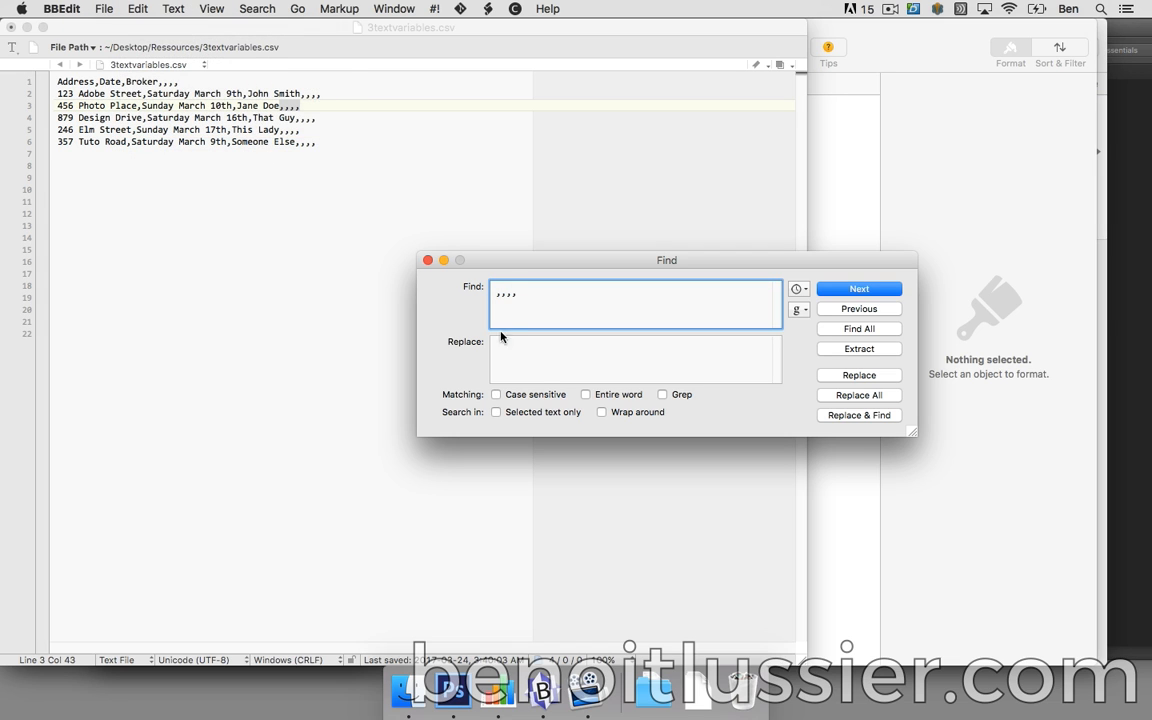
{"action": "left_click", "coordinate": [842, 396]}
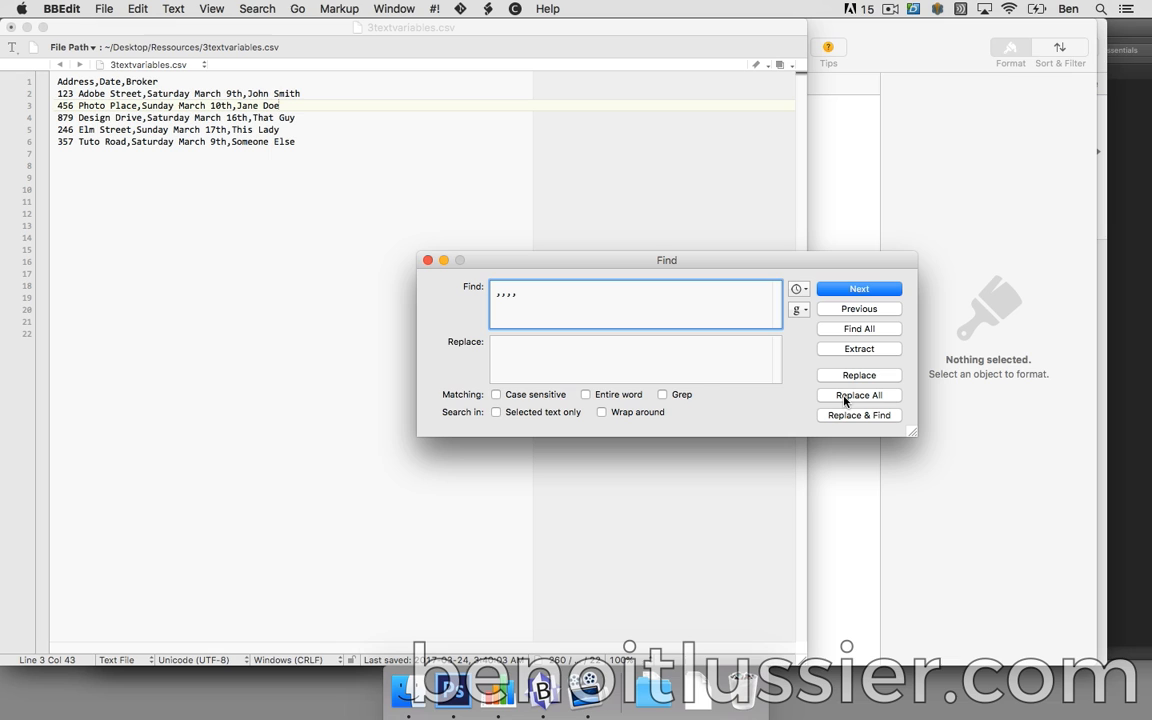
{"action": "left_click", "coordinate": [427, 260]}
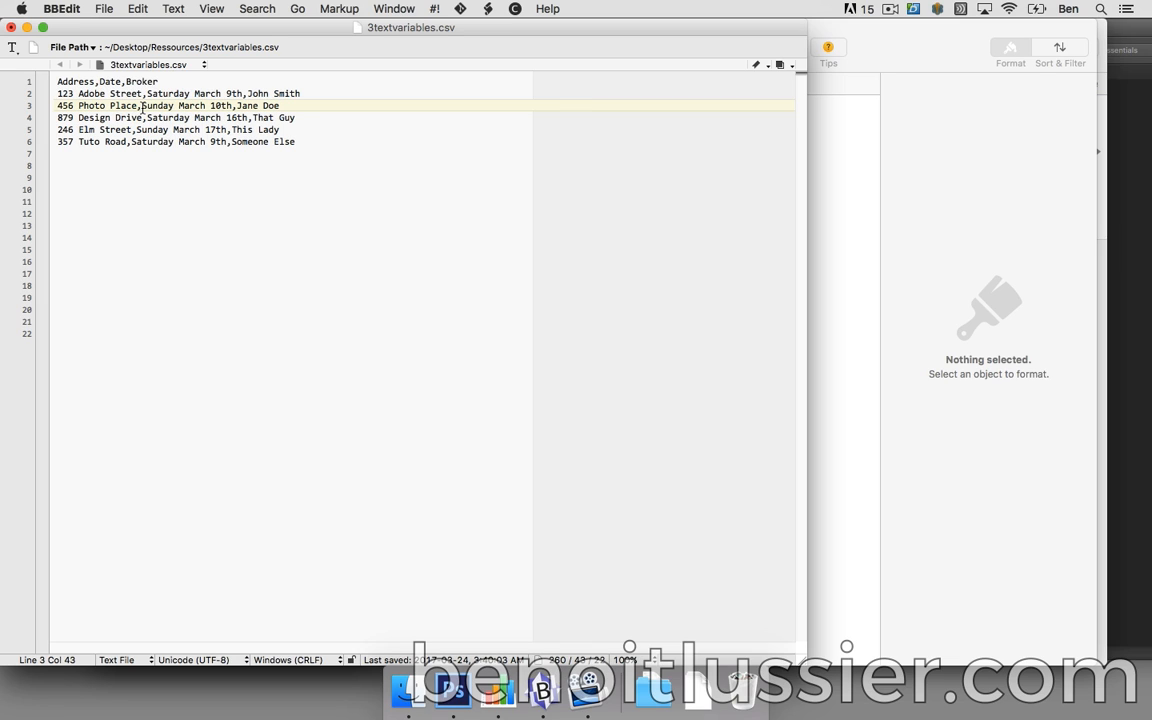
- Enclose the address on line 3 in double quotes, with a comma after its number and a semicolon after its street's first word
{"action": "left_click", "coordinate": [55, 105]}
{"action": "type", "text": "\""}
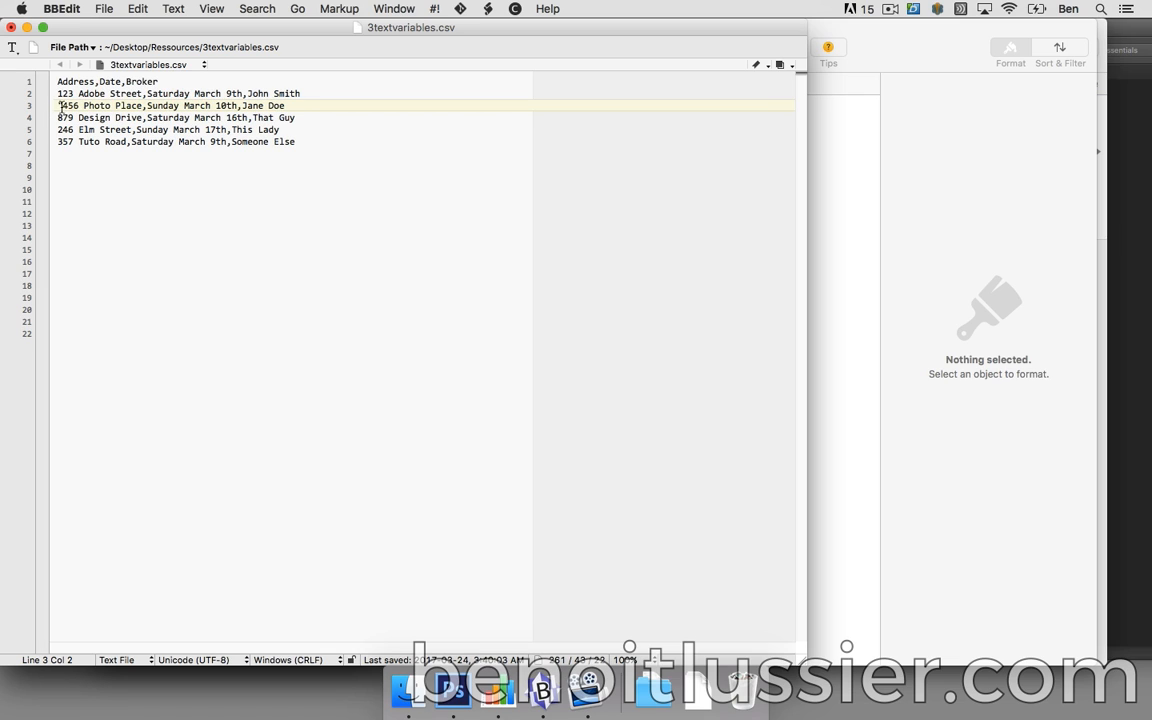
{"action": "left_click", "coordinate": [142, 105]}
{"action": "type", "text": "\""}
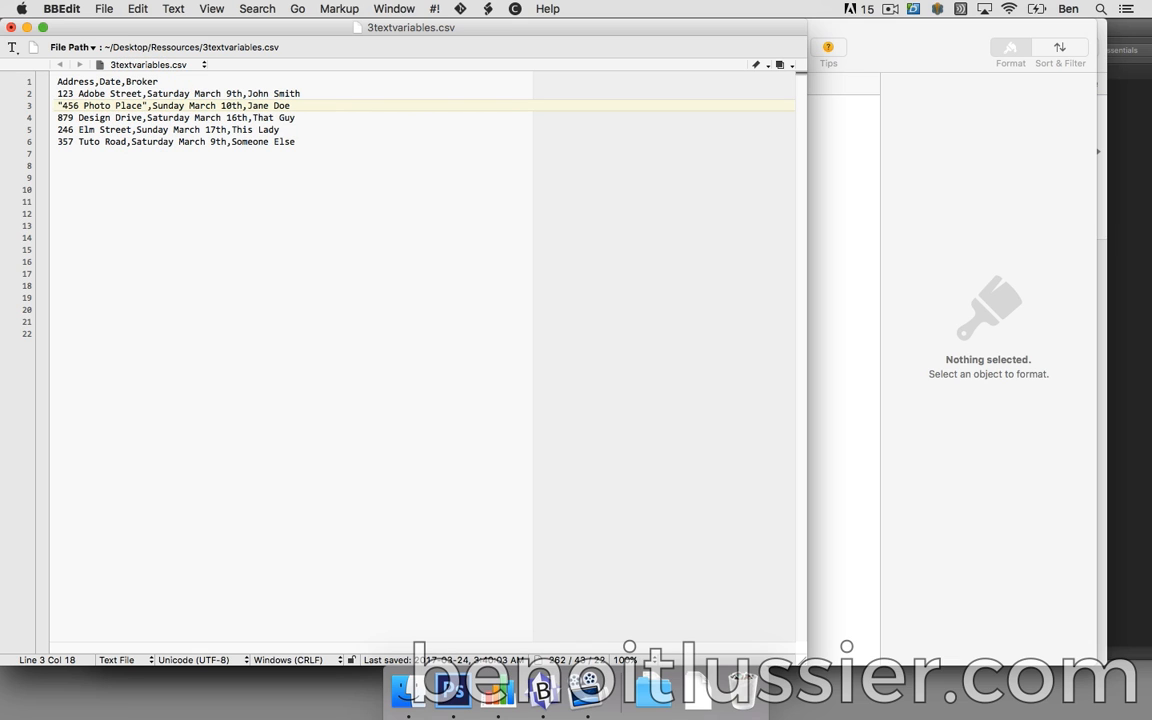
{"action": "left_click", "coordinate": [80, 106]}
{"action": "type", "text": ","}
{"action": "left_click", "coordinate": [116, 106]}
{"action": "type", "text": ";"}
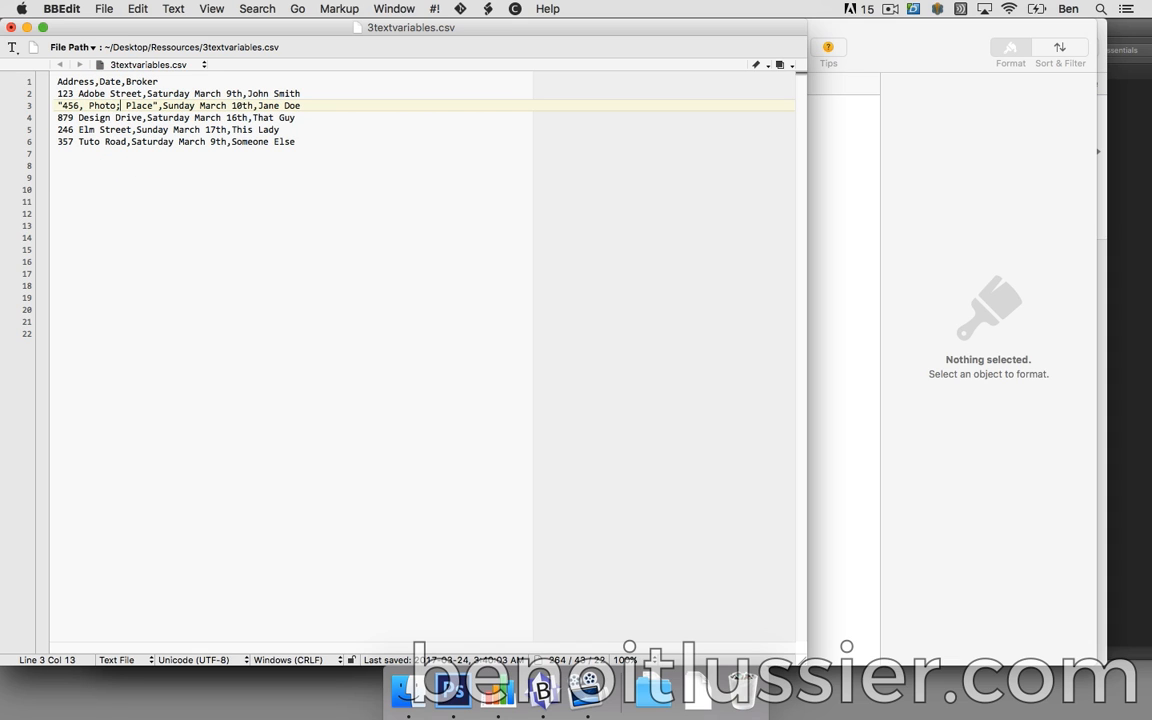
- Remove the added quotes, semicolon and comma from the address on line 3
{"action": "left_click", "coordinate": [157, 103]}
{"action": "key", "text": "BackSpace"}
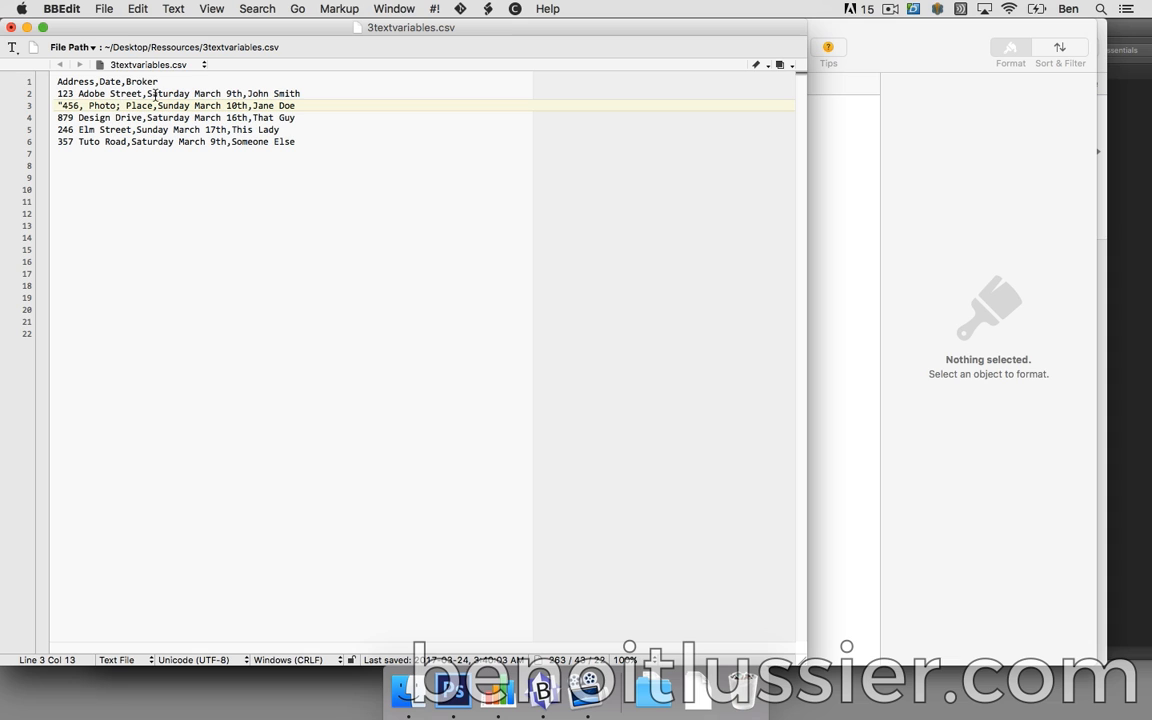
{"action": "key", "text": "BackSpace"}
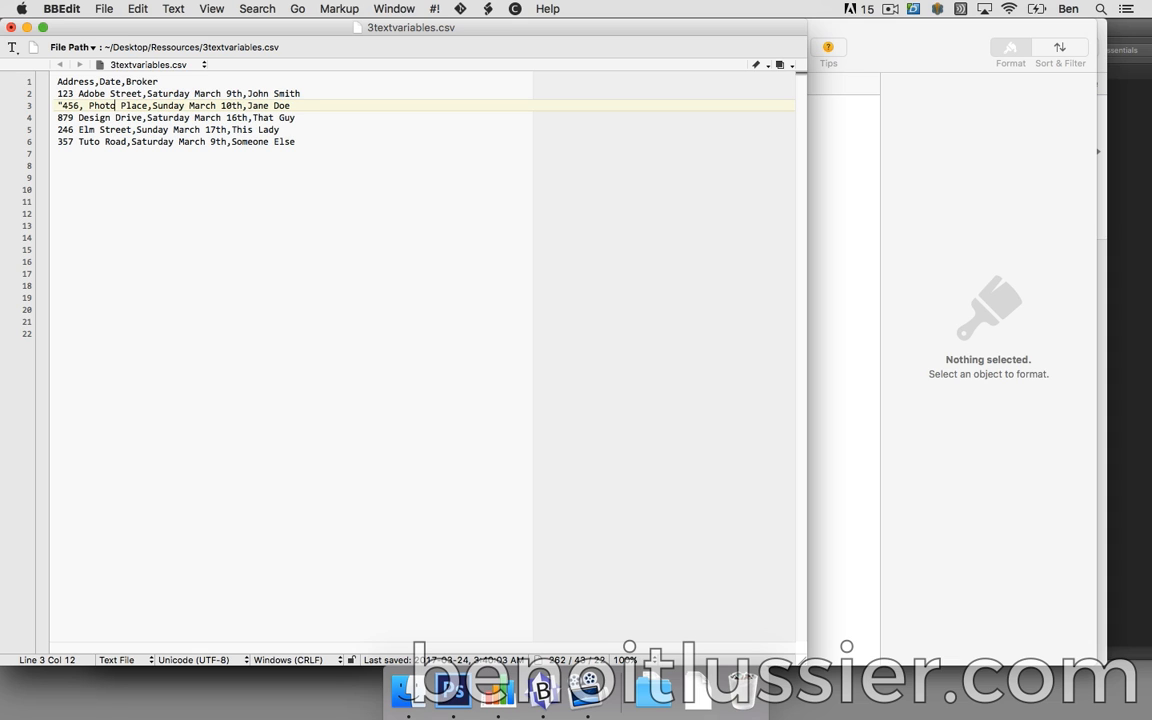
{"action": "left_click", "coordinate": [84, 105]}
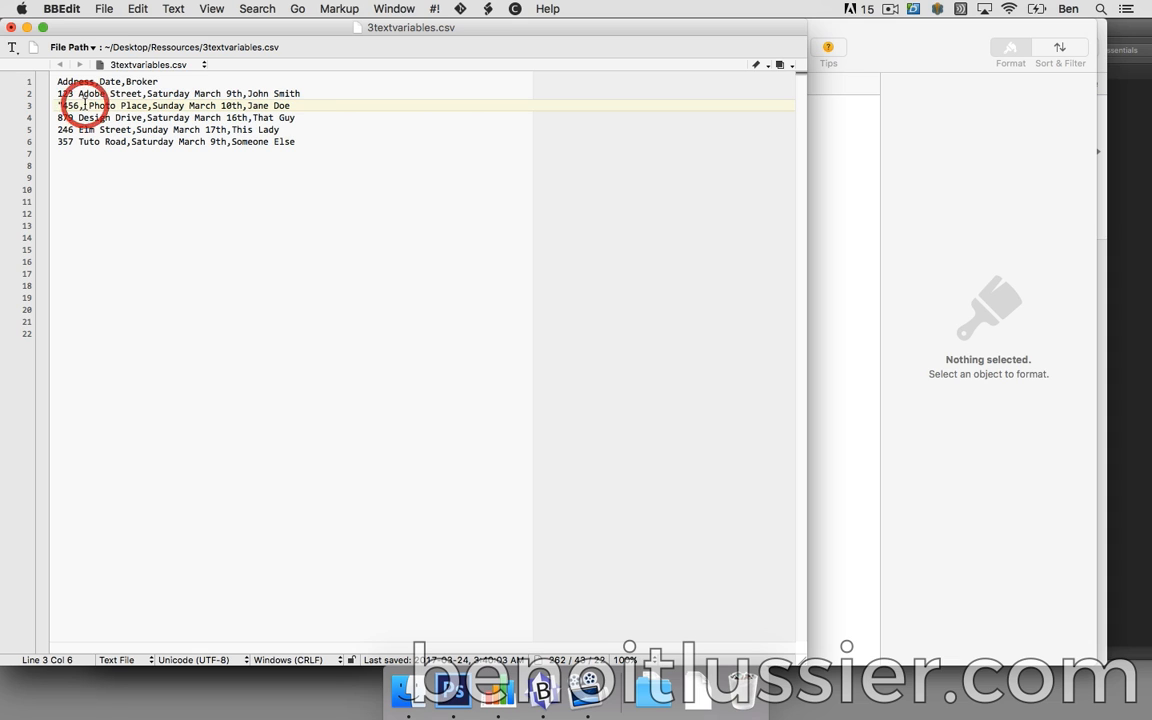
{"action": "key", "text": "BackSpace"}
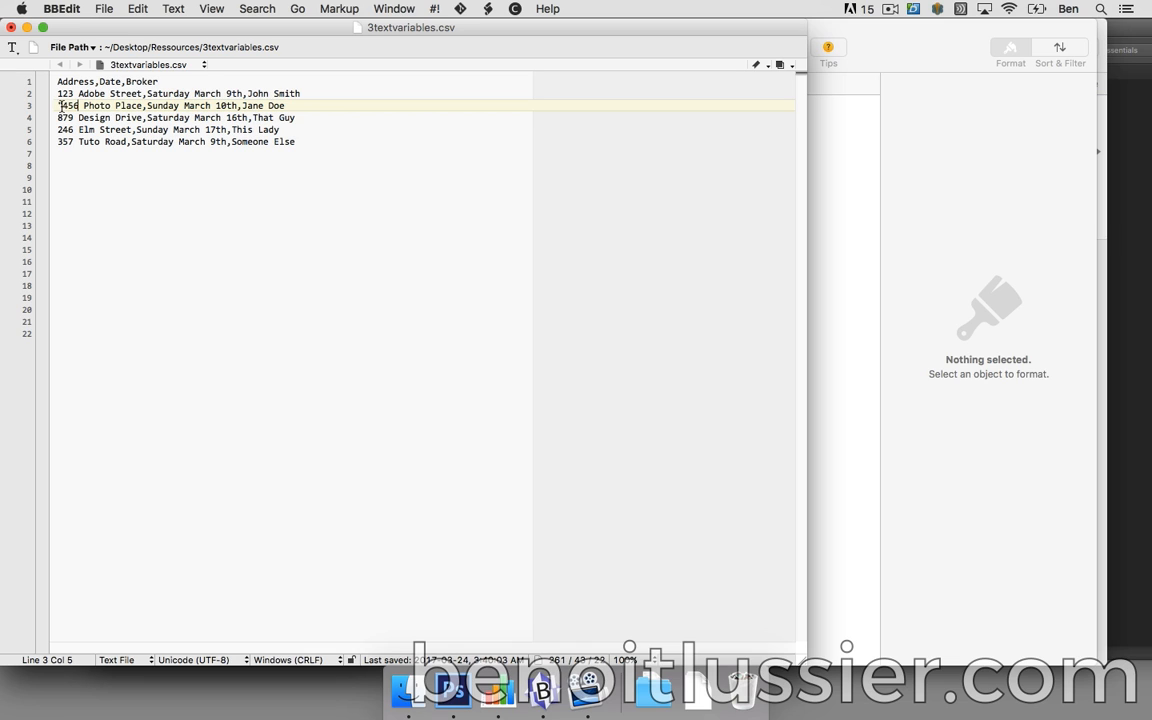
{"action": "key", "text": "BackSpace"}
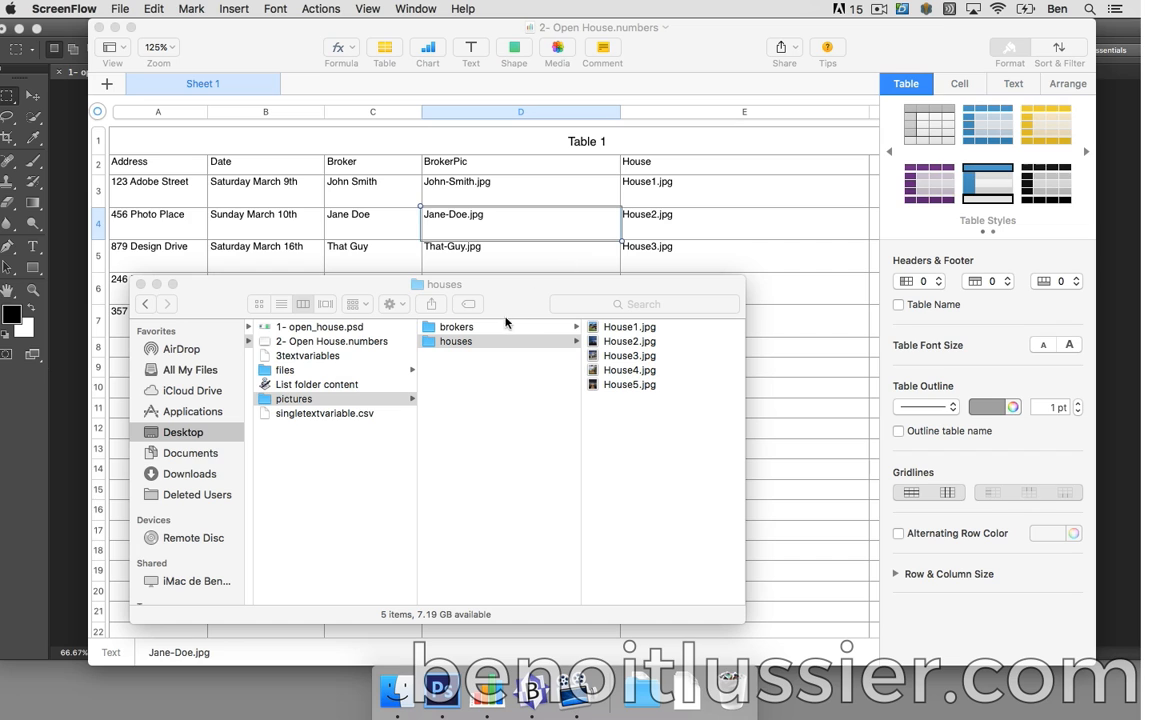
- Check the picture file names in the brokers and houses folders against the spreadsheet's BrokerPic and House columns
{"action": "left_click", "coordinate": [498, 327]}
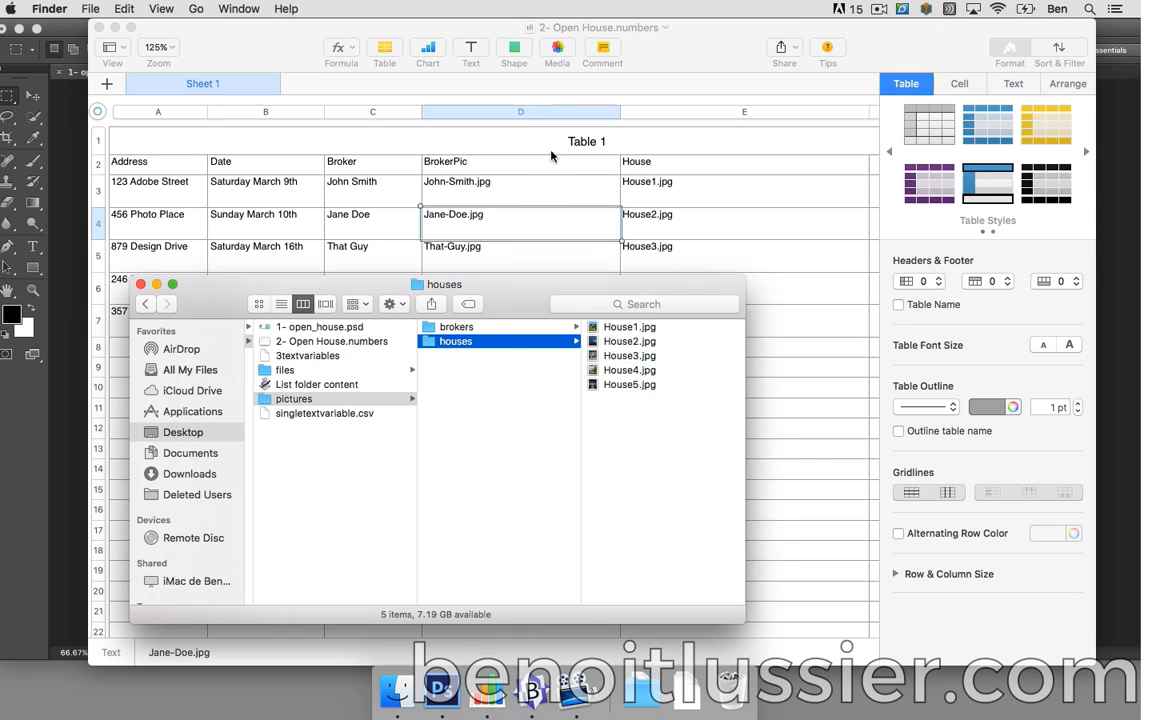
{"action": "left_click", "coordinate": [497, 327]}
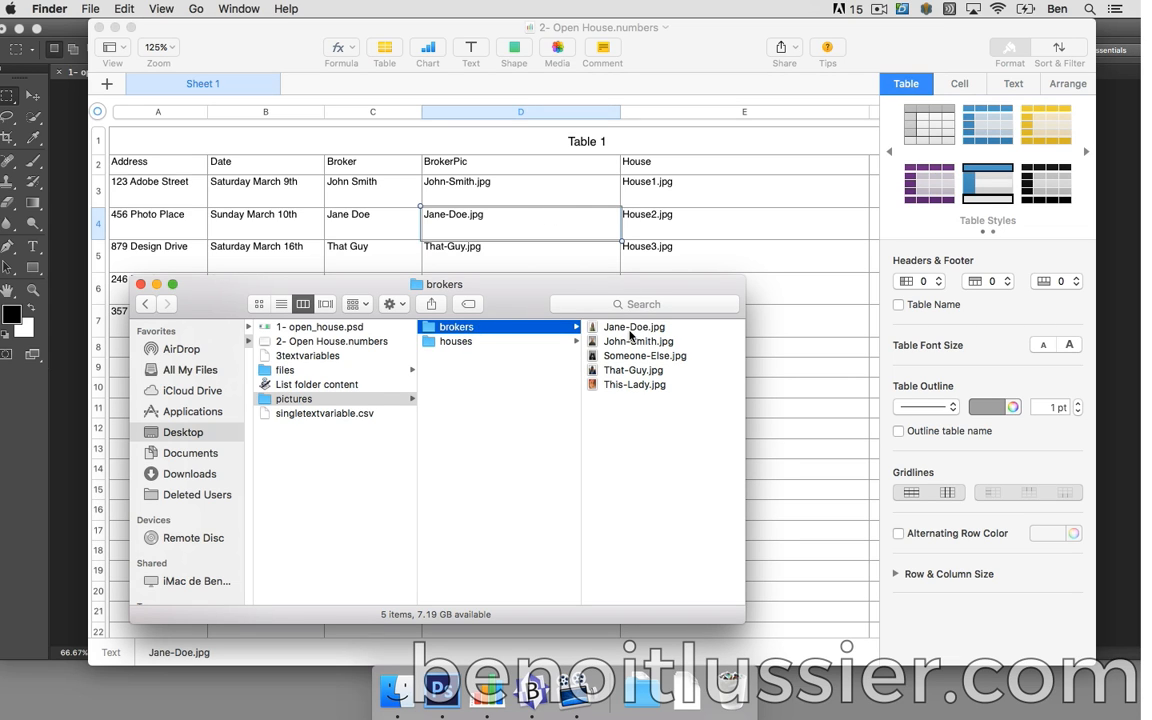
{"action": "left_click", "coordinate": [505, 343]}
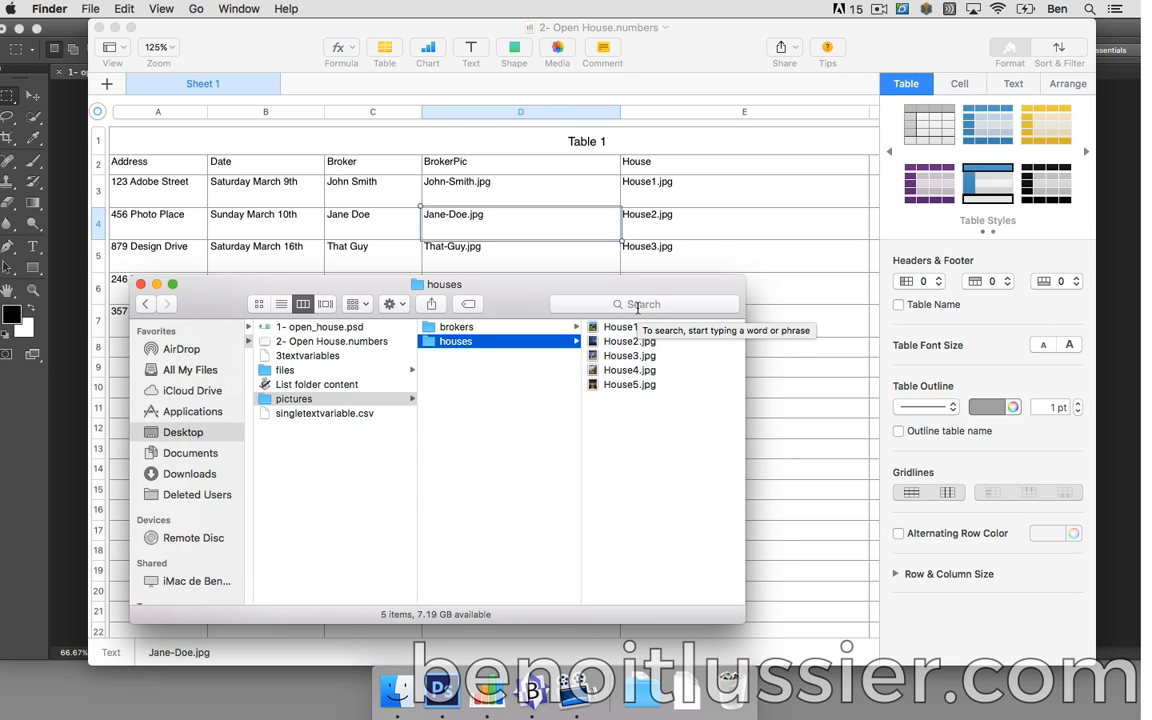
- Switch to Photoshop and check the open house template's dimensions and resolution in Image Size, leaving them as they are
{"action": "left_click", "coordinate": [71, 291]}
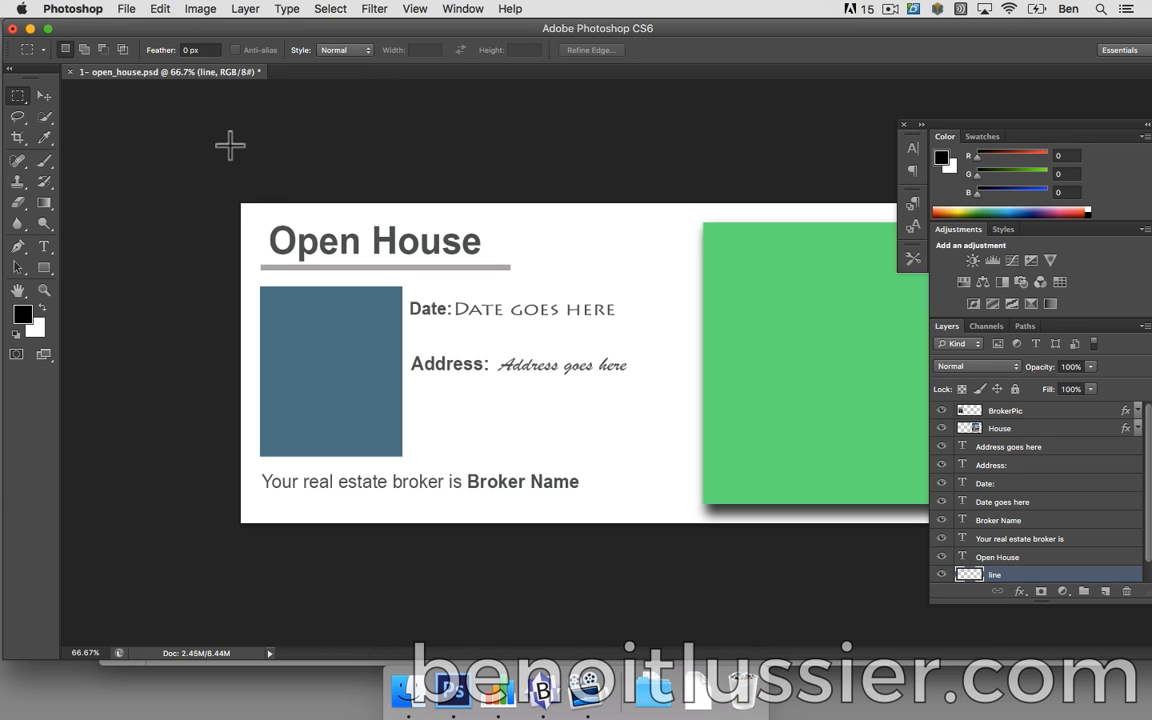
{"action": "left_click", "coordinate": [192, 8]}
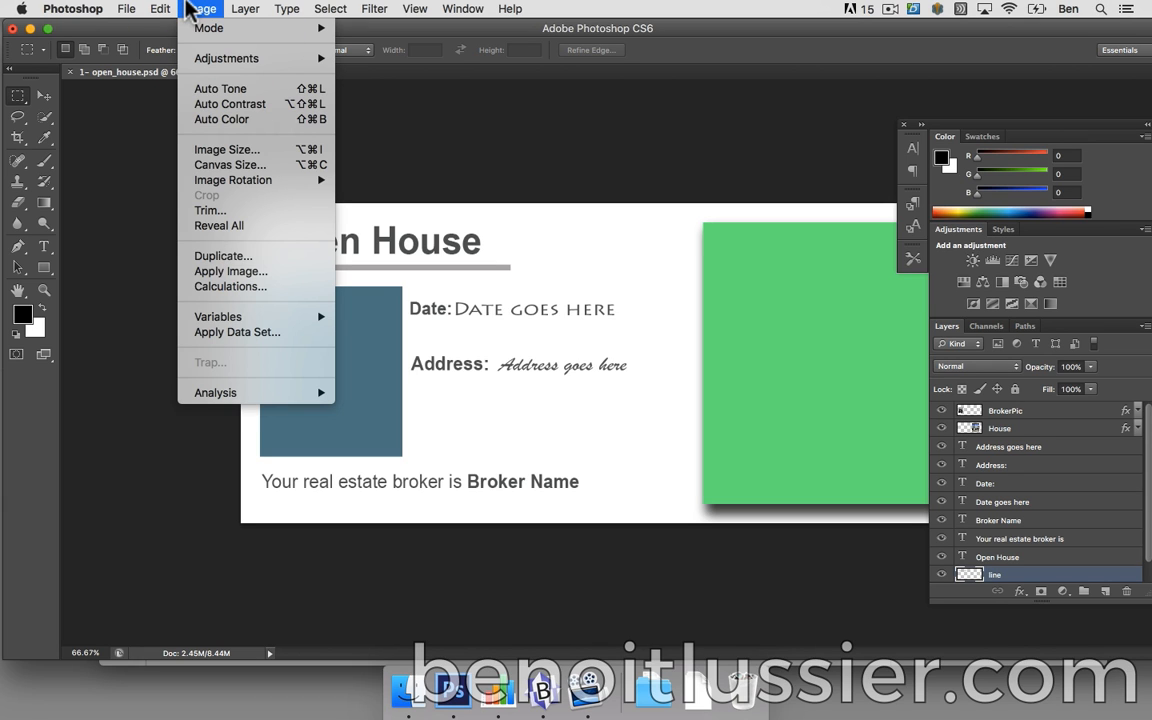
{"action": "left_click", "coordinate": [221, 152]}
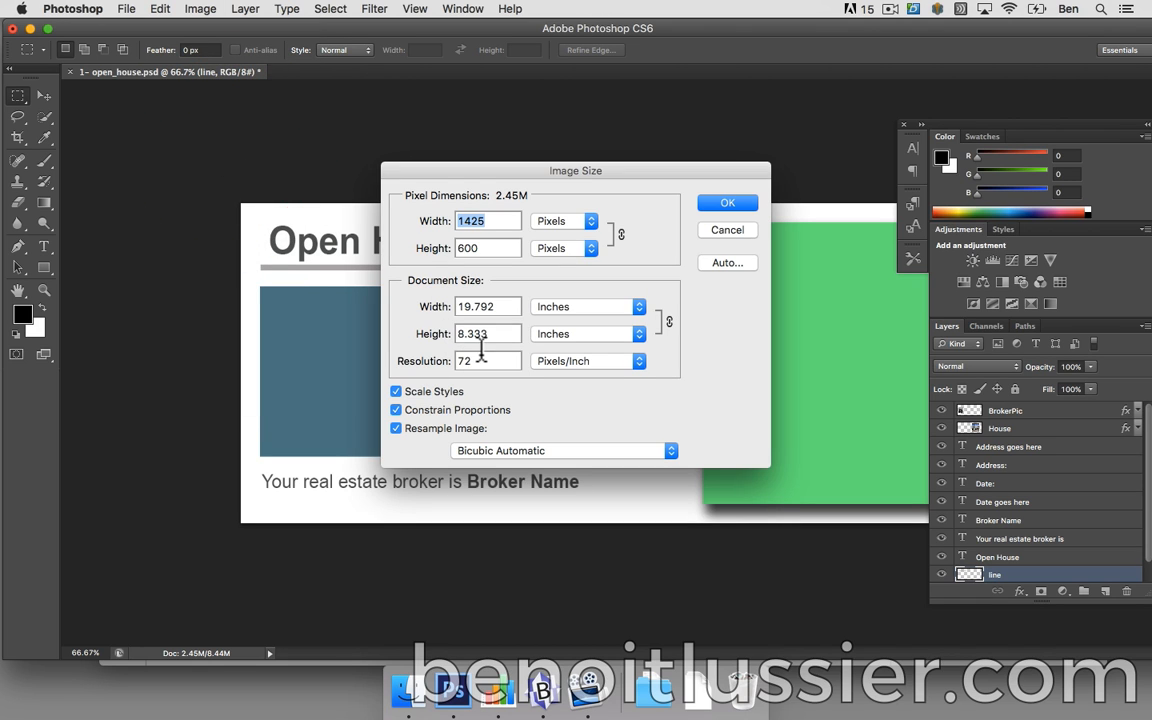
{"action": "left_click", "coordinate": [708, 230]}
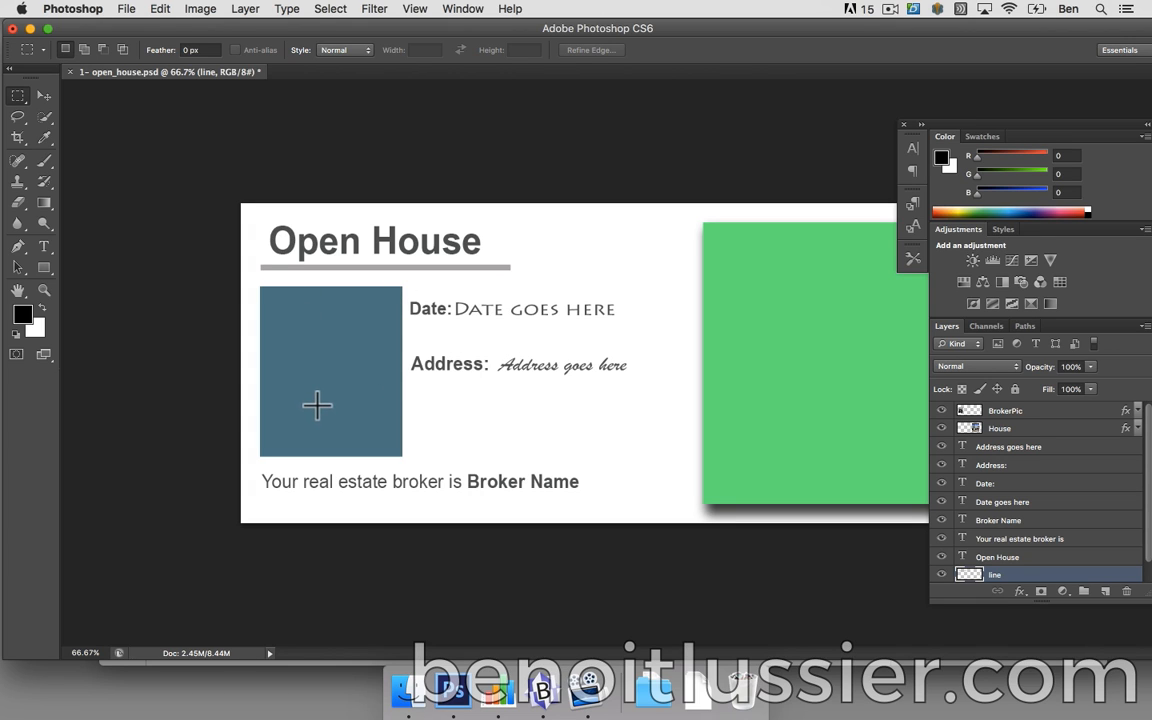
- Load the BrokerPic layer's outline as a selection and show the Info readout to check the placeholder's width and height
{"action": "mouse_move", "coordinate": [968, 411]}
{"action": "left_mouse_down"}
{"action": "mouse_move", "coordinate": [962, 425]}
{"action": "mouse_move", "coordinate": [976, 424]}
{"action": "left_mouse_up"}
{"action": "left_click", "coordinate": [969, 411], "text": "super"}
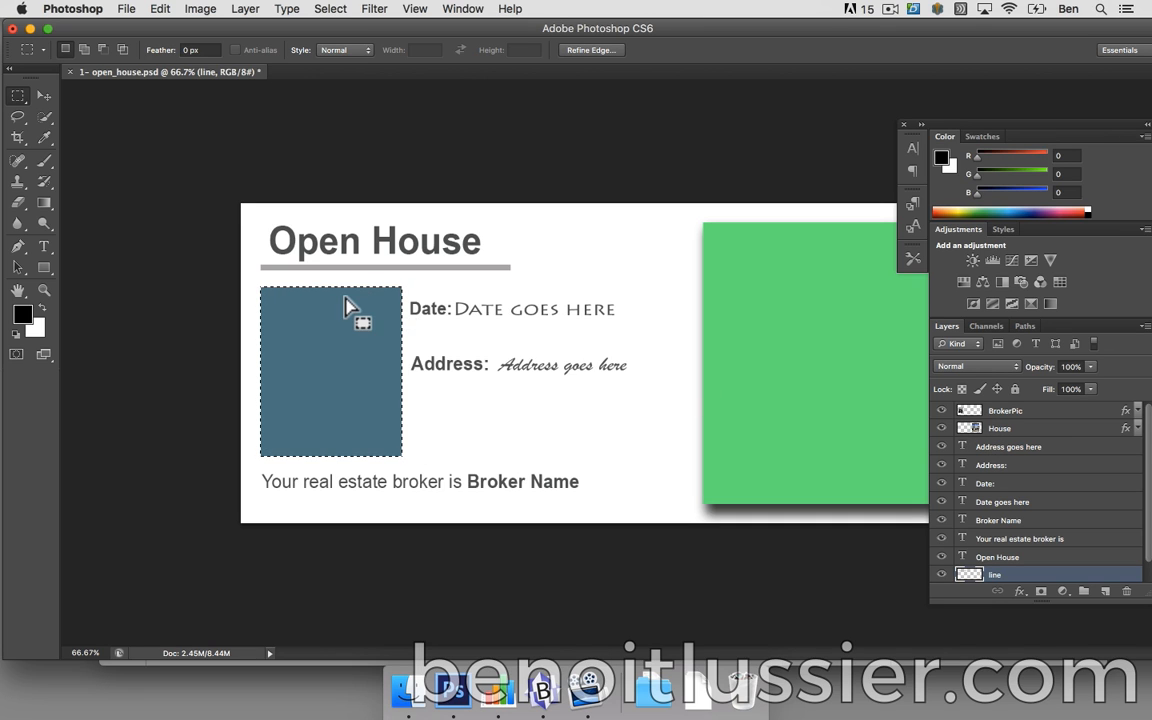
{"action": "left_click", "coordinate": [483, 9]}
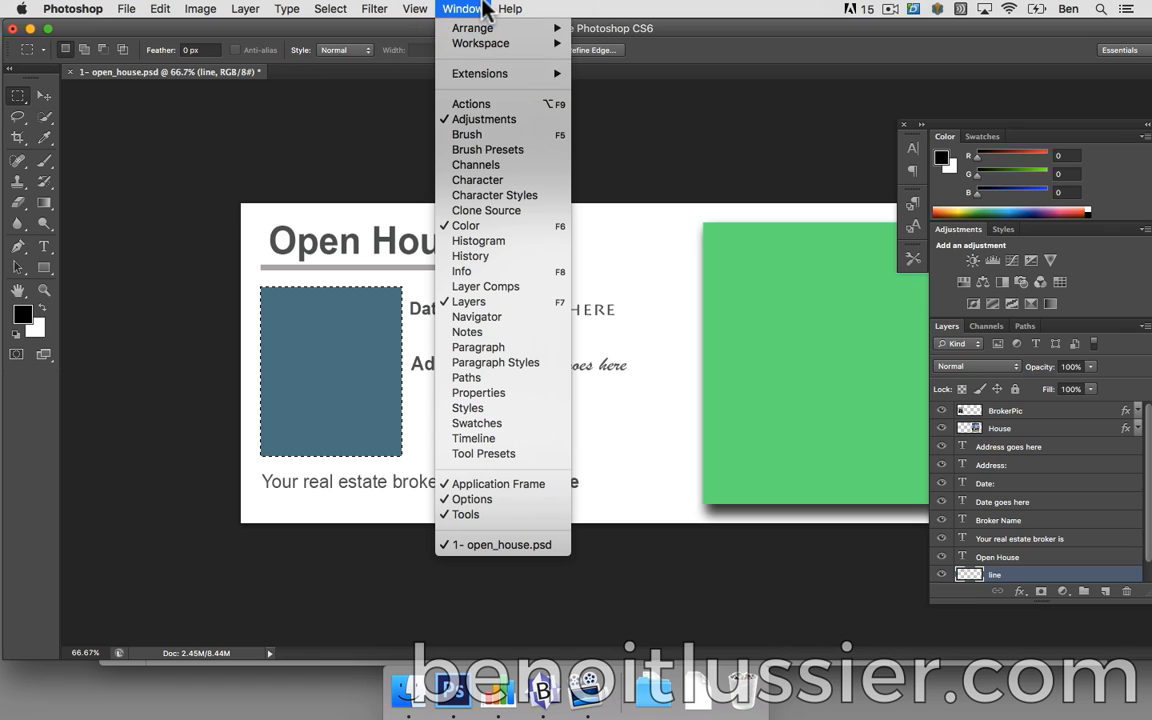
{"action": "left_click", "coordinate": [508, 274]}
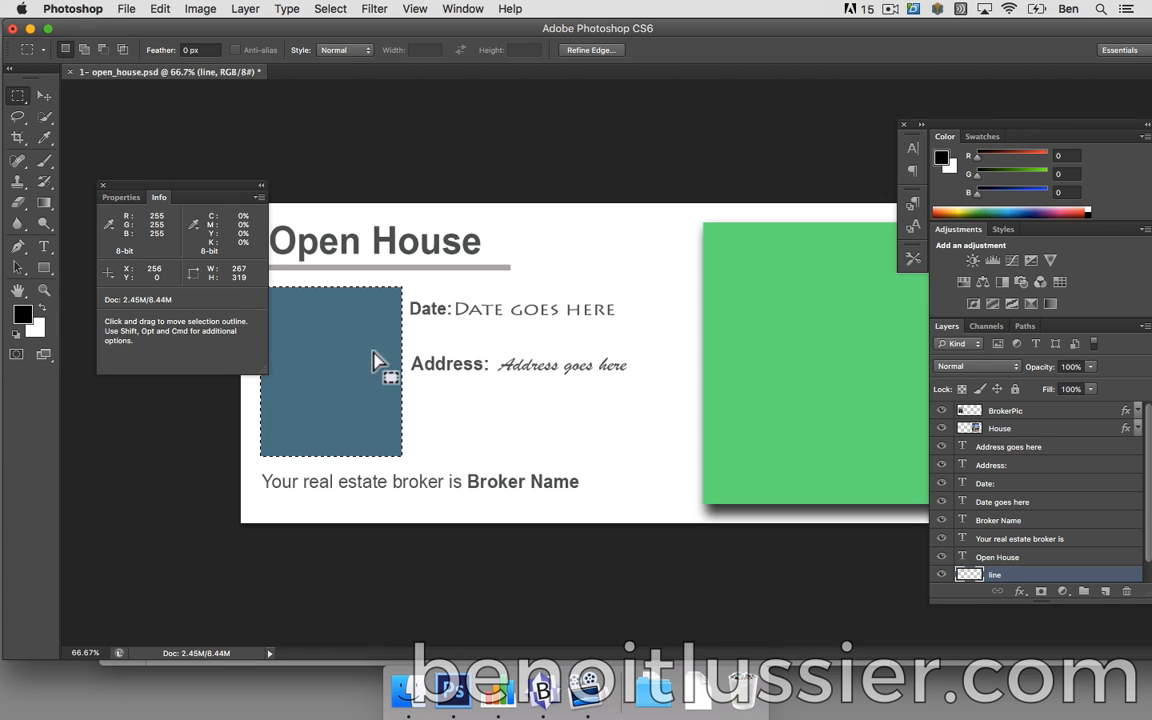
- Switch to Finder and preview the pictures in the brokers folder one after another
{"action": "left_click", "coordinate": [405, 688]}
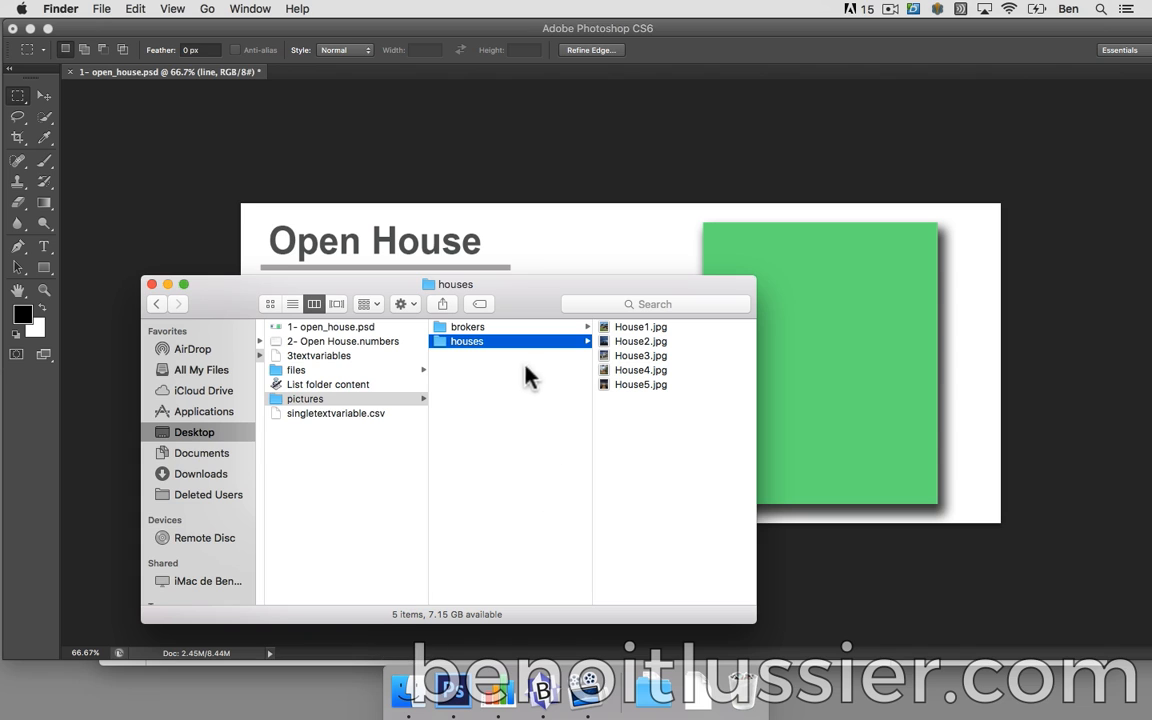
{"action": "left_click", "coordinate": [515, 329]}
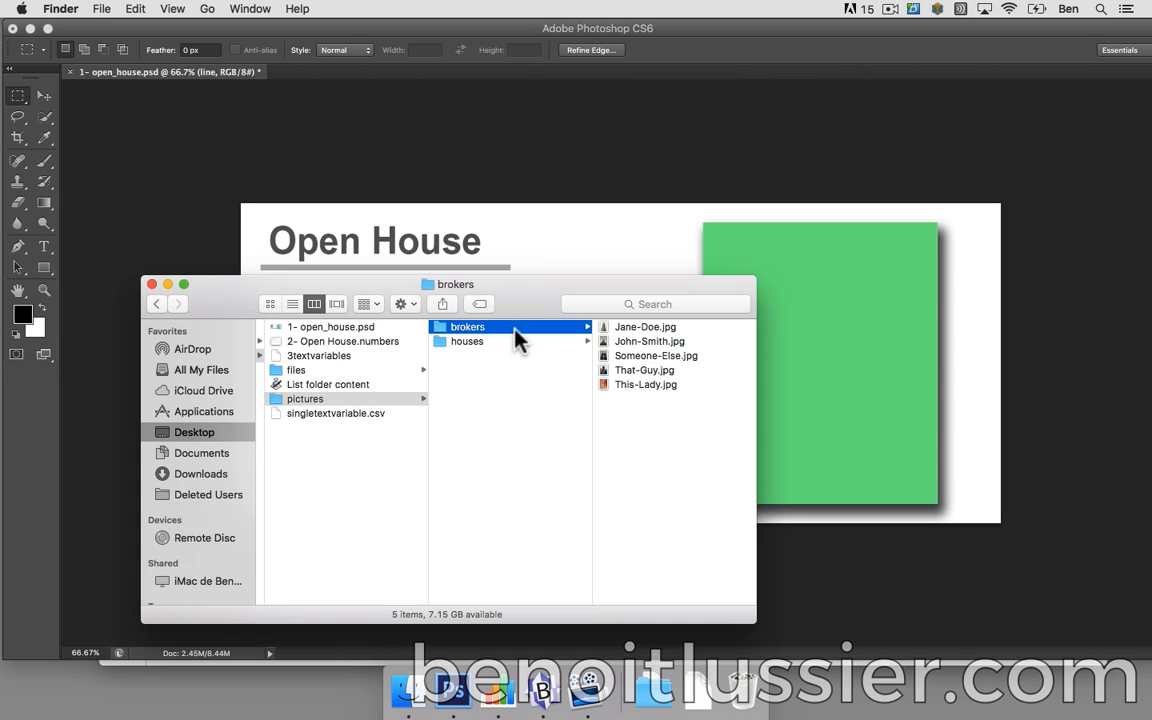
{"action": "left_click", "coordinate": [617, 328]}
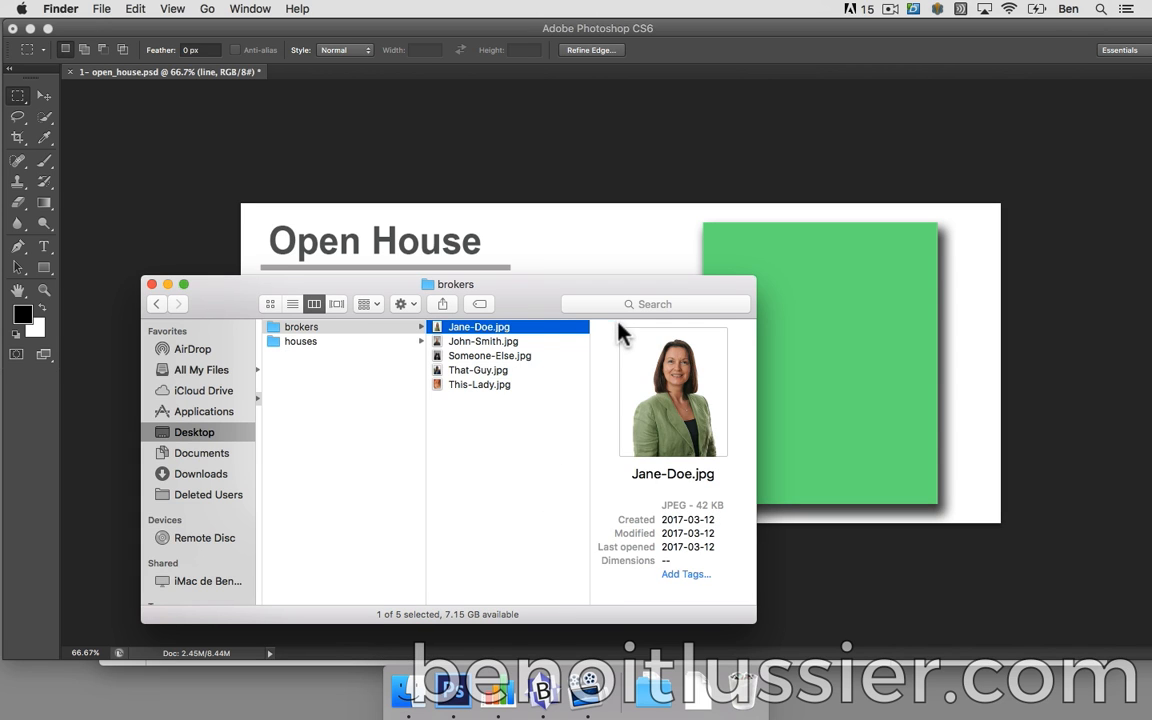
{"action": "left_click", "coordinate": [565, 342]}
{"action": "left_click", "coordinate": [558, 357]}
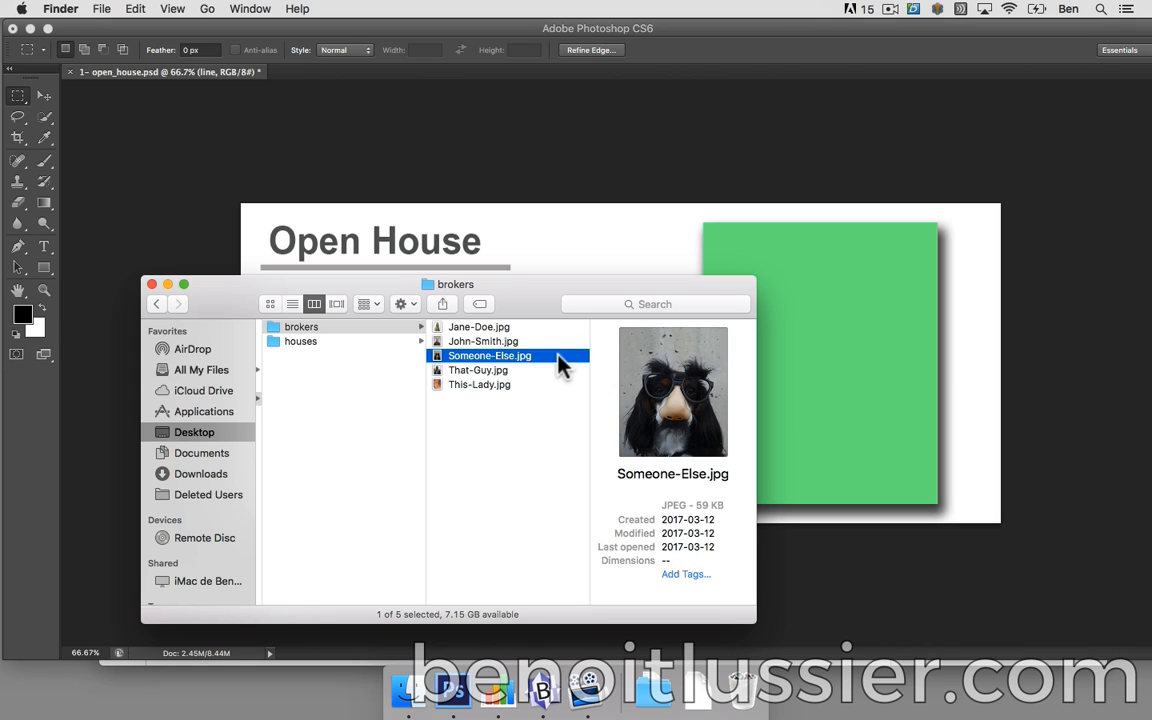
{"action": "left_click", "coordinate": [552, 372]}
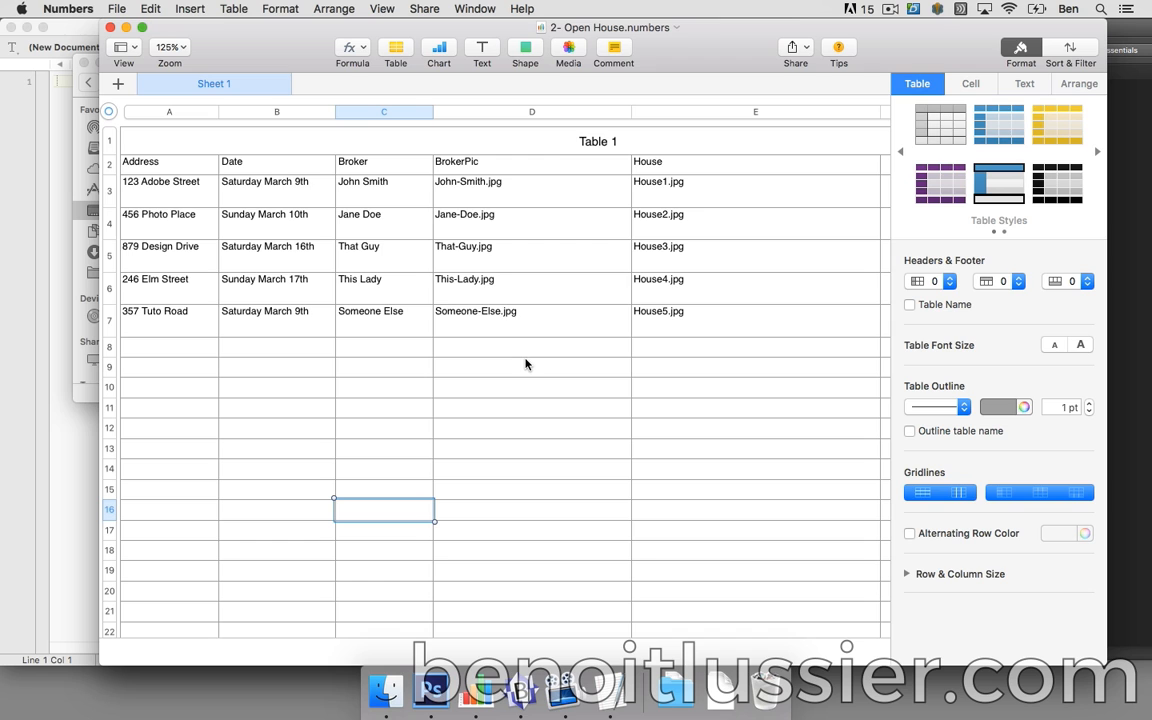
- Switch to Finder and run the List folder content application on the brokers folder inside Ressources/pictures
{"action": "left_click", "coordinate": [383, 692]}
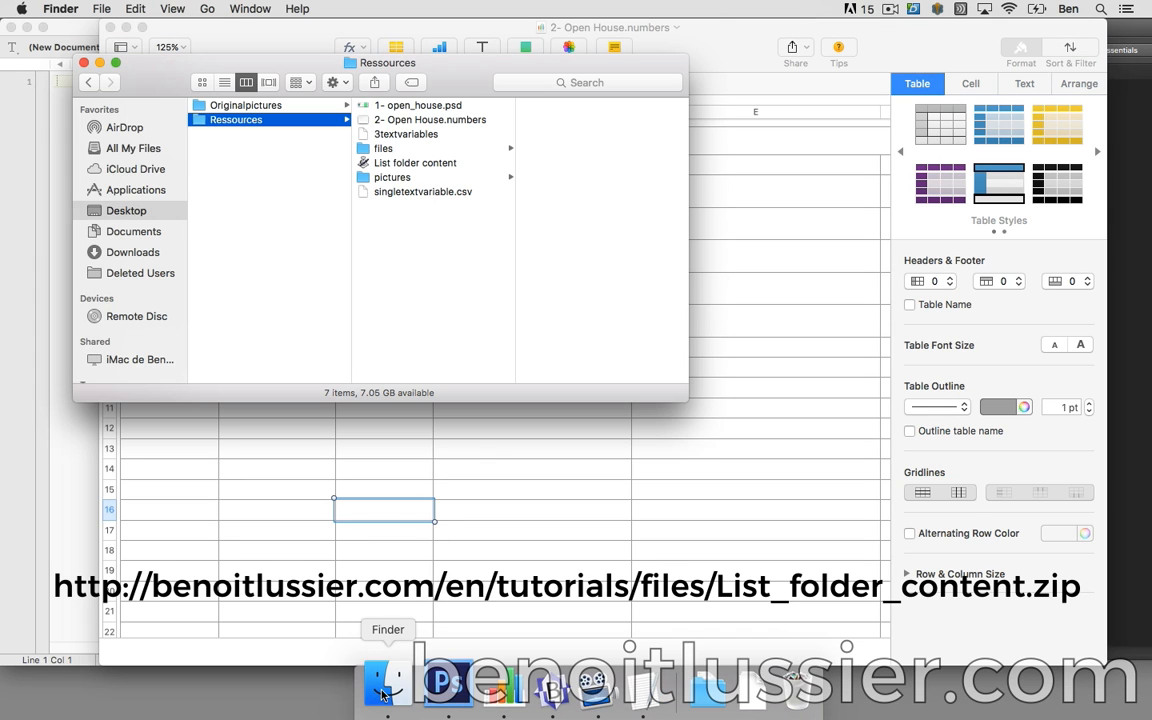
{"action": "left_click", "coordinate": [427, 163]}
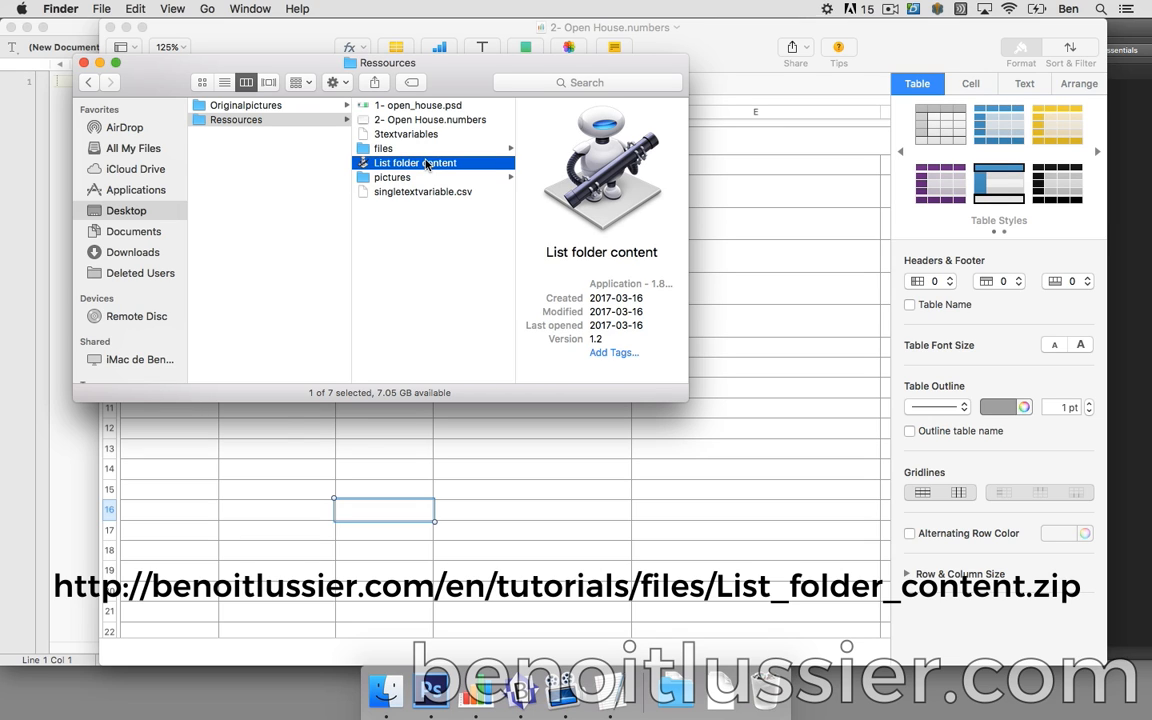
{"action": "left_click", "coordinate": [761, 249]}
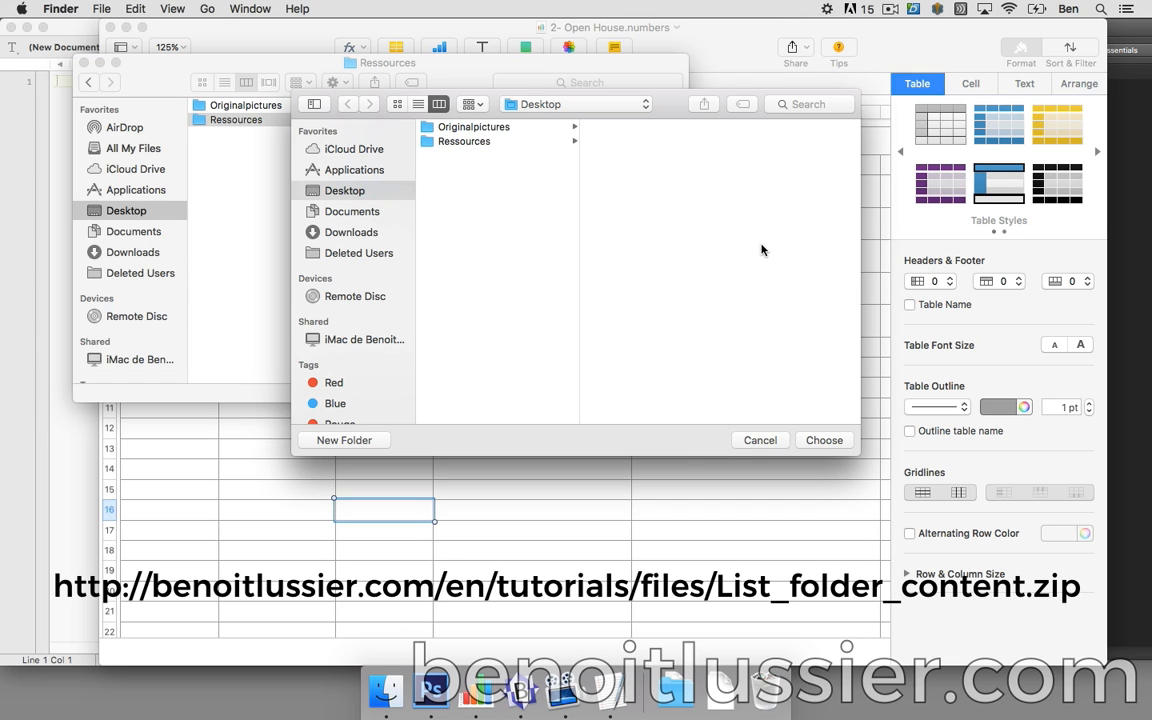
{"action": "left_click", "coordinate": [521, 140]}
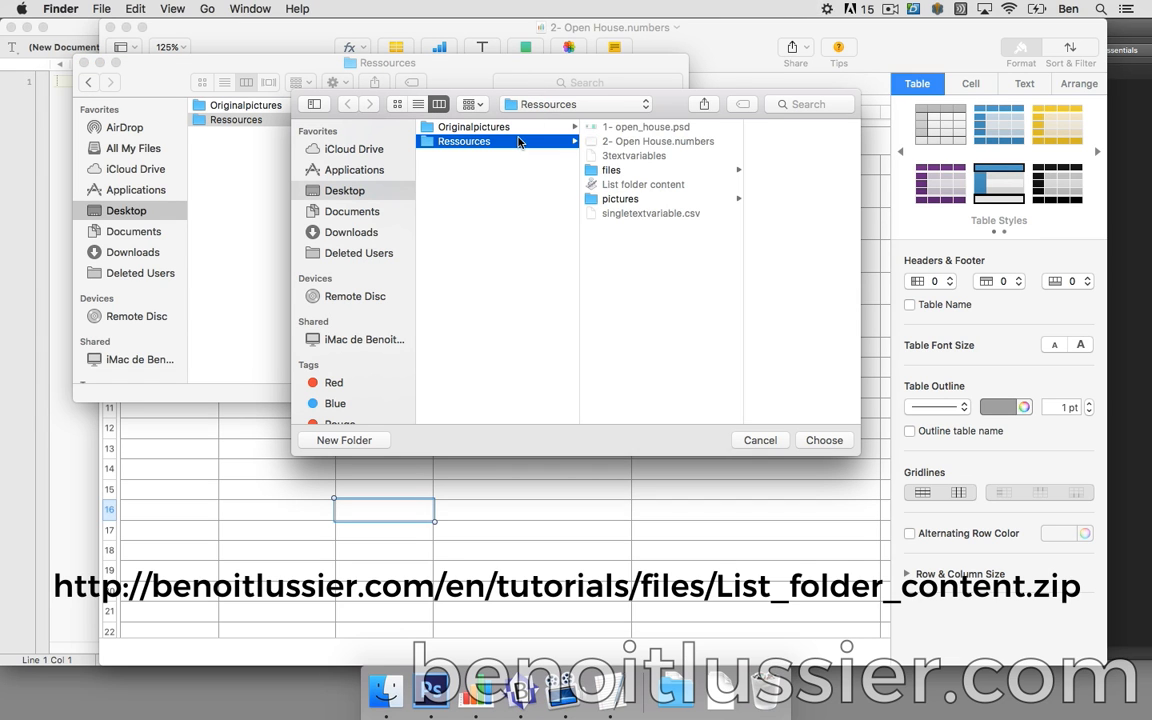
{"action": "left_click", "coordinate": [623, 199]}
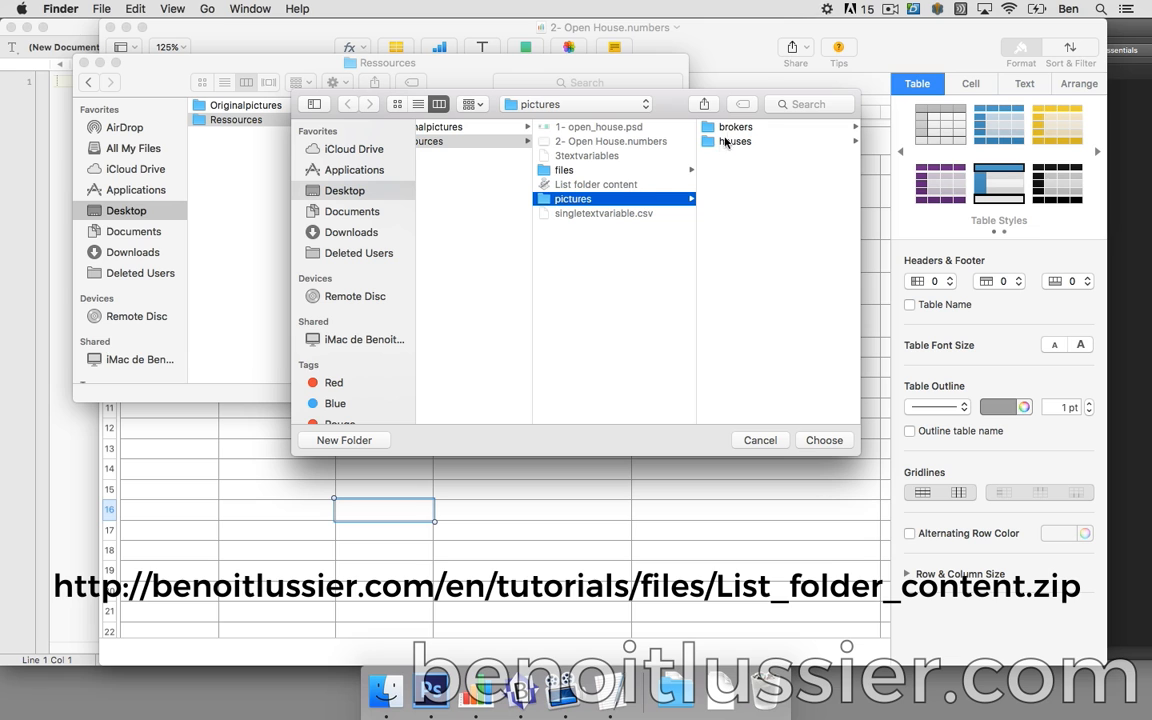
{"action": "left_click", "coordinate": [731, 133]}
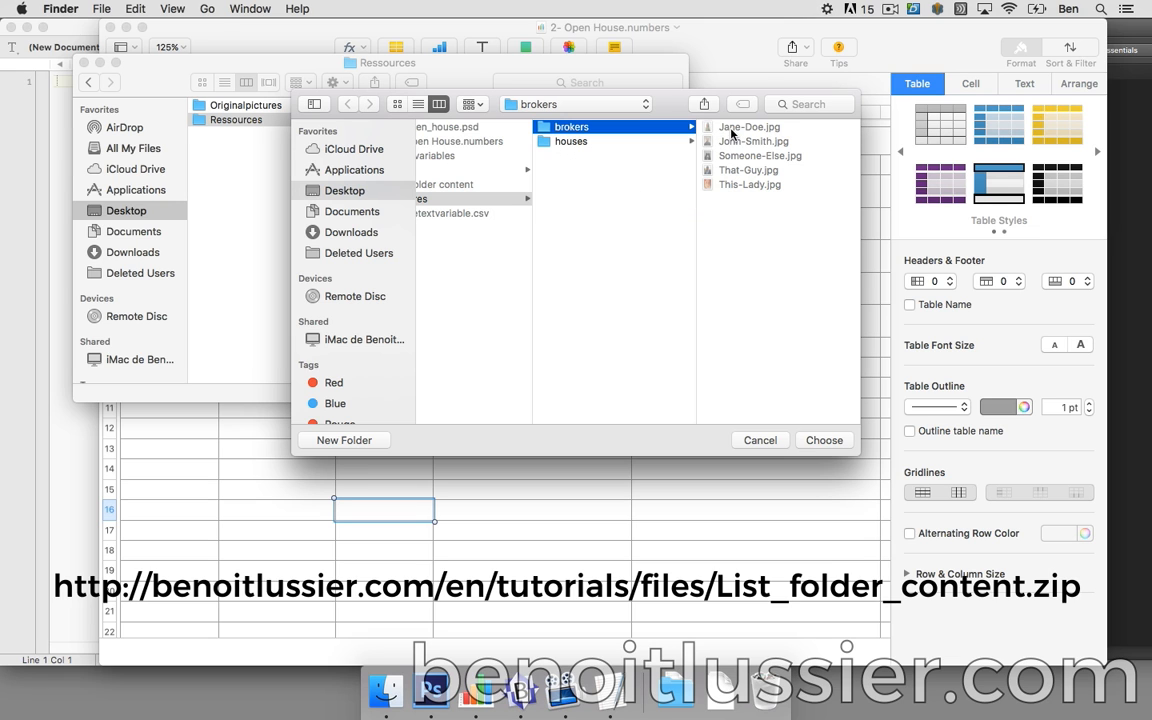
{"action": "left_click", "coordinate": [824, 440]}
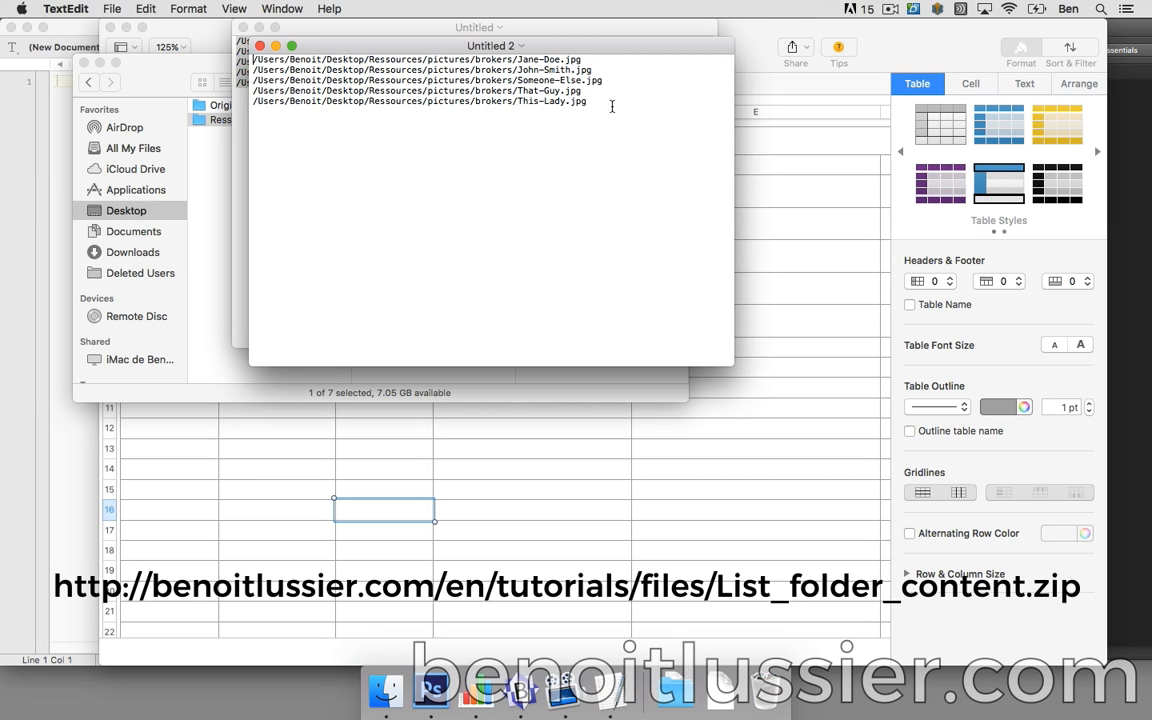
- Copy all the broker picture paths from the TextEdit list and paste them into the empty BBEdit document
{"action": "key", "text": "super+a"}
{"action": "key", "text": "super+c"}
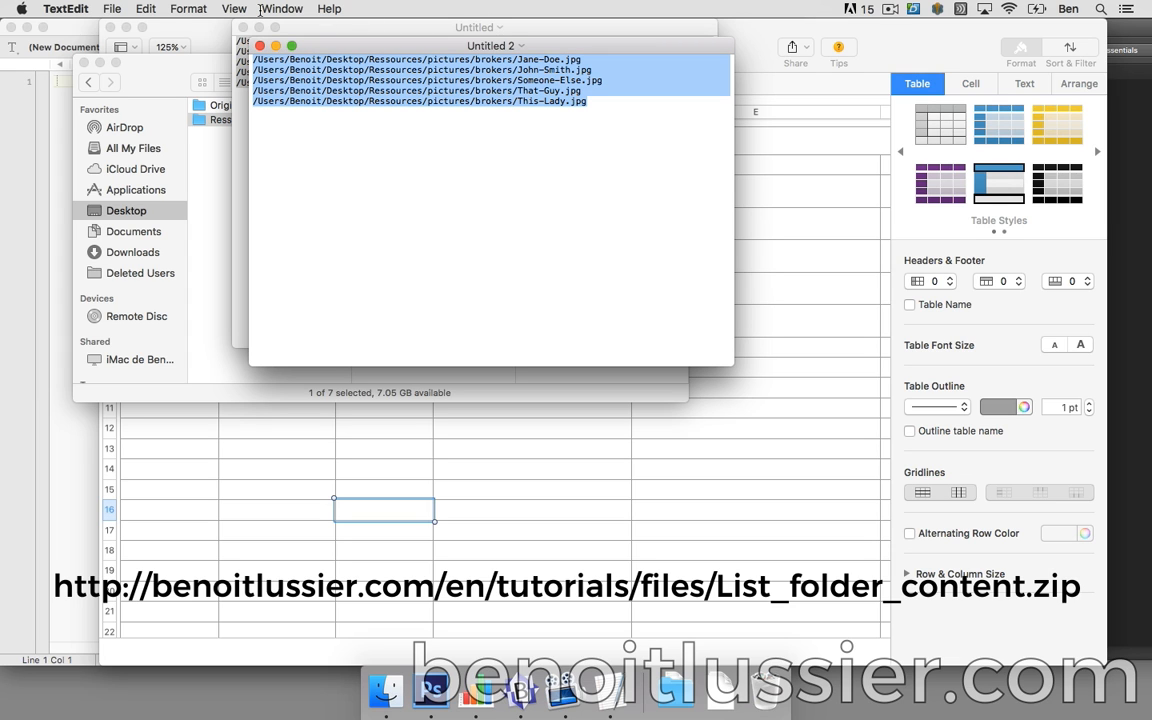
{"action": "left_click", "coordinate": [528, 688]}
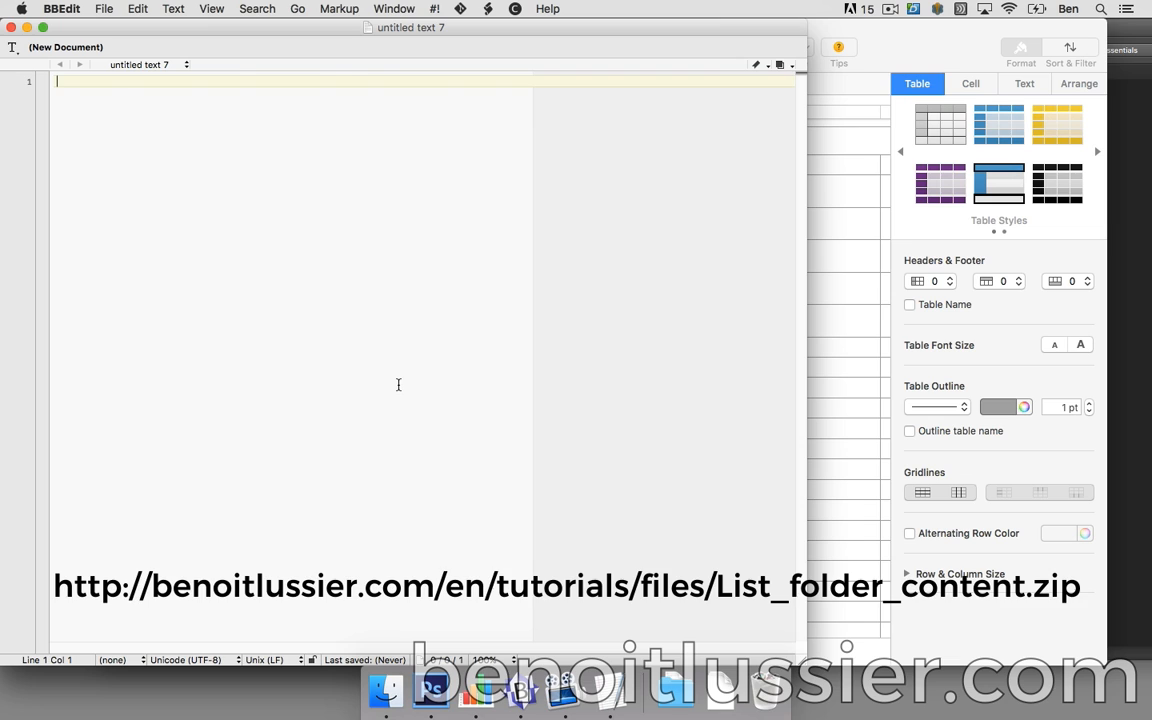
{"action": "key", "text": "super+v"}
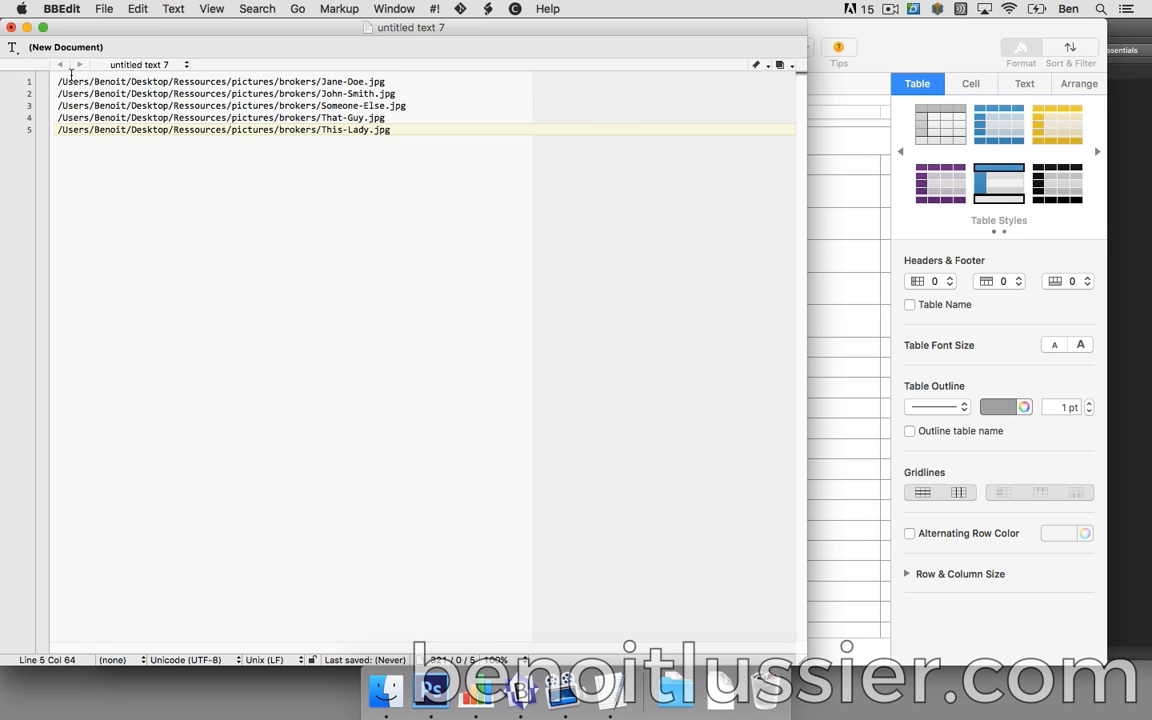
- Add a heading line reading BrokerPic above the broker picture paths
{"action": "left_click", "coordinate": [57, 81]}
{"action": "key", "text": "Return"}
{"action": "key", "text": "Up"}
{"action": "type", "text": "Br"}
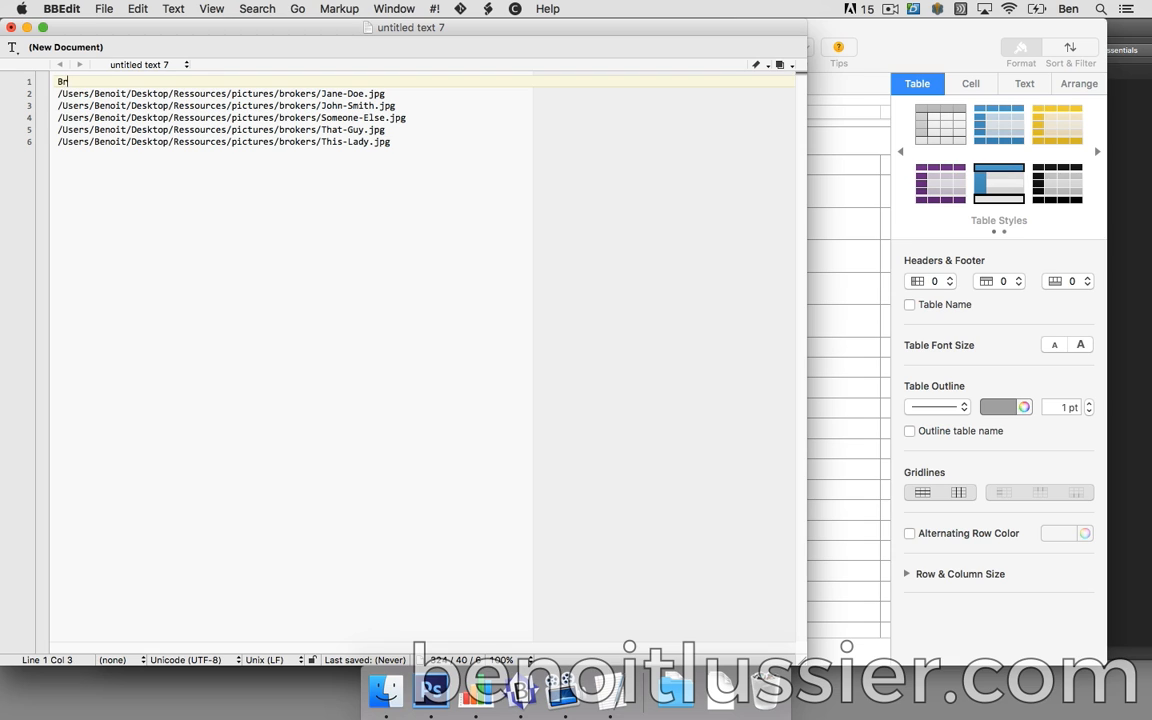
{"action": "type", "text": "oker"}
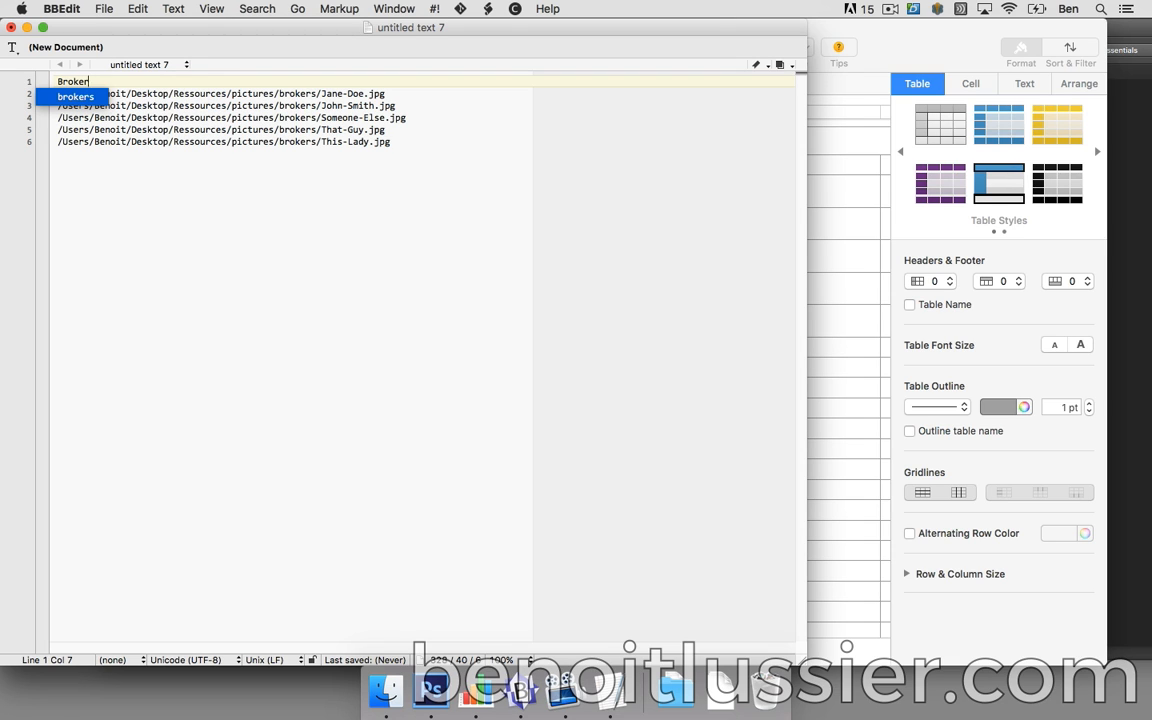
{"action": "type", "text": "Pic"}
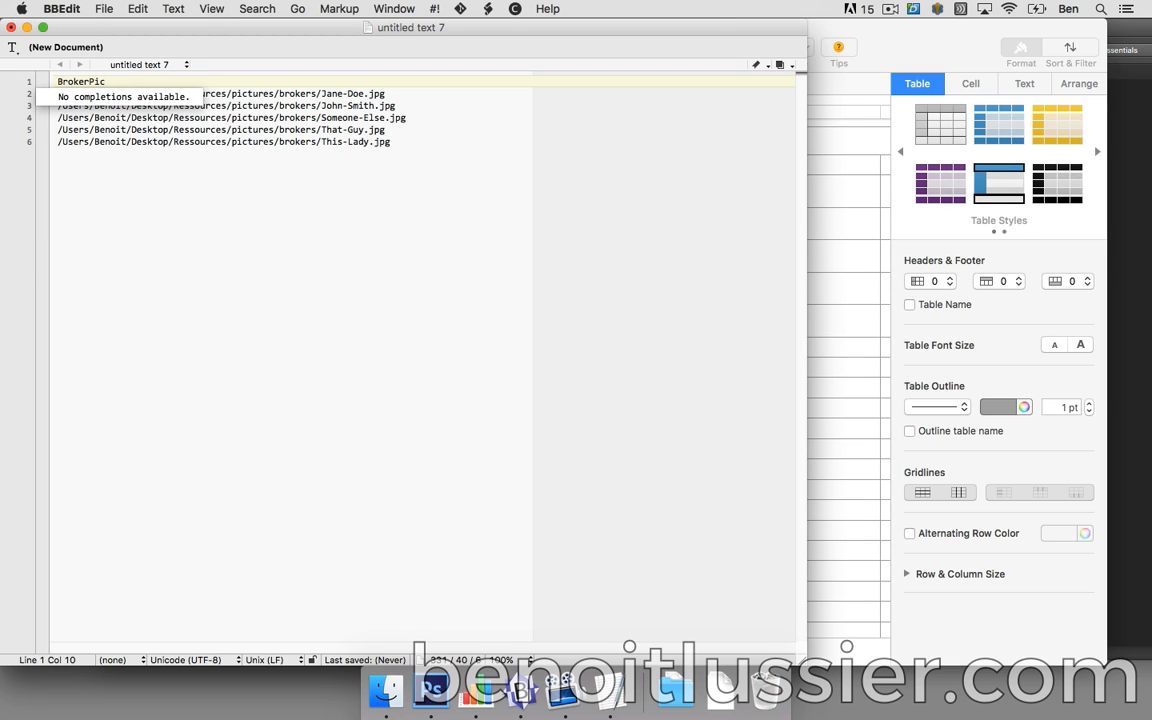
- Save the document as singlepicture.txt in the Ressources folder
{"action": "left_click", "coordinate": [104, 8]}
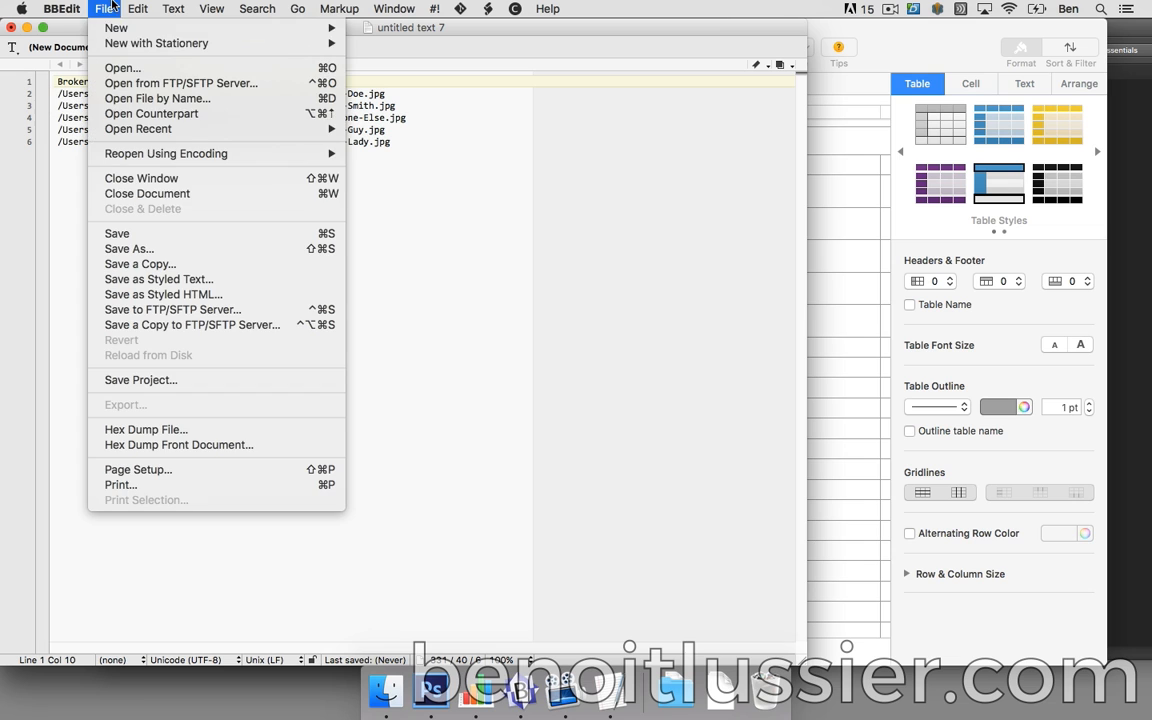
{"action": "left_click", "coordinate": [146, 238]}
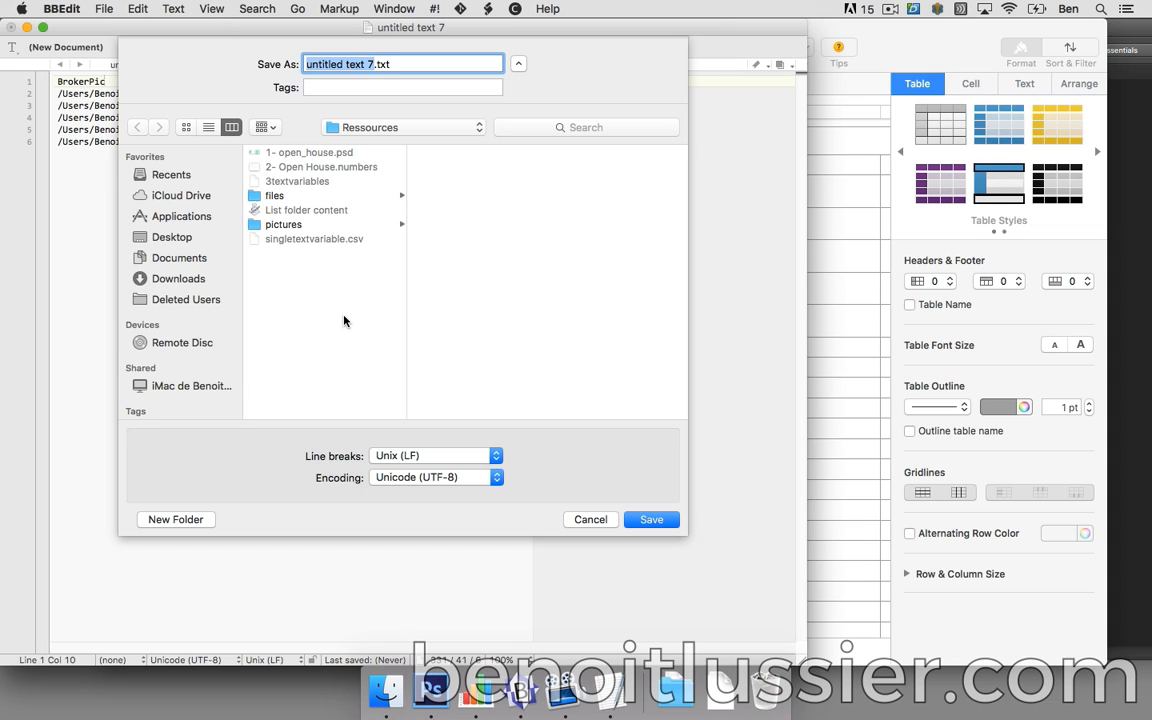
{"action": "type", "text": "single"}
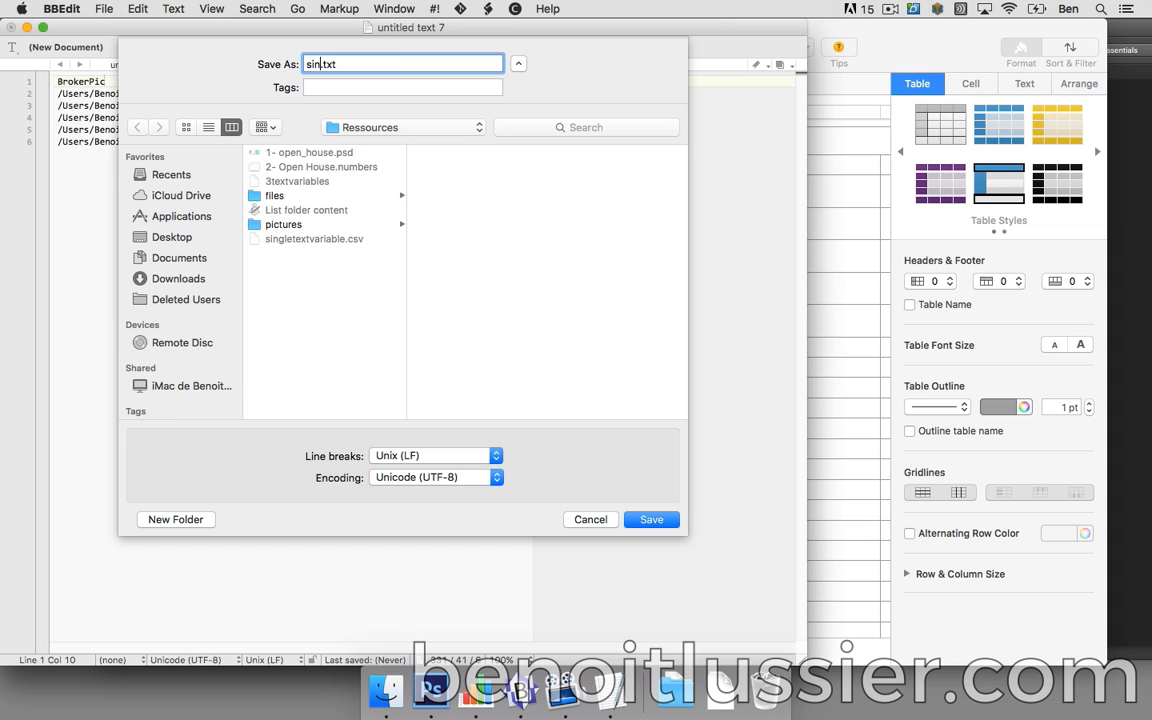
{"action": "type", "text": "picture"}
{"action": "key", "text": "Return"}
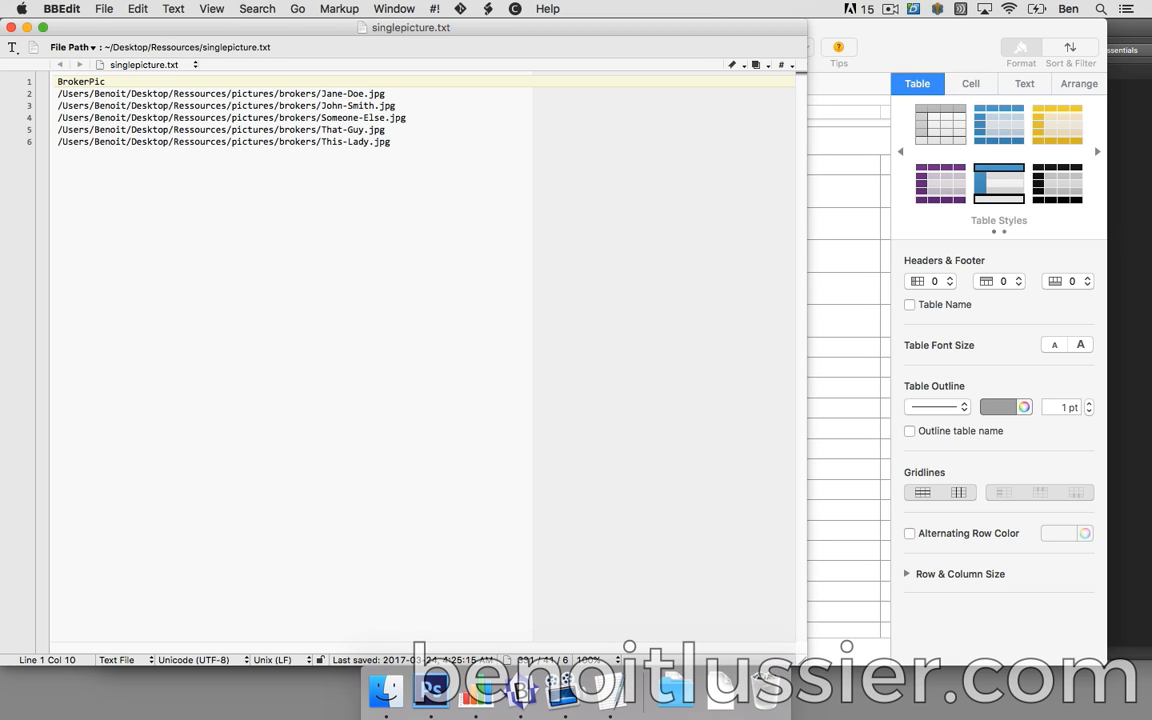
- Copy the BrokerPic heading with all its paths, switch to Numbers and create a new spreadsheet from the Blank template
{"action": "left_click_drag", "start_coordinate": [424, 159], "coordinate": [20, 66]}
{"action": "key", "text": "super+c"}
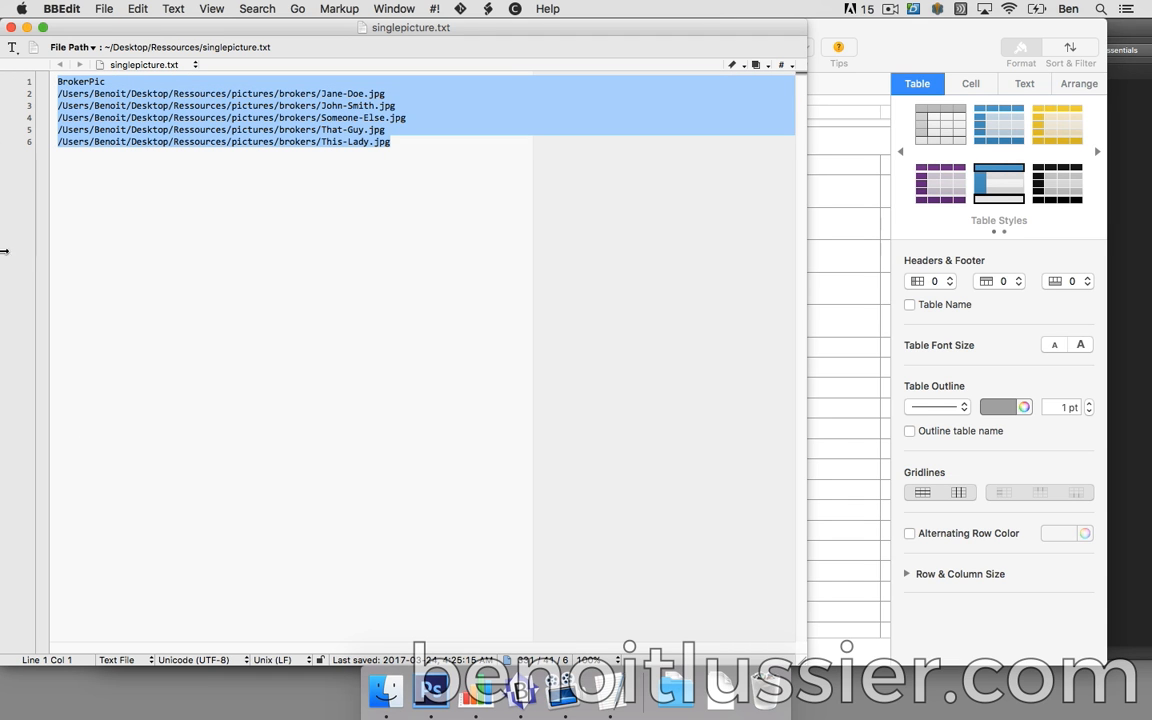
{"action": "left_click", "coordinate": [478, 688]}
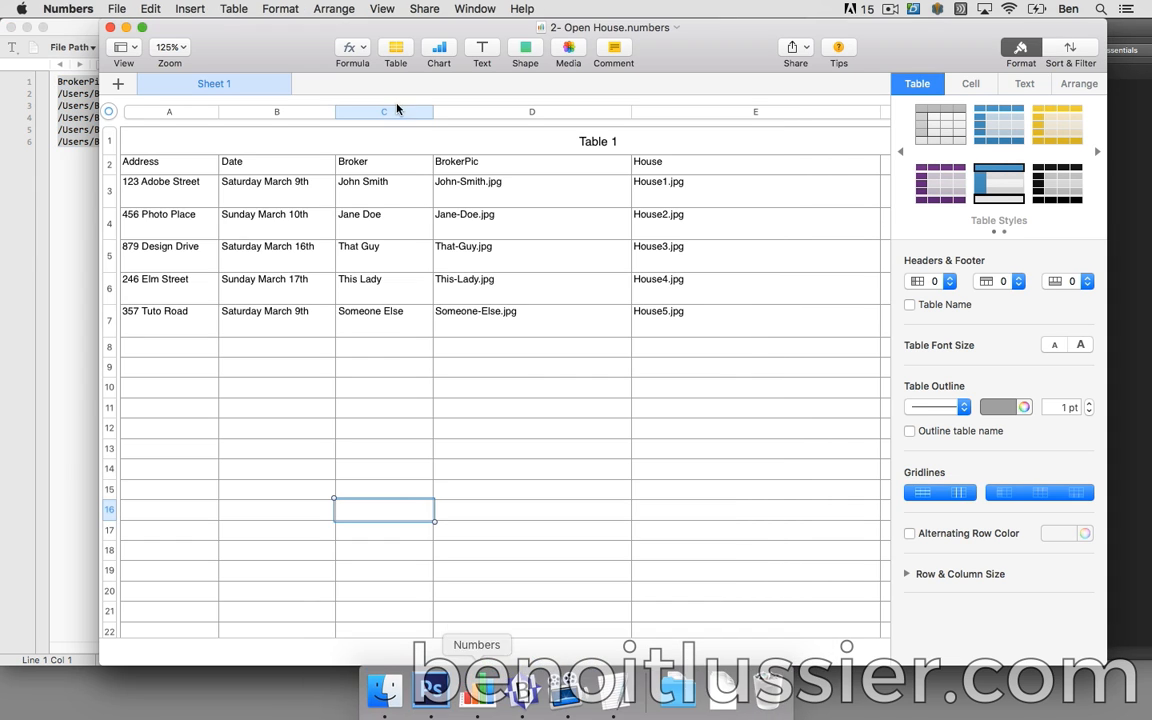
{"action": "left_click", "coordinate": [114, 8]}
{"action": "mouse_move", "coordinate": [136, 22]}
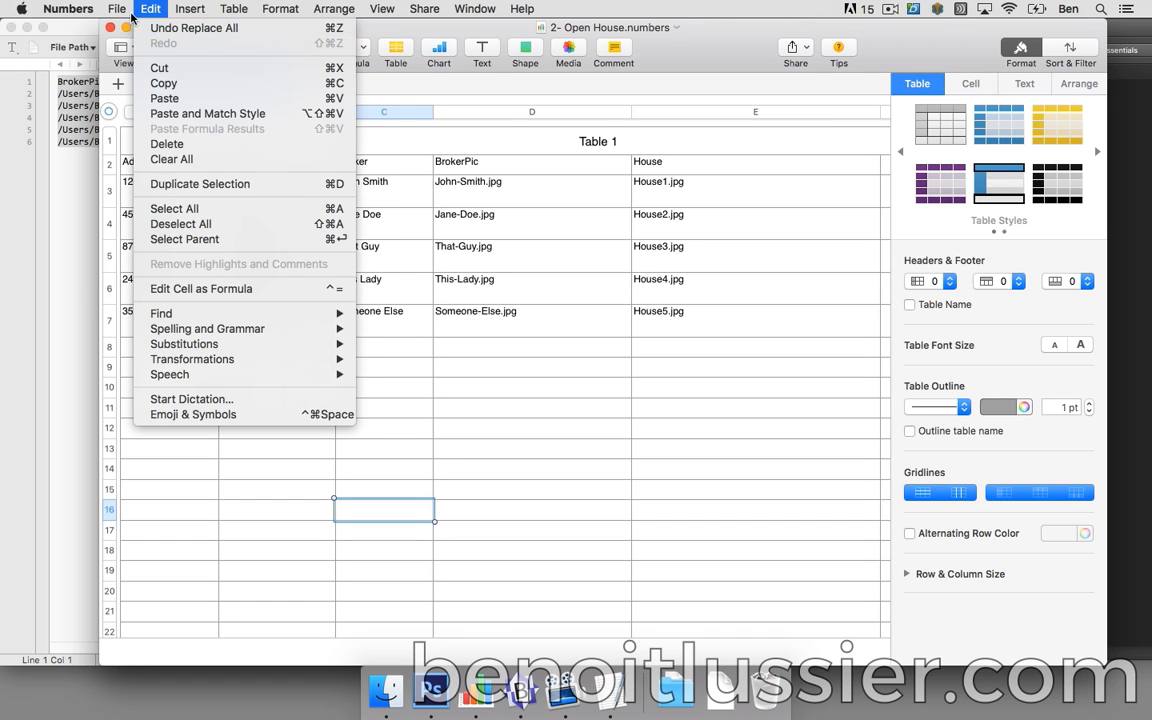
{"action": "left_click", "coordinate": [125, 28]}
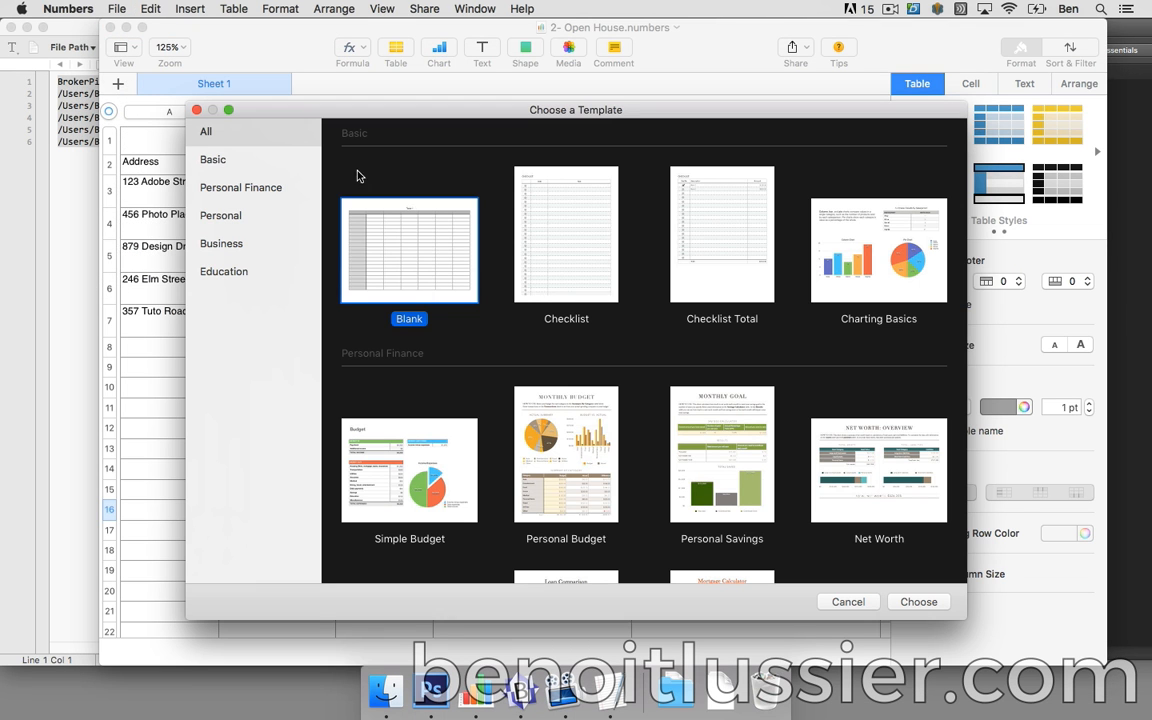
{"action": "double_click", "coordinate": [432, 213]}
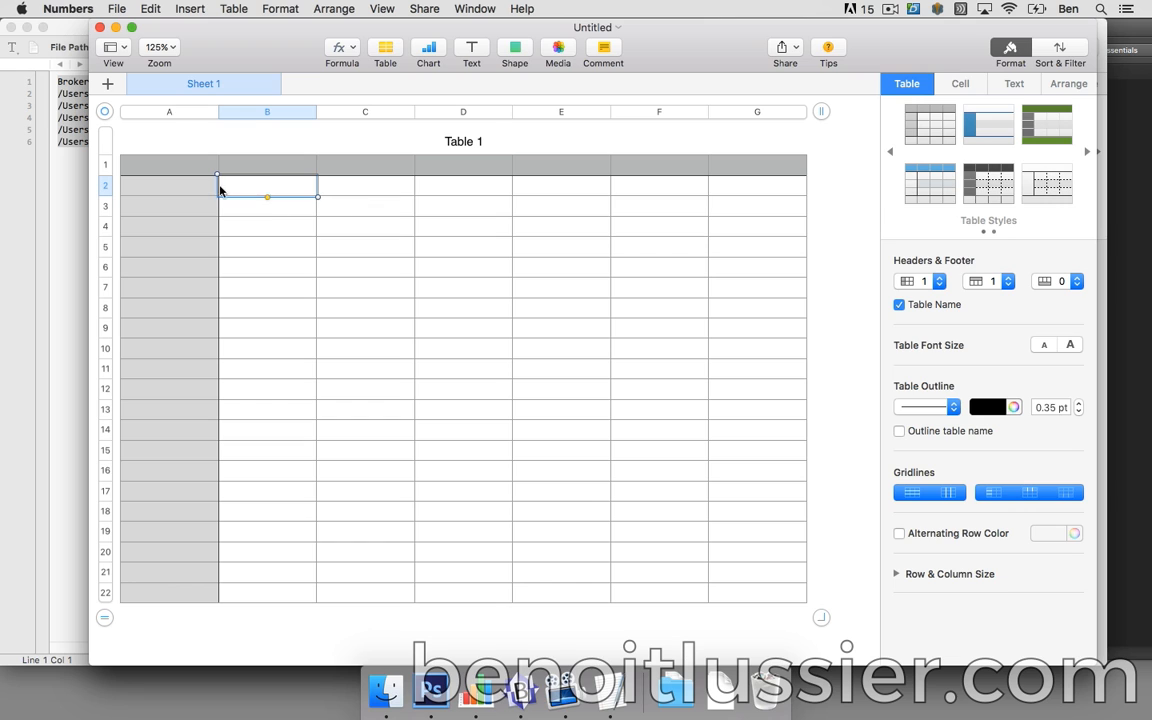
- Paste the copied BrokerPic list into the new table starting at cell A1
{"action": "left_click", "coordinate": [192, 170]}
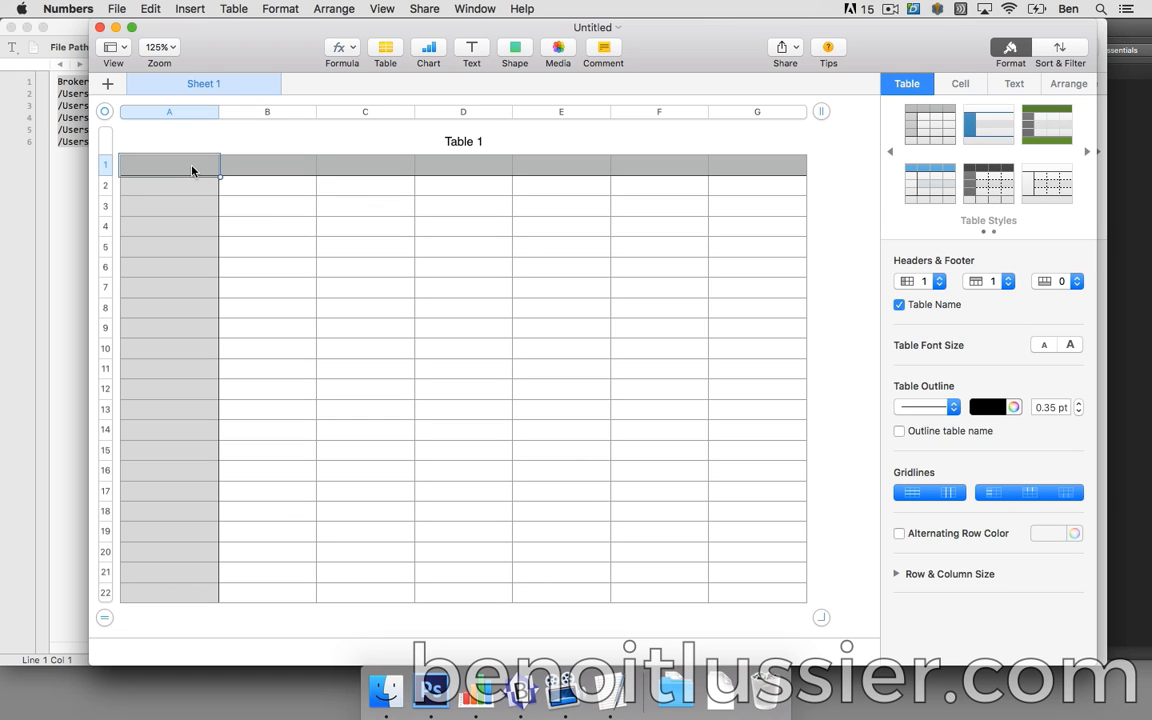
{"action": "left_click", "coordinate": [158, 12]}
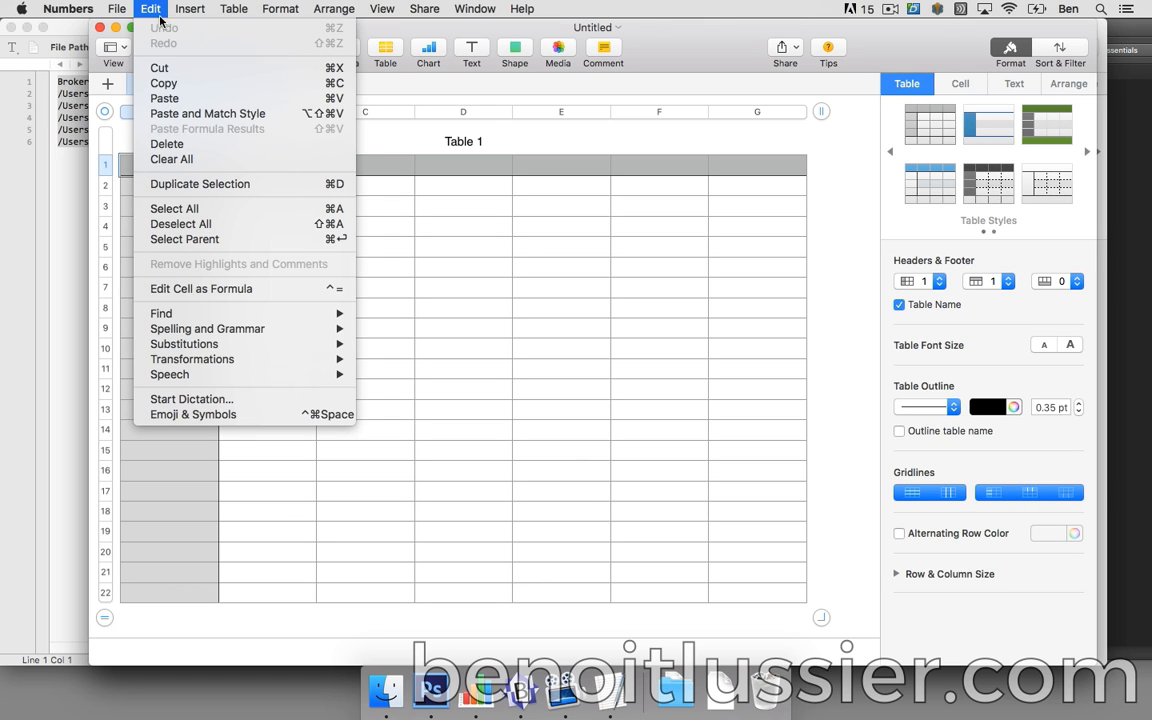
{"action": "left_click", "coordinate": [164, 98]}
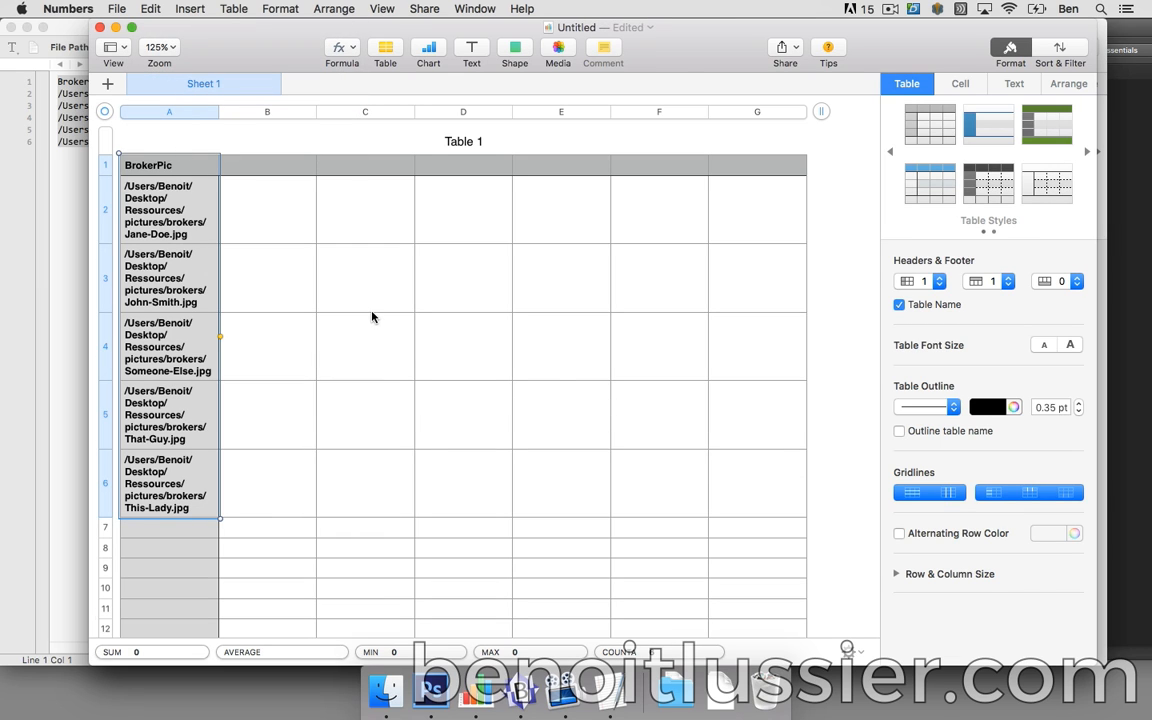
- Switch to Finder and run the List folder content application on the houses folder inside Ressources/pictures
{"action": "left_click", "coordinate": [382, 685]}
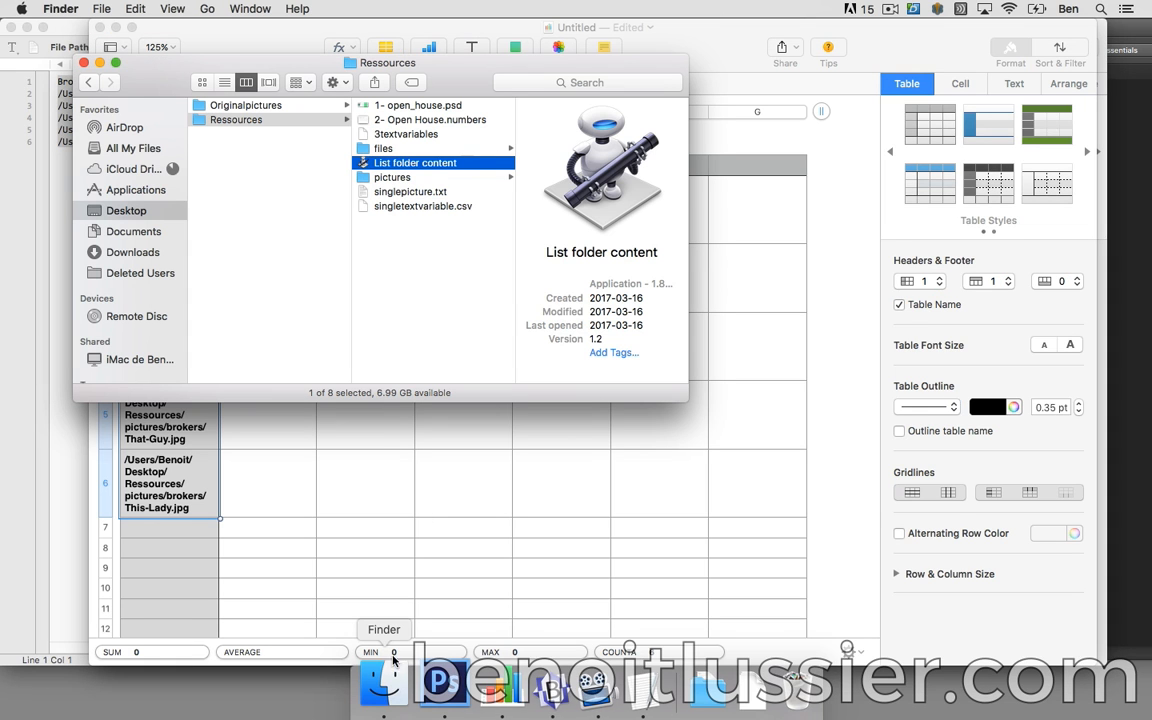
{"action": "double_click", "coordinate": [433, 165]}
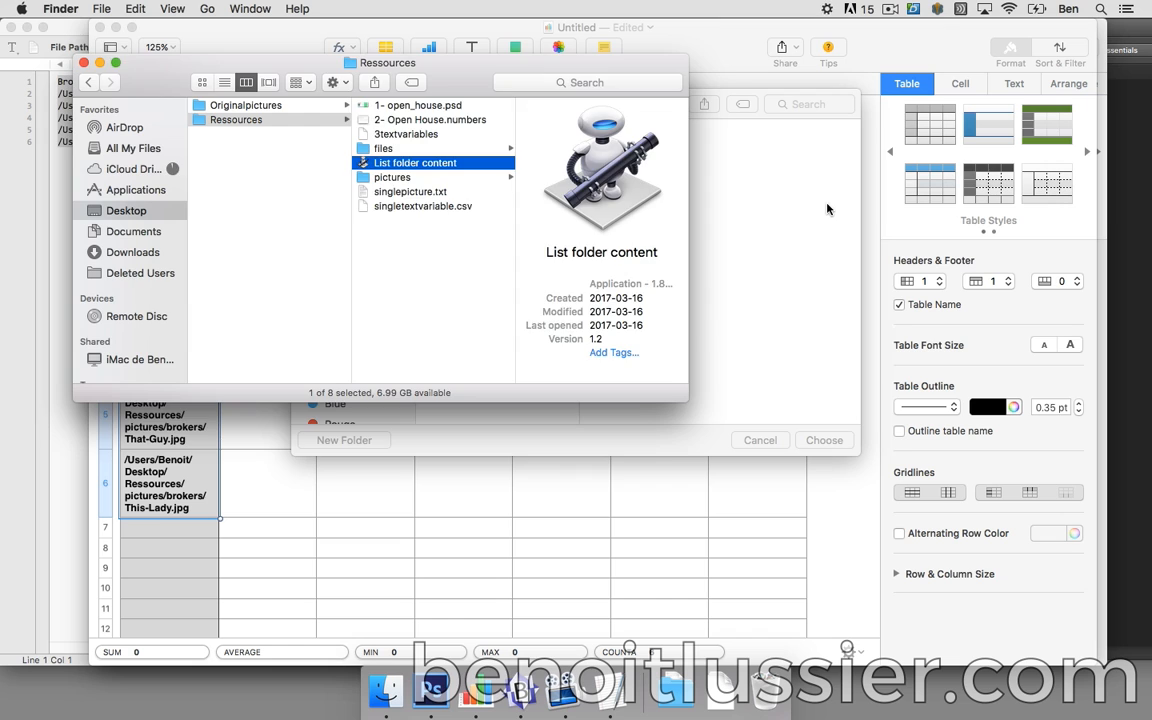
{"action": "left_click", "coordinate": [827, 208]}
{"action": "left_click", "coordinate": [500, 142]}
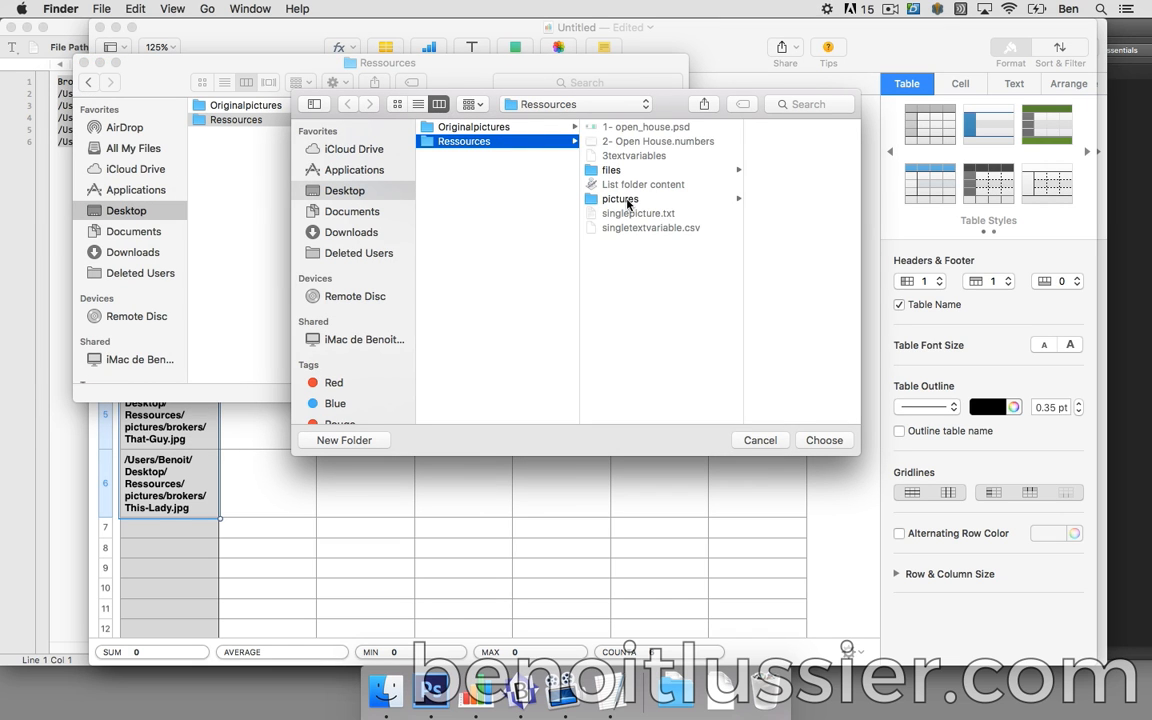
{"action": "left_click", "coordinate": [567, 198]}
{"action": "left_click", "coordinate": [724, 143]}
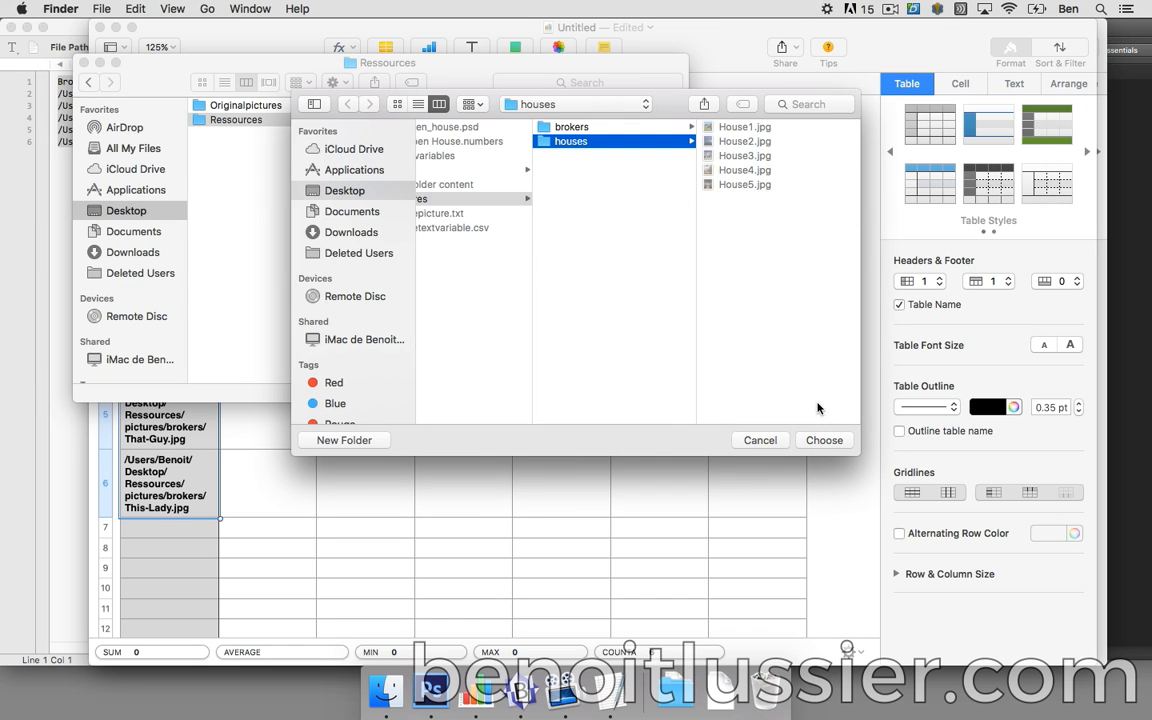
{"action": "left_click", "coordinate": [826, 440]}
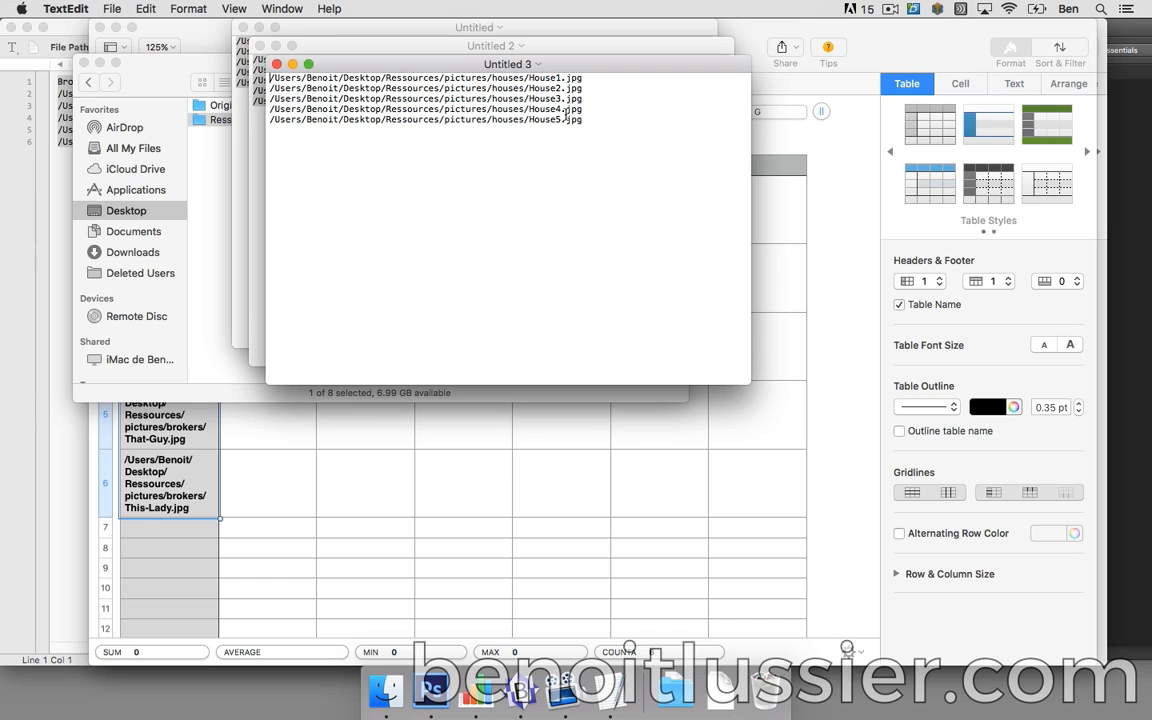
- Copy all the house picture paths from the TextEdit list and replace the whole broker list in BBEdit with them
{"action": "left_click_drag", "start_coordinate": [599, 129], "coordinate": [242, 18]}
{"action": "key", "text": "super+c"}
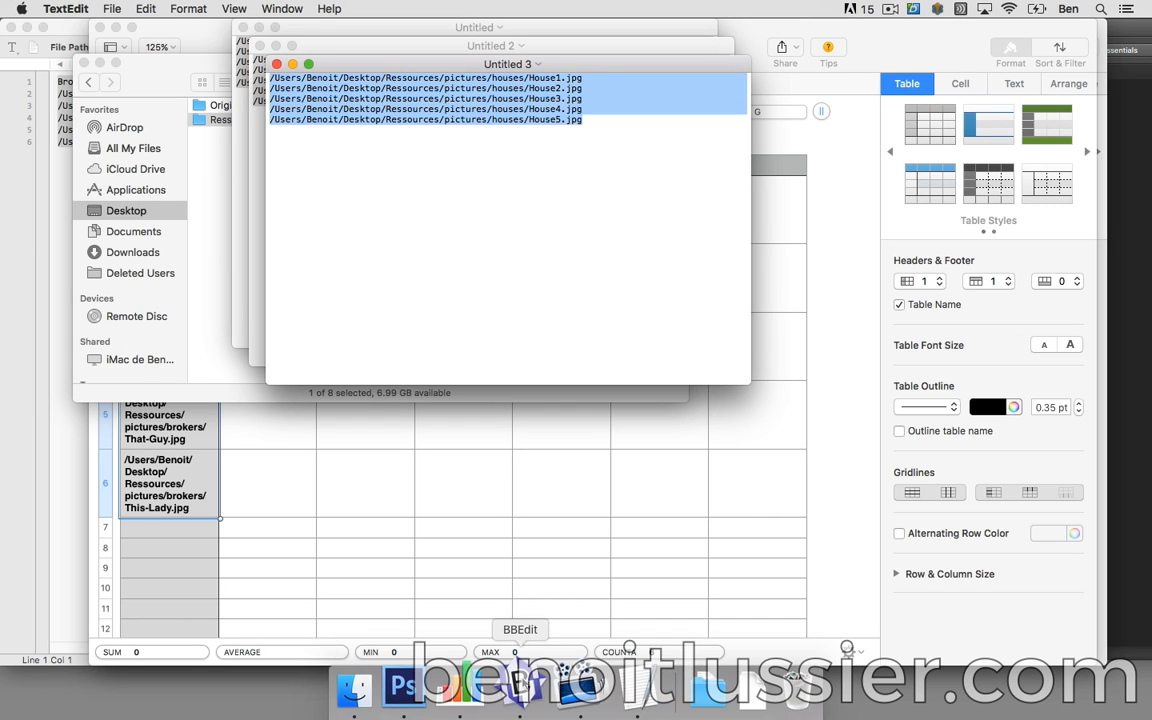
{"action": "left_click", "coordinate": [520, 685]}
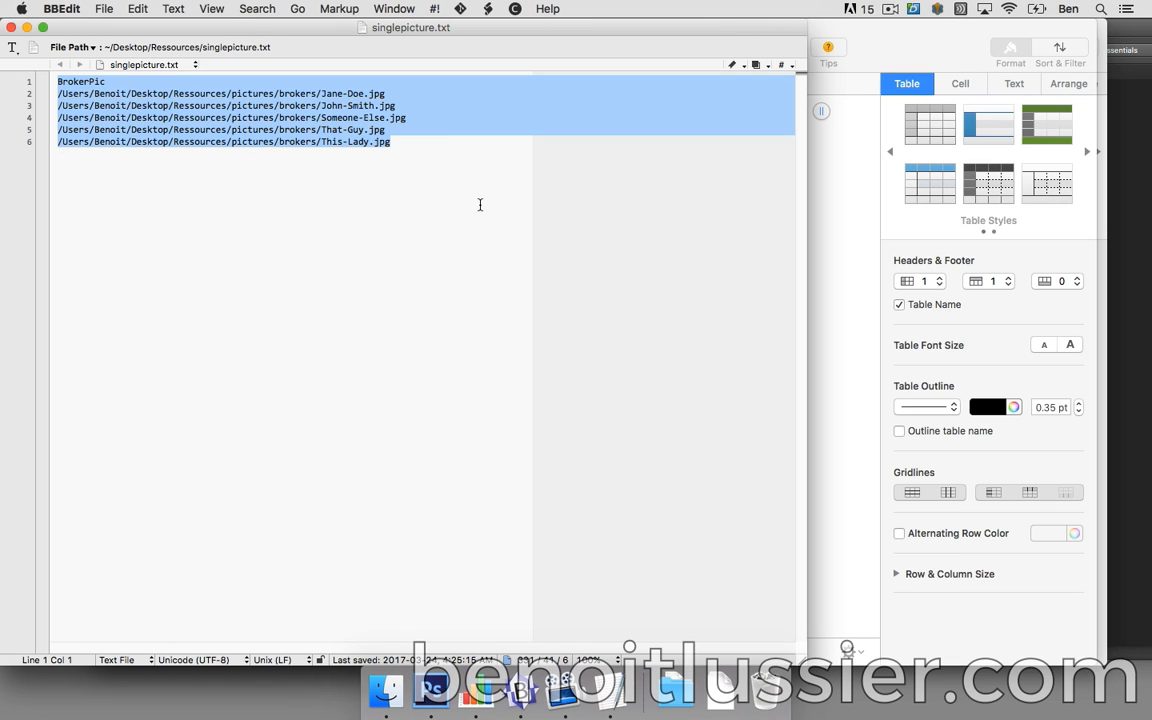
{"action": "key", "text": "super+v"}
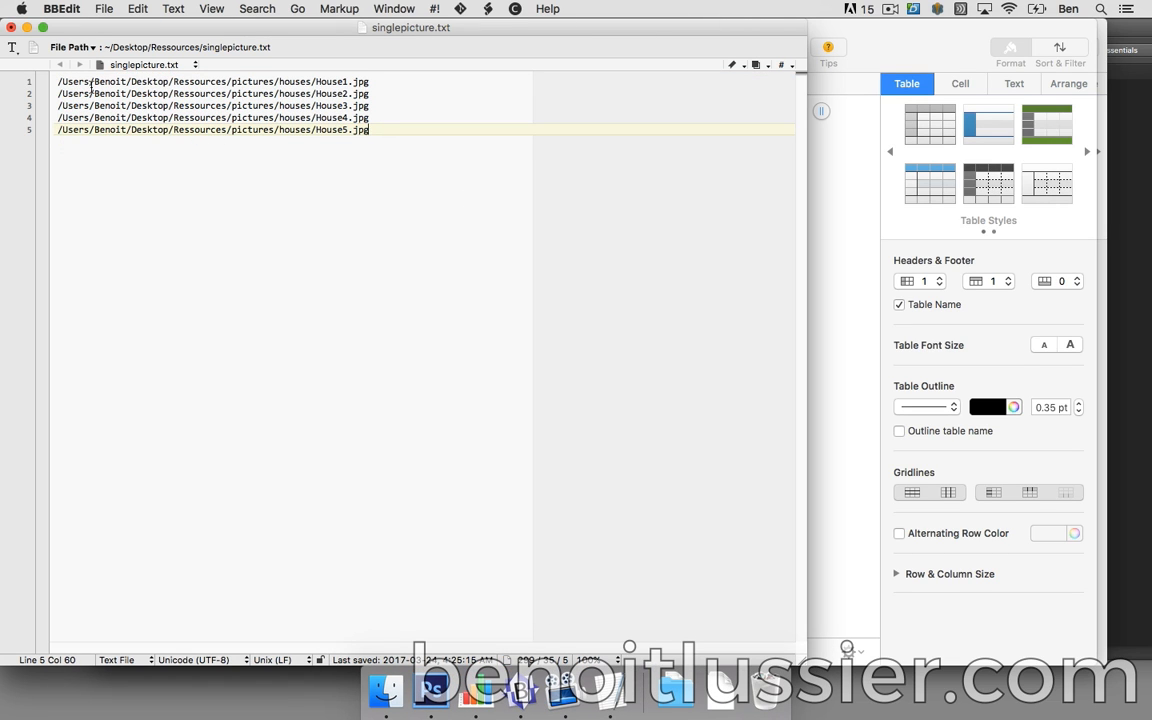
- Add a heading line reading House above the house picture paths
{"action": "left_click", "coordinate": [54, 81]}
{"action": "key", "text": "Return"}
{"action": "key", "text": "Up"}
{"action": "type", "text": "House"}
- Copy the whole House list and paste it into the Numbers table starting at cell B1
{"action": "left_click_drag", "start_coordinate": [404, 140], "coordinate": [36, 27]}
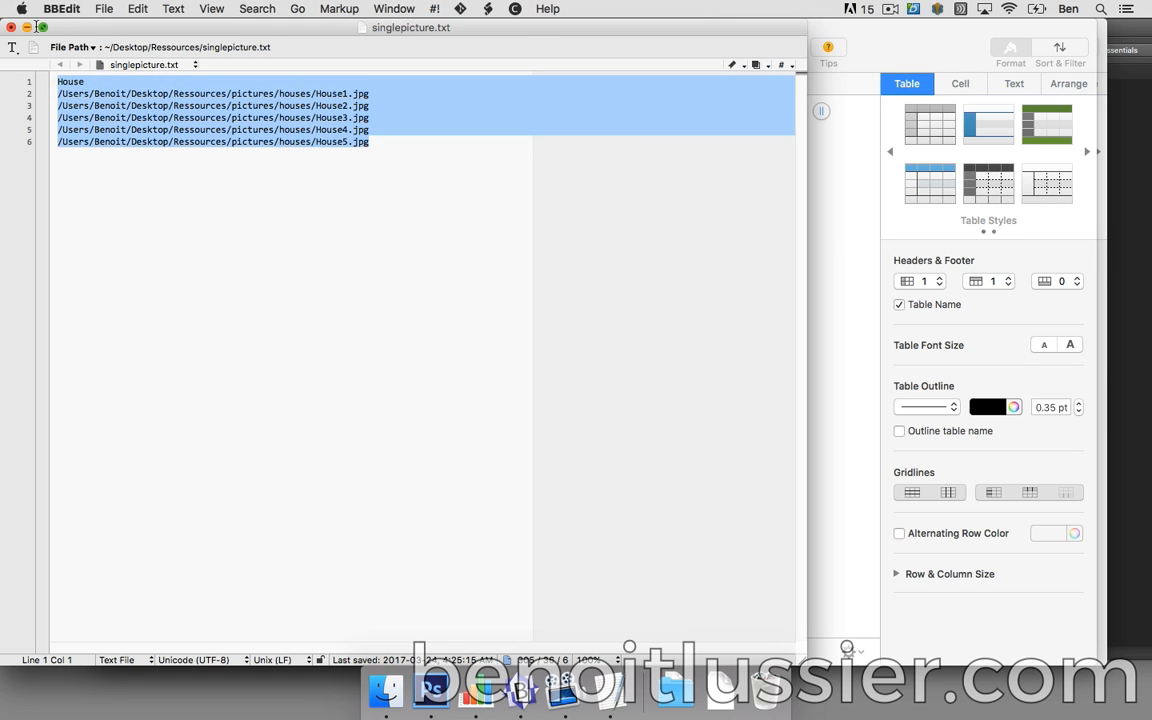
{"action": "left_click", "coordinate": [475, 683]}
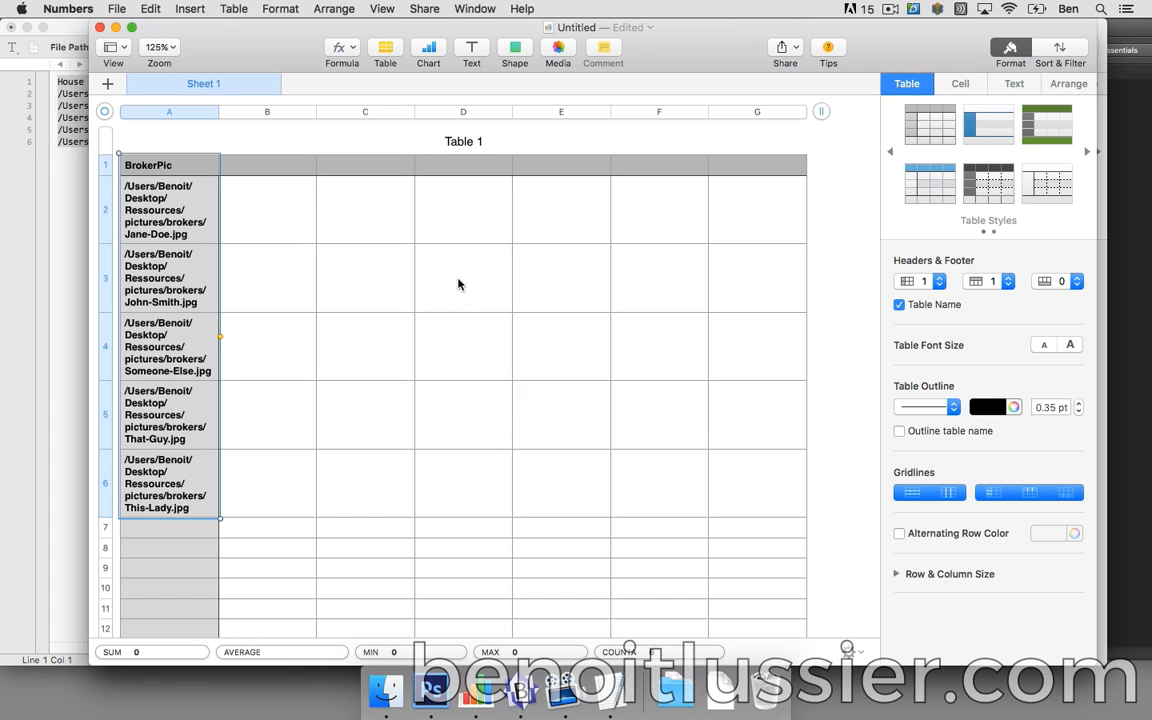
{"action": "left_click", "coordinate": [285, 169]}
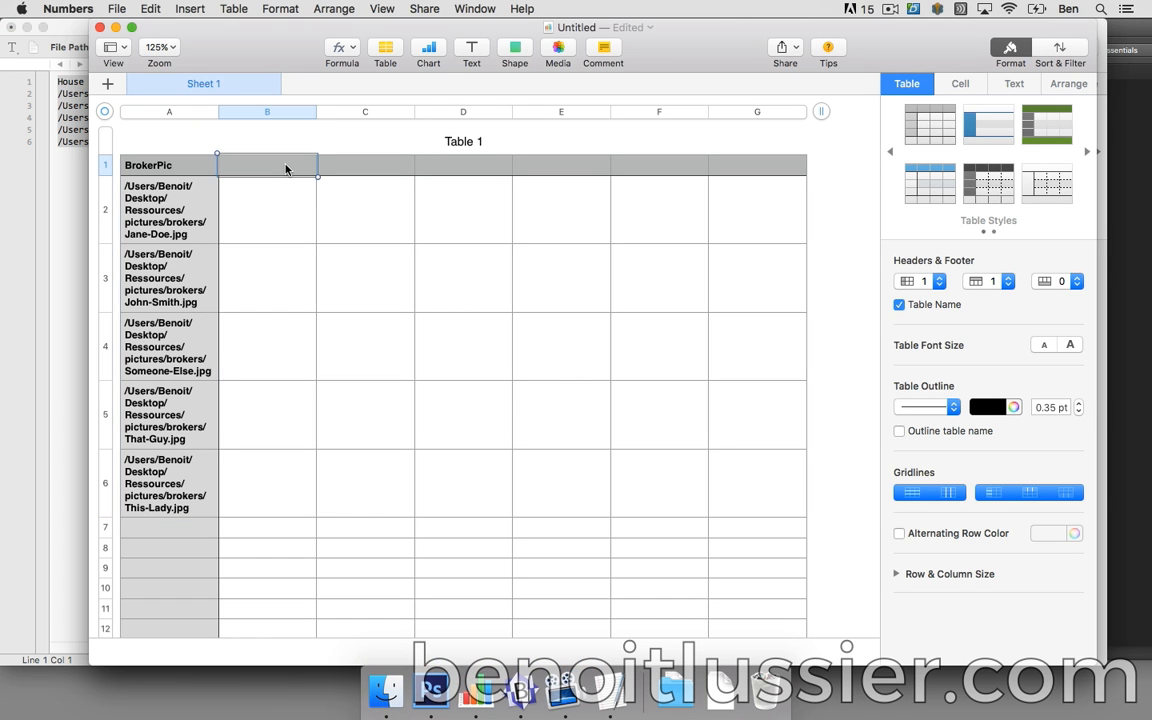
{"action": "key", "text": "super+v"}
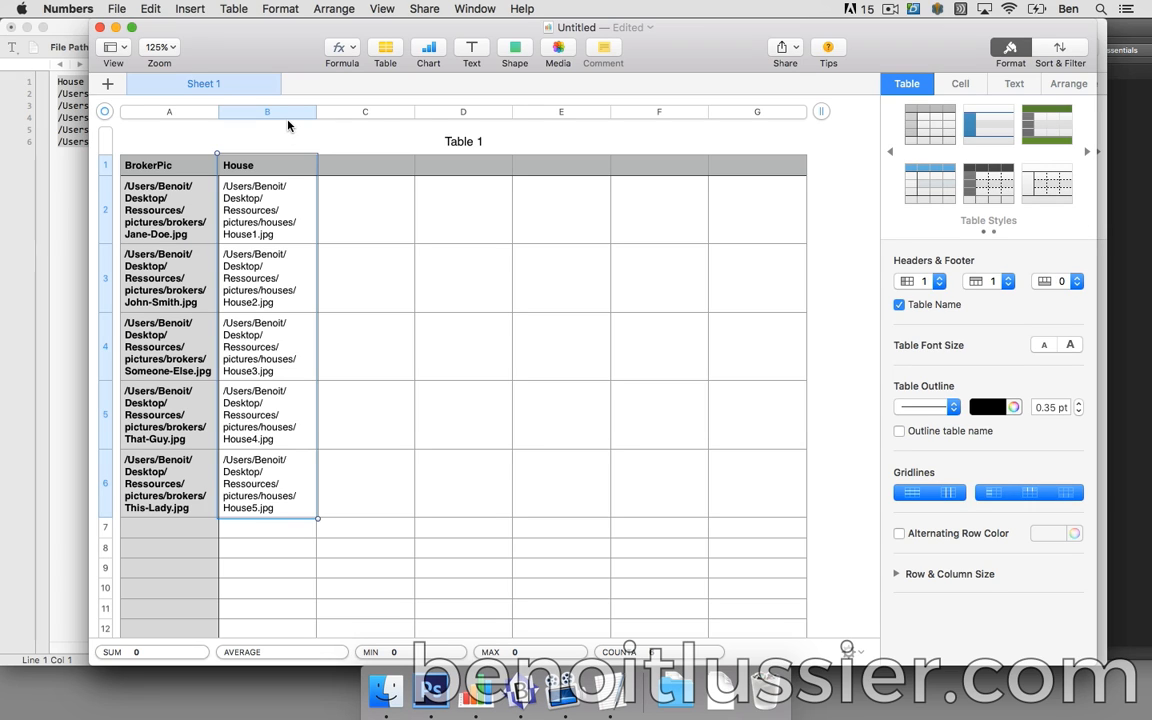
- Export the spreadsheet as a CSV file named 2pictures in the Ressources folder
{"action": "left_click", "coordinate": [116, 8]}
{"action": "mouse_move", "coordinate": [180, 176]}
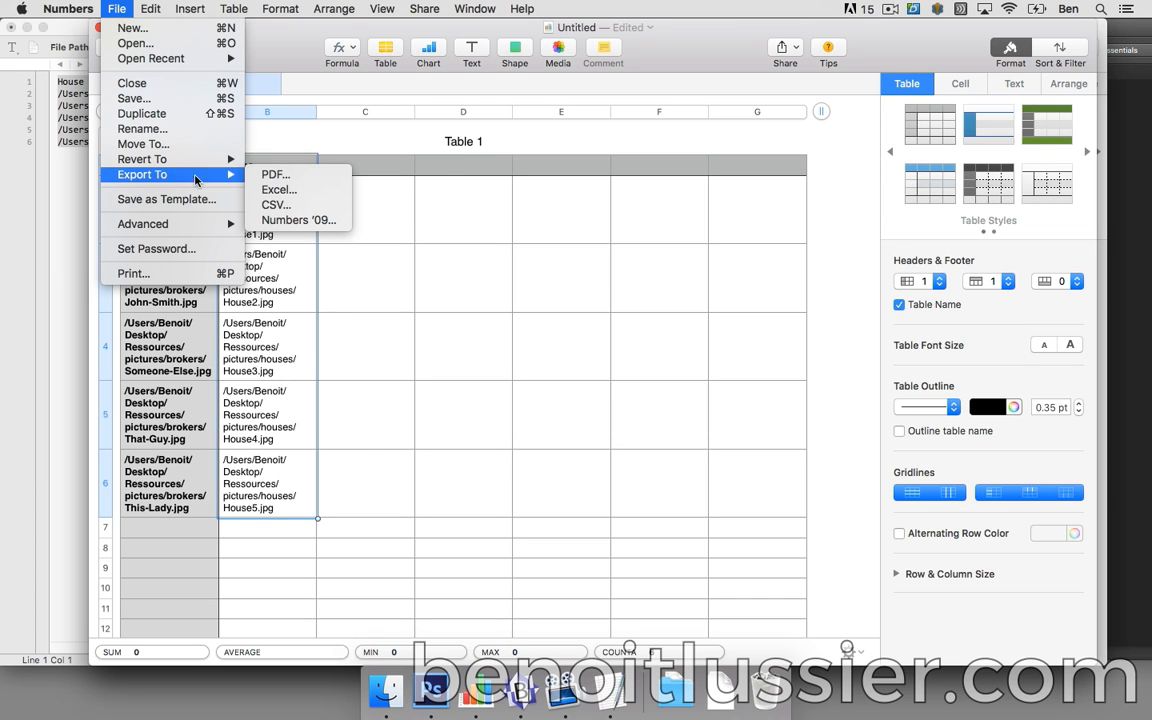
{"action": "left_click", "coordinate": [301, 205]}
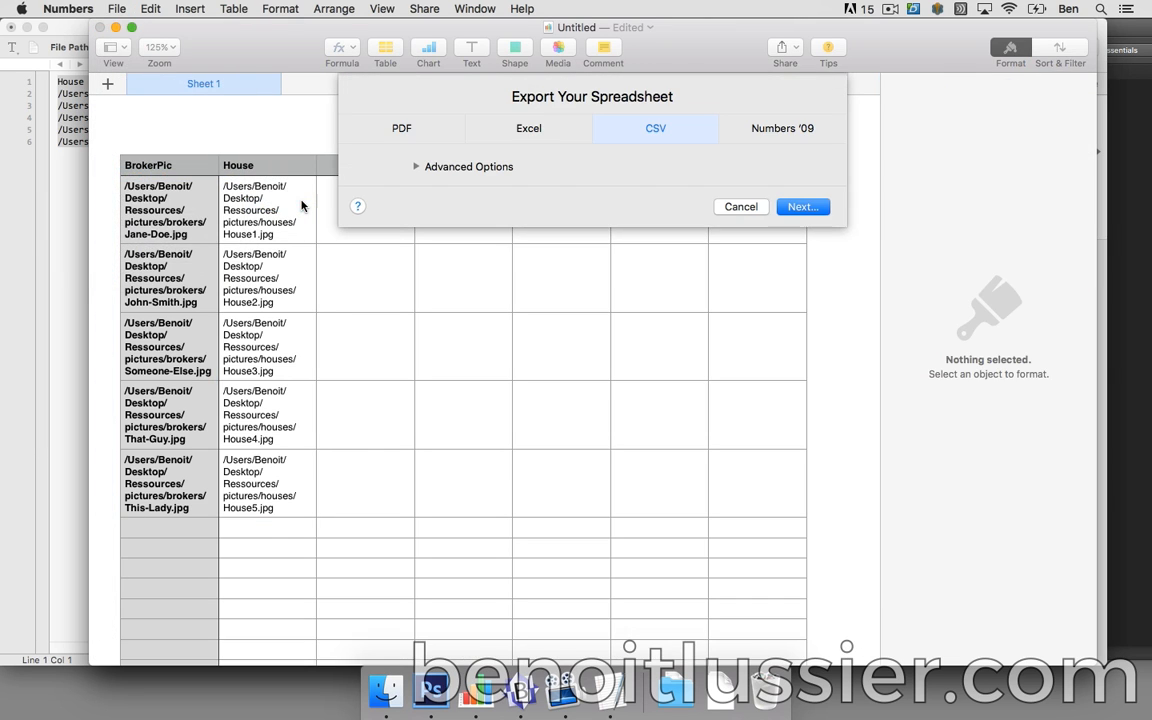
{"action": "left_click", "coordinate": [800, 207]}
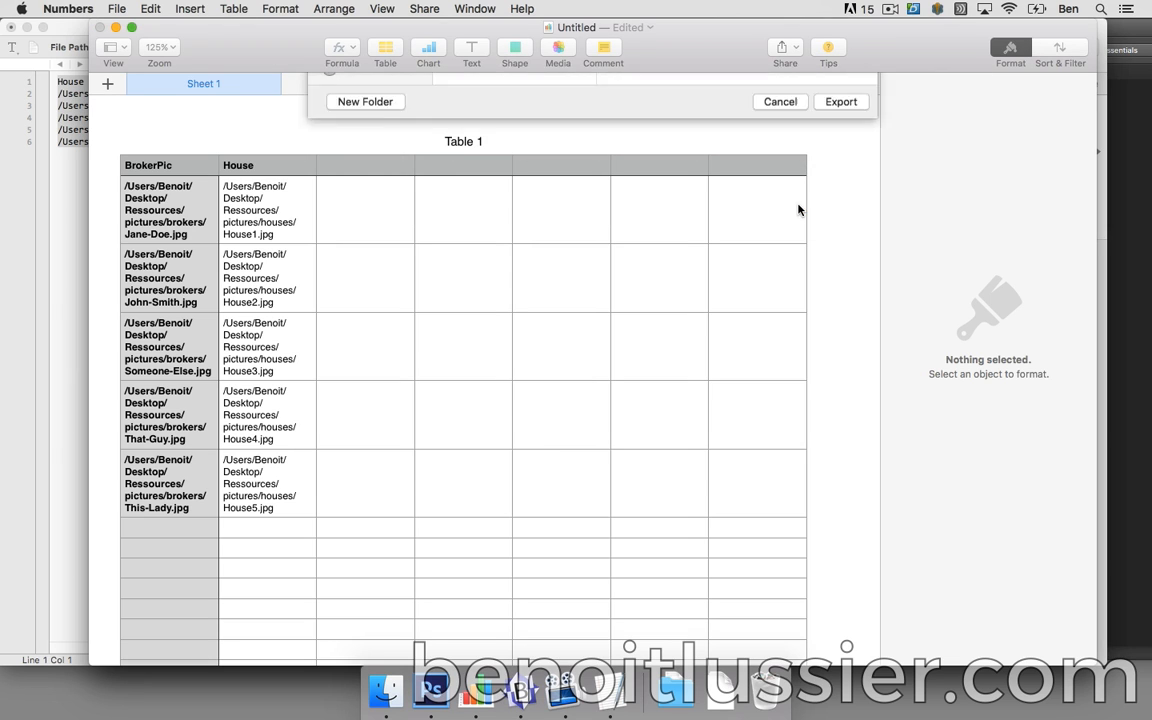
{"action": "type", "text": "2pictures"}
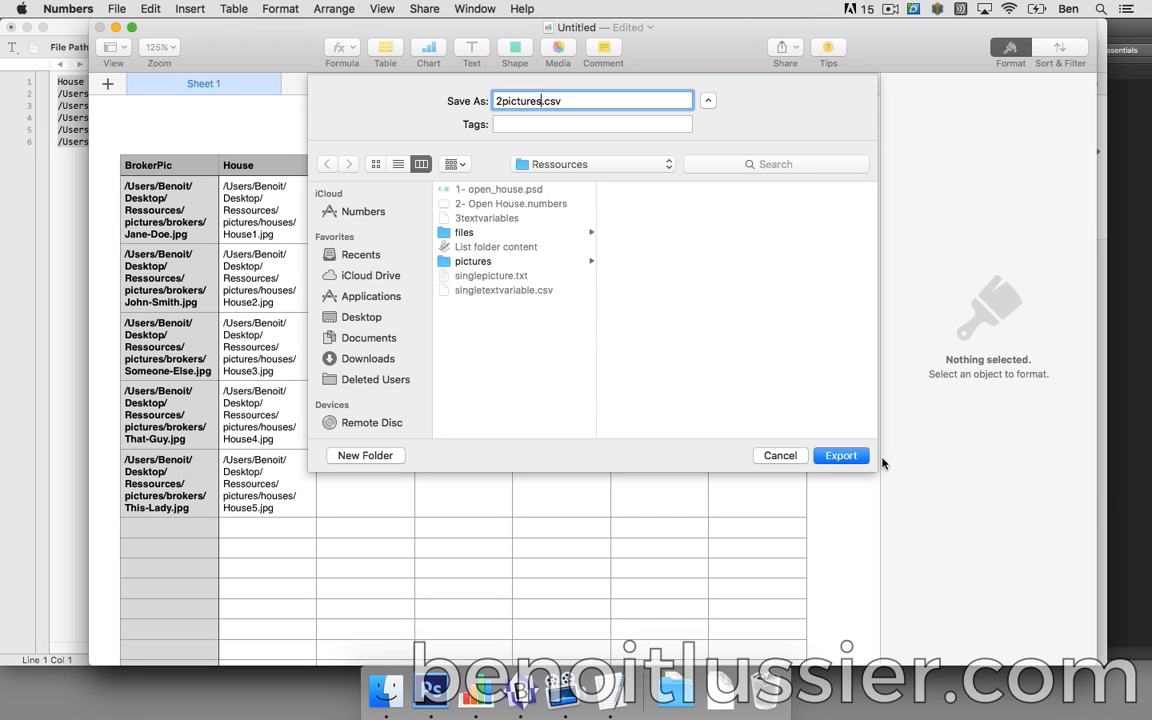
{"action": "left_click", "coordinate": [848, 457]}
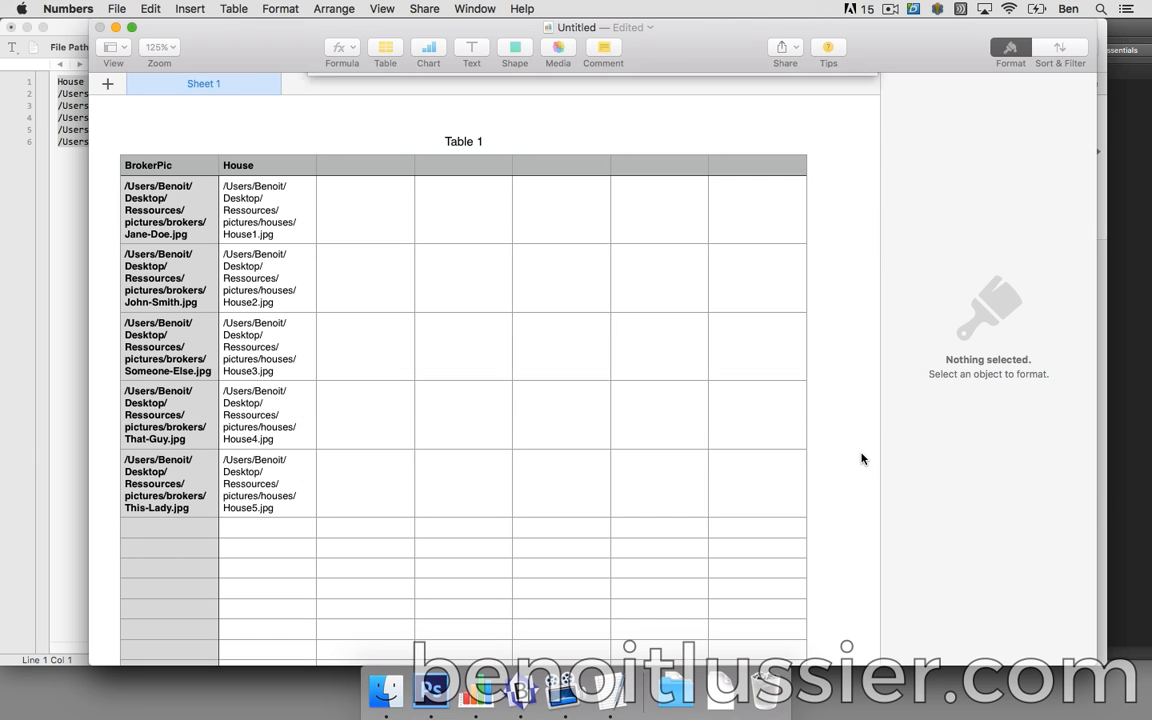
- Open the exported 2pictures file from Finder in BBEdit and copy the string of six commas from an empty row
{"action": "left_click", "coordinate": [385, 688]}
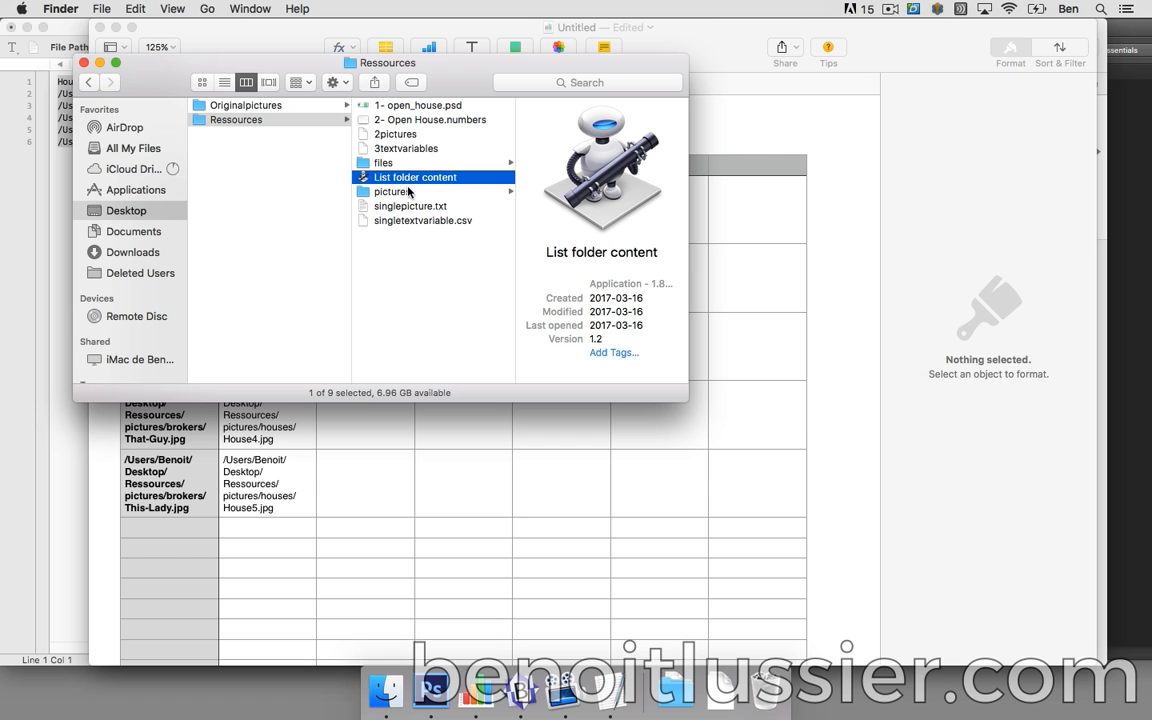
{"action": "left_click_drag", "start_coordinate": [406, 138], "coordinate": [520, 686]}
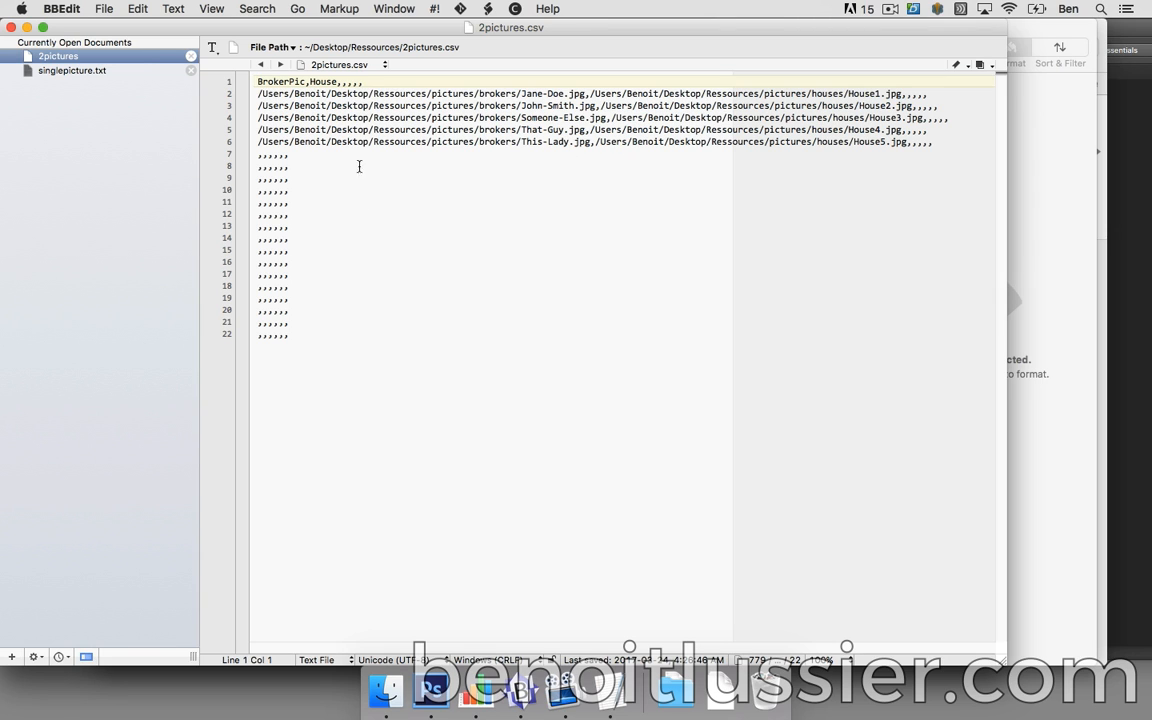
{"action": "left_click", "coordinate": [304, 188]}
{"action": "left_click_drag", "start_coordinate": [287, 192], "coordinate": [205, 172]}
{"action": "left_click", "coordinate": [136, 8]}
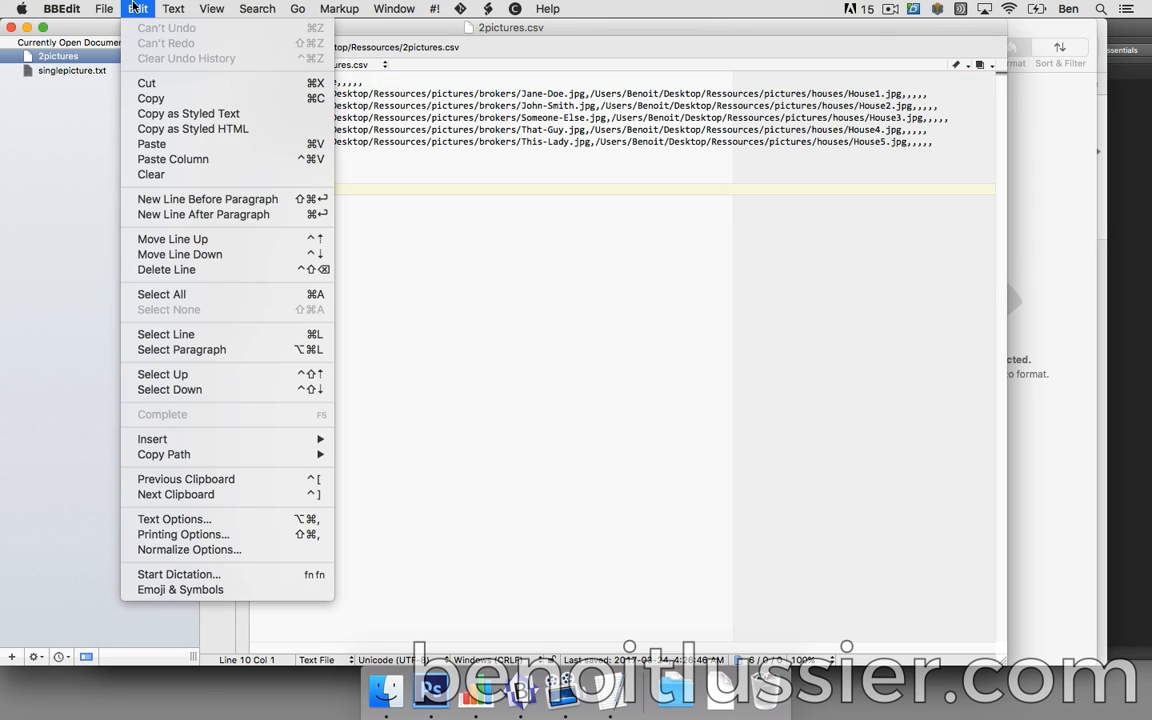
{"action": "left_click", "coordinate": [168, 96]}
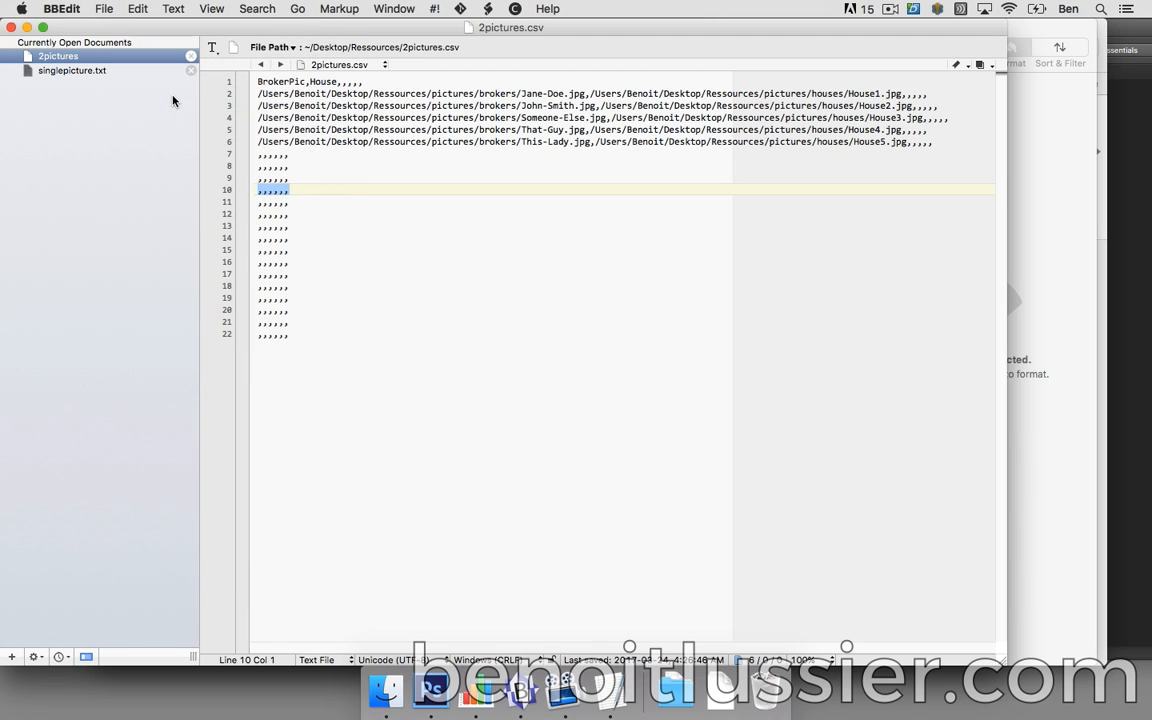
- Replace every occurrence of the copied six-comma string with nothing to clear the empty rows
{"action": "left_click", "coordinate": [291, 8]}
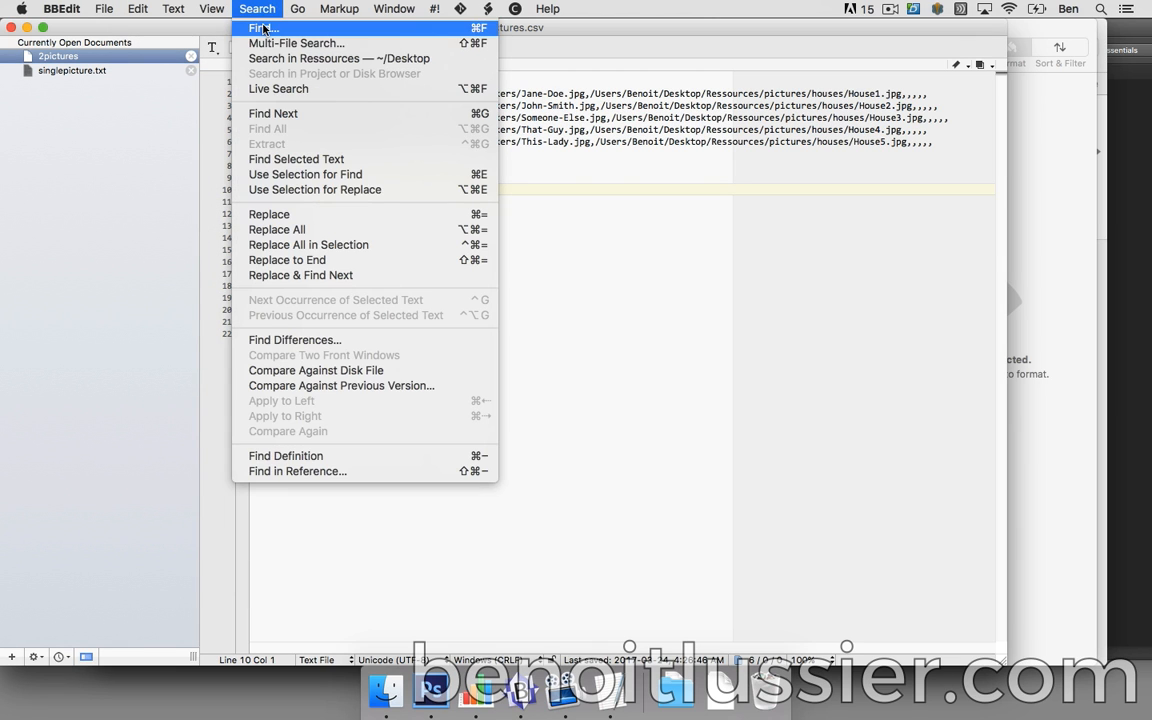
{"action": "left_click", "coordinate": [262, 27]}
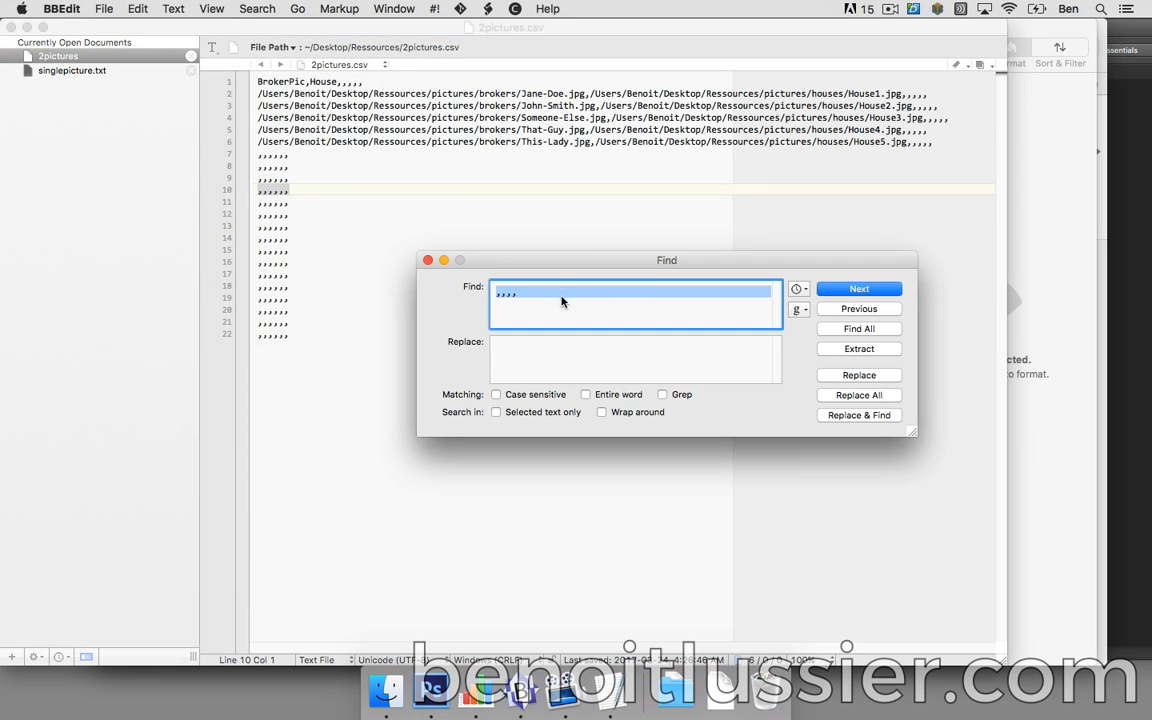
{"action": "left_click", "coordinate": [128, 10]}
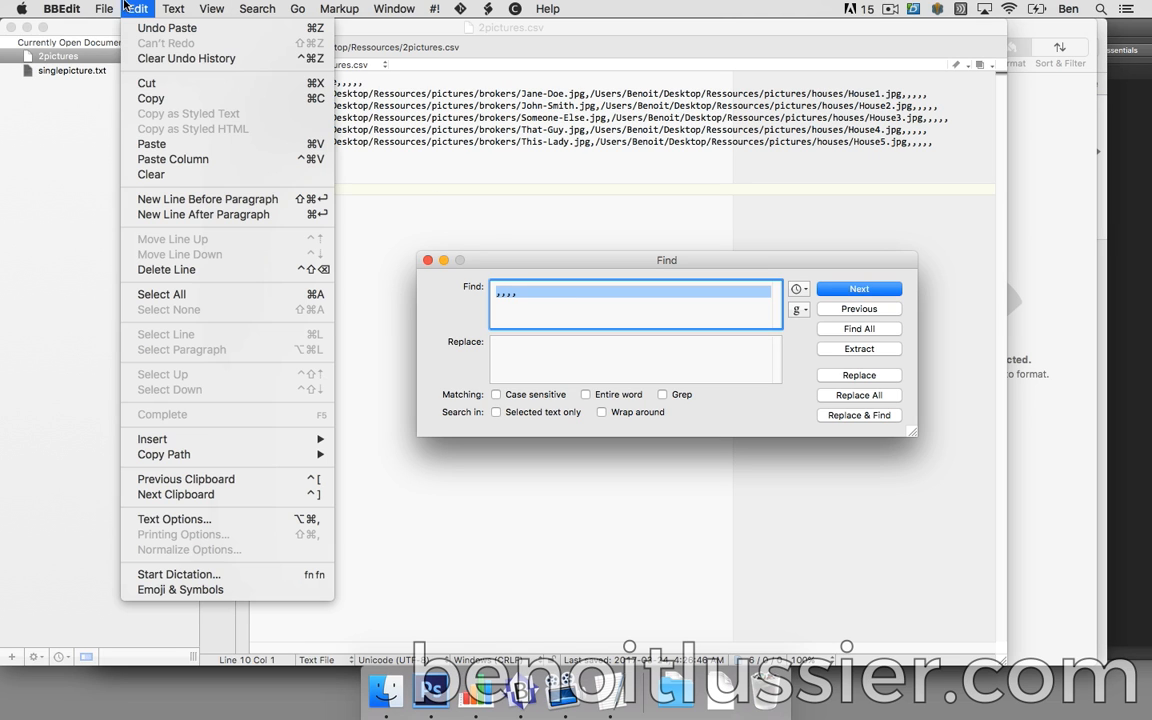
{"action": "left_click", "coordinate": [160, 143]}
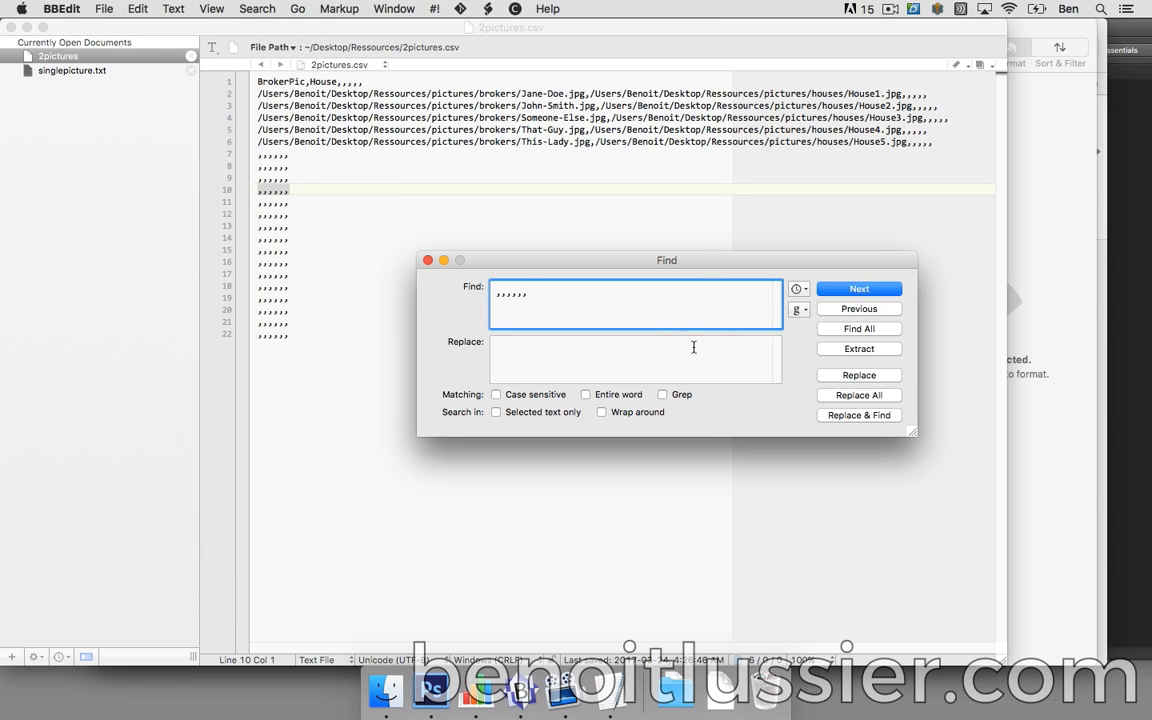
{"action": "left_click", "coordinate": [857, 395]}
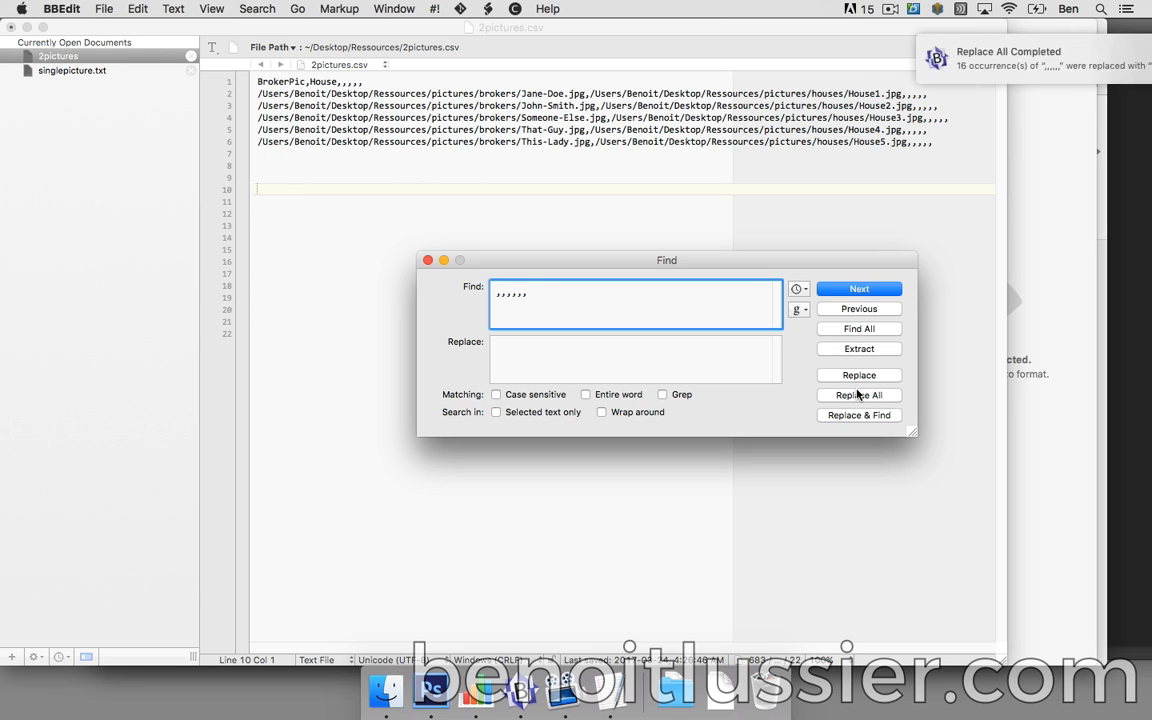
- Copy the five surplus commas following House in the heading line
{"action": "left_click", "coordinate": [376, 77]}
{"action": "left_click_drag", "start_coordinate": [364, 81], "coordinate": [339, 82]}
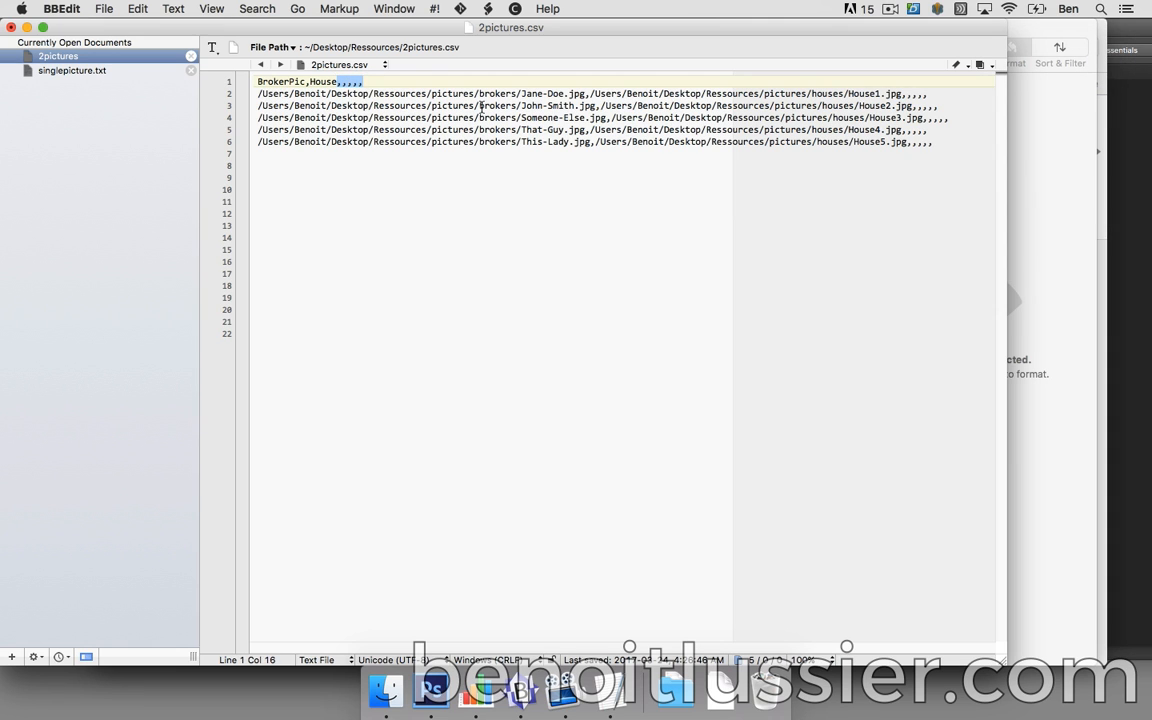
{"action": "left_click", "coordinate": [135, 7]}
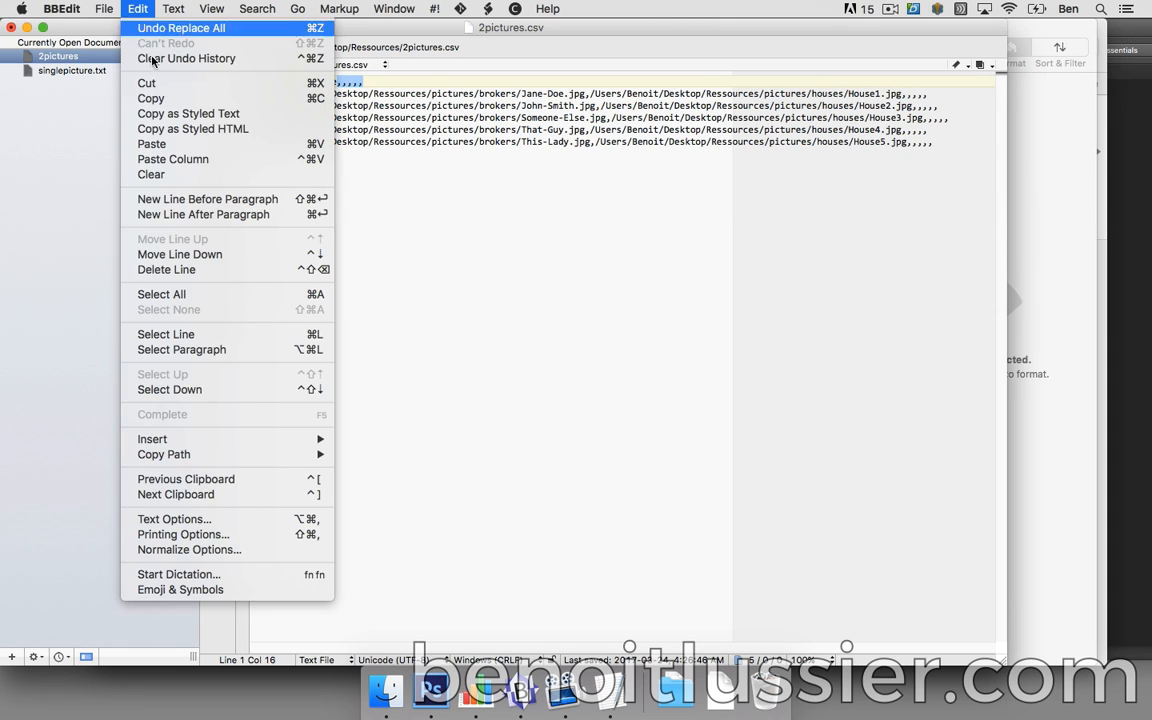
{"action": "left_click", "coordinate": [166, 105]}
- Replace every occurrence of the copied five-comma string with nothing and close the Find window
{"action": "left_click", "coordinate": [297, 8]}
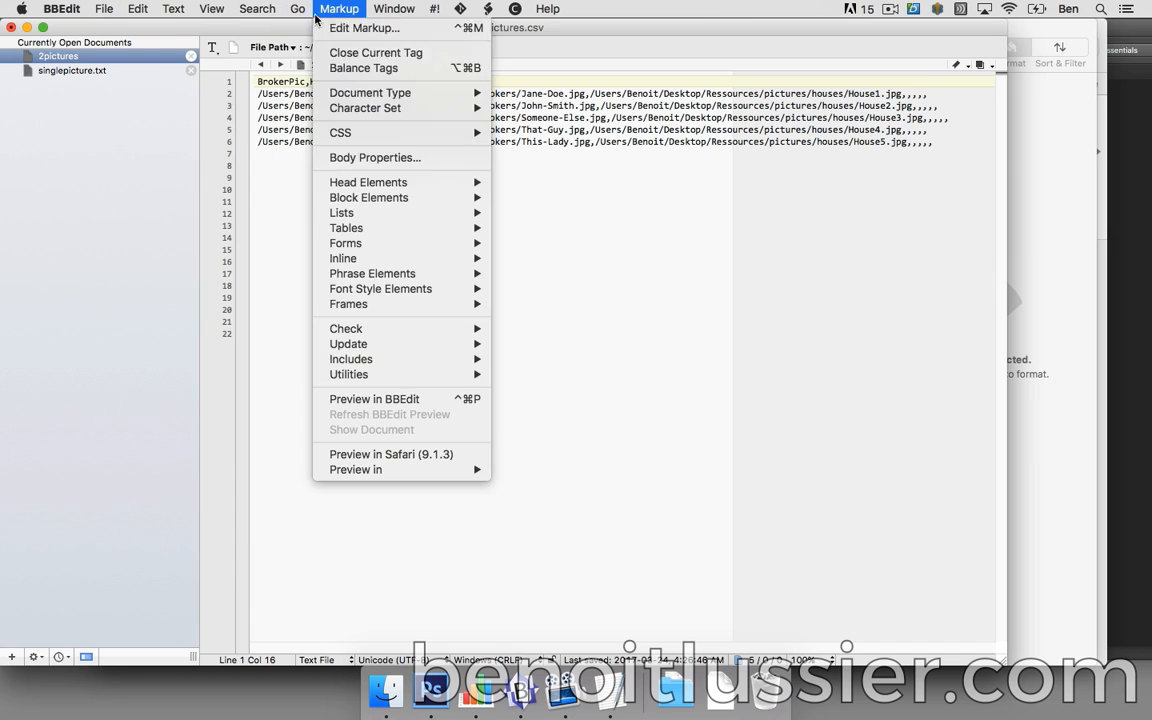
{"action": "mouse_move", "coordinate": [257, 8]}
{"action": "left_click", "coordinate": [268, 29]}
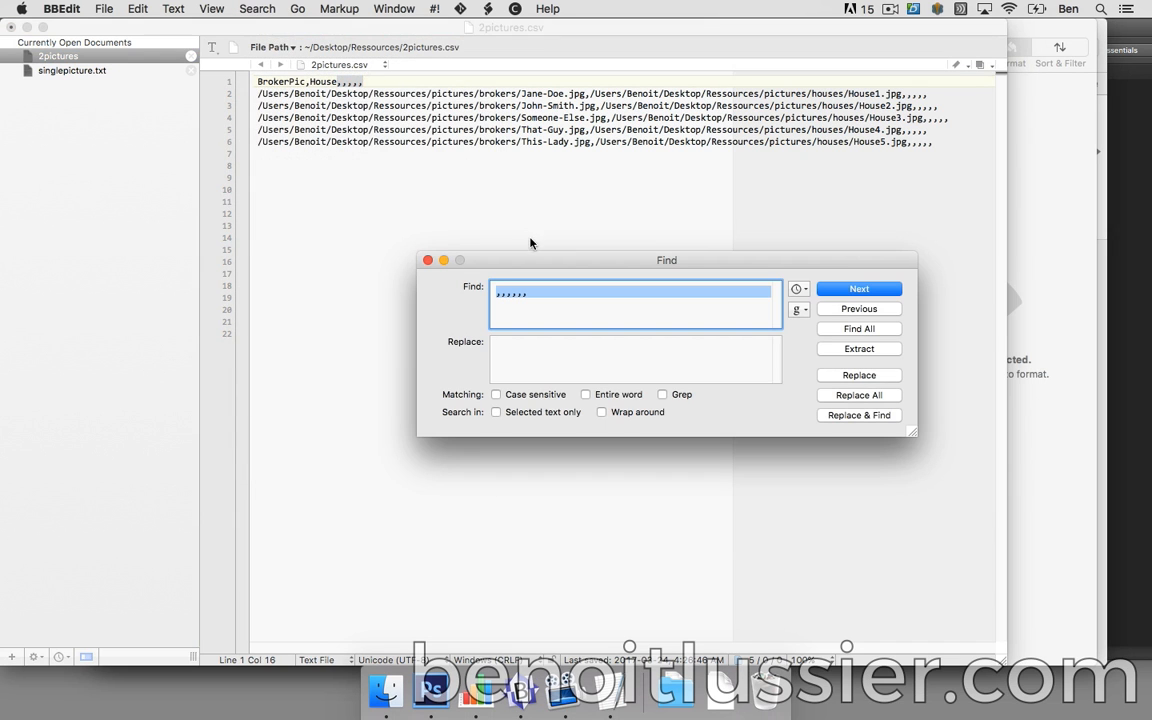
{"action": "left_click", "coordinate": [137, 8]}
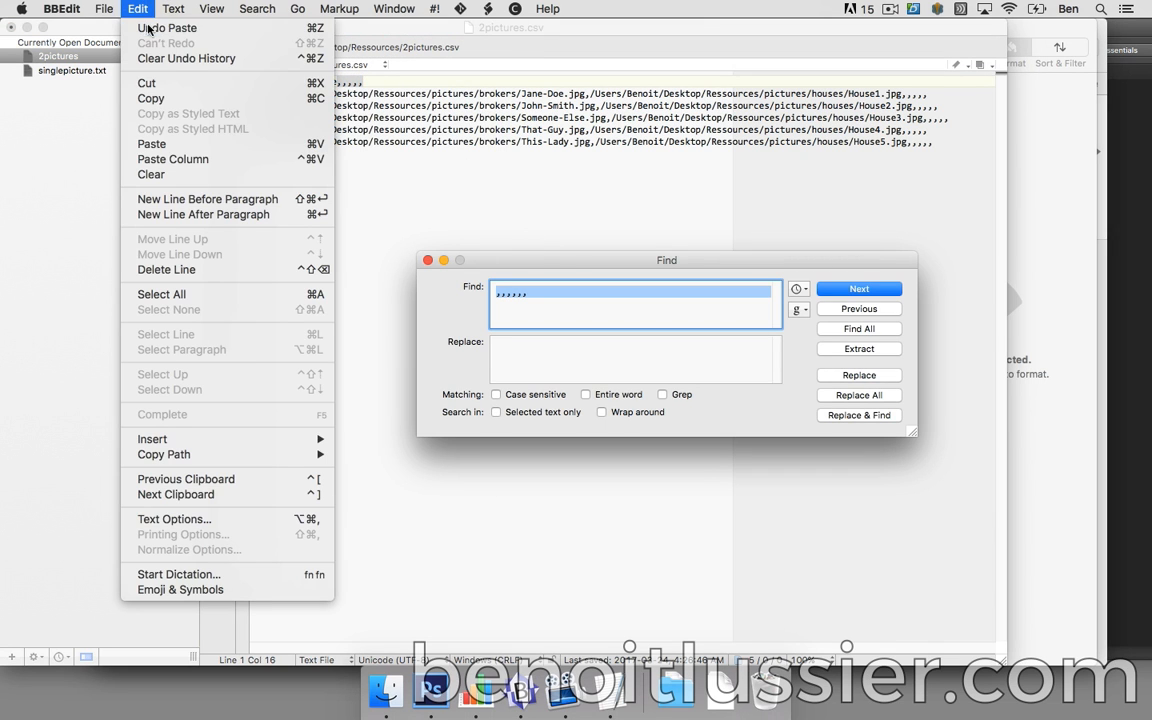
{"action": "left_click", "coordinate": [175, 144]}
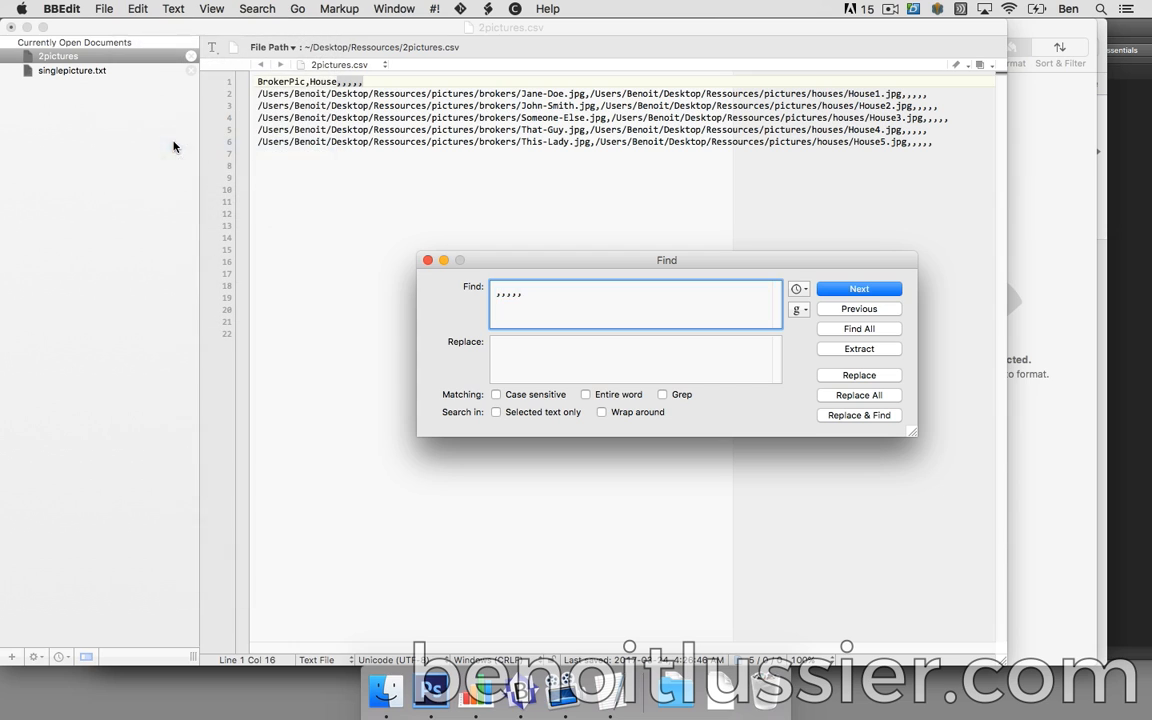
{"action": "left_click", "coordinate": [866, 395]}
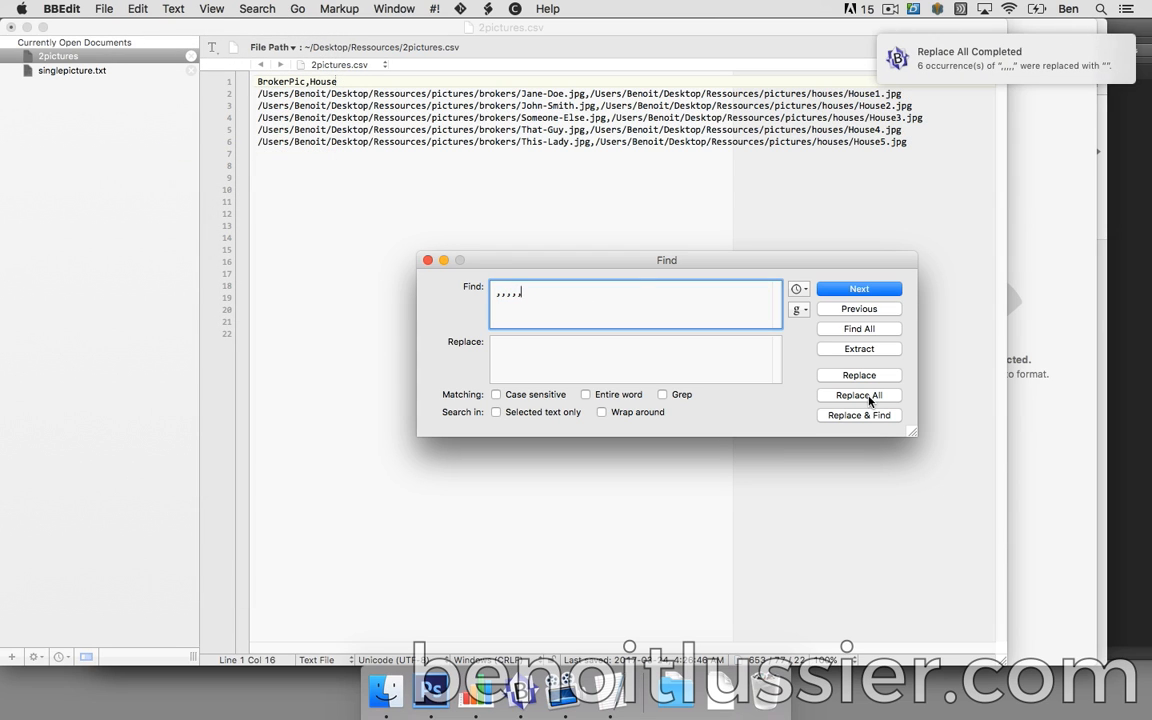
{"action": "left_click", "coordinate": [427, 260]}
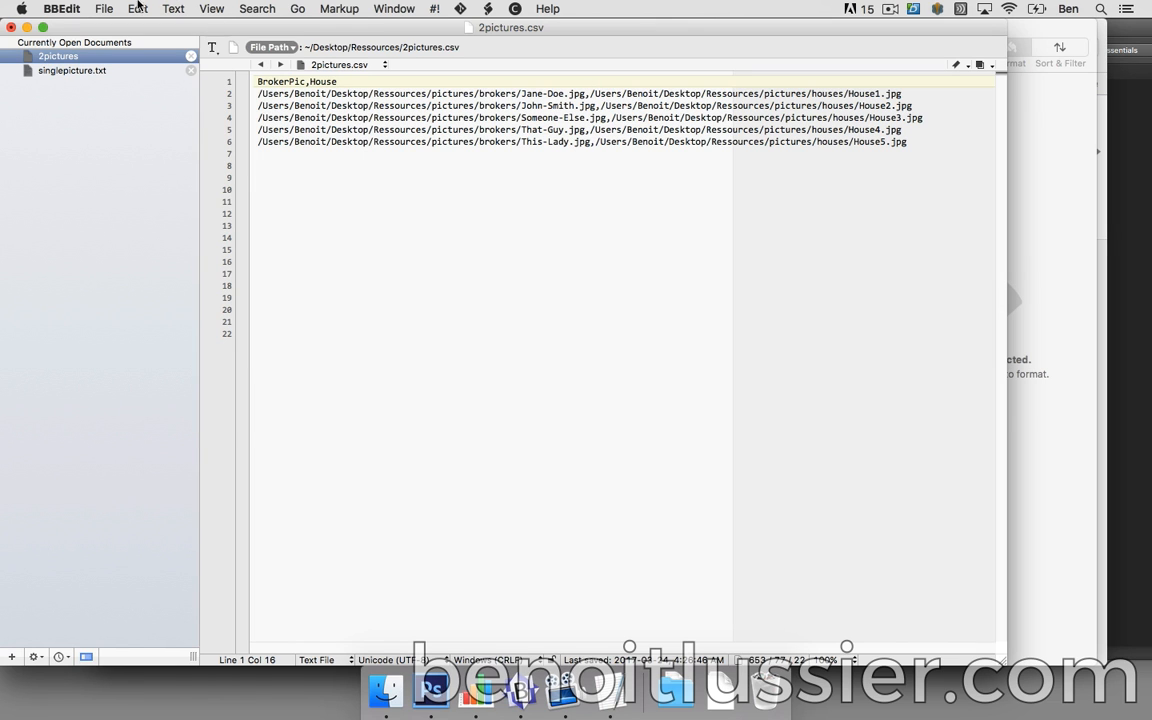
{"action": "left_click", "coordinate": [105, 10]}
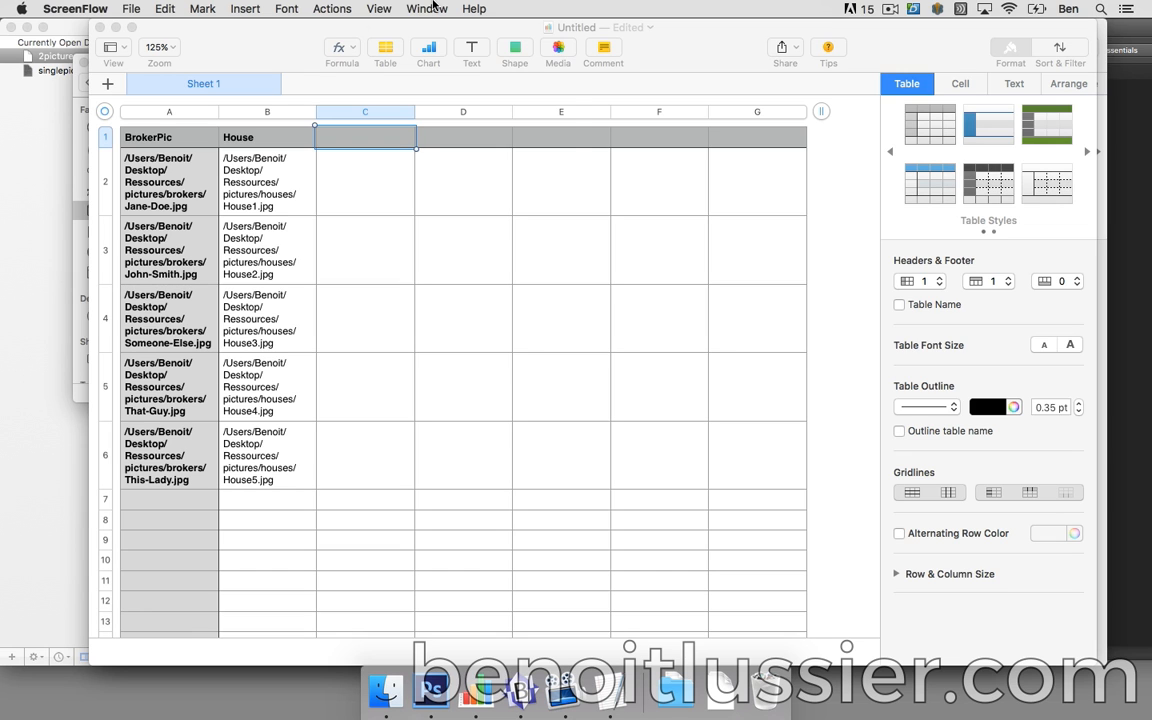
{"action": "left_click", "coordinate": [430, 8]}
{"action": "left_click", "coordinate": [430, 8]}
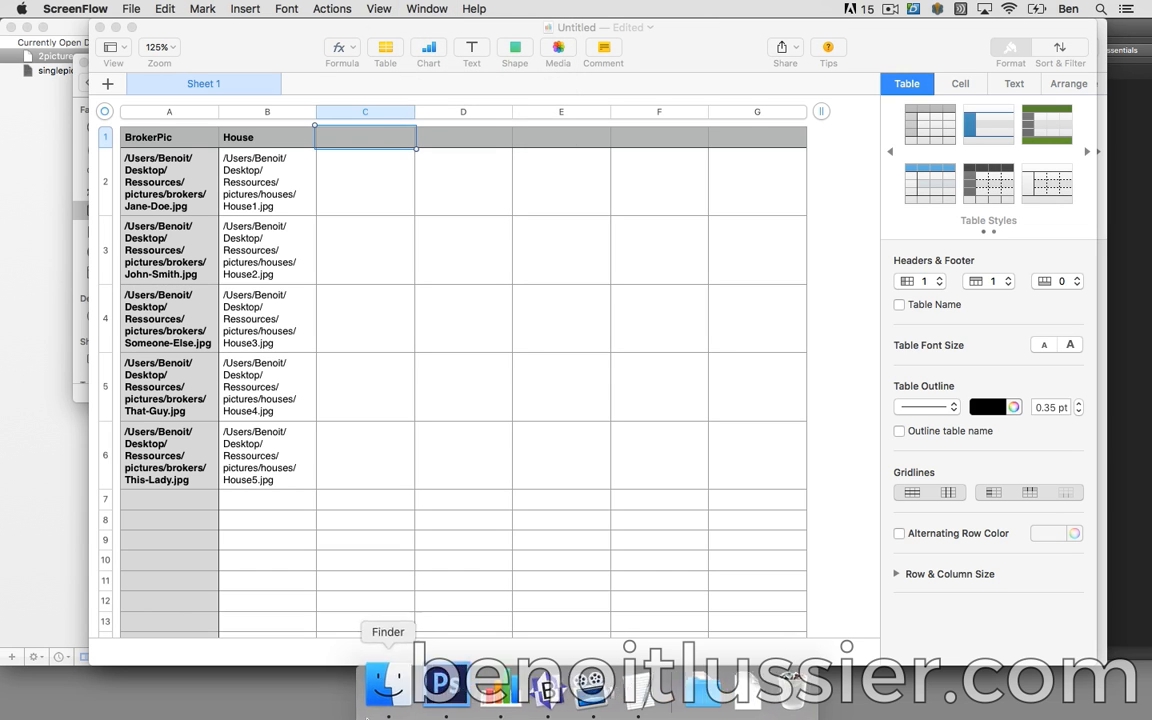
- Open 2- Open House.numbers from the Ressources folder and copy the Address, Date and Broker columns, headings through row 7
{"action": "left_click", "coordinate": [393, 697]}
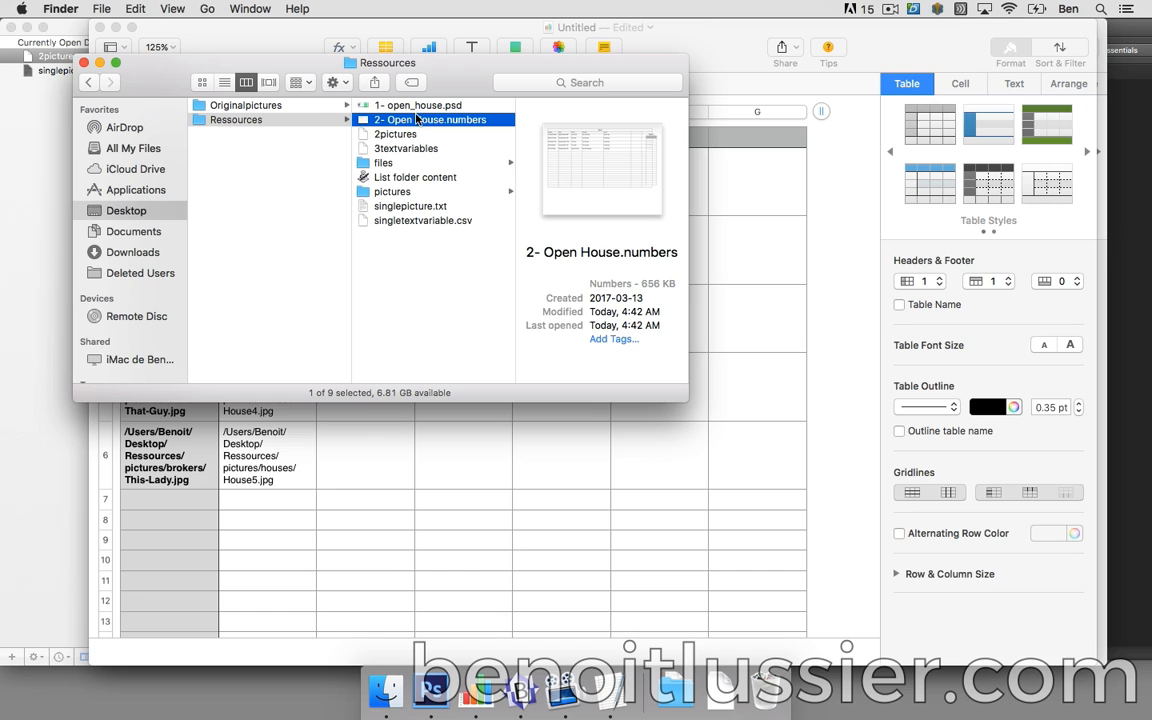
{"action": "double_click", "coordinate": [415, 120]}
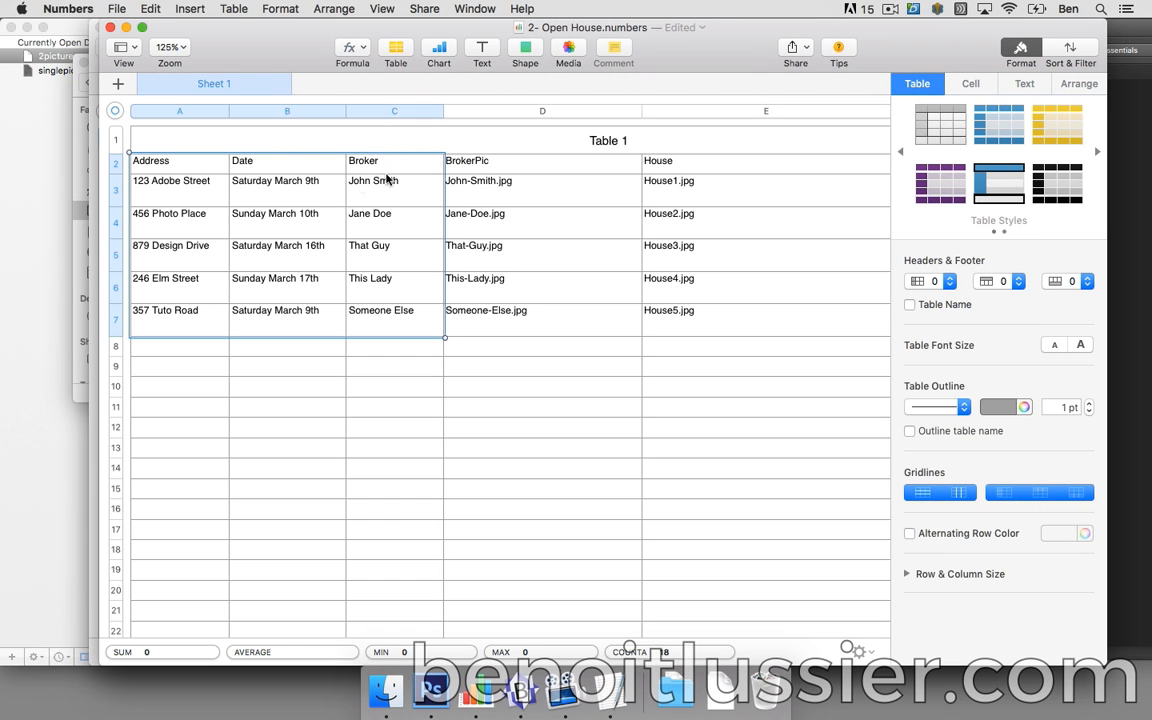
{"action": "left_click", "coordinate": [178, 158]}
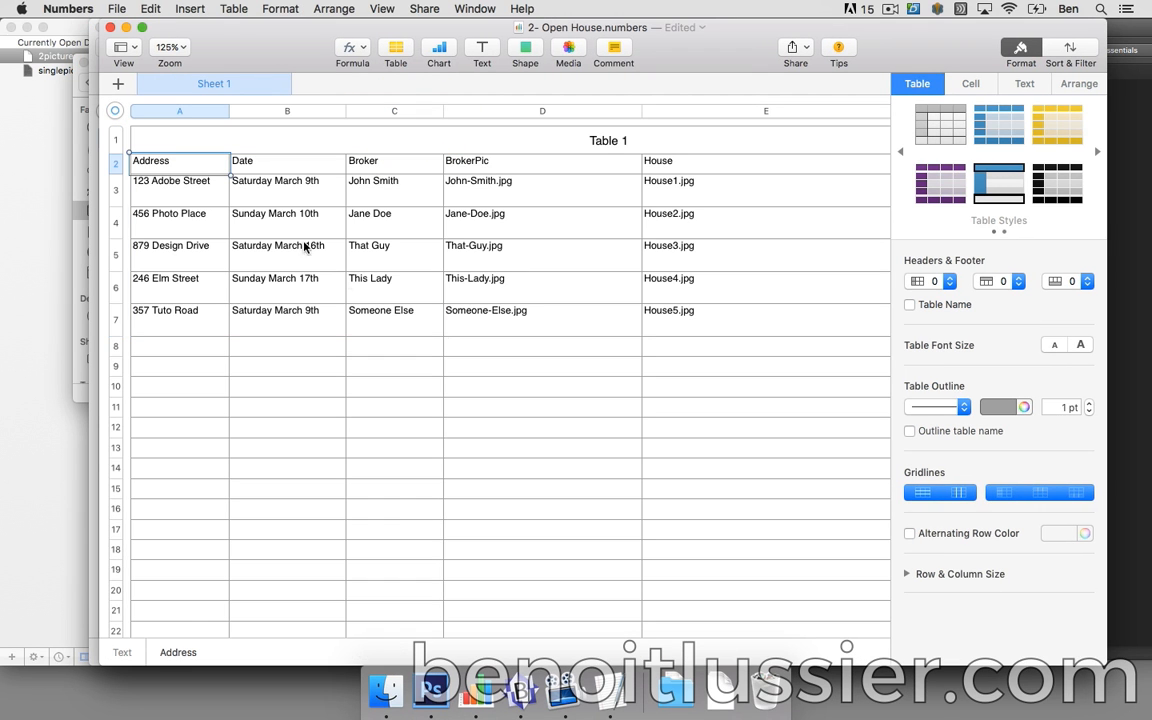
{"action": "left_click", "coordinate": [380, 318], "text": "shift"}
{"action": "left_click", "coordinate": [150, 8]}
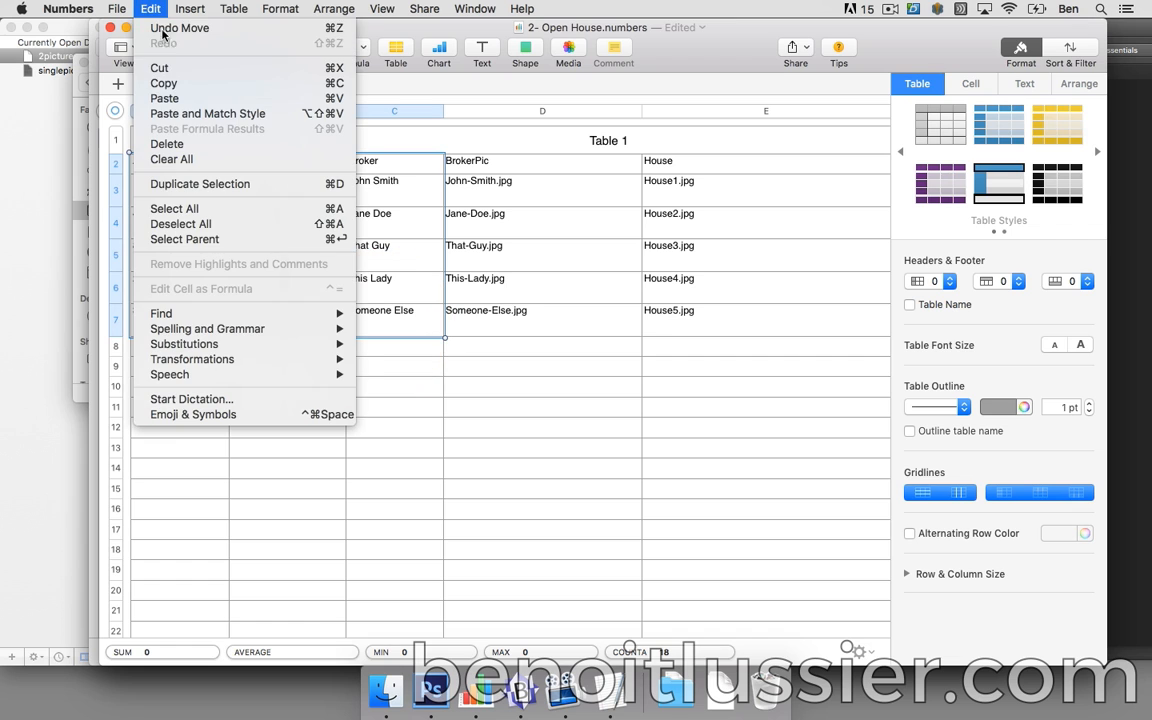
{"action": "left_click", "coordinate": [178, 84]}
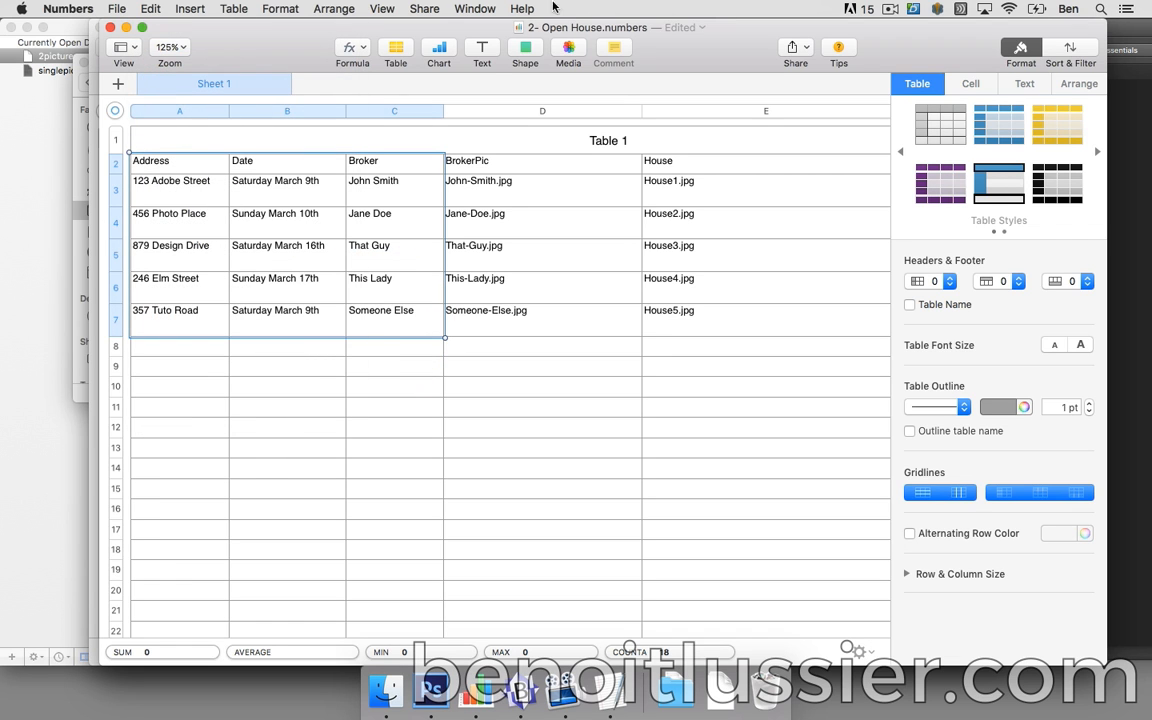
- Switch to the Untitled spreadsheet and paste the copied Address, Date and Broker columns starting at cell C1
{"action": "left_click", "coordinate": [476, 8]}
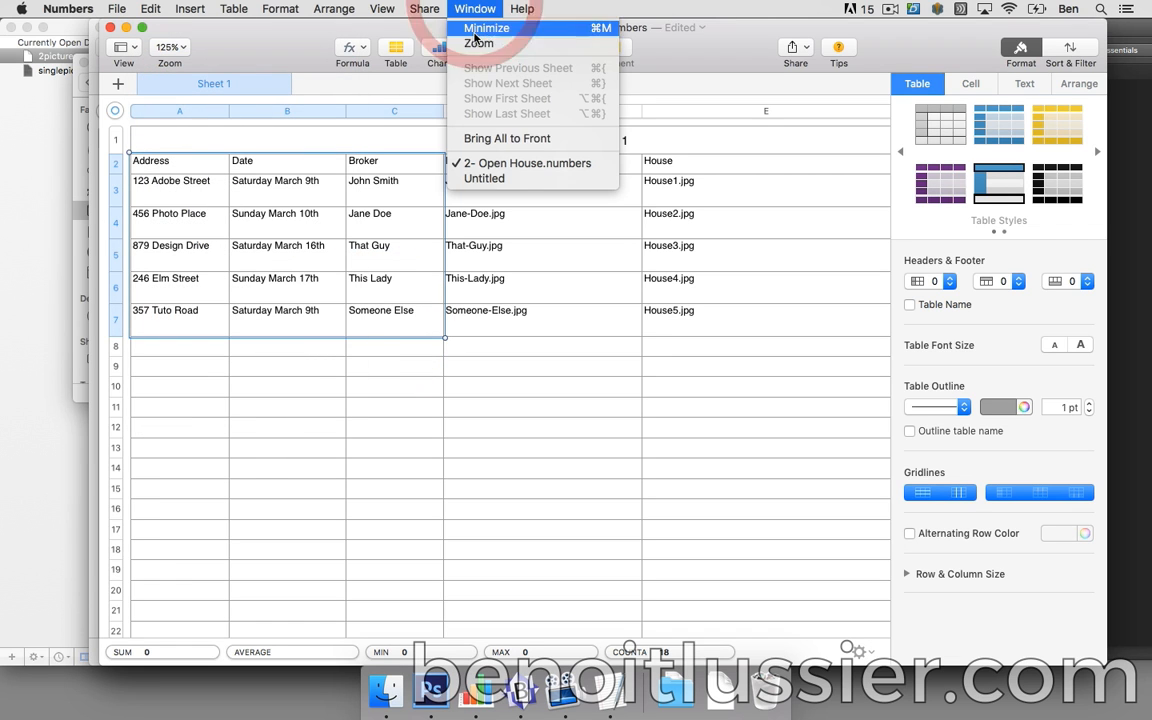
{"action": "left_click", "coordinate": [490, 178]}
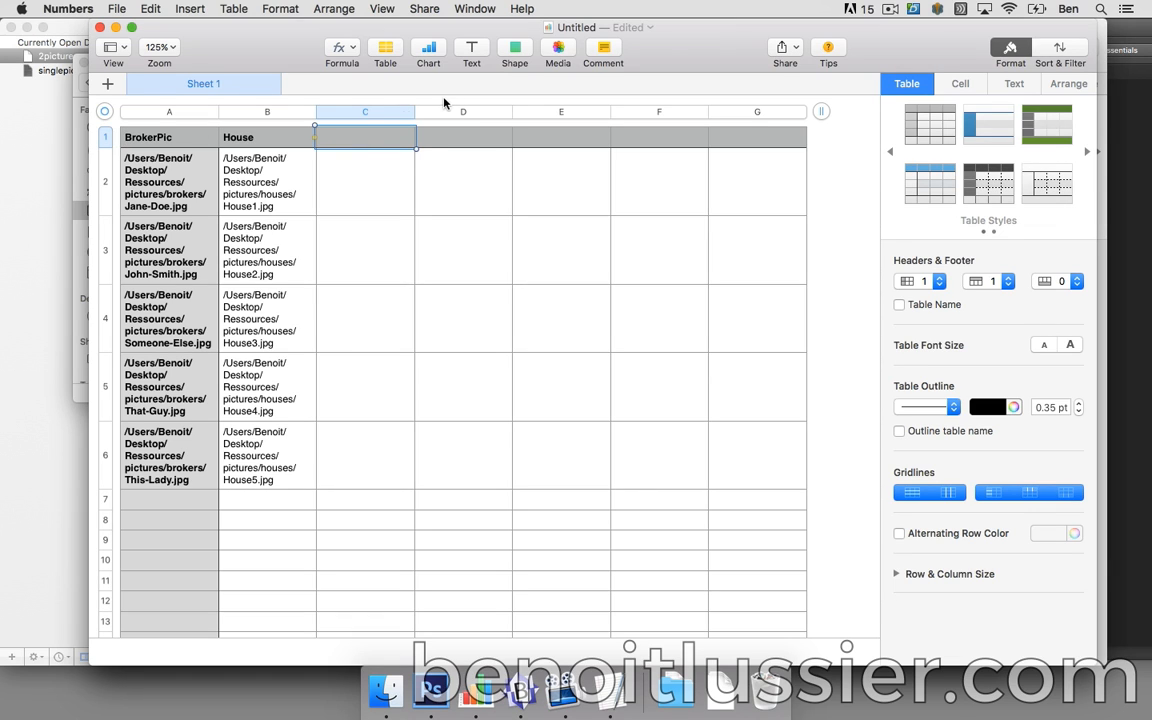
{"action": "left_click", "coordinate": [148, 8]}
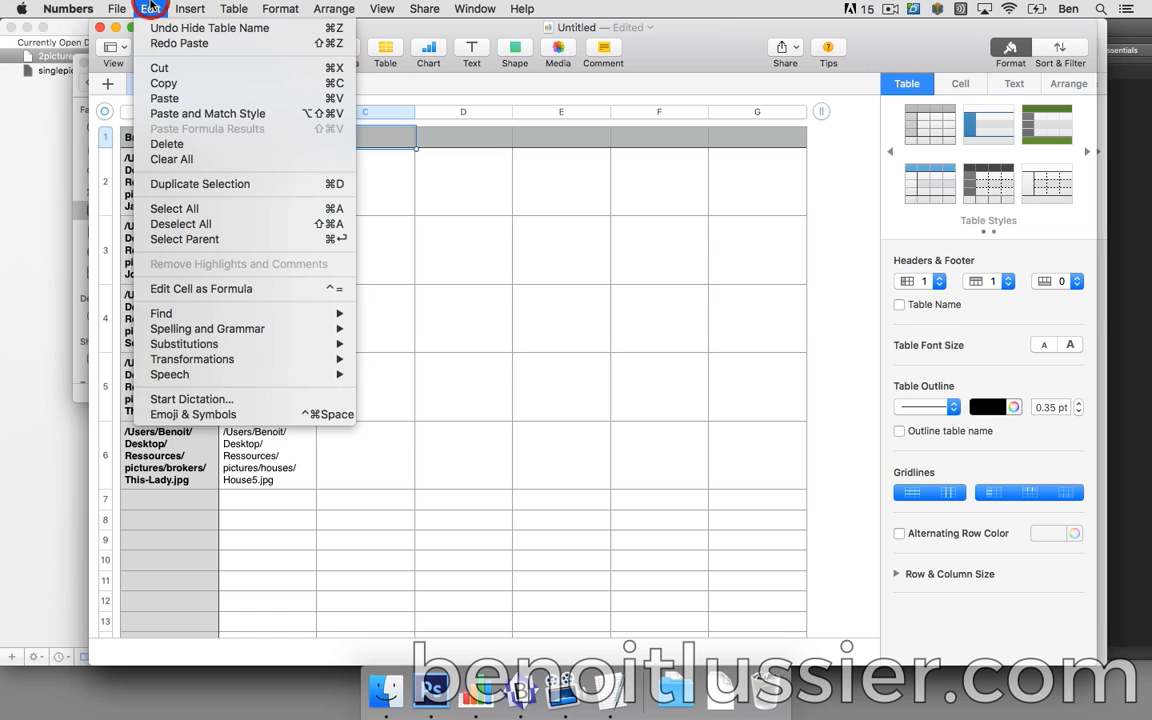
{"action": "left_click", "coordinate": [182, 99]}
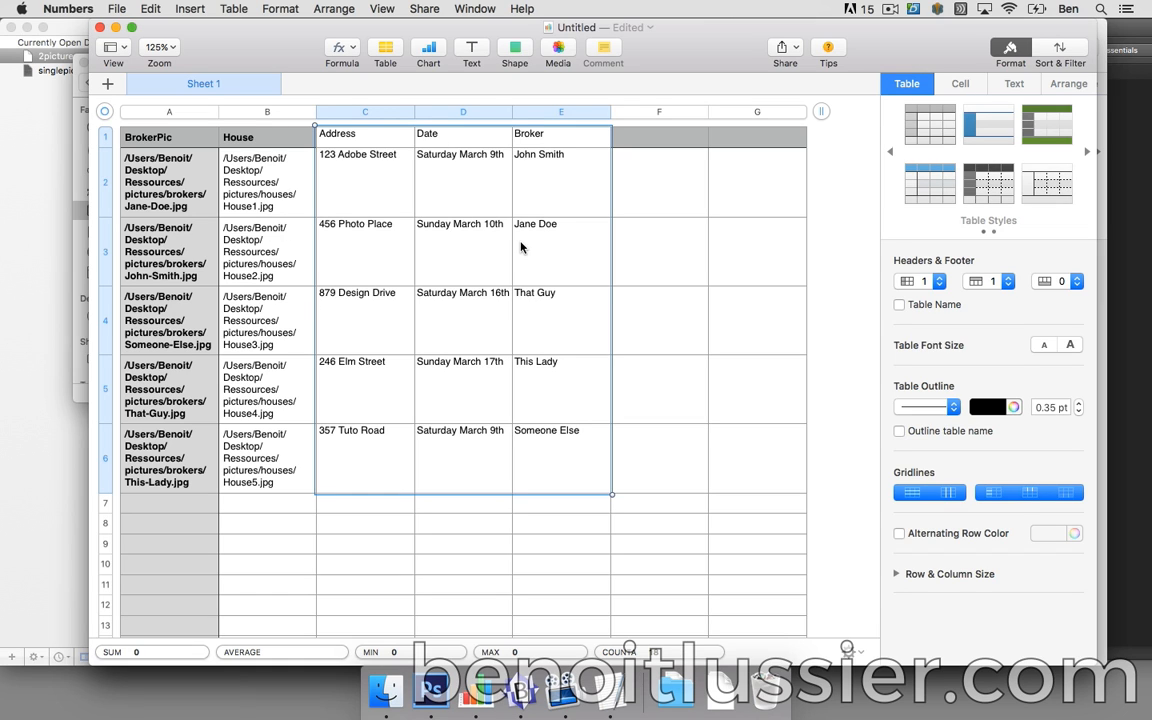
{"action": "left_click", "coordinate": [578, 430]}
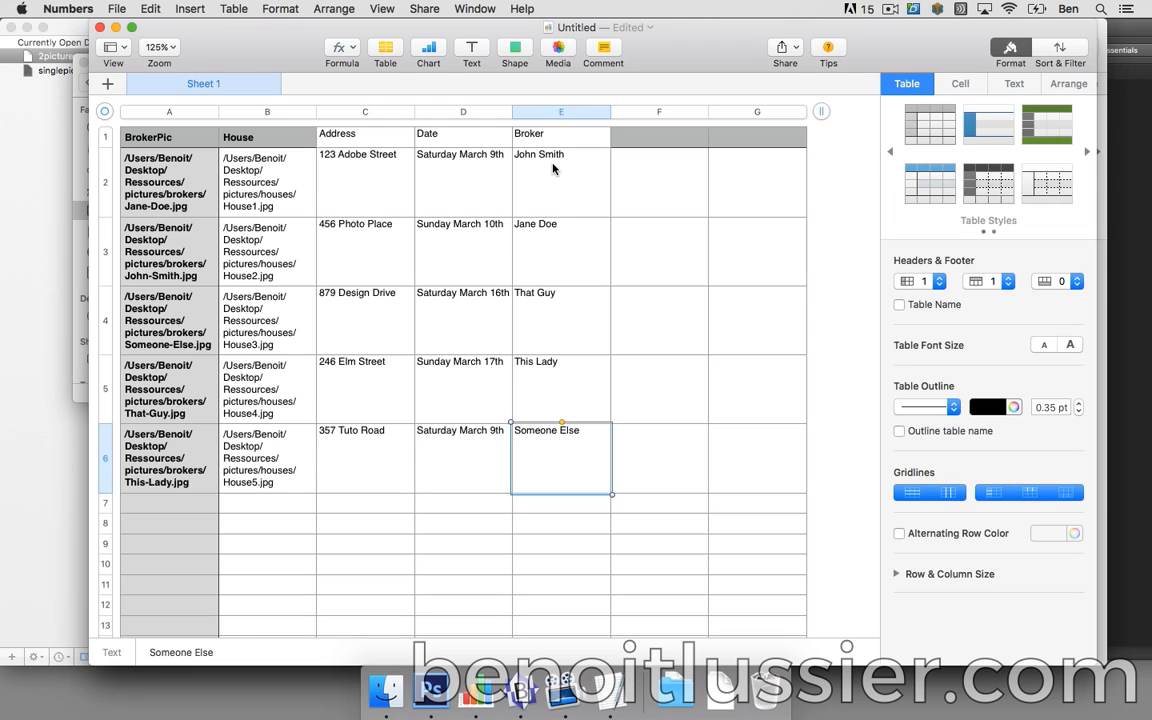
- Add an empty header column before the BrokerPic column
{"action": "left_click", "coordinate": [193, 114]}
{"action": "right_click", "coordinate": [196, 116]}
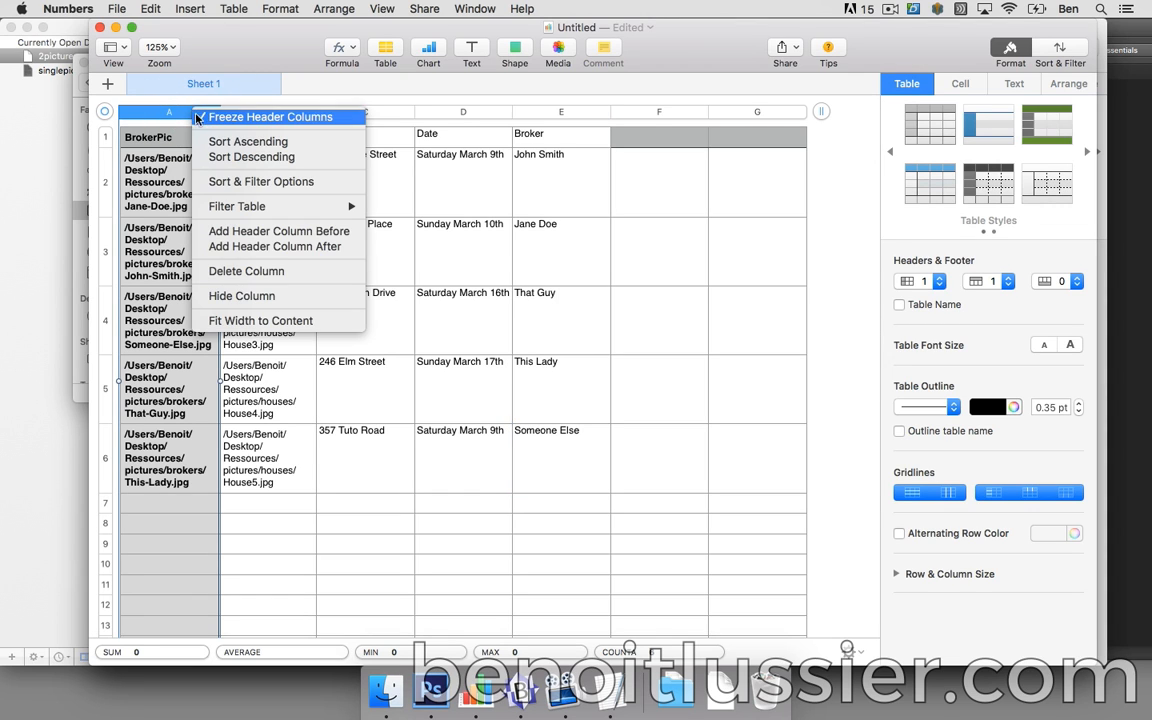
{"action": "left_click", "coordinate": [250, 233]}
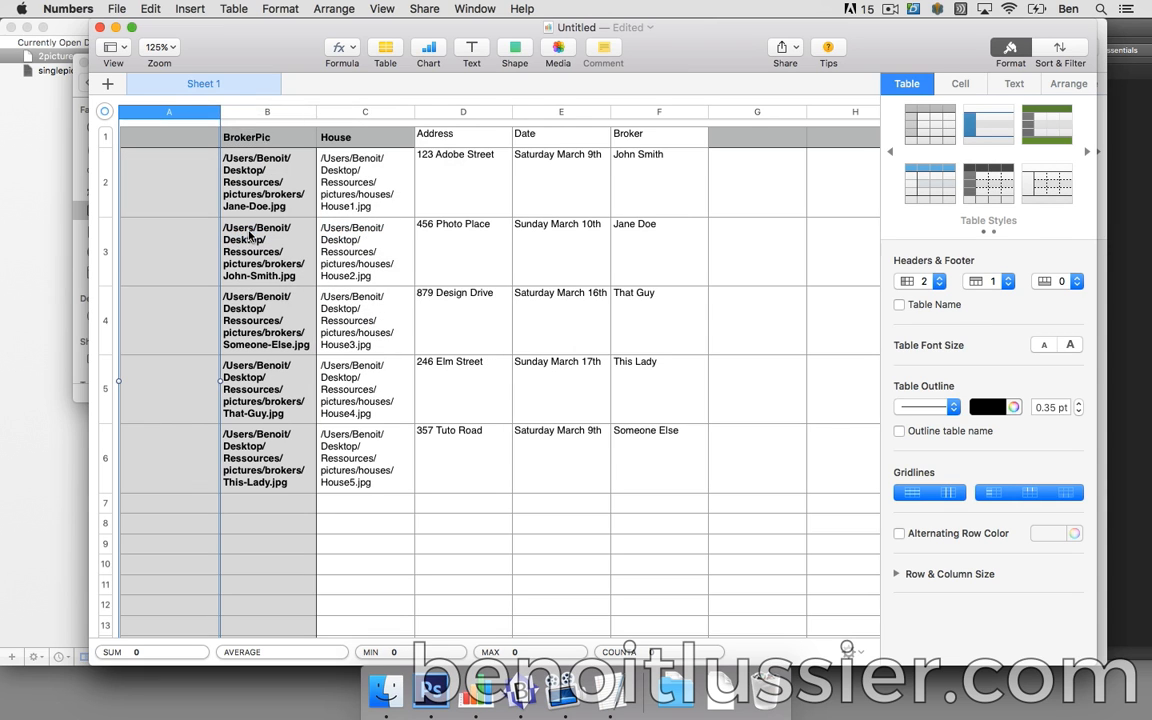
- Move the Broker column from column F into the empty column A, ahead of BrokerPic
{"action": "left_click", "coordinate": [669, 113]}
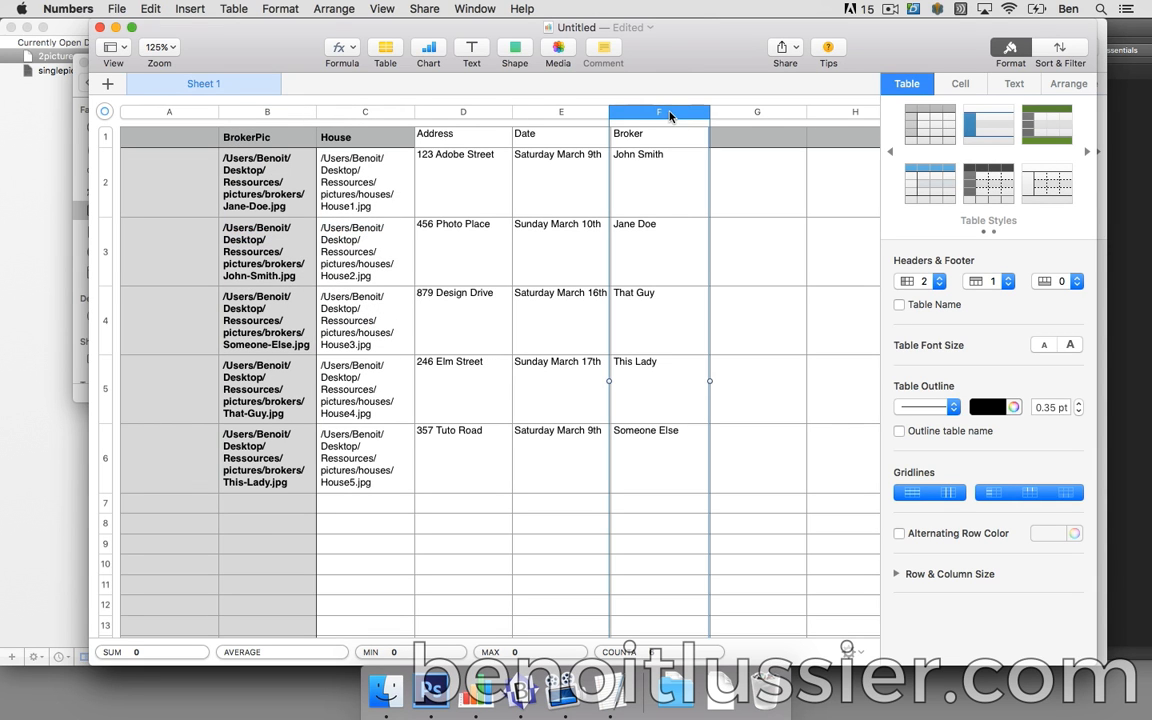
{"action": "left_click", "coordinate": [148, 9]}
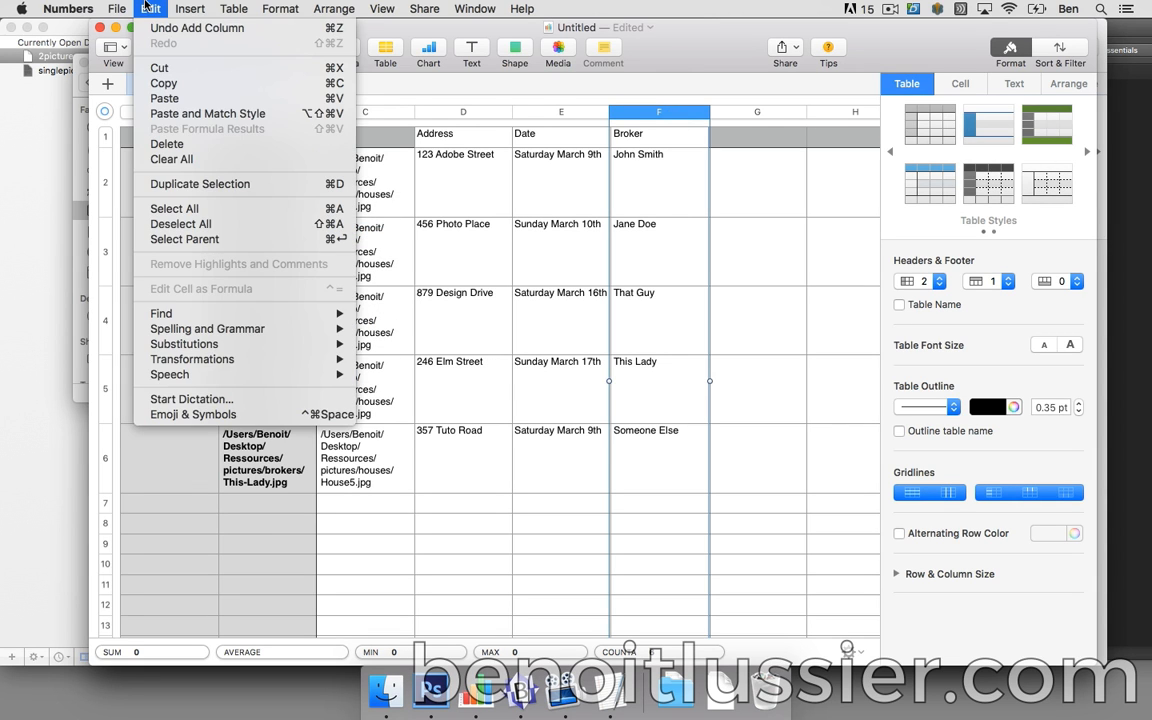
{"action": "left_click", "coordinate": [168, 68]}
{"action": "left_click", "coordinate": [170, 111]}
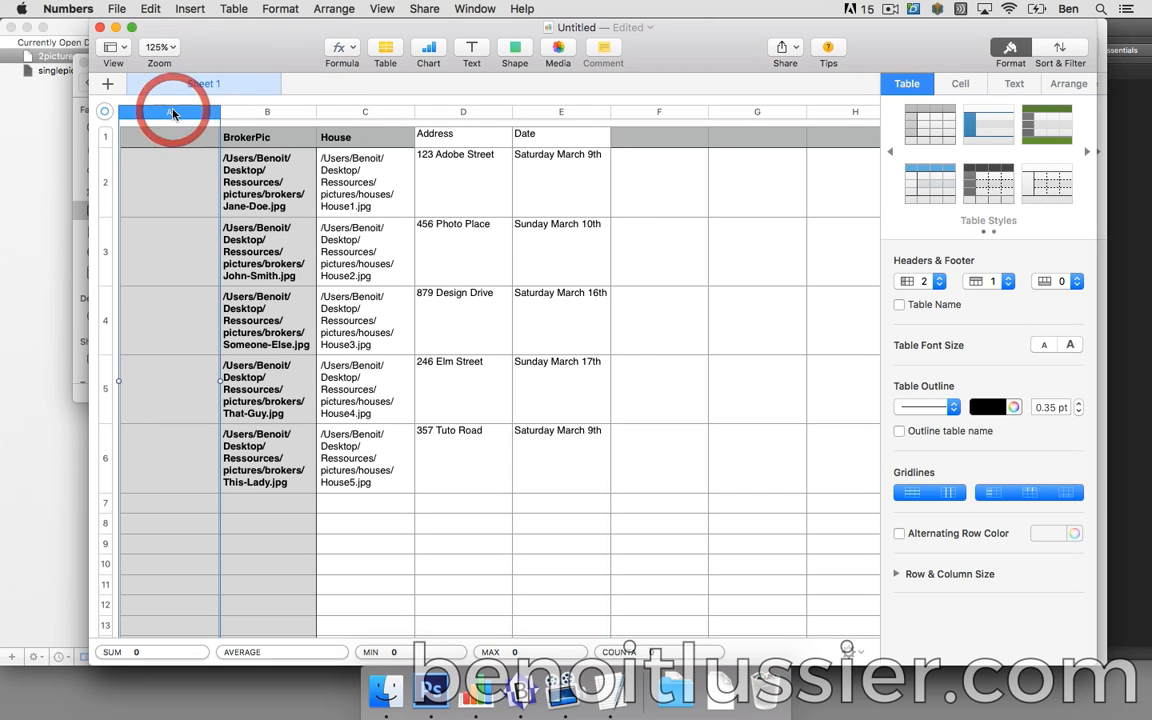
{"action": "left_click", "coordinate": [142, 9]}
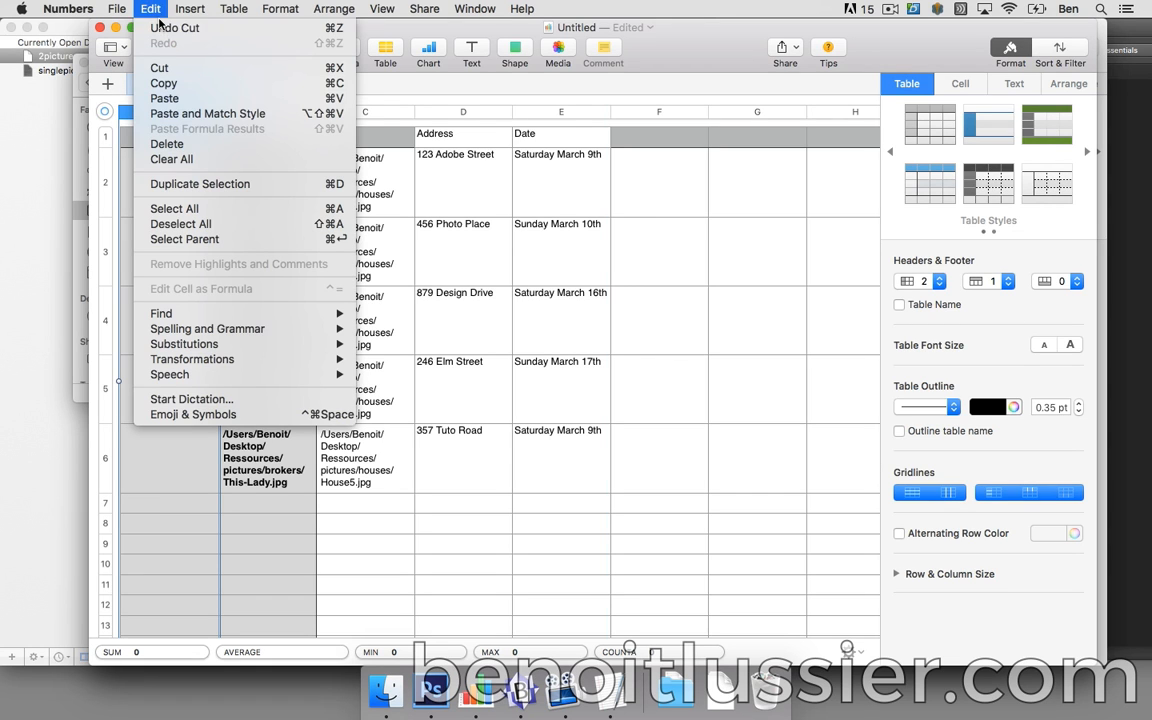
{"action": "left_click", "coordinate": [176, 99]}
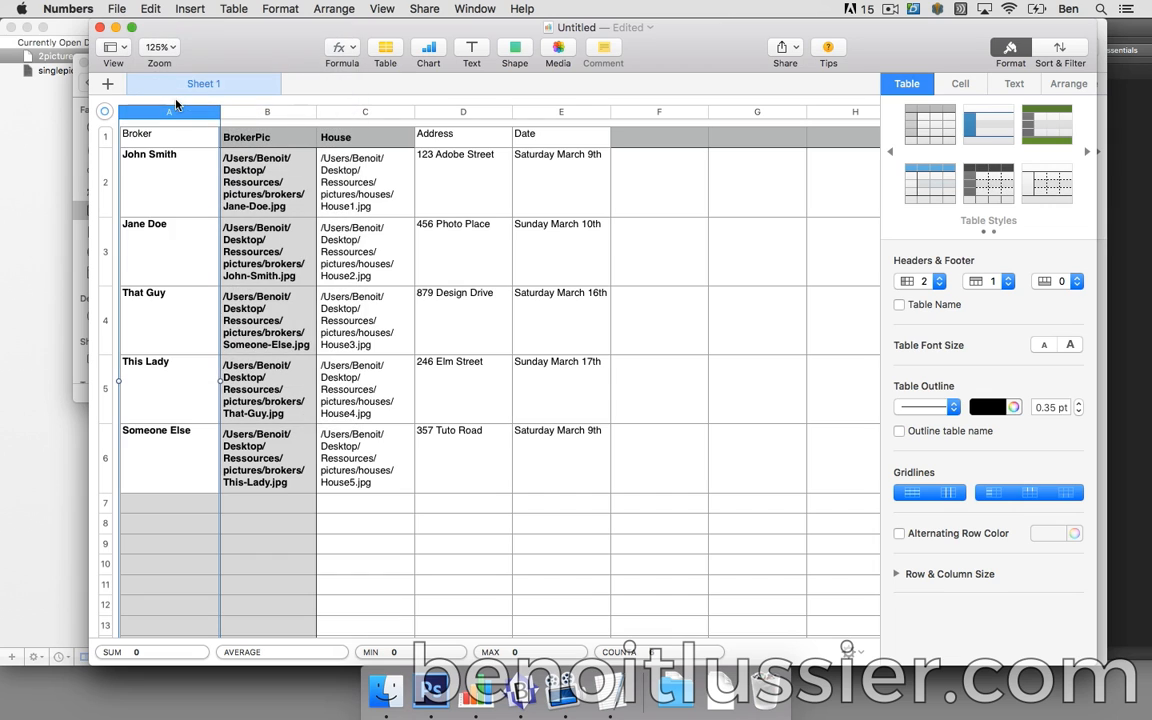
{"action": "left_click", "coordinate": [374, 254]}
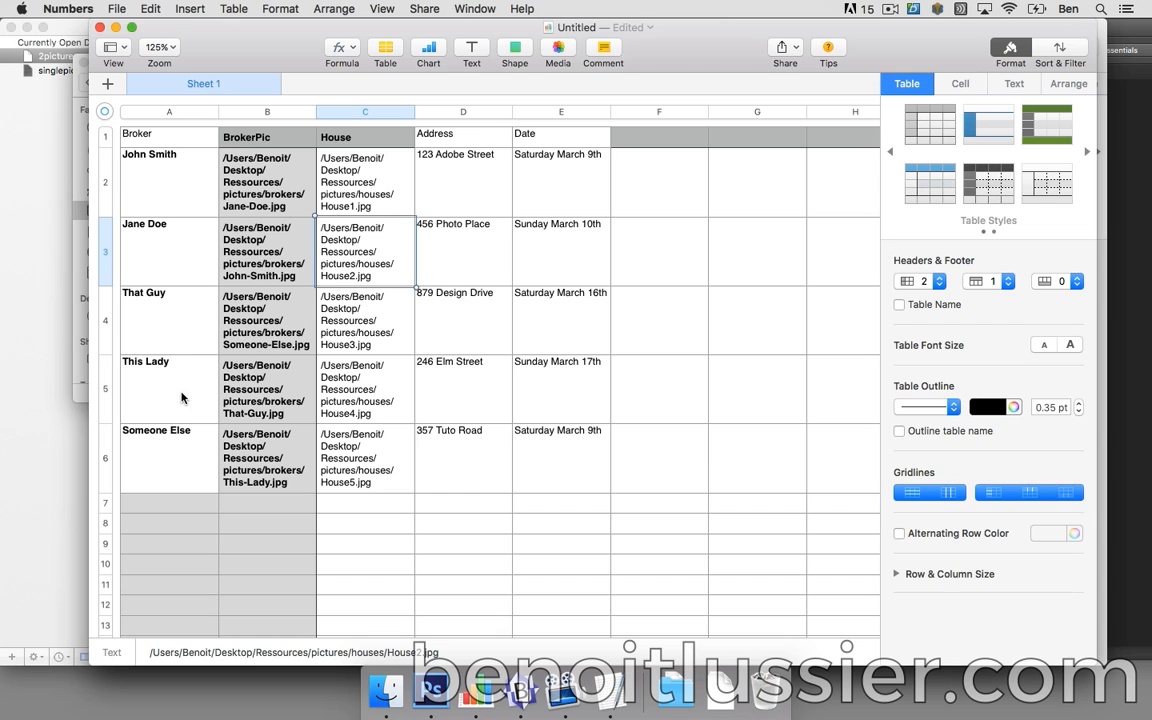
- Export the spreadsheet as a CSV file named allvariables in the Ressources folder
{"action": "left_click", "coordinate": [112, 8]}
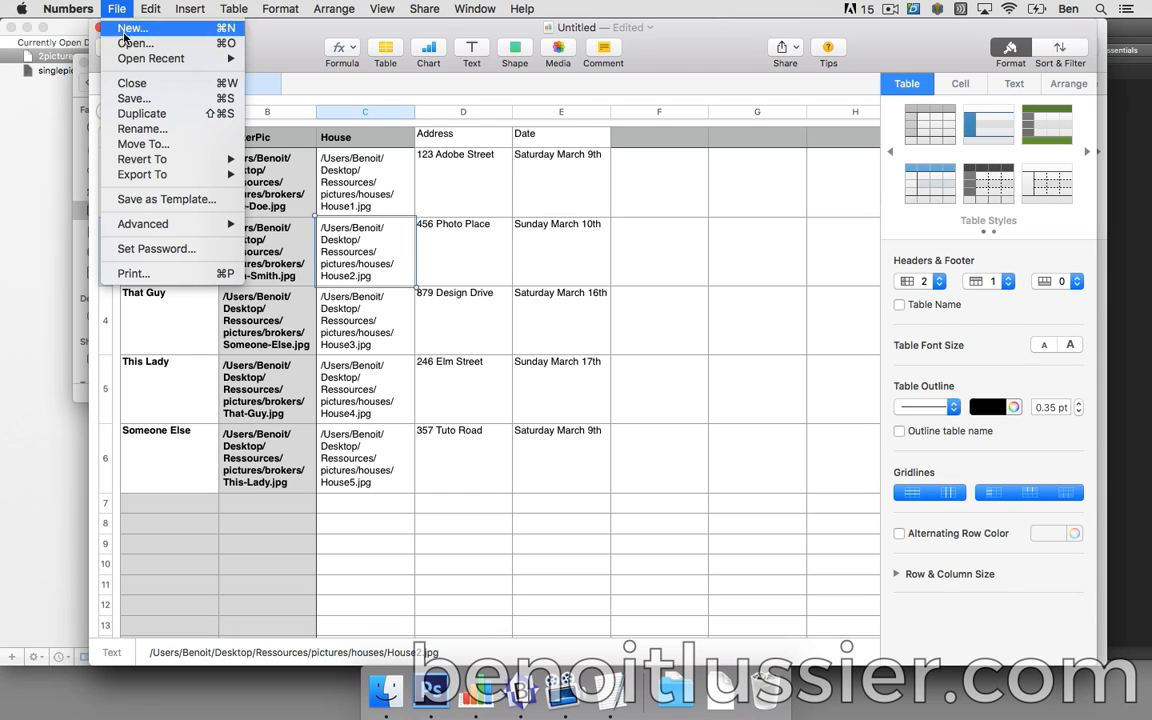
{"action": "mouse_move", "coordinate": [146, 174]}
{"action": "left_click", "coordinate": [283, 207]}
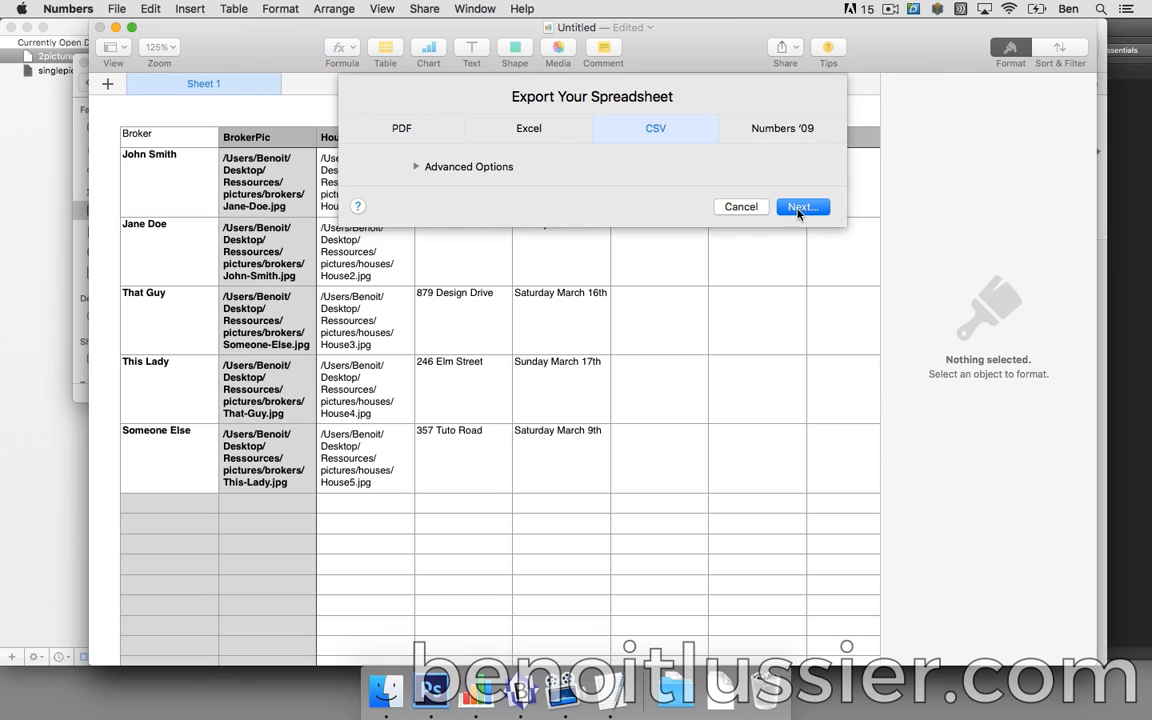
{"action": "left_click", "coordinate": [800, 207]}
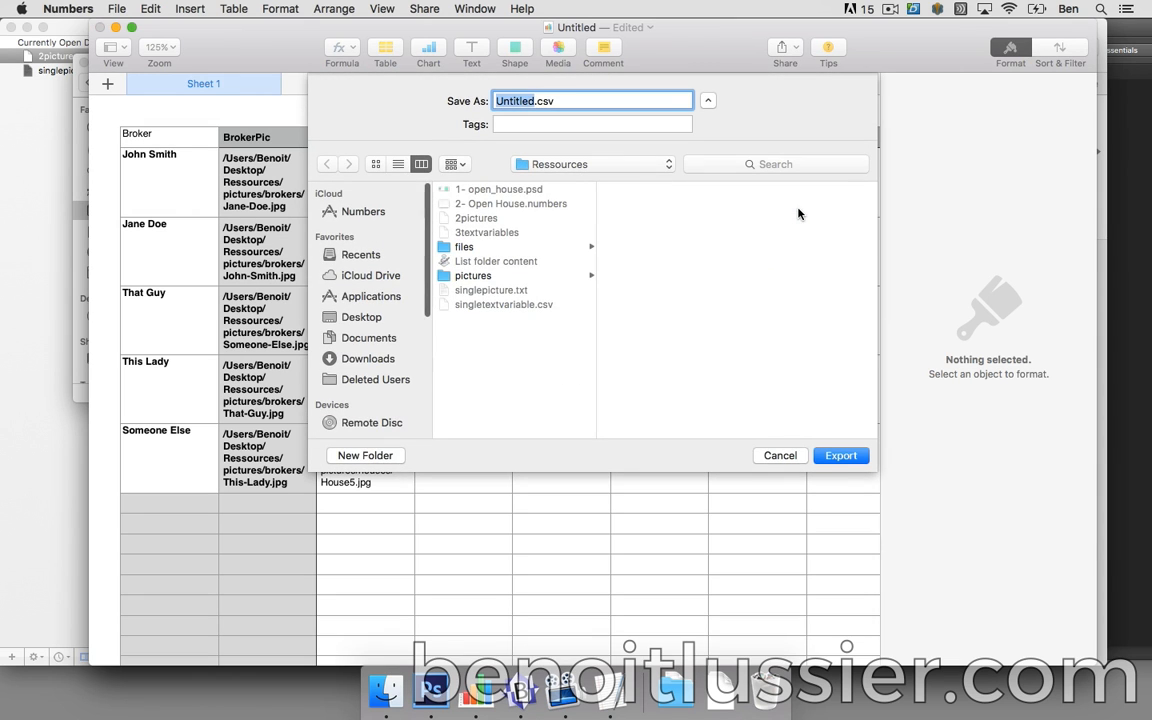
{"action": "type", "text": "allvariabl"}
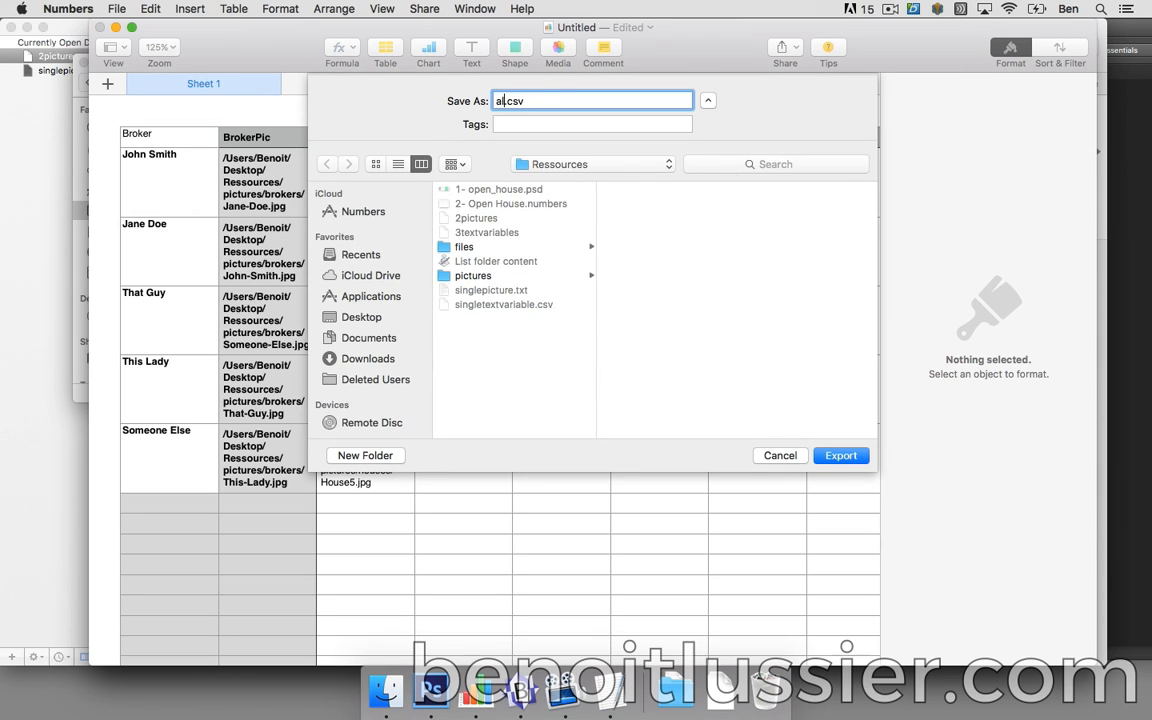
{"action": "type", "text": "es"}
{"action": "left_click", "coordinate": [843, 456]}
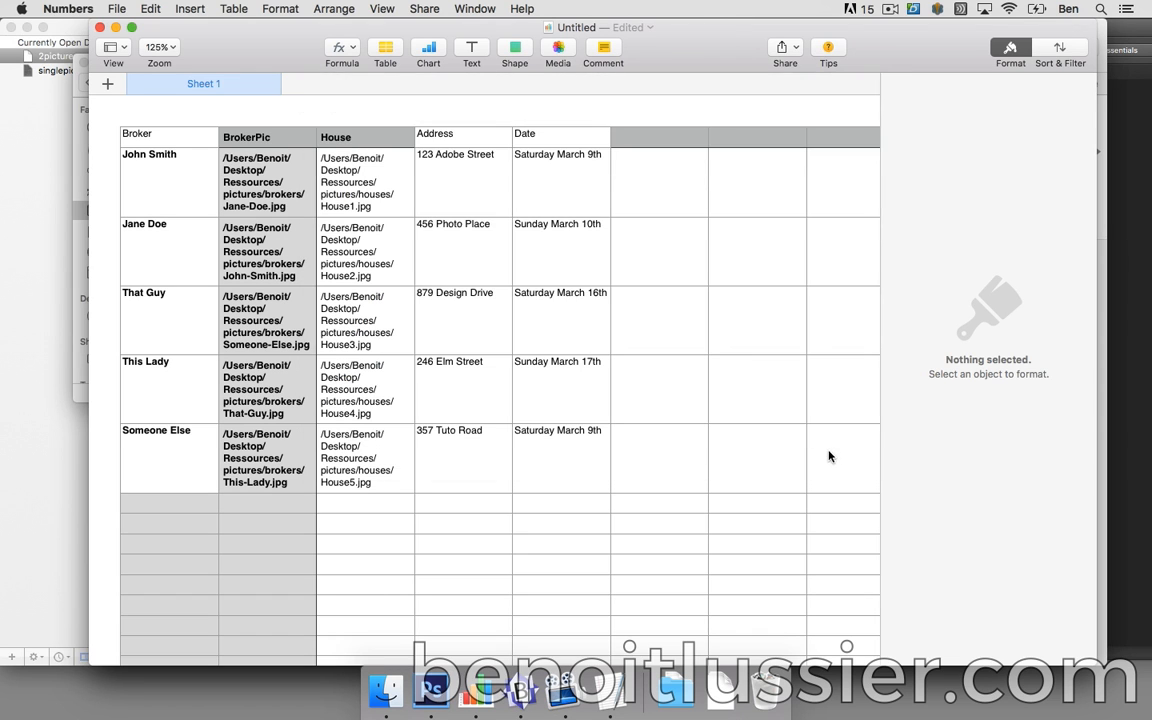
- Open the allvariables file from the Ressources folder in BBEdit
{"action": "left_click", "coordinate": [386, 688]}
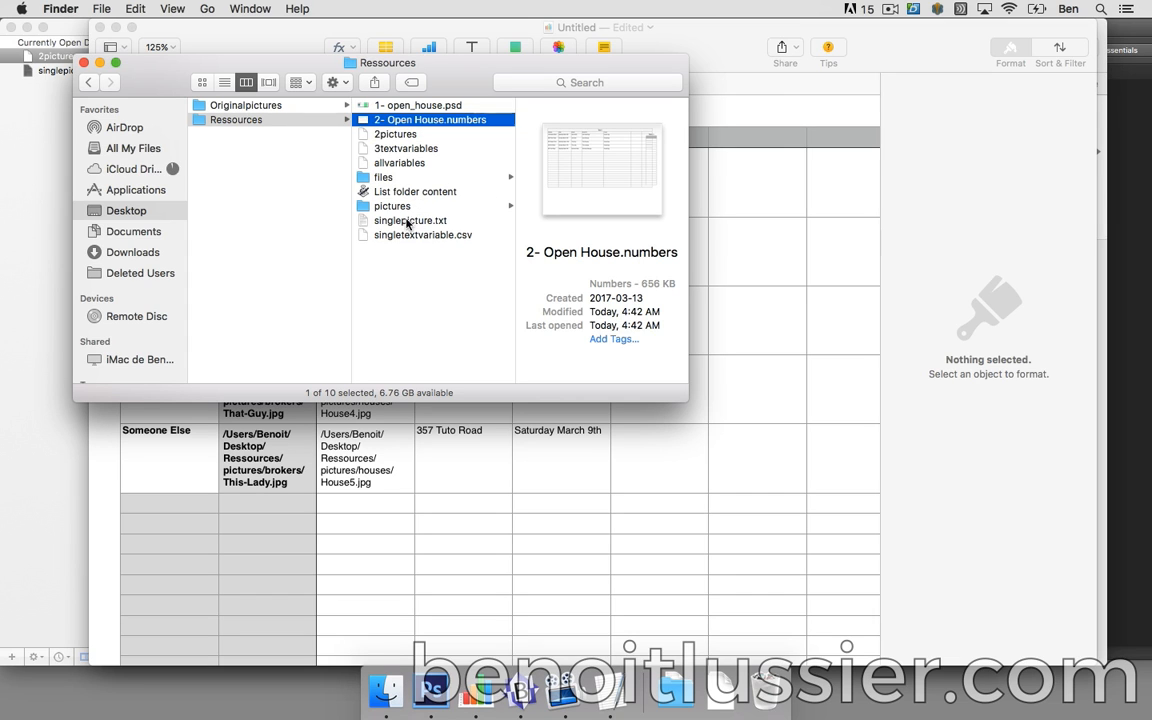
{"action": "left_click", "coordinate": [395, 163]}
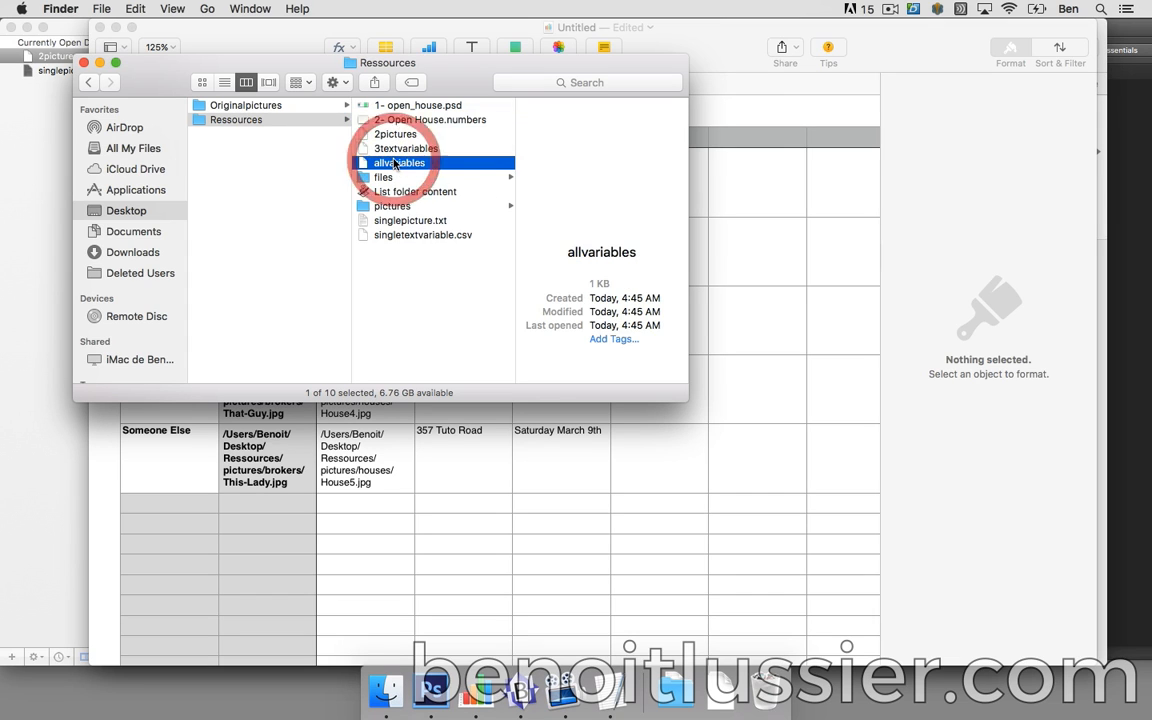
{"action": "left_click_drag", "start_coordinate": [395, 163], "coordinate": [521, 690]}
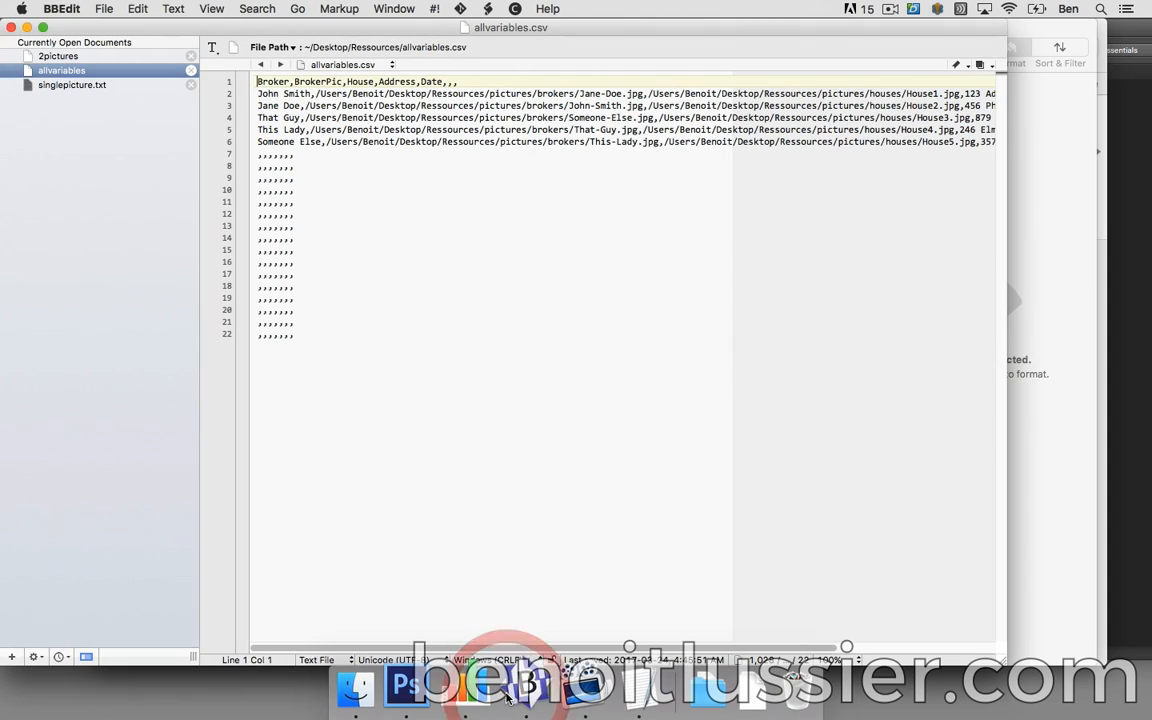
- Copy the seven commas of one empty row, line 16, in allvariables.csv
{"action": "left_click_drag", "start_coordinate": [298, 262], "coordinate": [252, 263]}
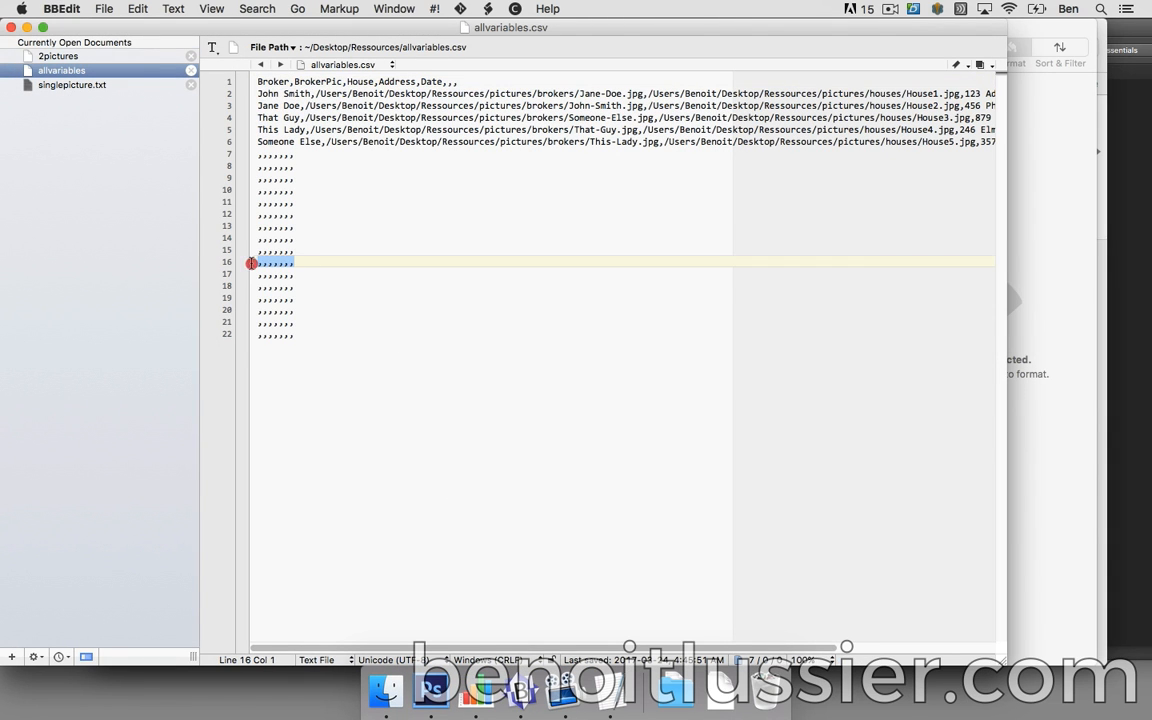
{"action": "left_click", "coordinate": [137, 8]}
{"action": "left_click", "coordinate": [152, 98]}
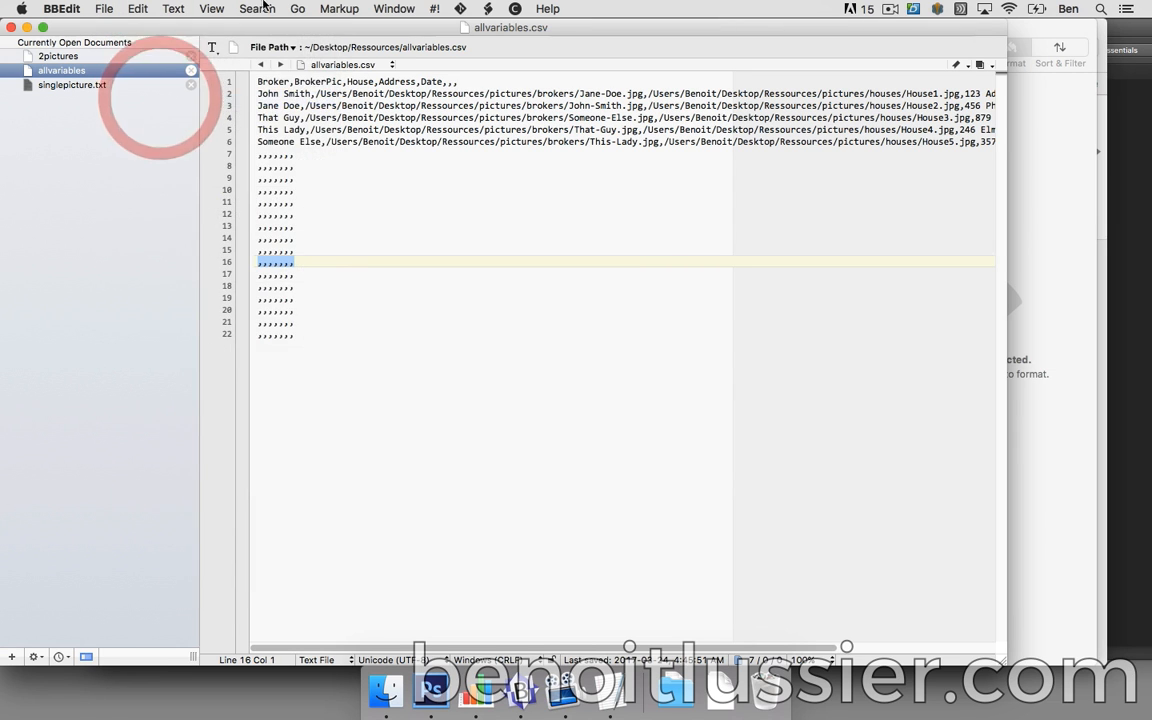
- Replace every occurrence of the copied seven-comma string with nothing to clear the empty rows
{"action": "left_click", "coordinate": [298, 8]}
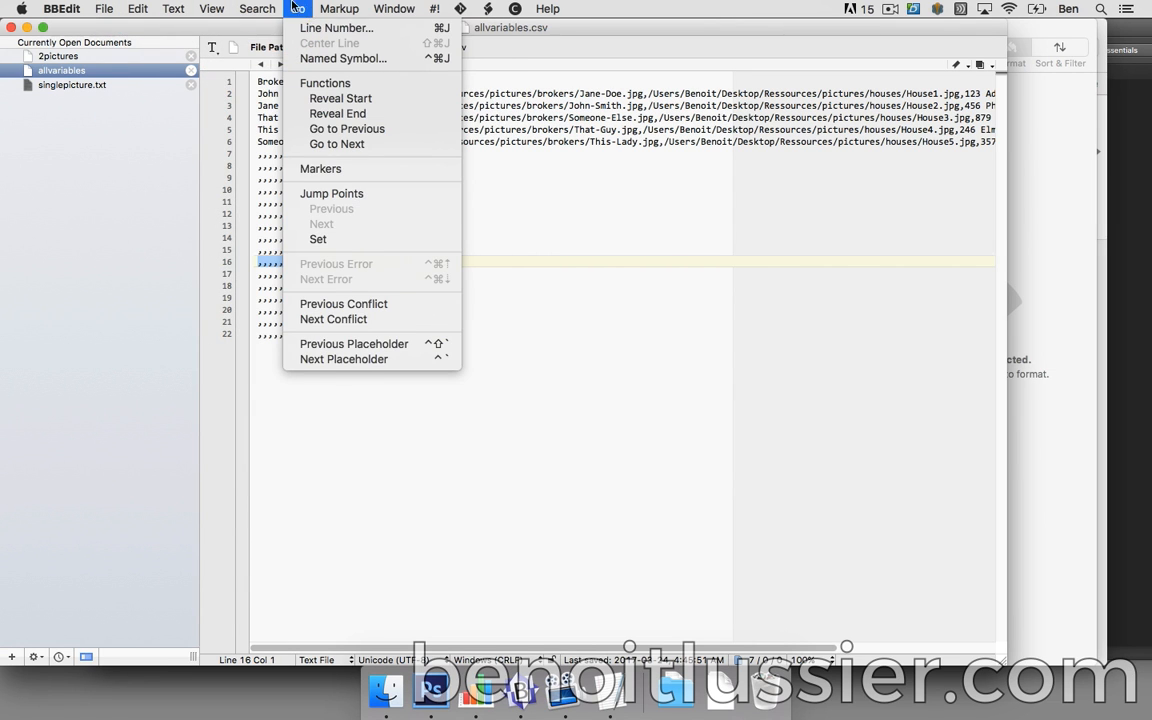
{"action": "mouse_move", "coordinate": [257, 8]}
{"action": "left_click", "coordinate": [263, 30]}
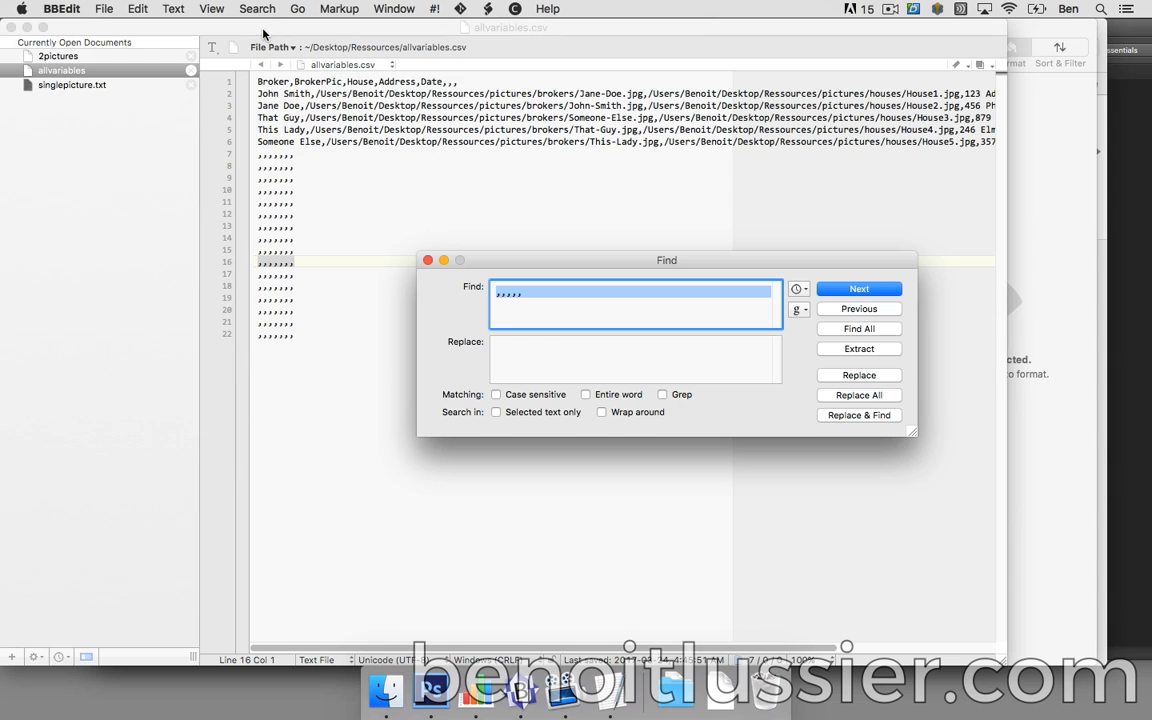
{"action": "left_click", "coordinate": [137, 8]}
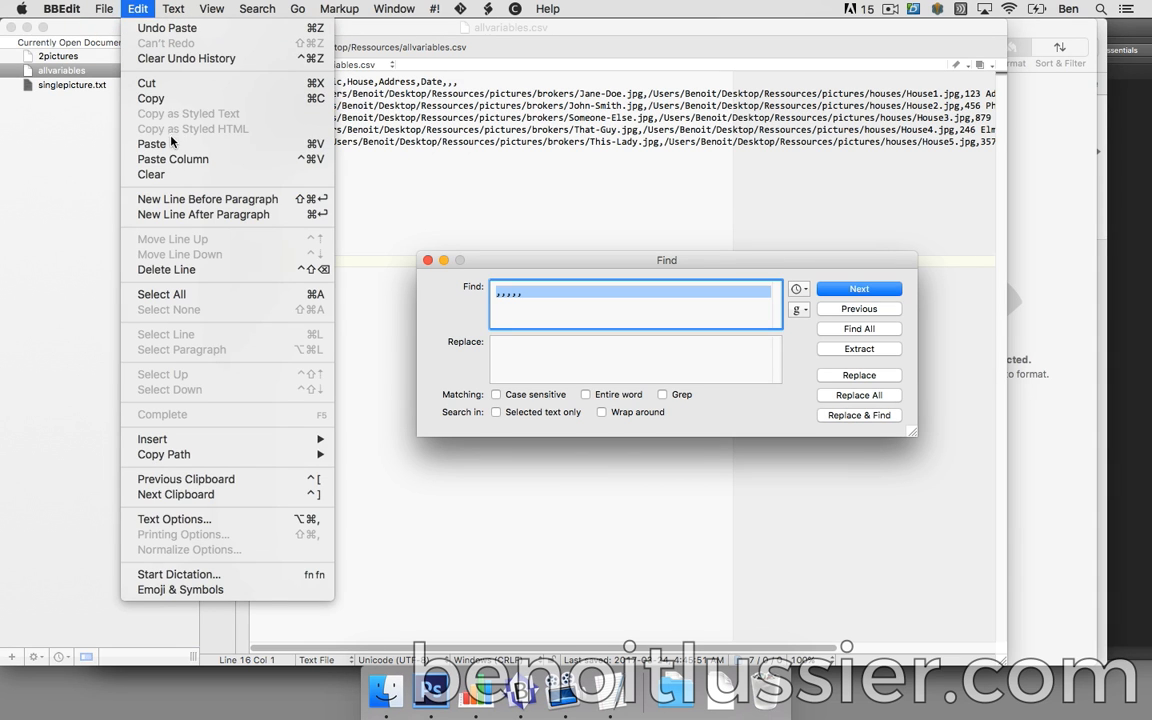
{"action": "left_click", "coordinate": [152, 143]}
{"action": "left_click", "coordinate": [869, 397]}
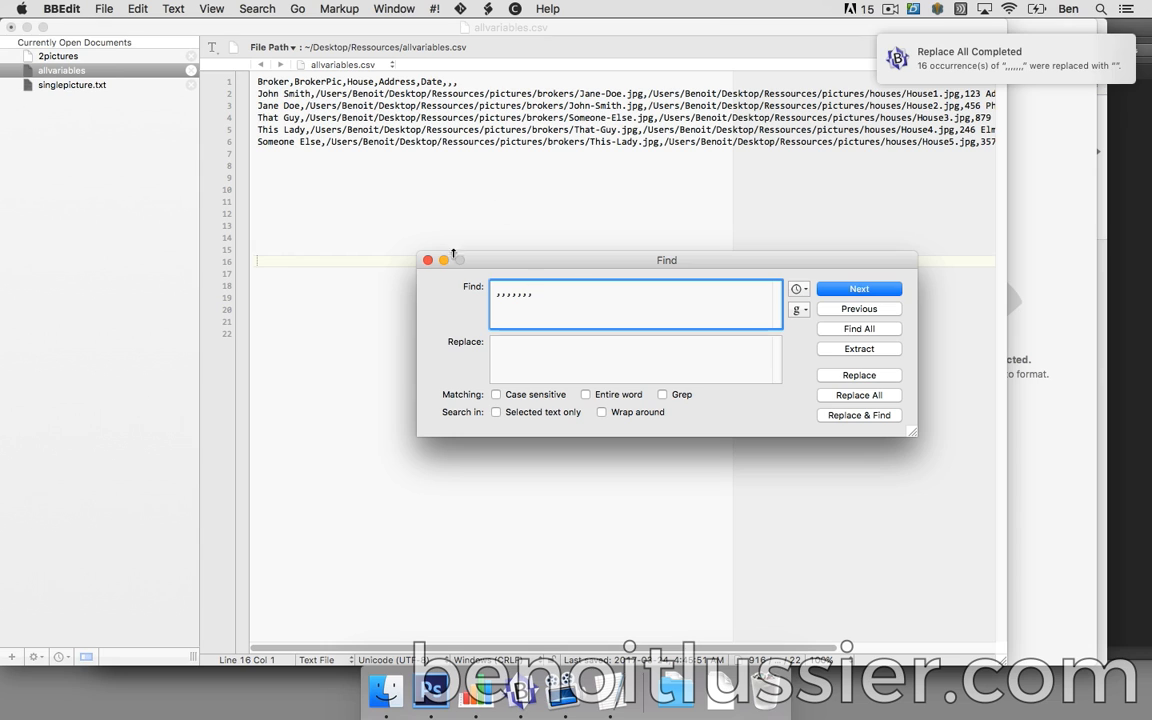
- Copy the three surplus commas following Date in the heading line
{"action": "left_click", "coordinate": [440, 81]}
{"action": "left_click_drag", "start_coordinate": [457, 81], "coordinate": [440, 81]}
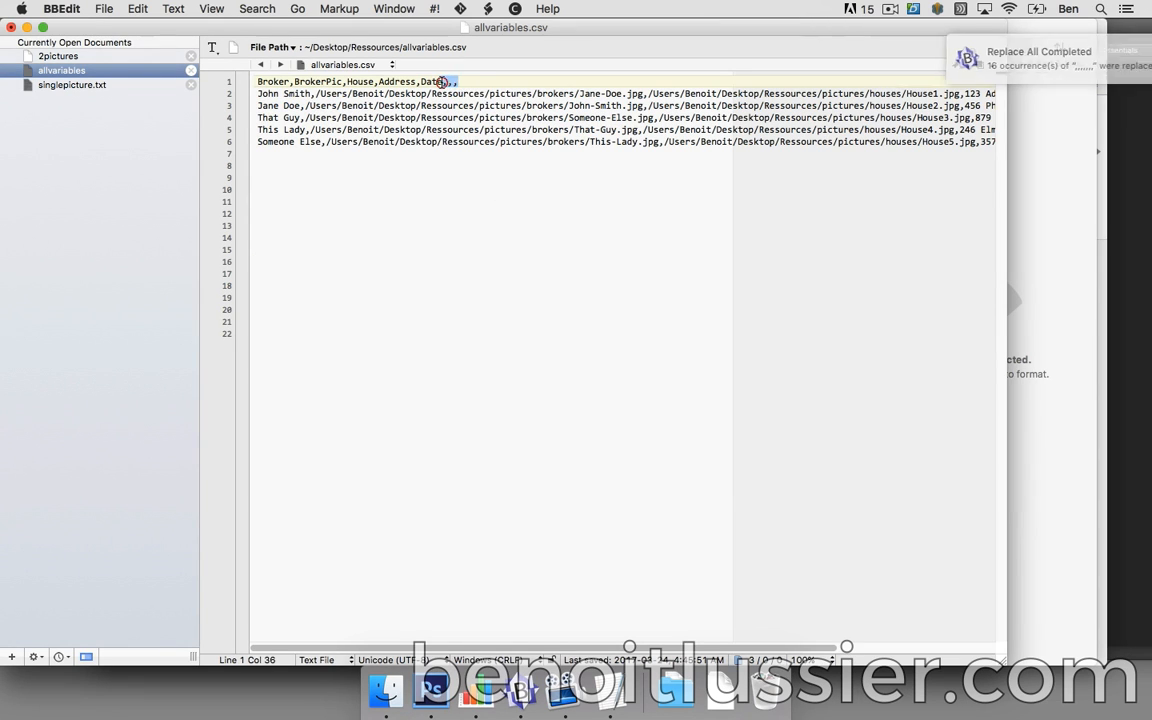
{"action": "left_click", "coordinate": [133, 8]}
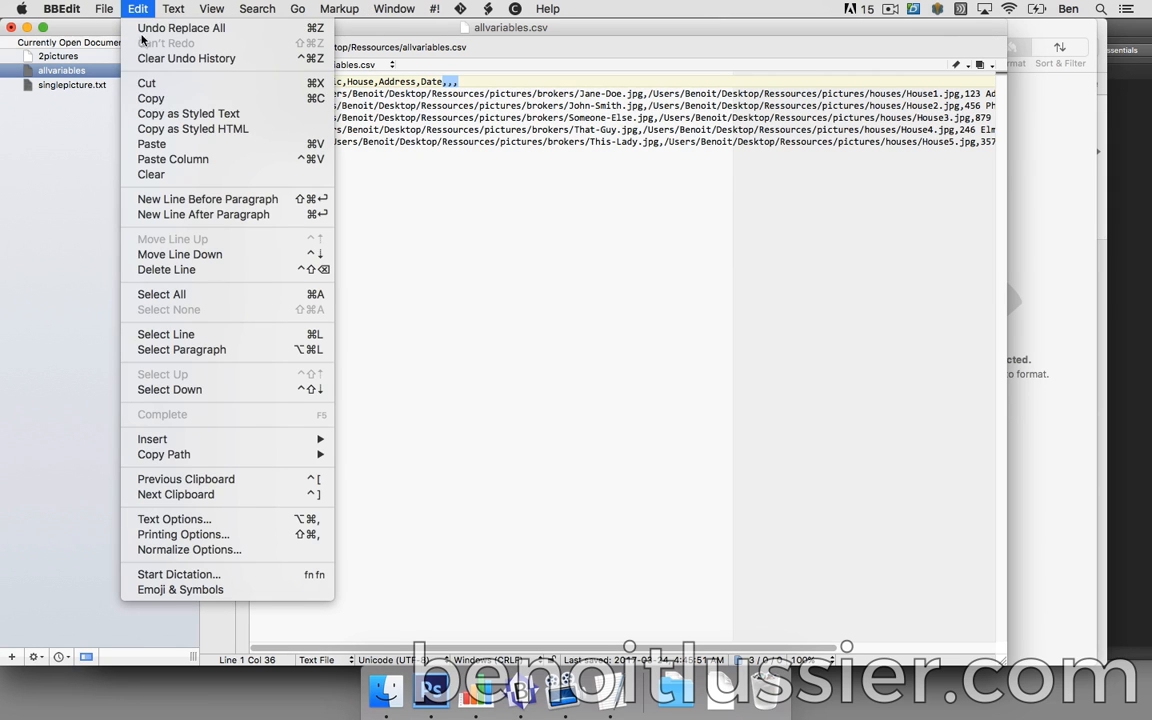
{"action": "left_click", "coordinate": [158, 93]}
- Replace every occurrence of the copied three-comma string with nothing in allvariables.csv and save the file
{"action": "left_click", "coordinate": [408, 8]}
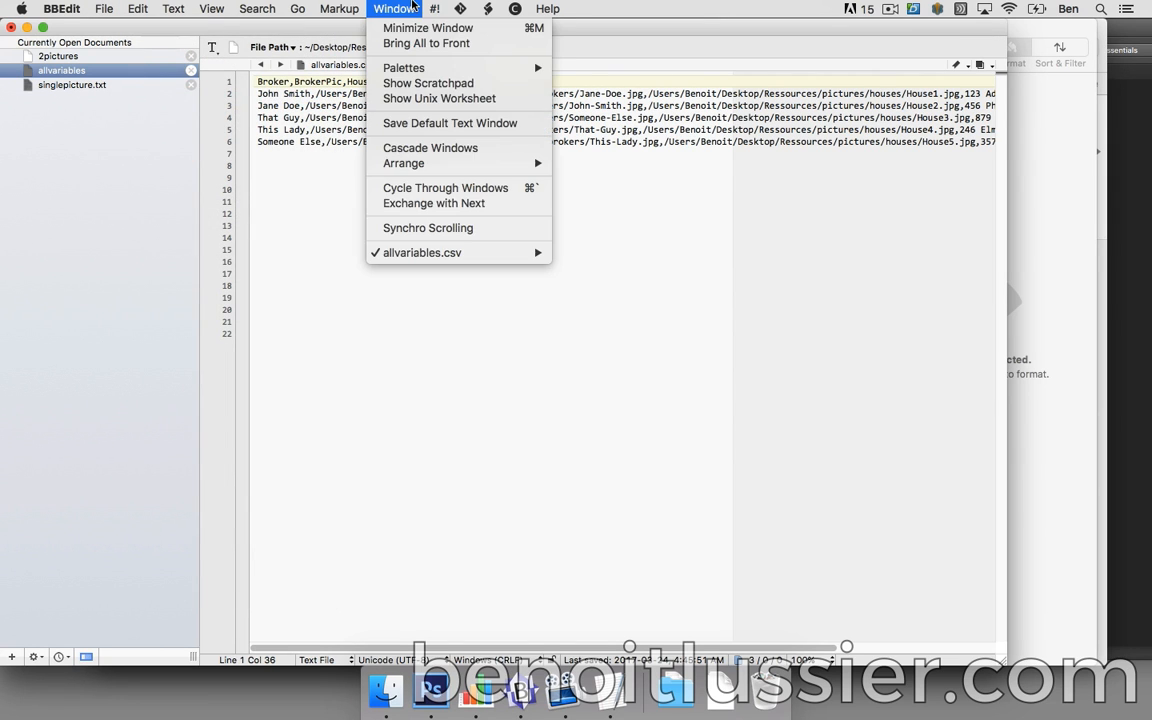
{"action": "left_click", "coordinate": [580, 214]}
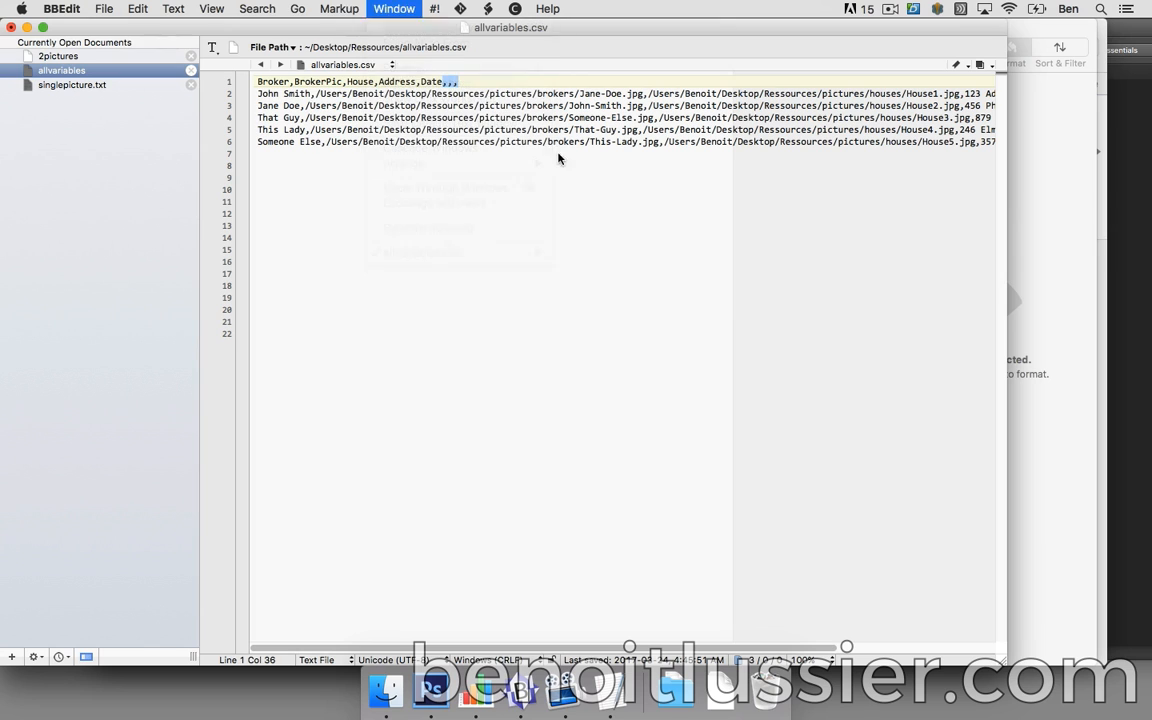
{"action": "left_click", "coordinate": [297, 8]}
{"action": "mouse_move", "coordinate": [257, 8]}
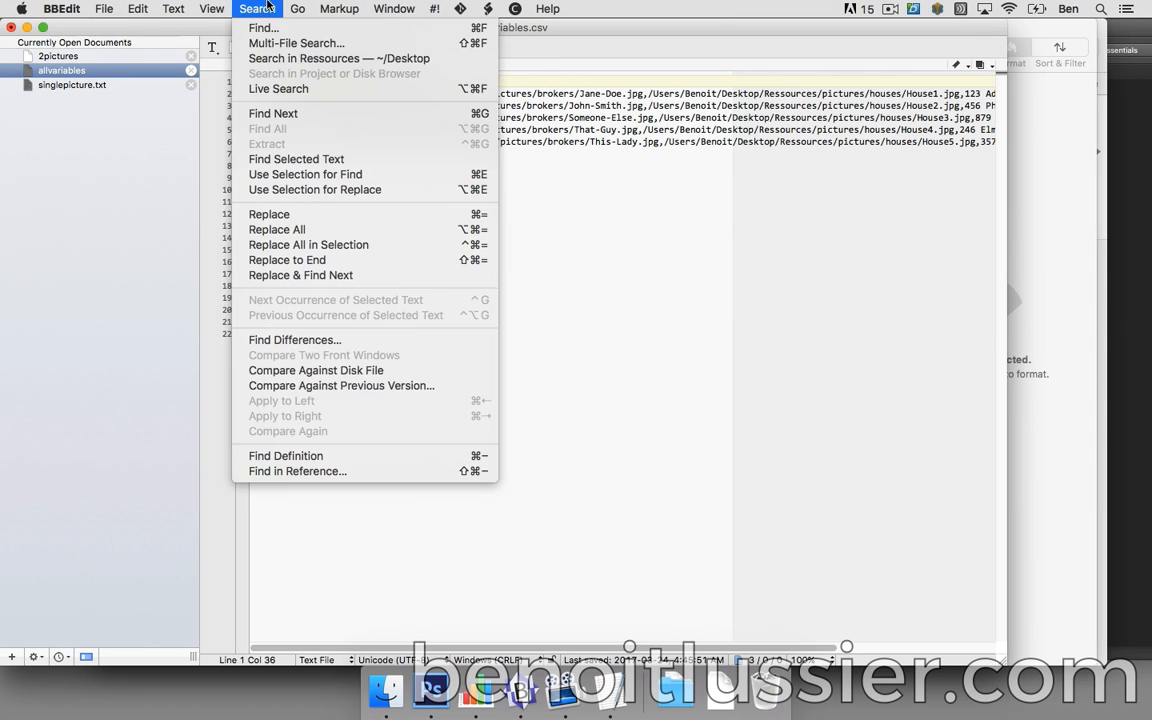
{"action": "left_click", "coordinate": [240, 28]}
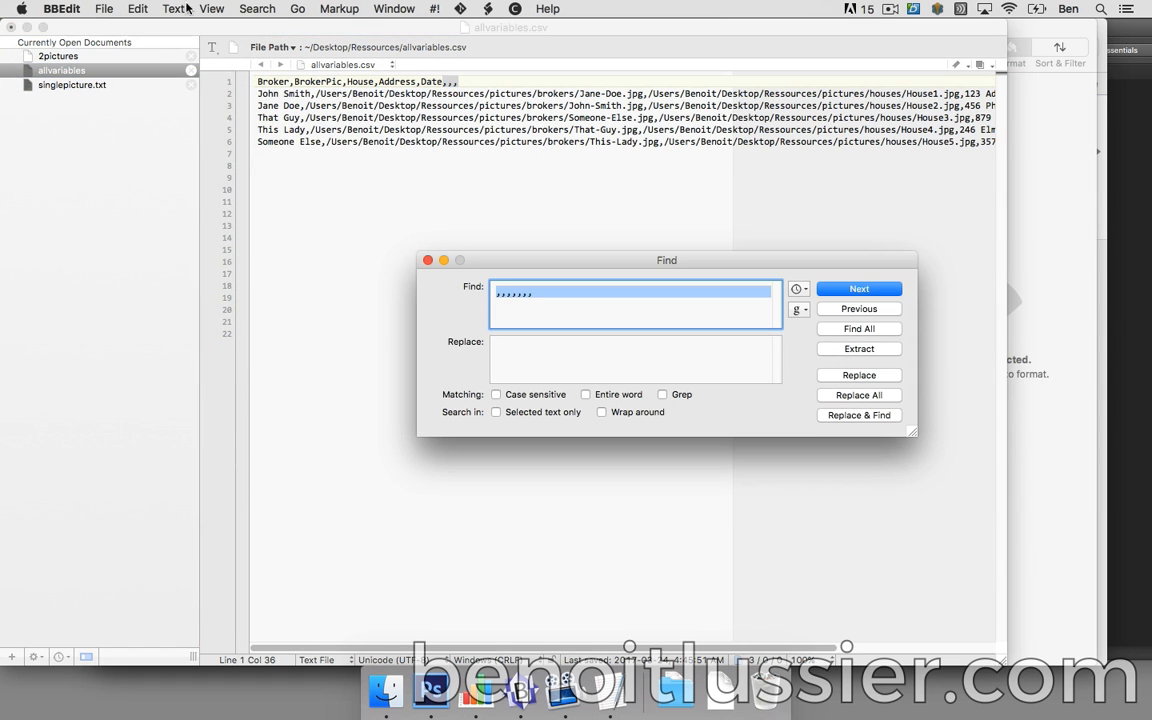
{"action": "left_click", "coordinate": [140, 8]}
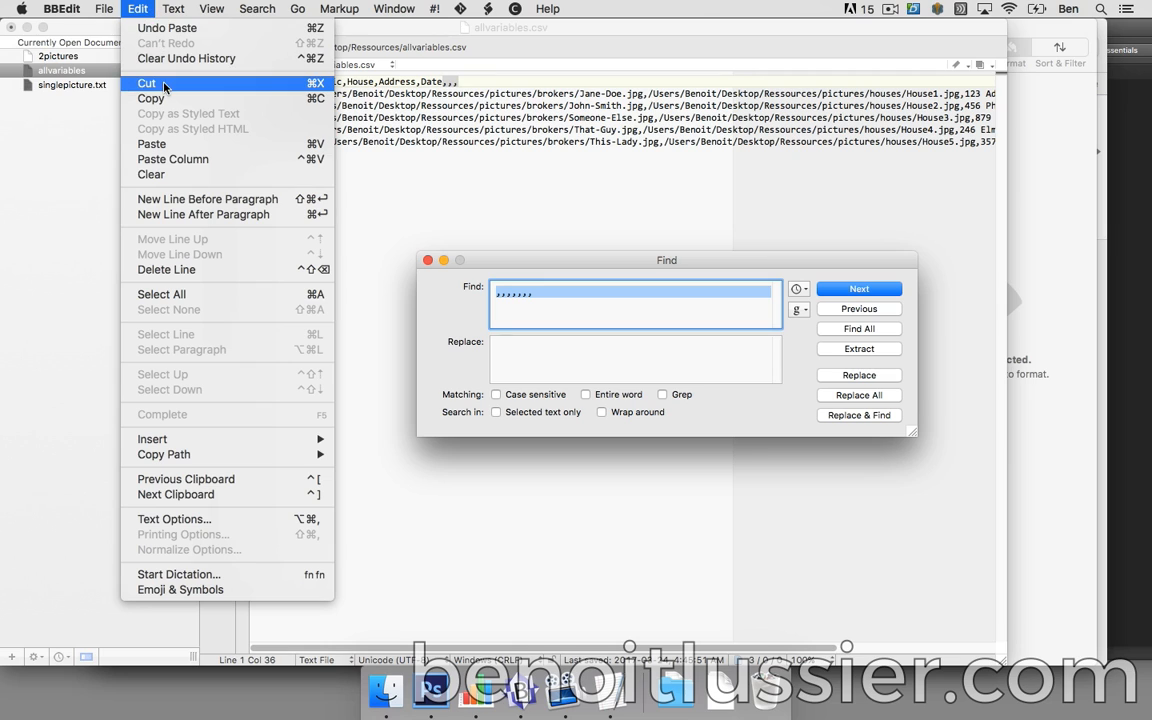
{"action": "left_click", "coordinate": [205, 146]}
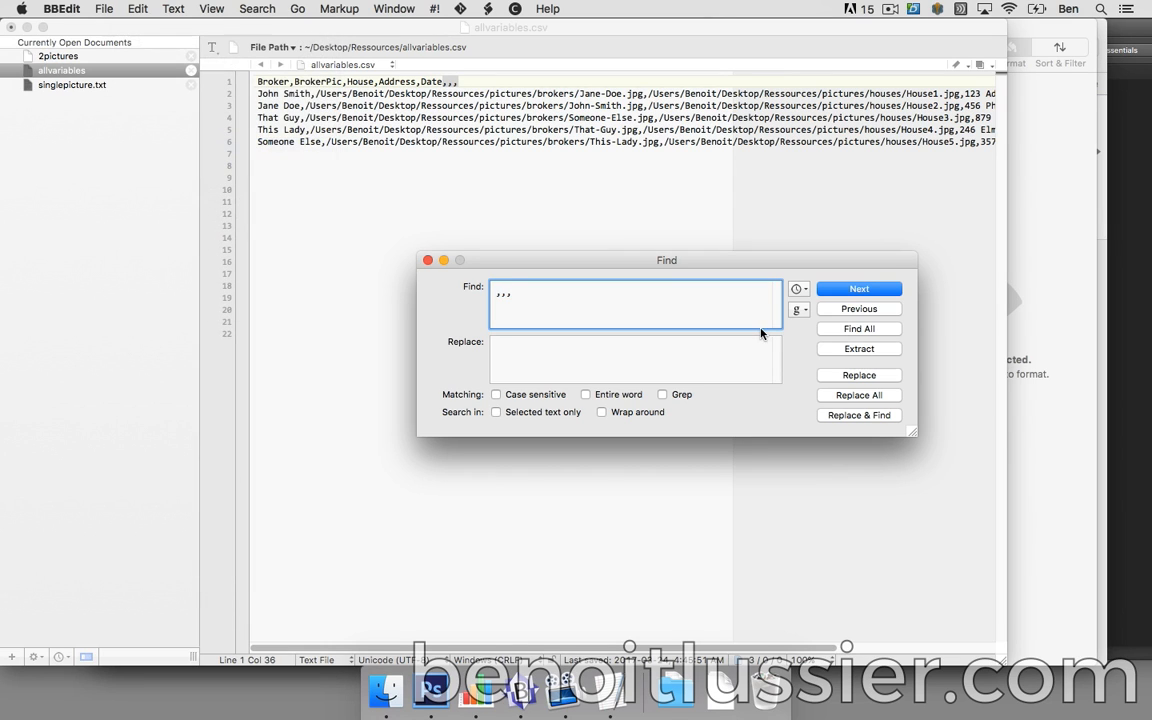
{"action": "left_click", "coordinate": [862, 393]}
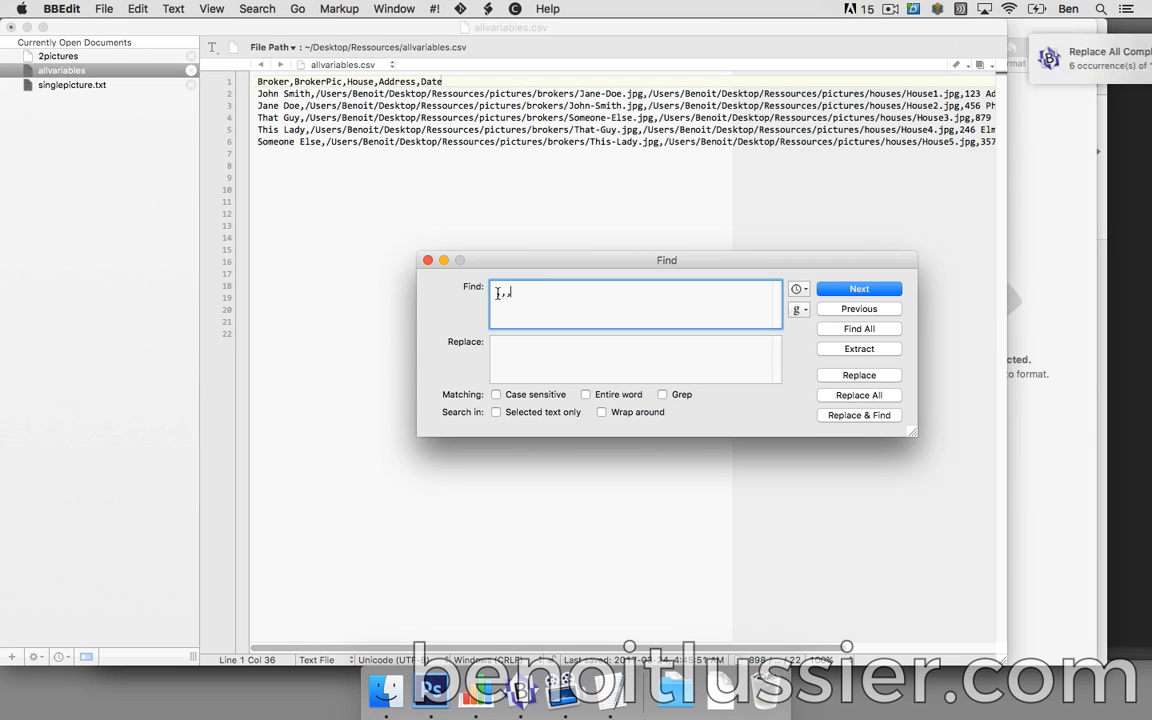
{"action": "left_click", "coordinate": [426, 258]}
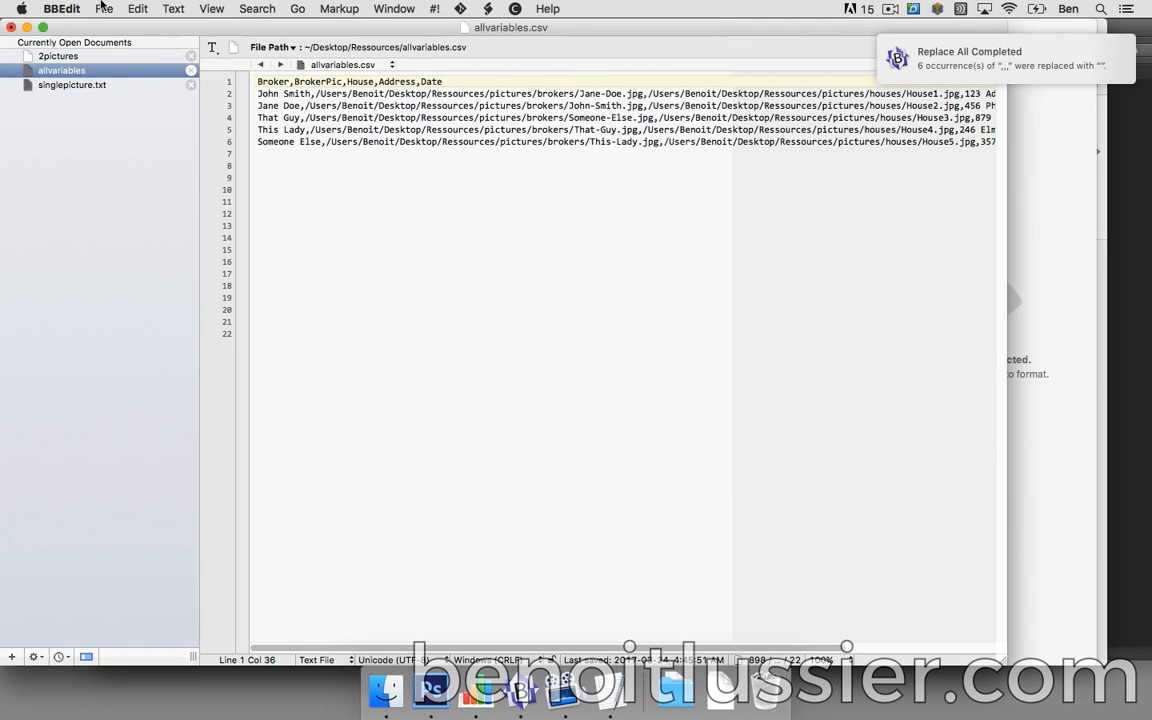
{"action": "left_click", "coordinate": [103, 9]}
{"action": "left_click", "coordinate": [145, 233]}
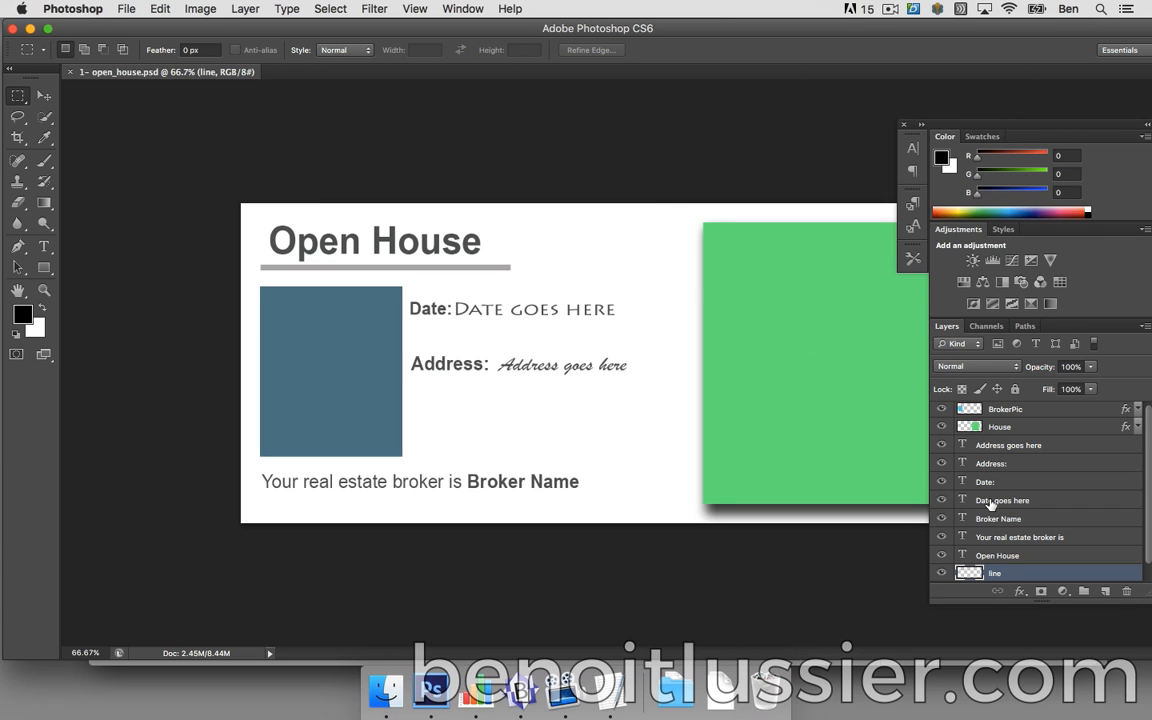
- Load the BrokerPic layer's pixels as a selection to check its extent, and clear the selection
{"action": "left_click", "coordinate": [1003, 411]}
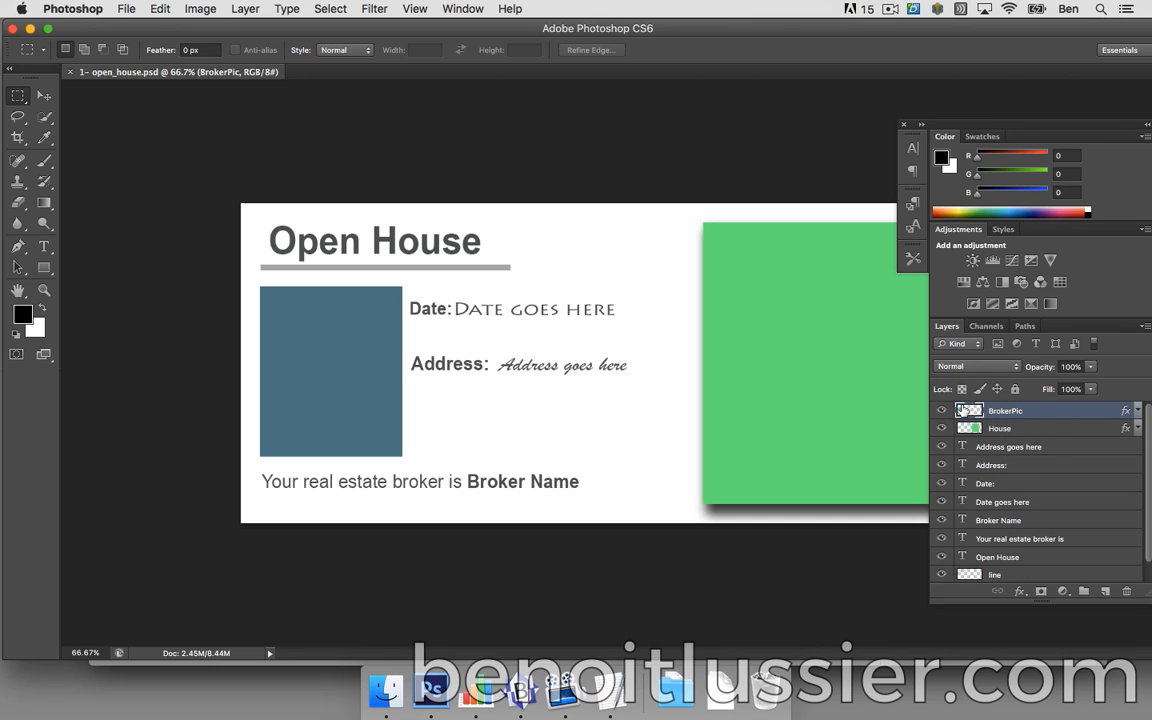
{"action": "left_click", "coordinate": [962, 410], "text": "super"}
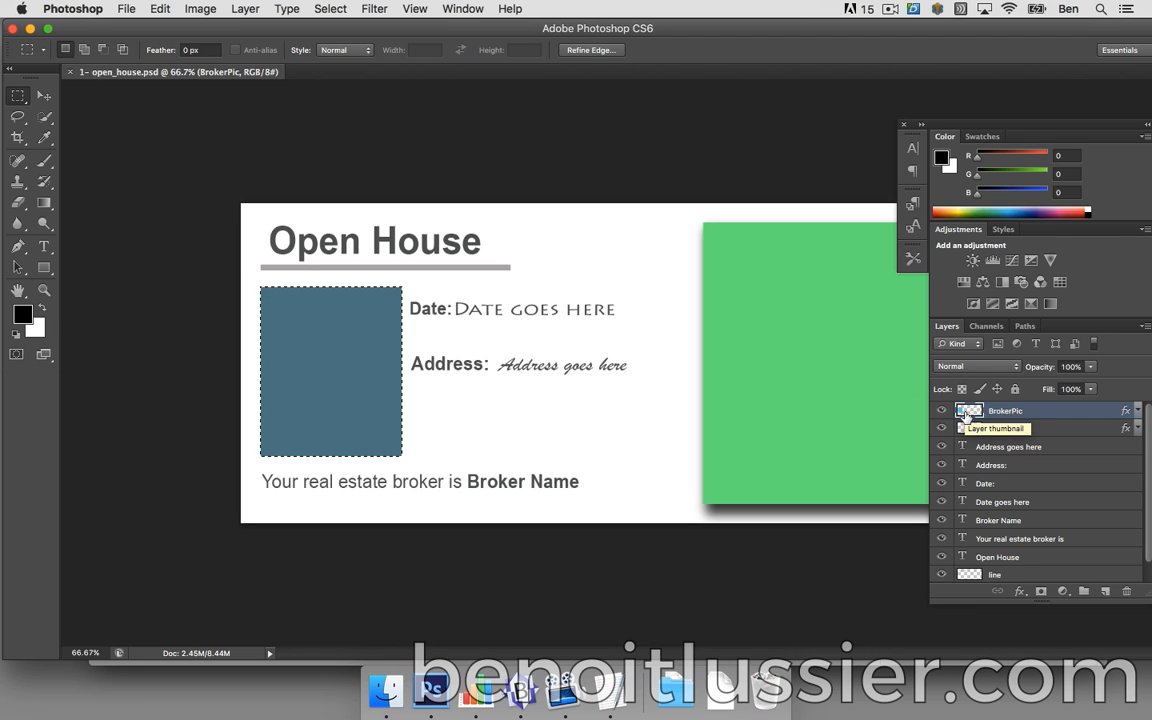
{"action": "left_click", "coordinate": [753, 370]}
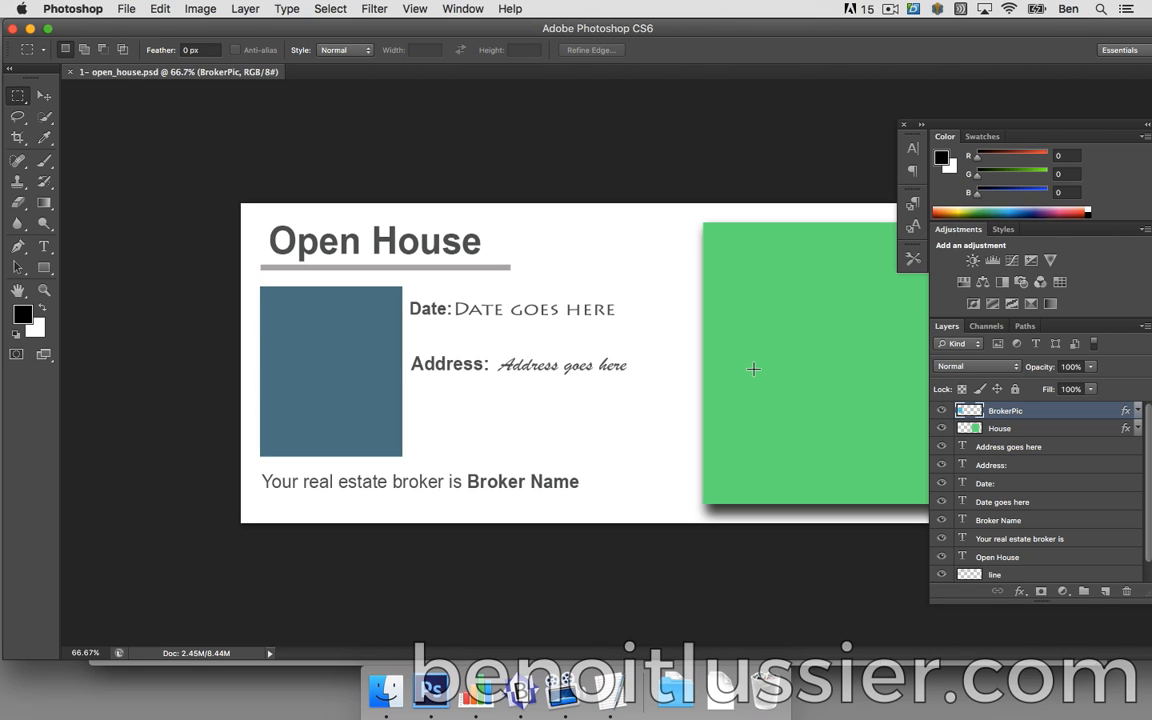
- Toggle the "Address goes here" layer's visibility off and on to identify its text, and make that layer active
{"action": "left_click", "coordinate": [941, 450]}
{"action": "left_click", "coordinate": [941, 450]}
{"action": "left_click", "coordinate": [941, 446]}
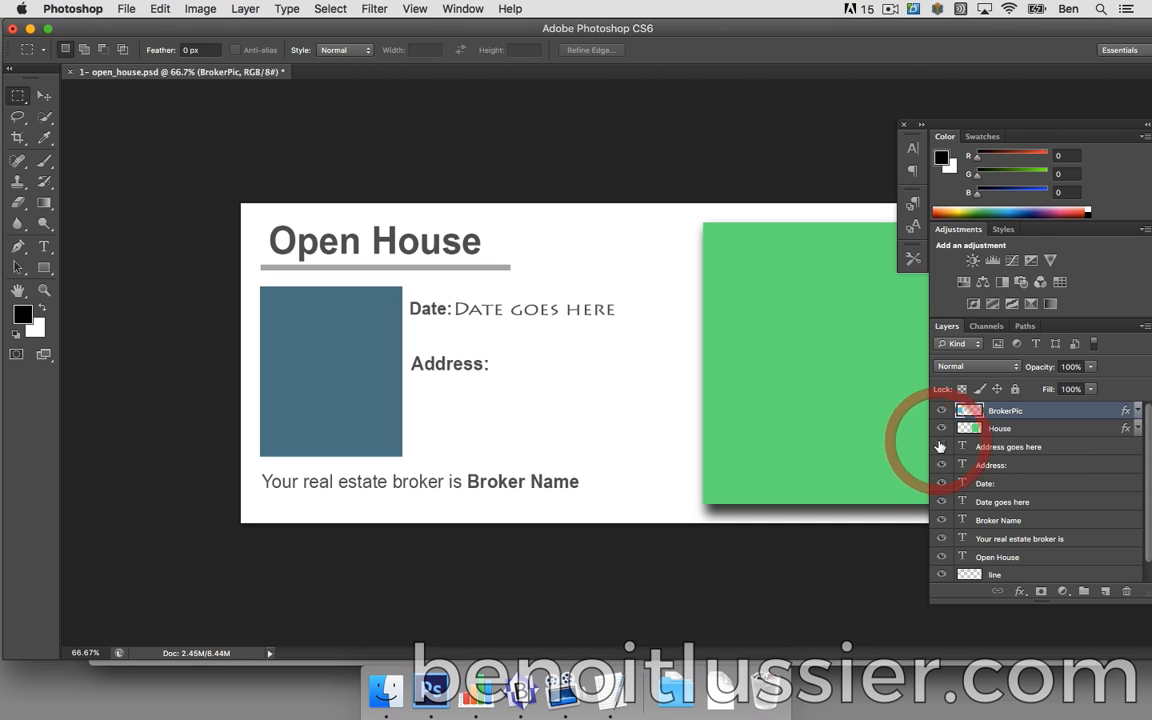
{"action": "left_click", "coordinate": [941, 446]}
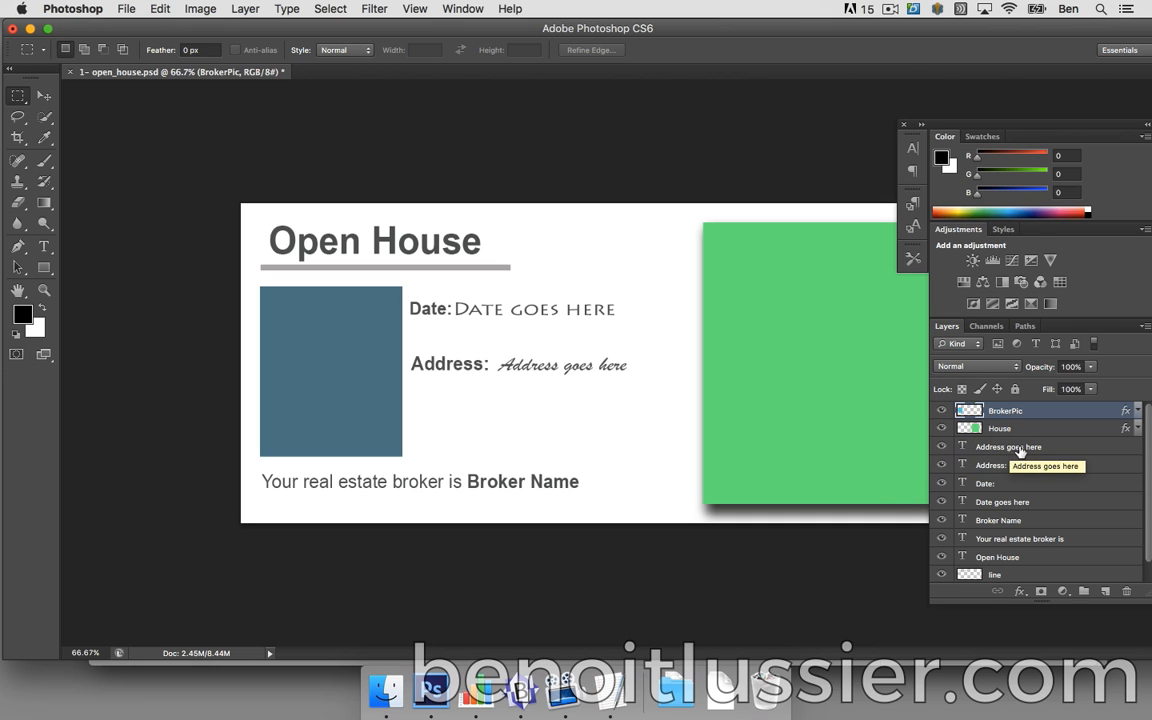
{"action": "left_click", "coordinate": [990, 466]}
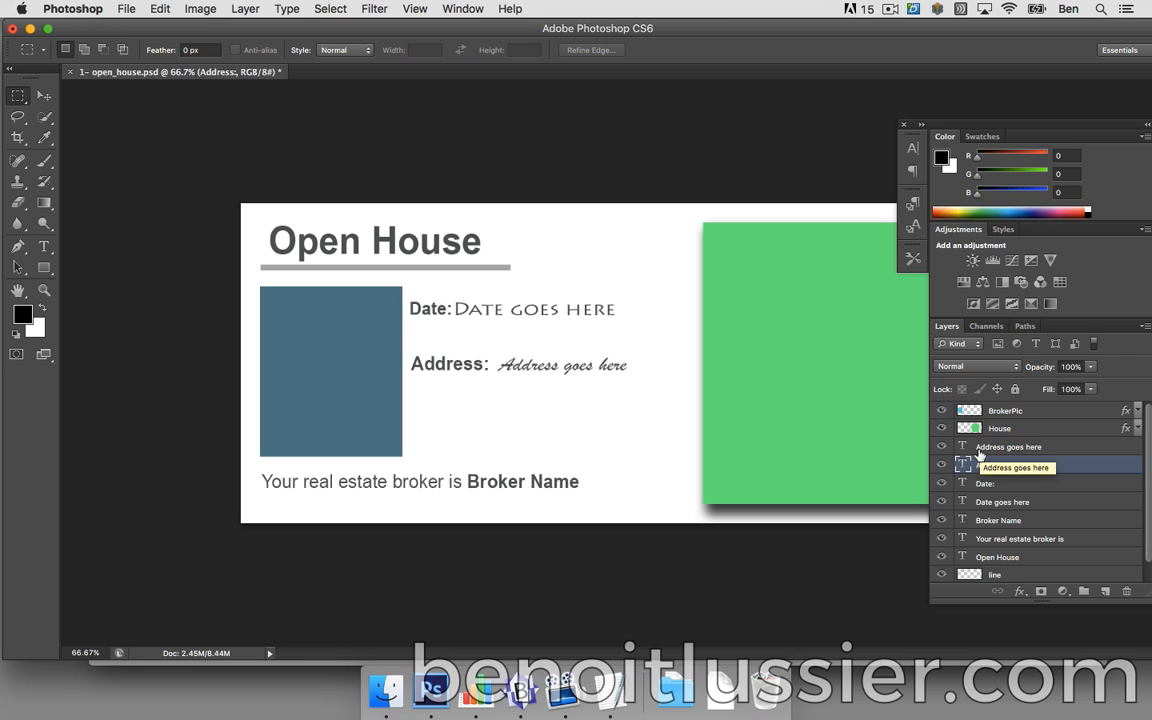
{"action": "left_click", "coordinate": [978, 448]}
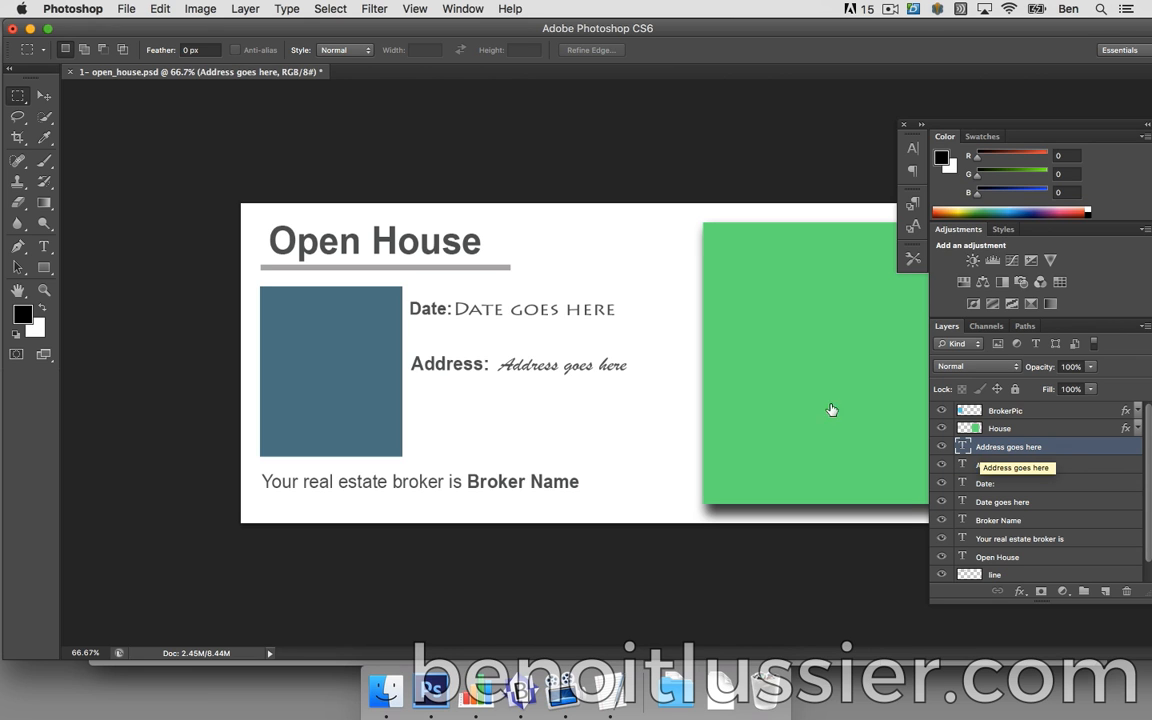
- Create a new 416 × 320 point document at 72 pixels/inch in RGB colour with a white background
{"action": "left_click", "coordinate": [120, 8]}
{"action": "left_click", "coordinate": [118, 18]}
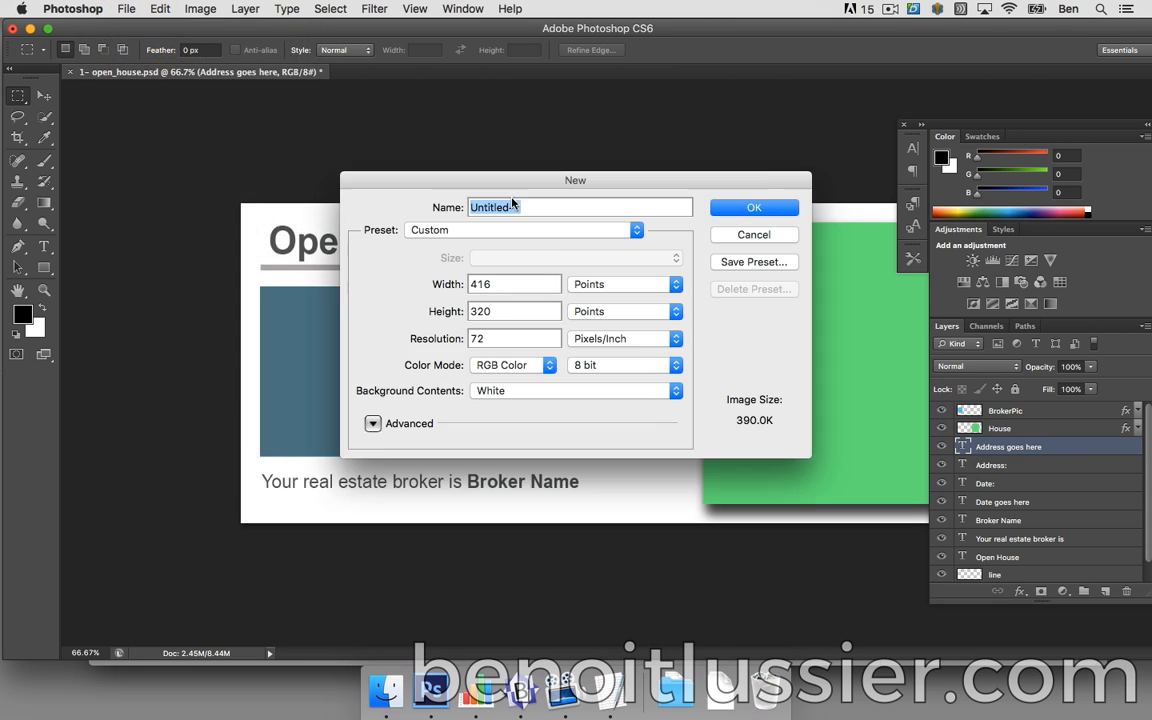
{"action": "left_click", "coordinate": [751, 207]}
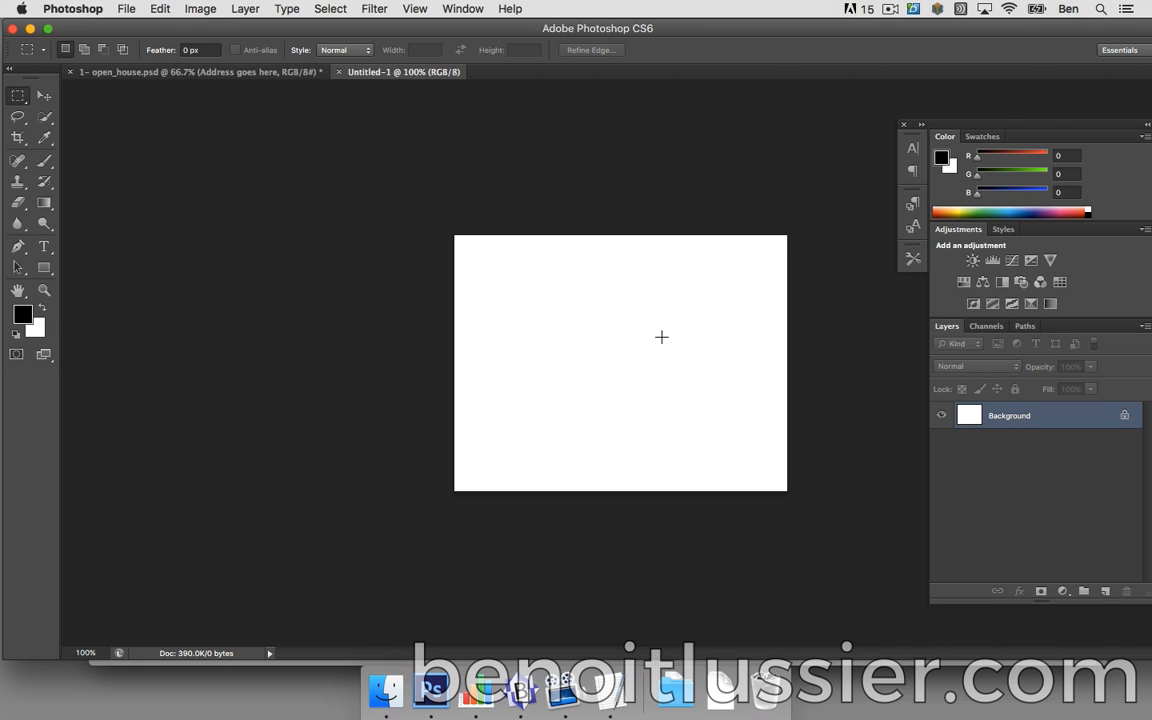
- Add a text layer reading "Text goes here" near the blank canvas's upper-left corner and show its character settings
{"action": "left_click", "coordinate": [45, 245]}
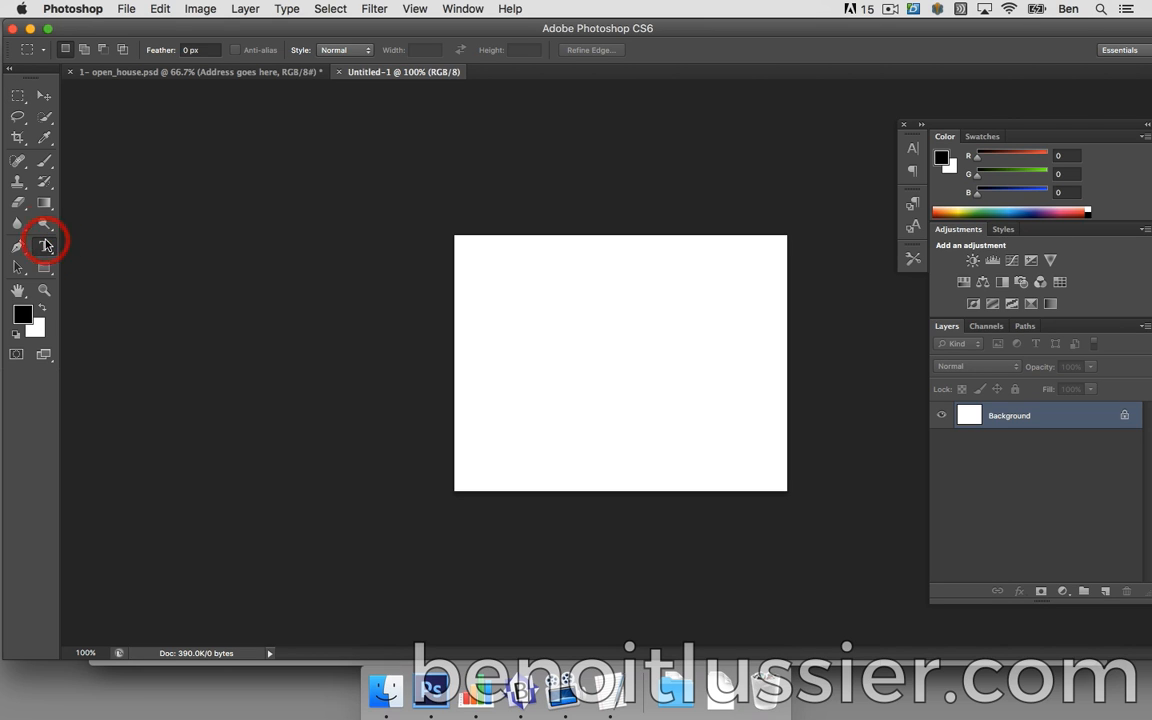
{"action": "left_click", "coordinate": [506, 272]}
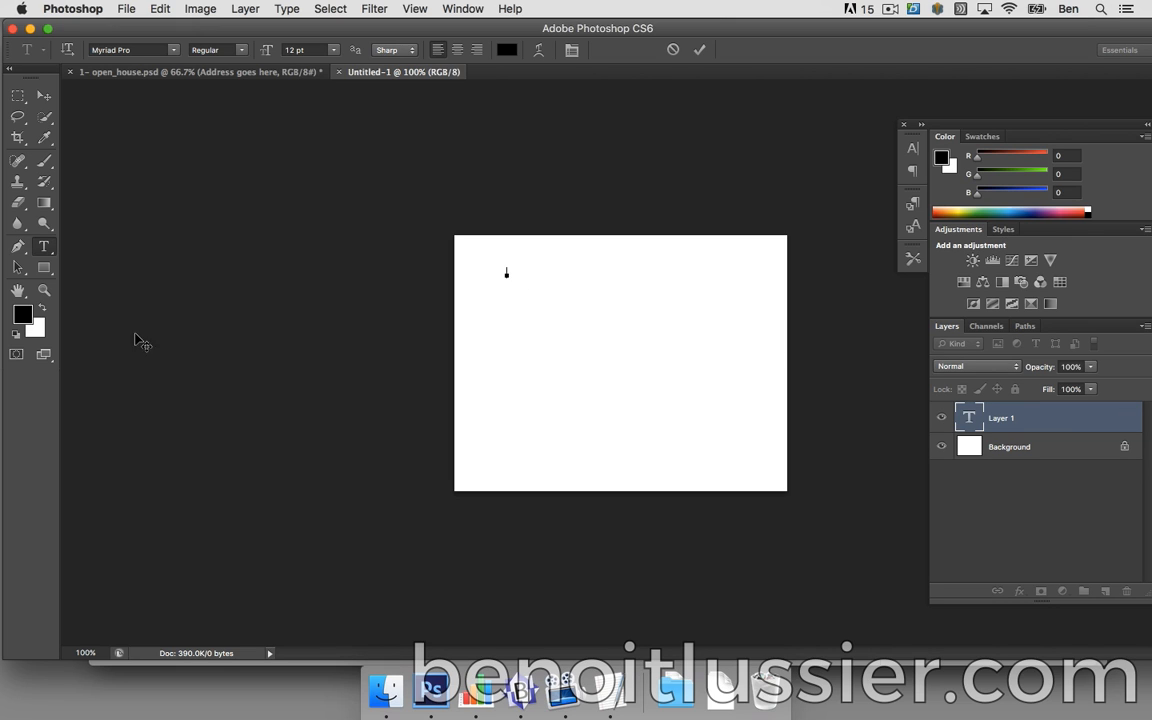
{"action": "type", "text": "Text goe s here"}
{"action": "left_click", "coordinate": [44, 95]}
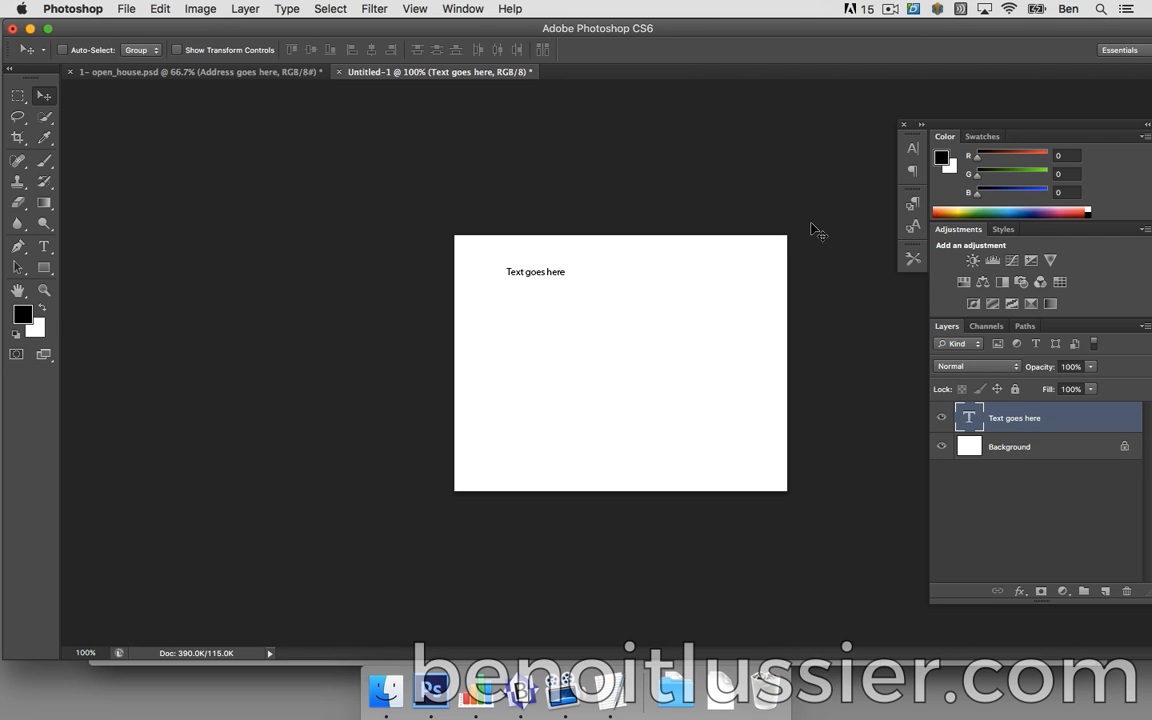
{"action": "left_click", "coordinate": [915, 149]}
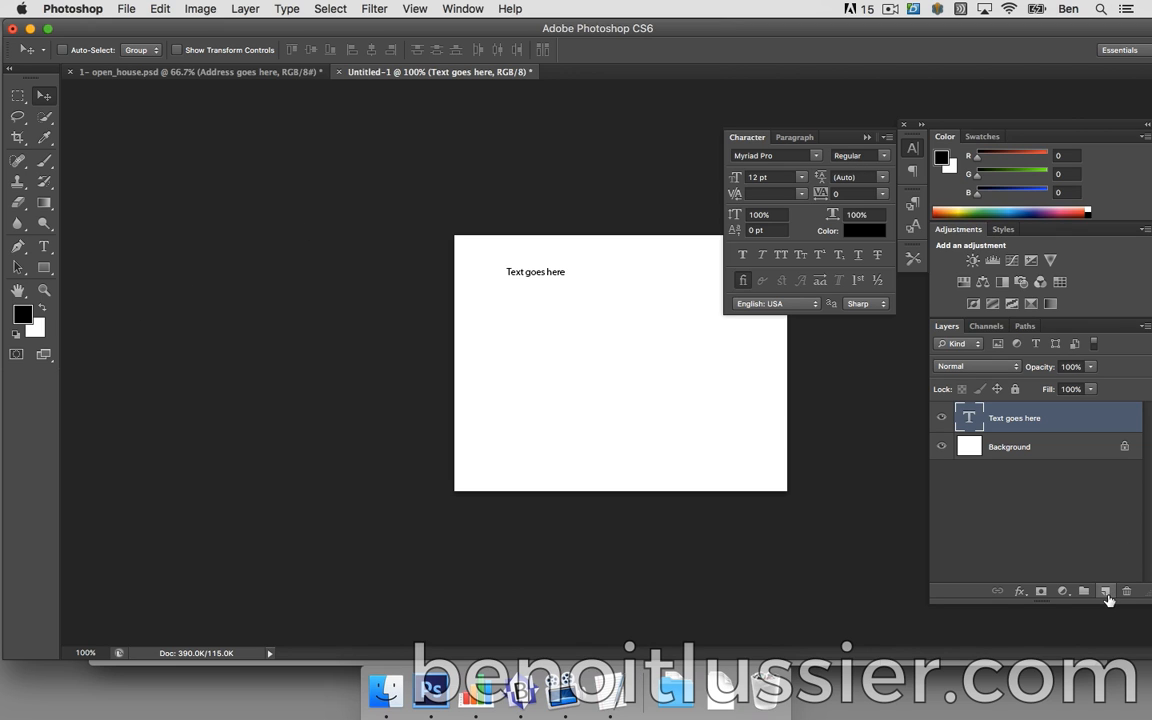
- Draw a black-filled square on a new layer below the sample text, and close the untitled document
{"action": "left_click", "coordinate": [1105, 592]}
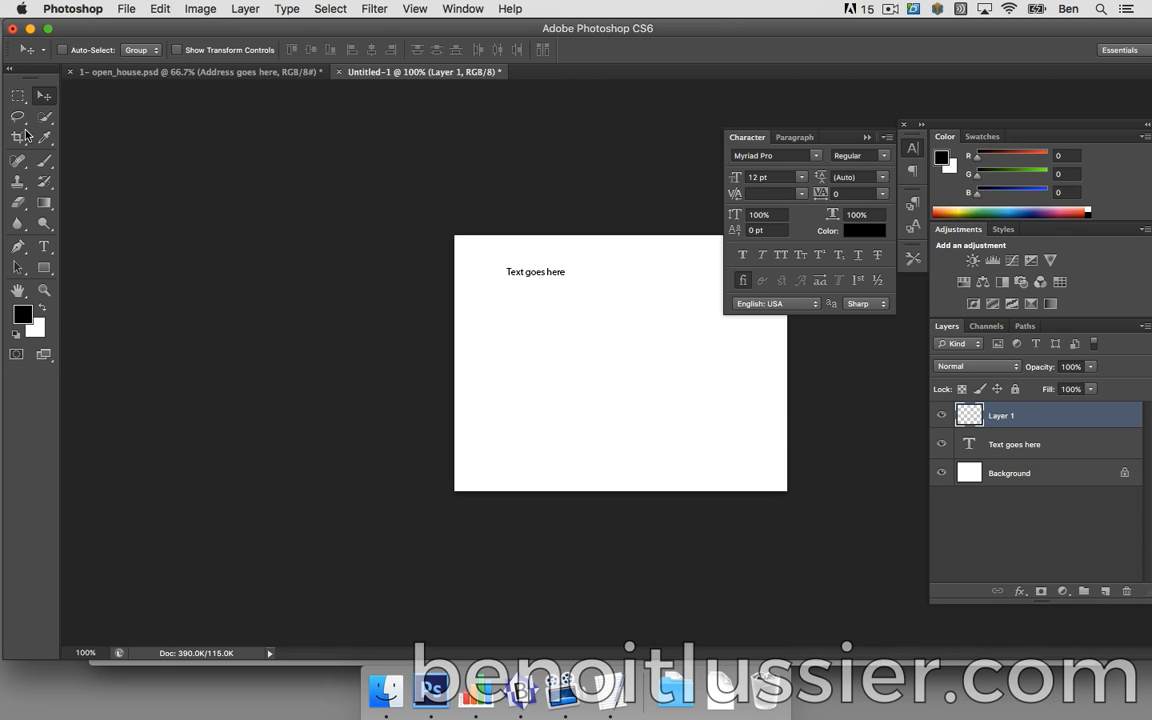
{"action": "left_click", "coordinate": [17, 95]}
{"action": "left_click_drag", "start_coordinate": [556, 330], "coordinate": [677, 450]}
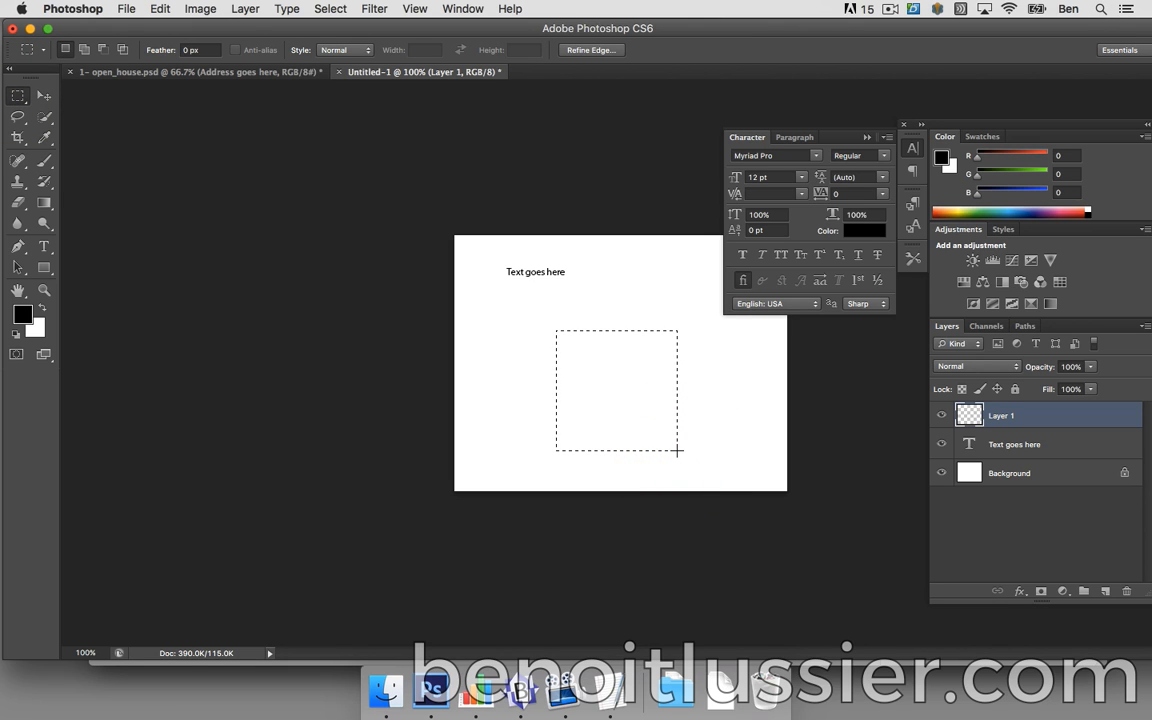
{"action": "key", "text": "alt"}
{"action": "key", "text": "alt+BackSpace"}
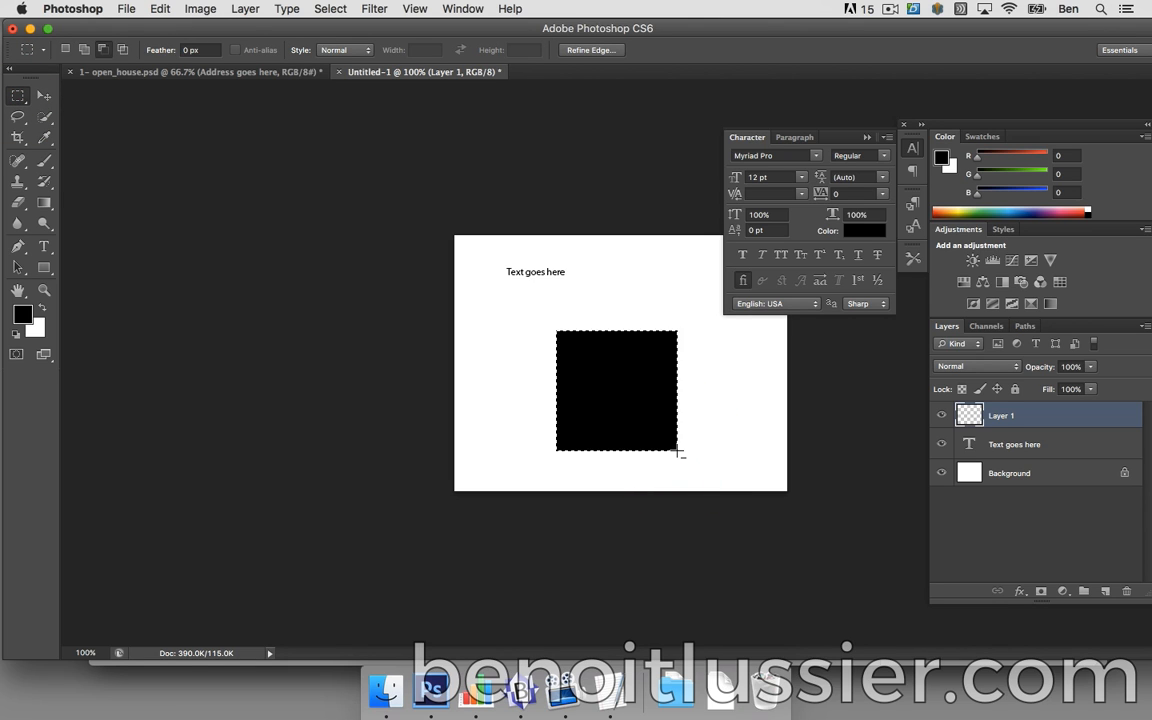
{"action": "key", "text": "super+d"}
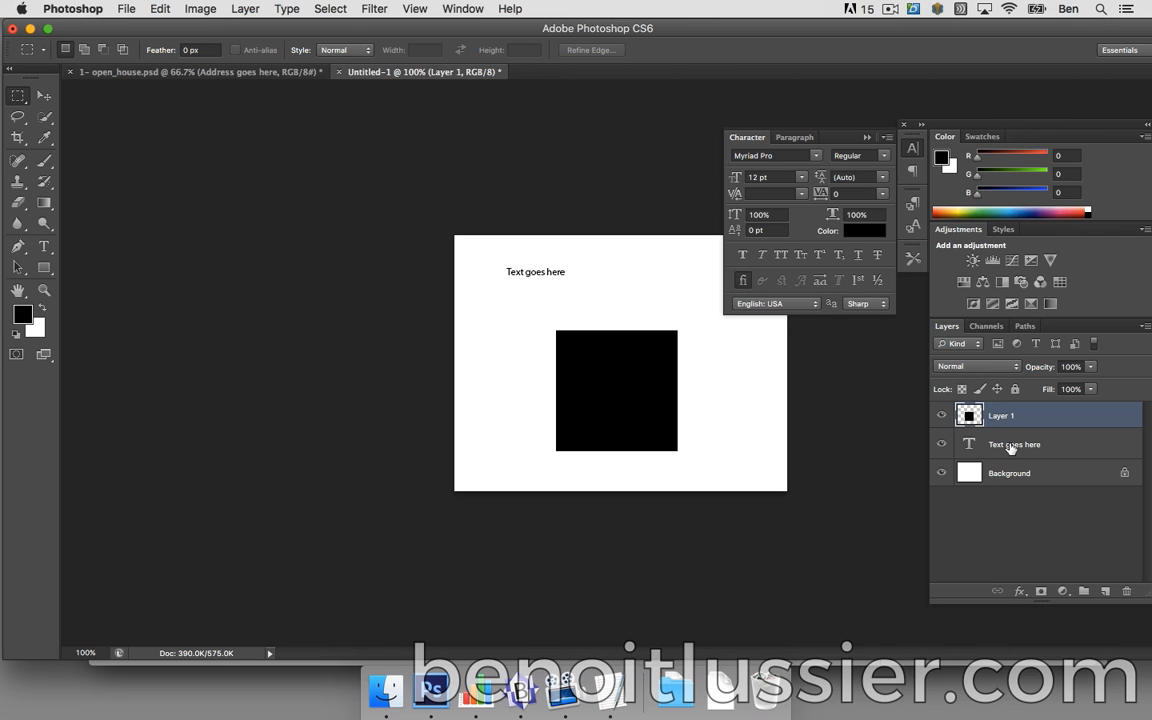
{"action": "left_click", "coordinate": [339, 73]}
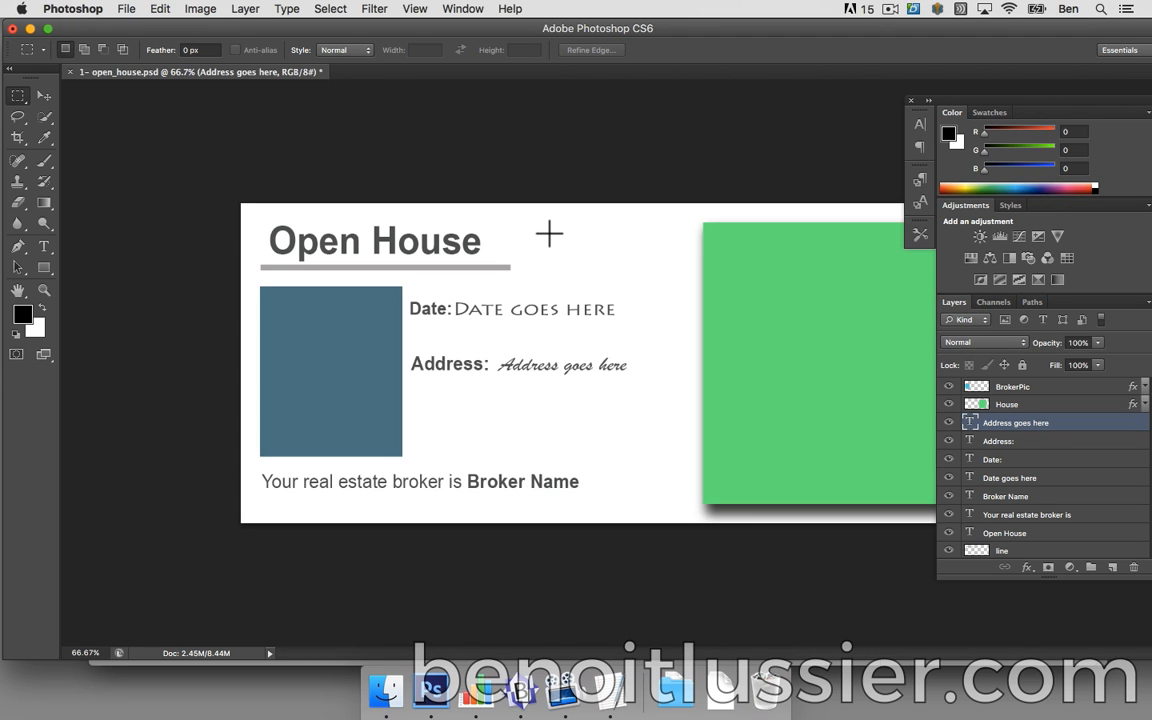
- Open the variable definitions for the open house template, review its layers, and show the BrokerPic layer's variable options
{"action": "left_click", "coordinate": [206, 9]}
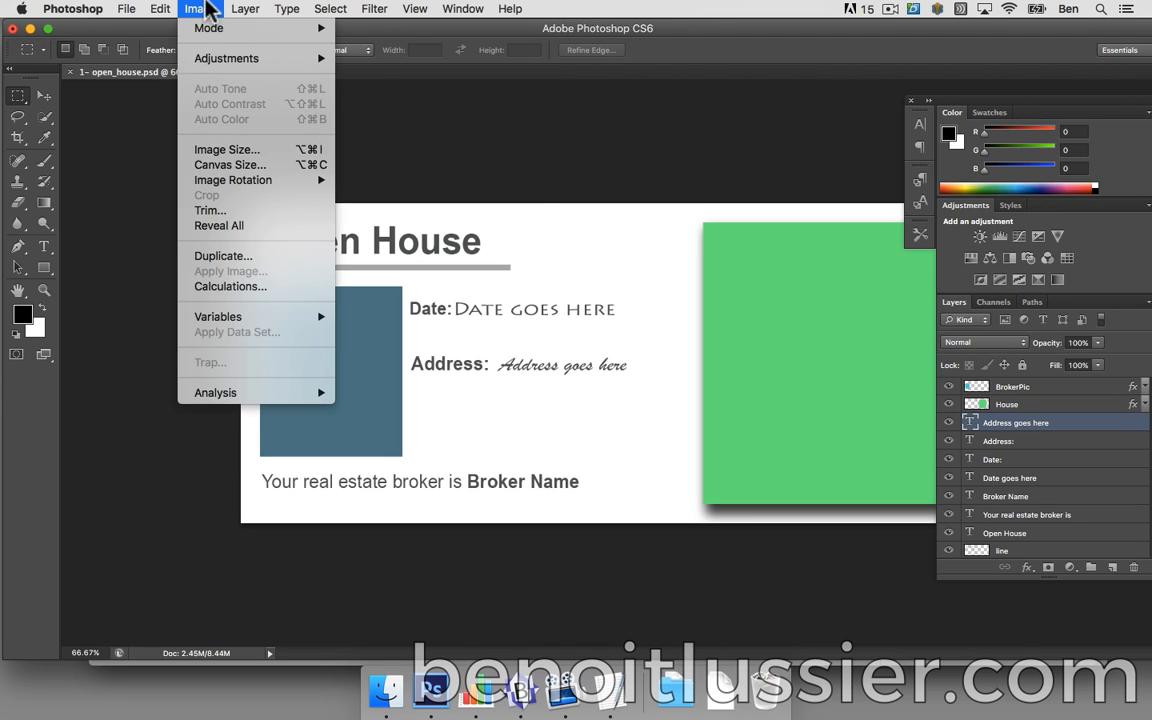
{"action": "mouse_move", "coordinate": [250, 322]}
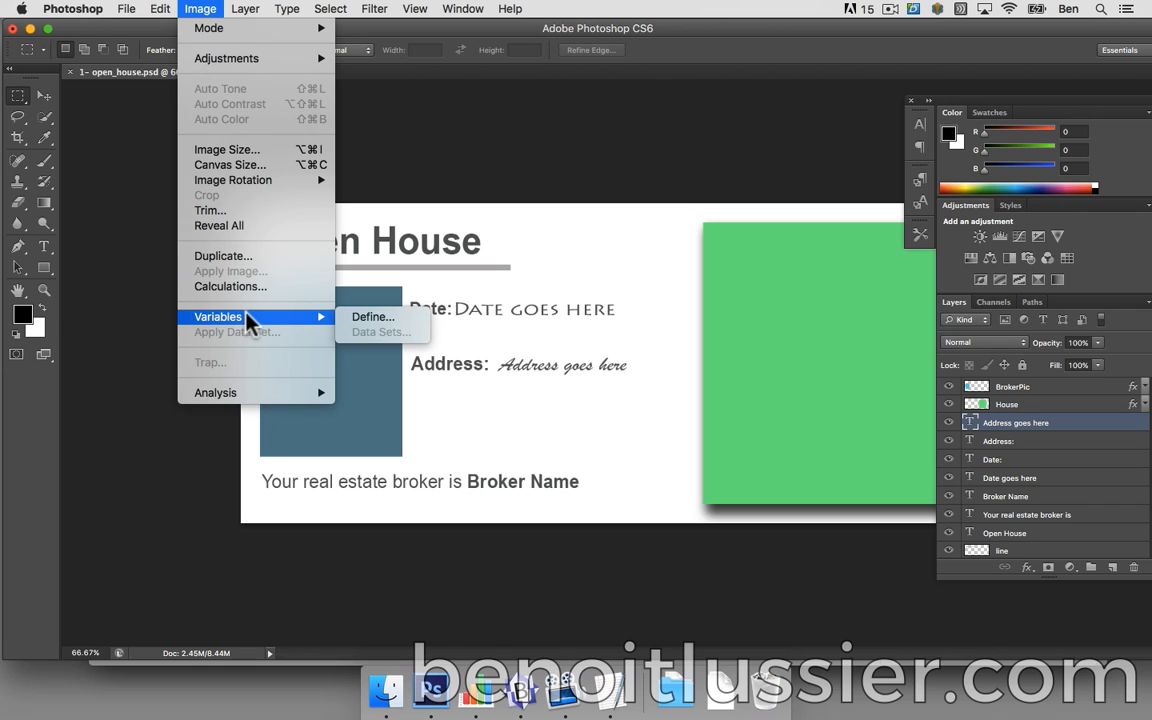
{"action": "left_click", "coordinate": [372, 318]}
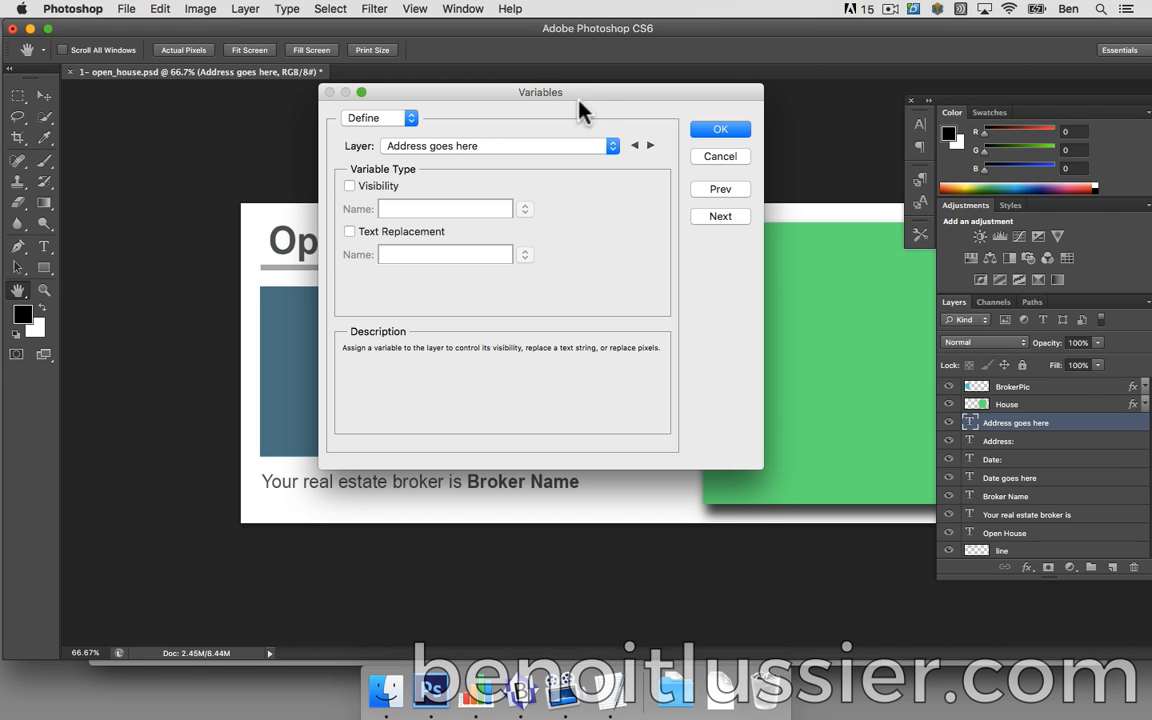
{"action": "left_click", "coordinate": [551, 148]}
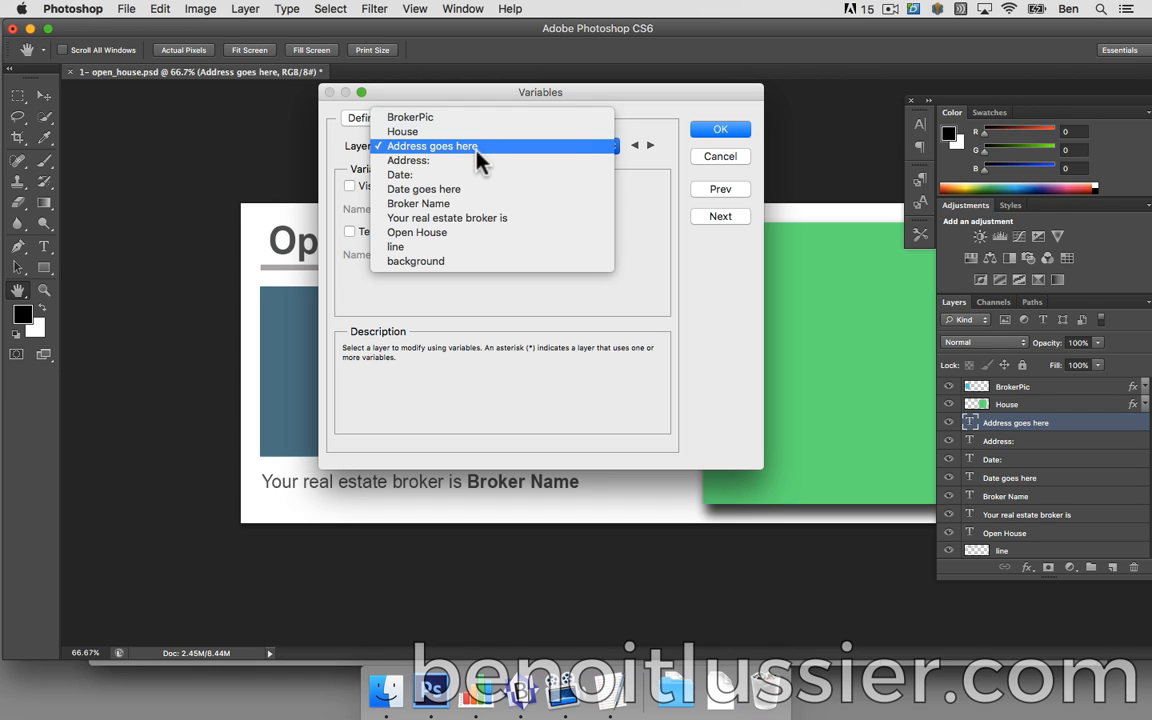
{"action": "left_click", "coordinate": [630, 120]}
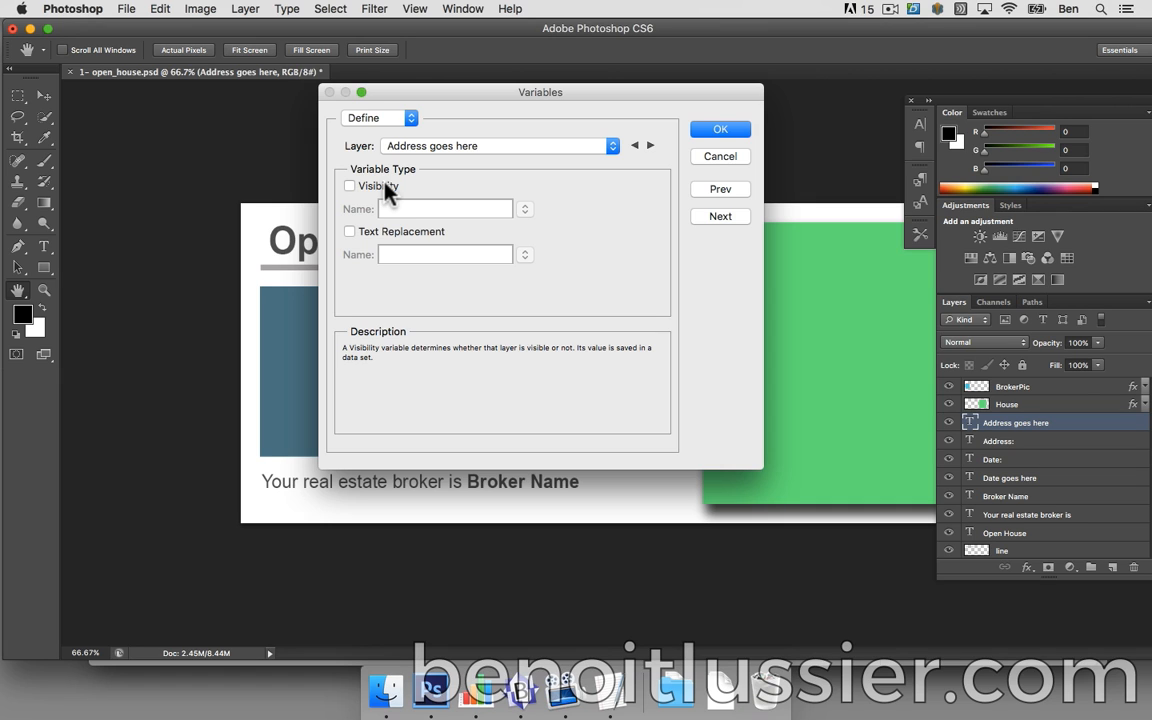
{"action": "left_click", "coordinate": [500, 150]}
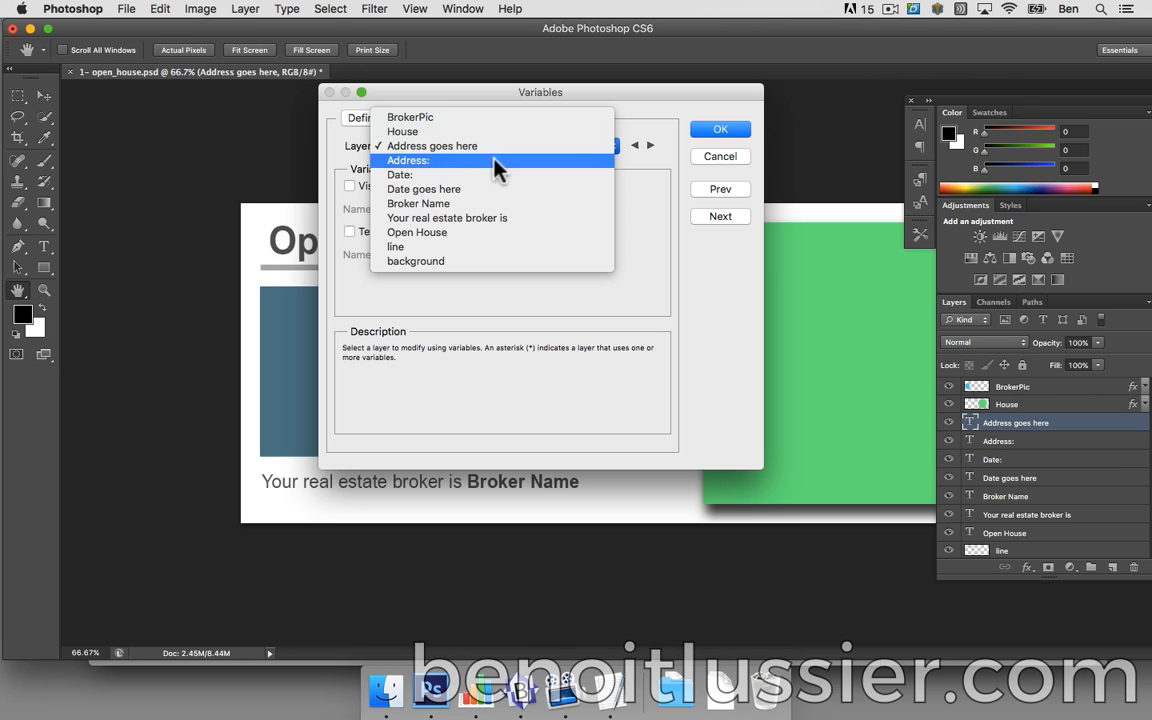
{"action": "left_click", "coordinate": [503, 120]}
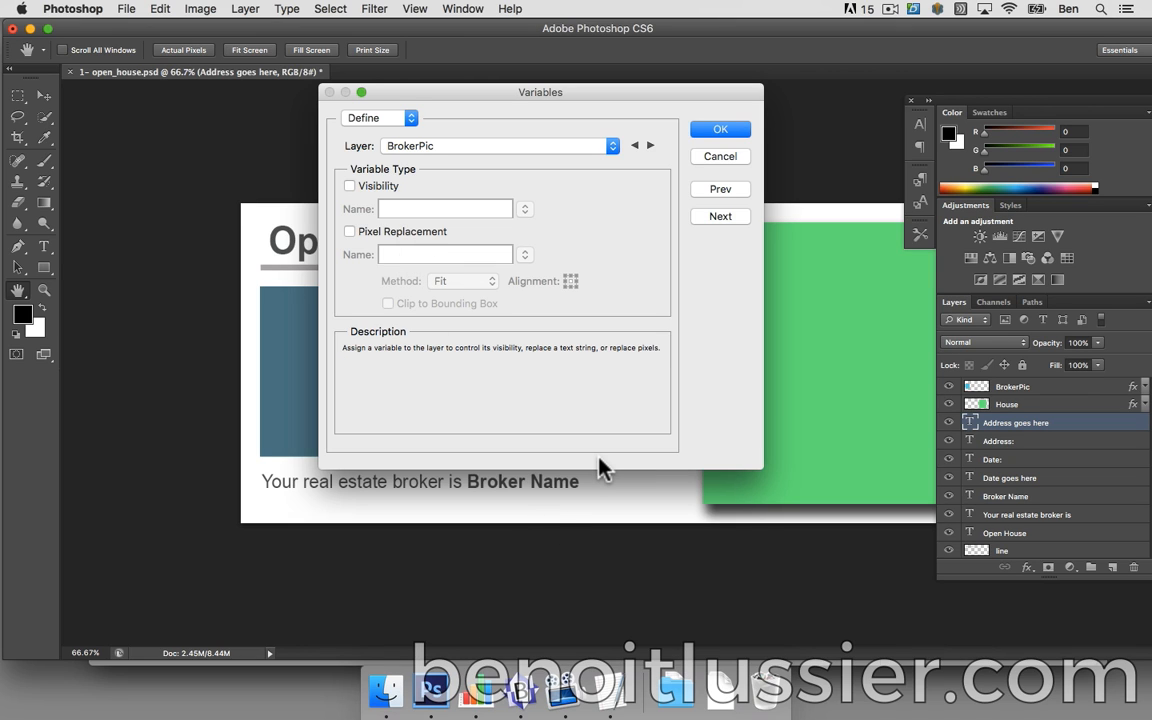
- Define a text replacement variable named Address on the "Address goes here" layer, checking the column headings in the Numbers spreadsheet
{"action": "left_click", "coordinate": [520, 148]}
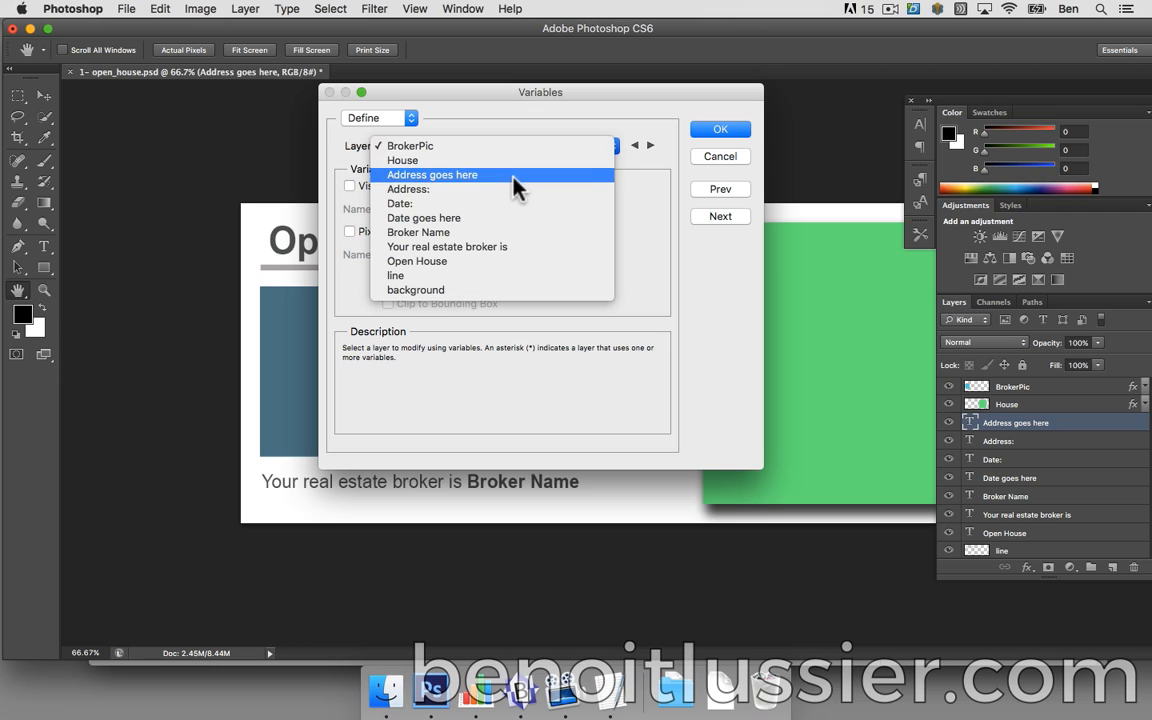
{"action": "left_click", "coordinate": [514, 177]}
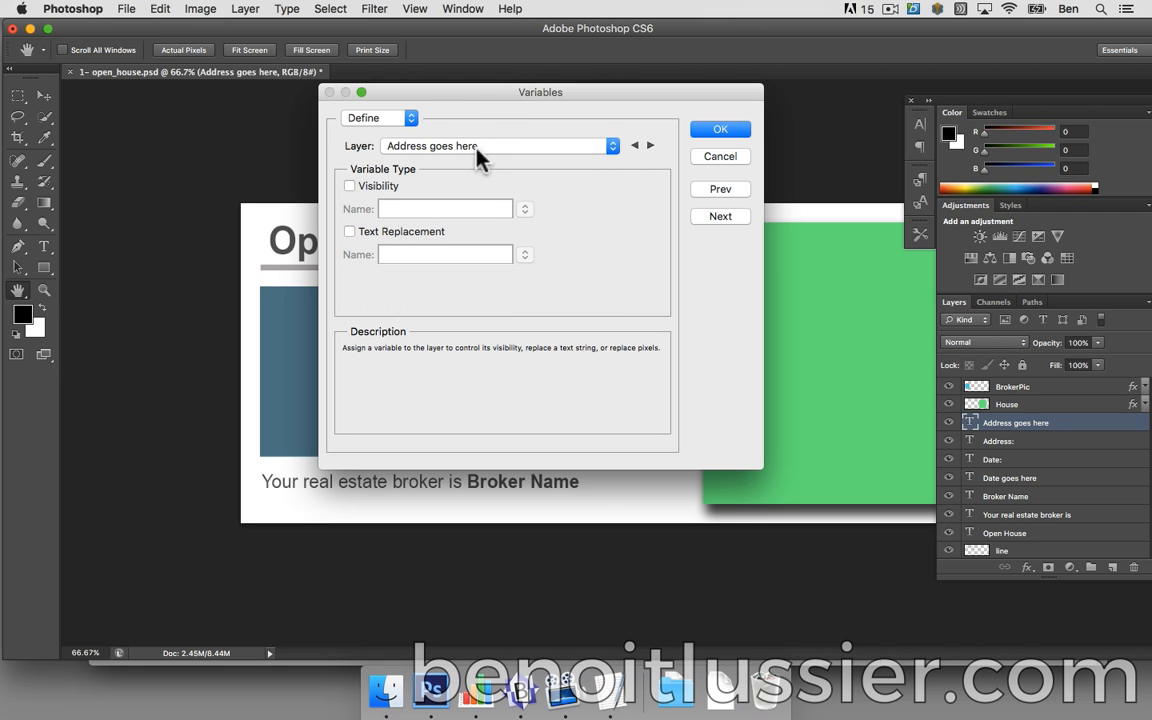
{"action": "left_click", "coordinate": [350, 232]}
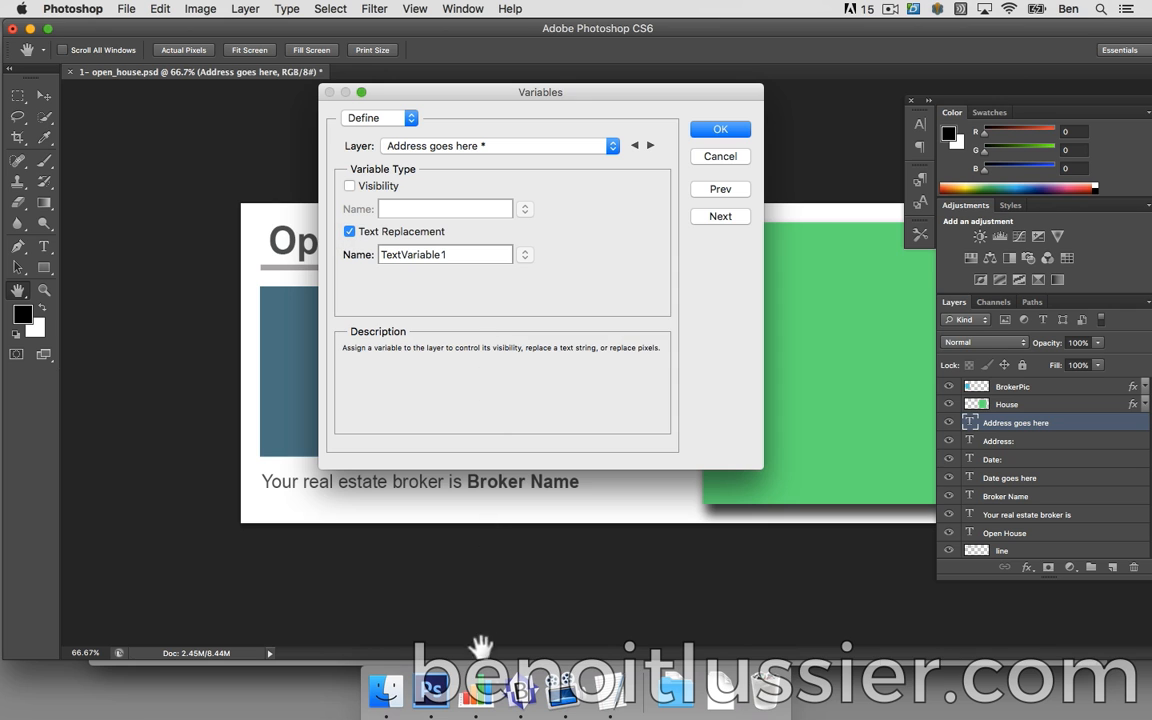
{"action": "left_click", "coordinate": [485, 695]}
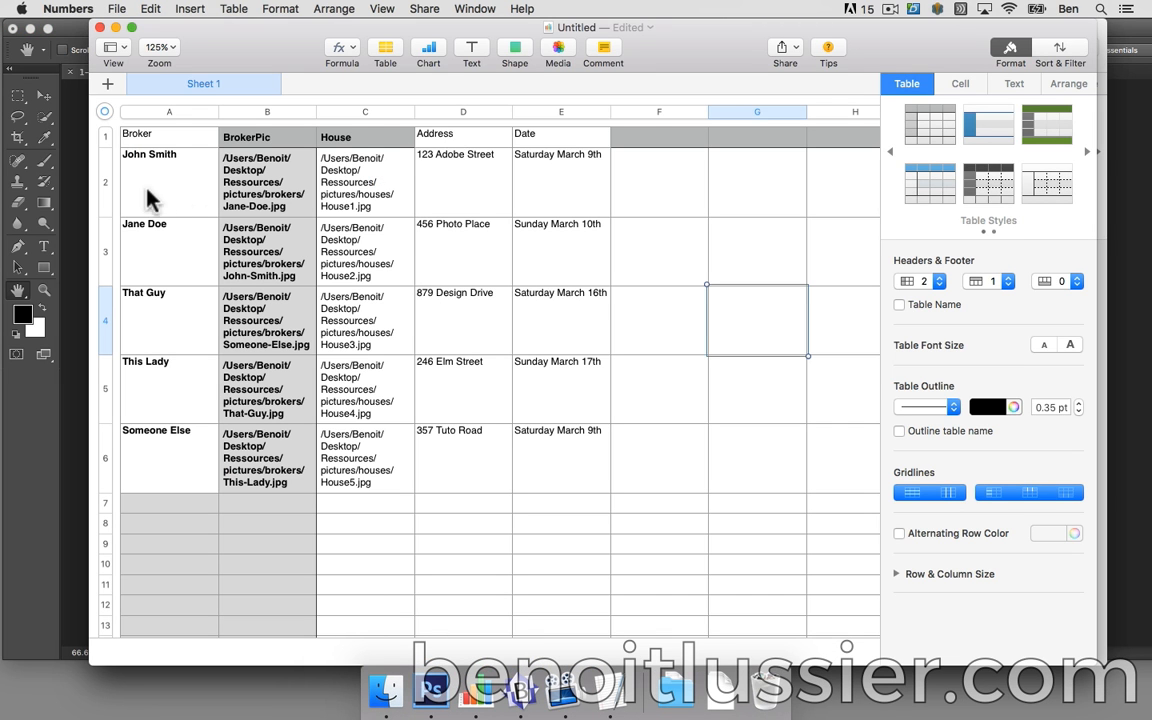
{"action": "left_click", "coordinate": [66, 196]}
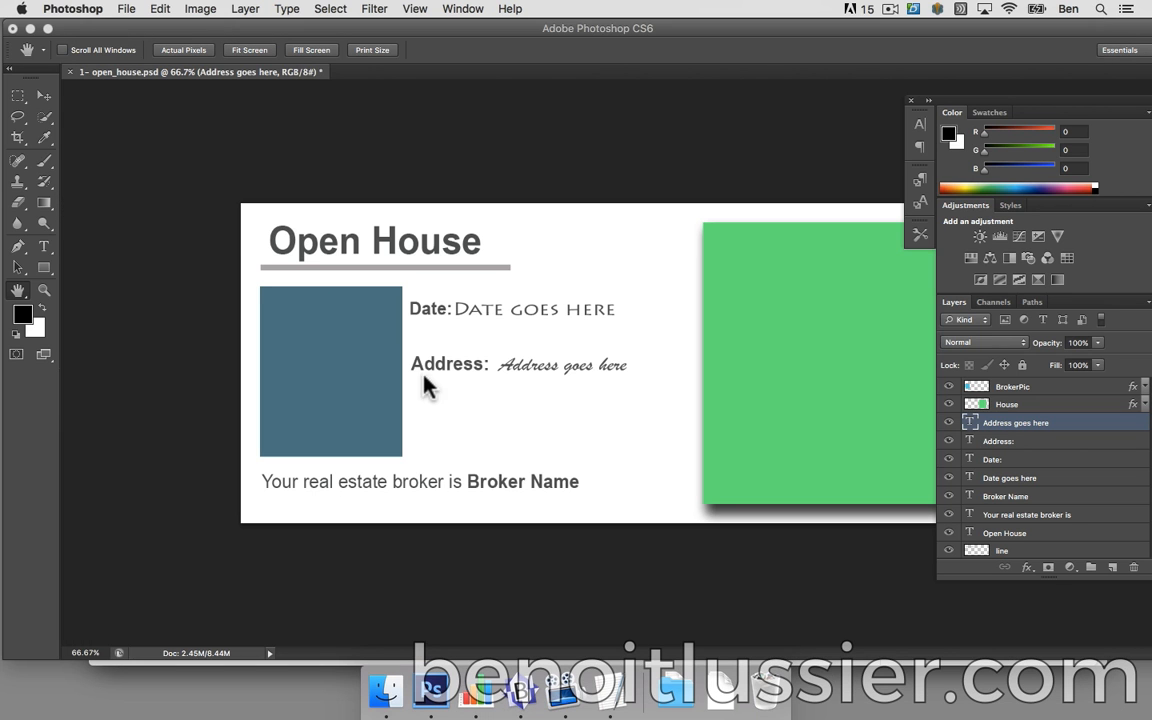
{"action": "key", "text": "ctrl+Up"}
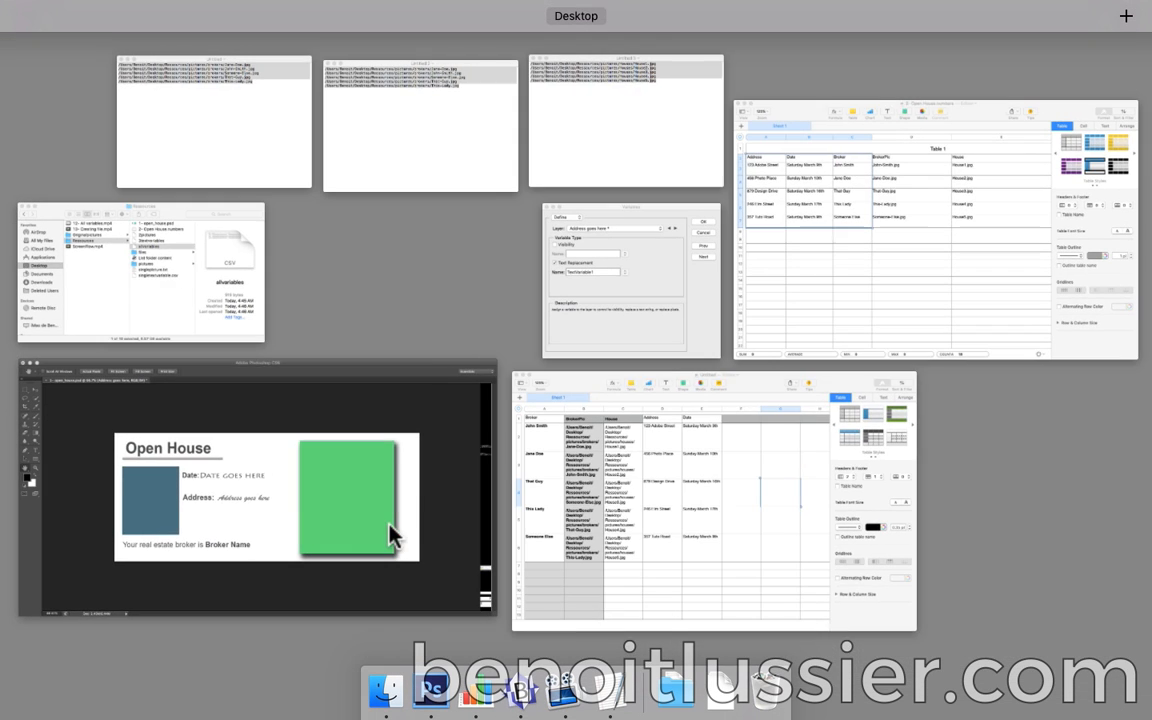
{"action": "left_click", "coordinate": [627, 319]}
{"action": "double_click", "coordinate": [457, 254]}
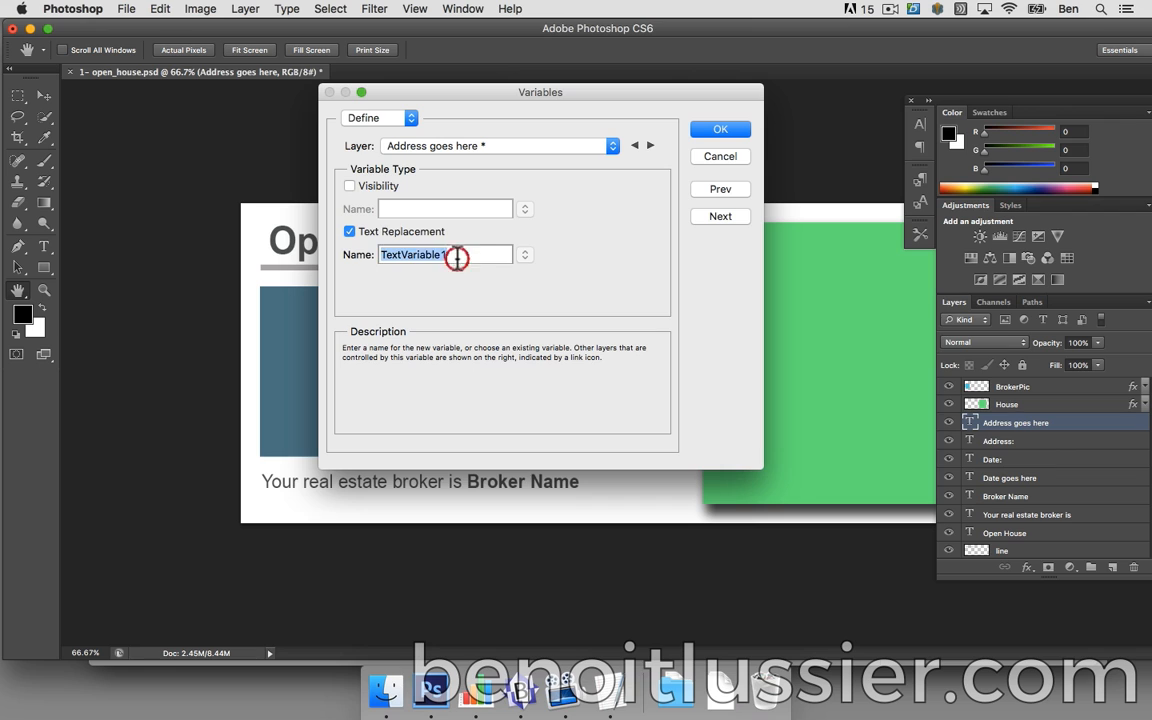
{"action": "type", "text": "Address"}
- Define a text replacement variable named Broker on the "Broker Name" layer
{"action": "left_click", "coordinate": [499, 148]}
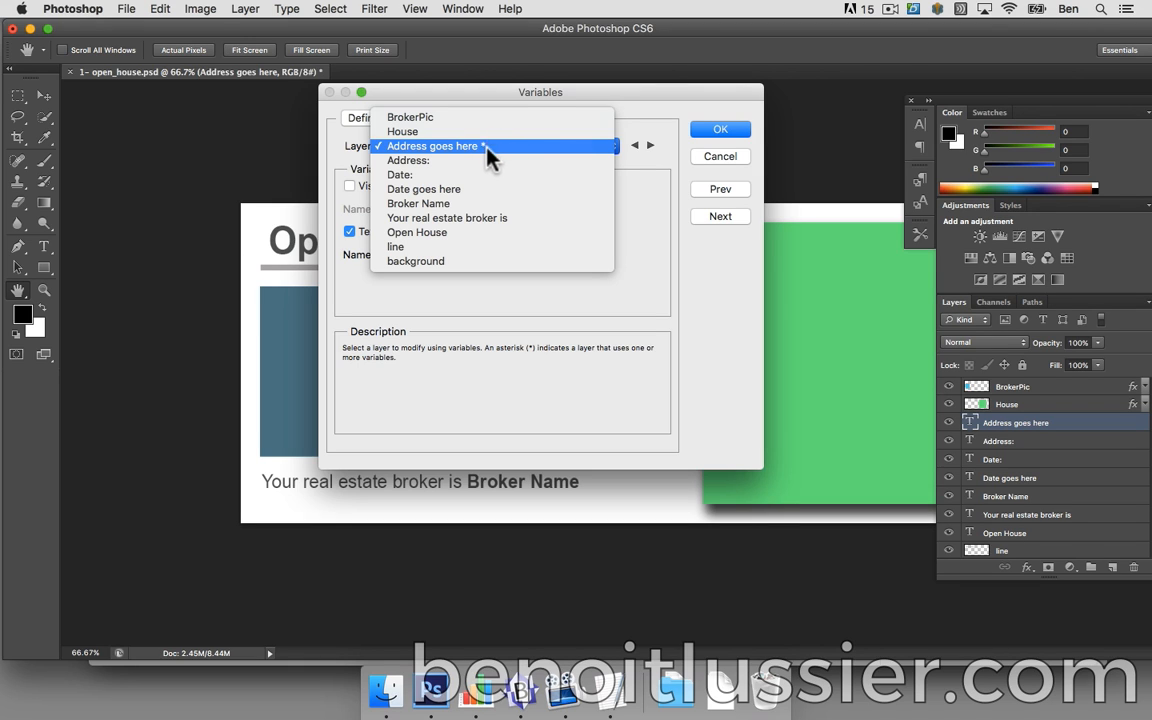
{"action": "left_click", "coordinate": [476, 212]}
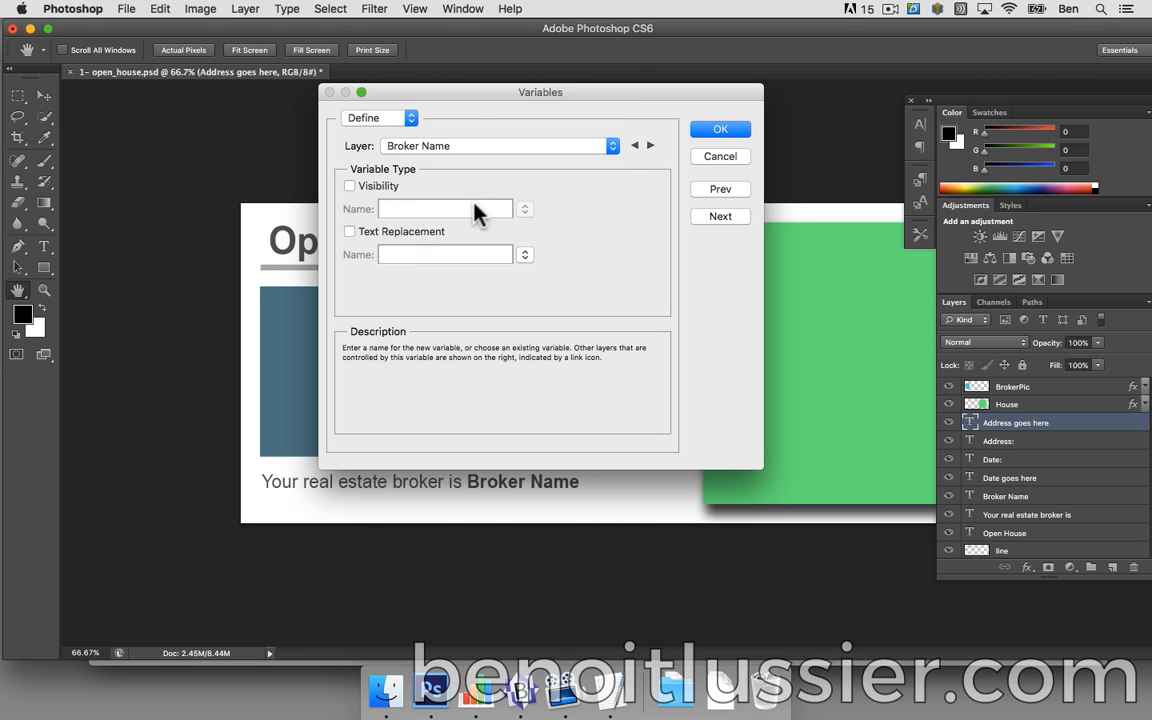
{"action": "left_click", "coordinate": [349, 232]}
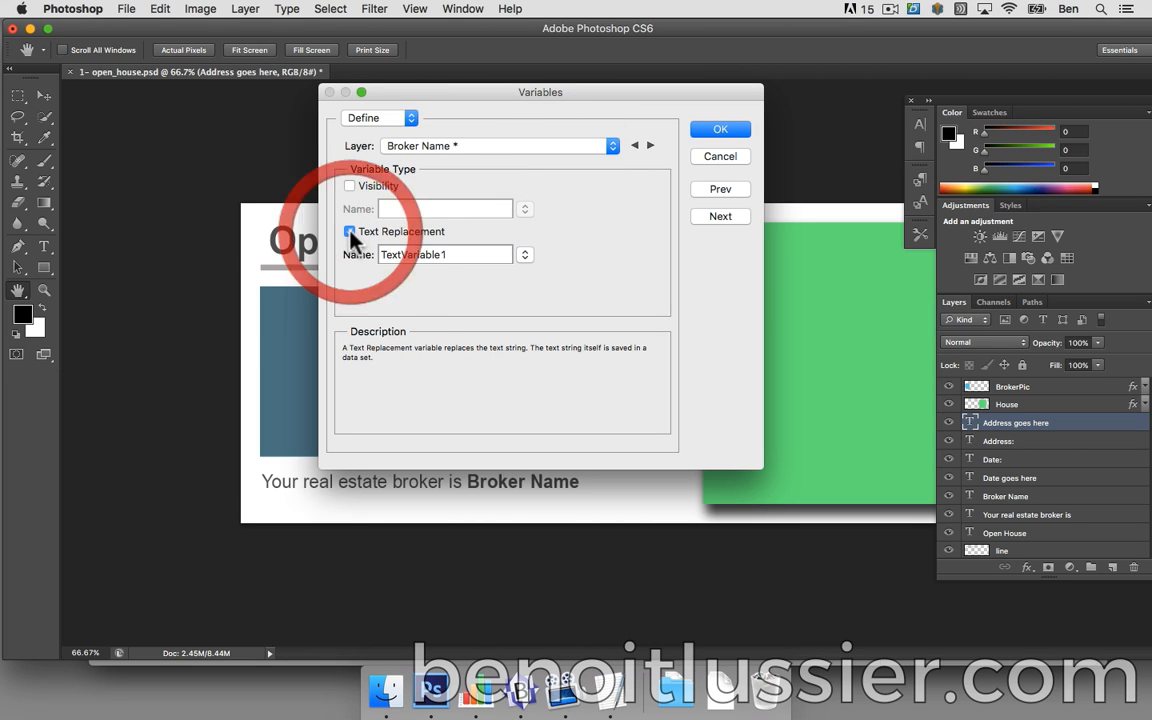
{"action": "double_click", "coordinate": [418, 254]}
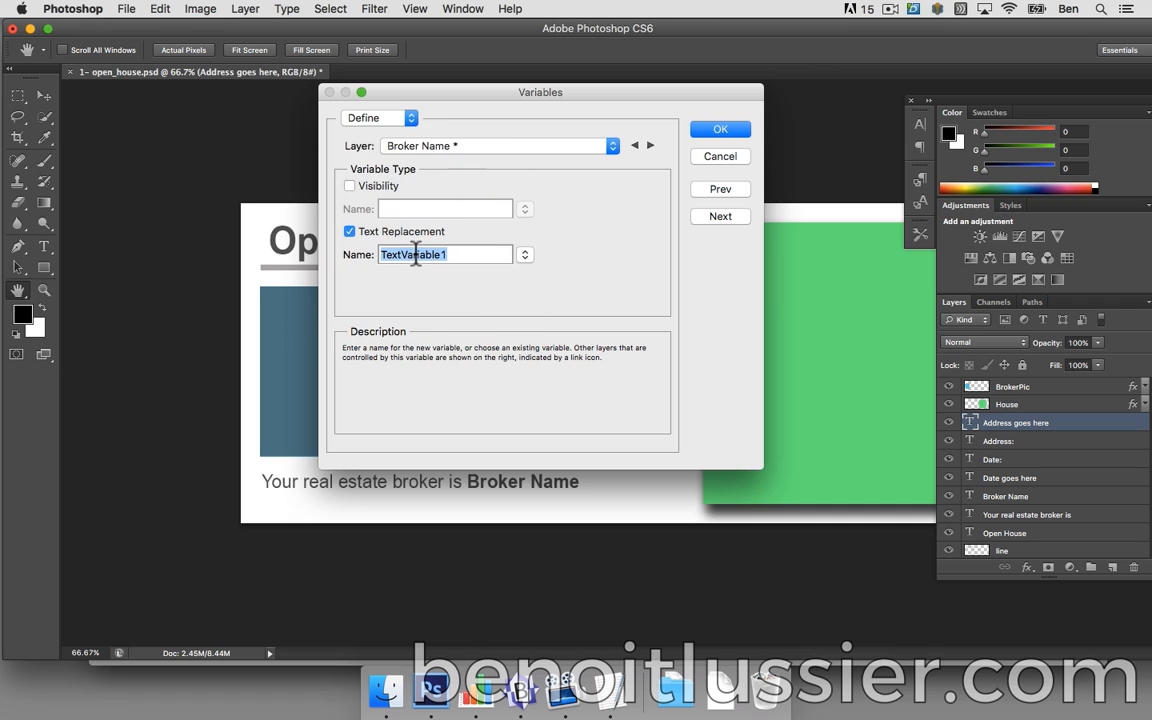
{"action": "type", "text": "Broker"}
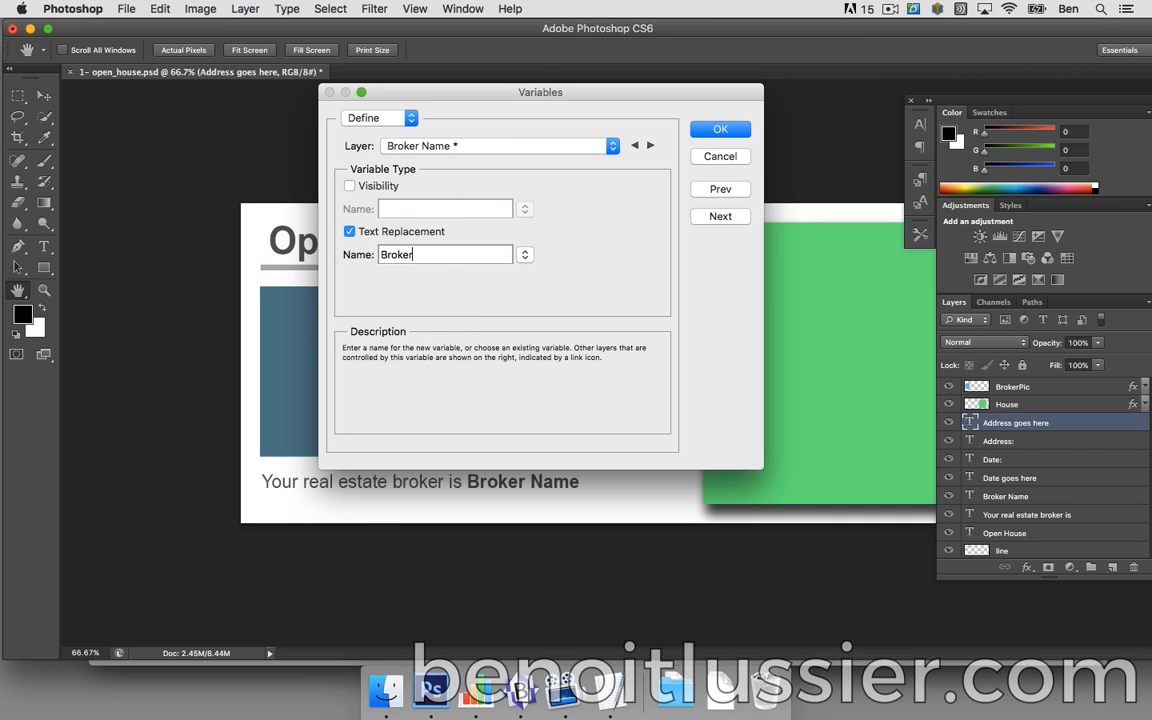
- Define a text replacement variable named Date on the "Date goes here" layer
{"action": "left_click", "coordinate": [481, 147]}
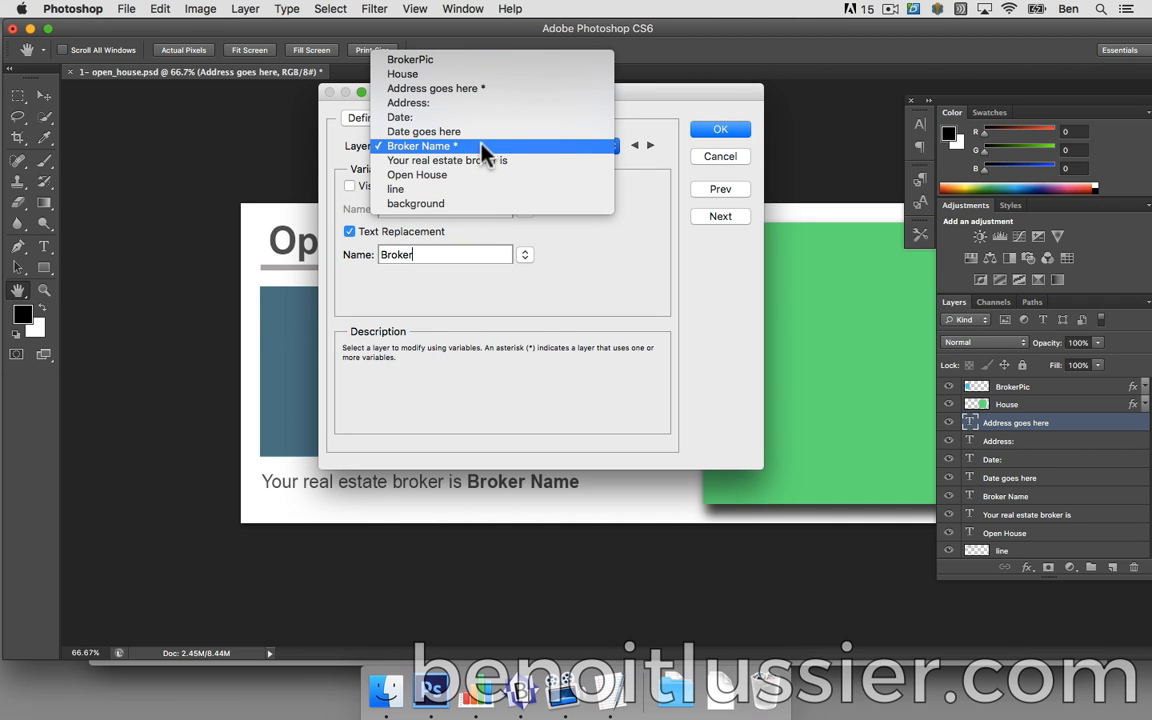
{"action": "left_click", "coordinate": [478, 132]}
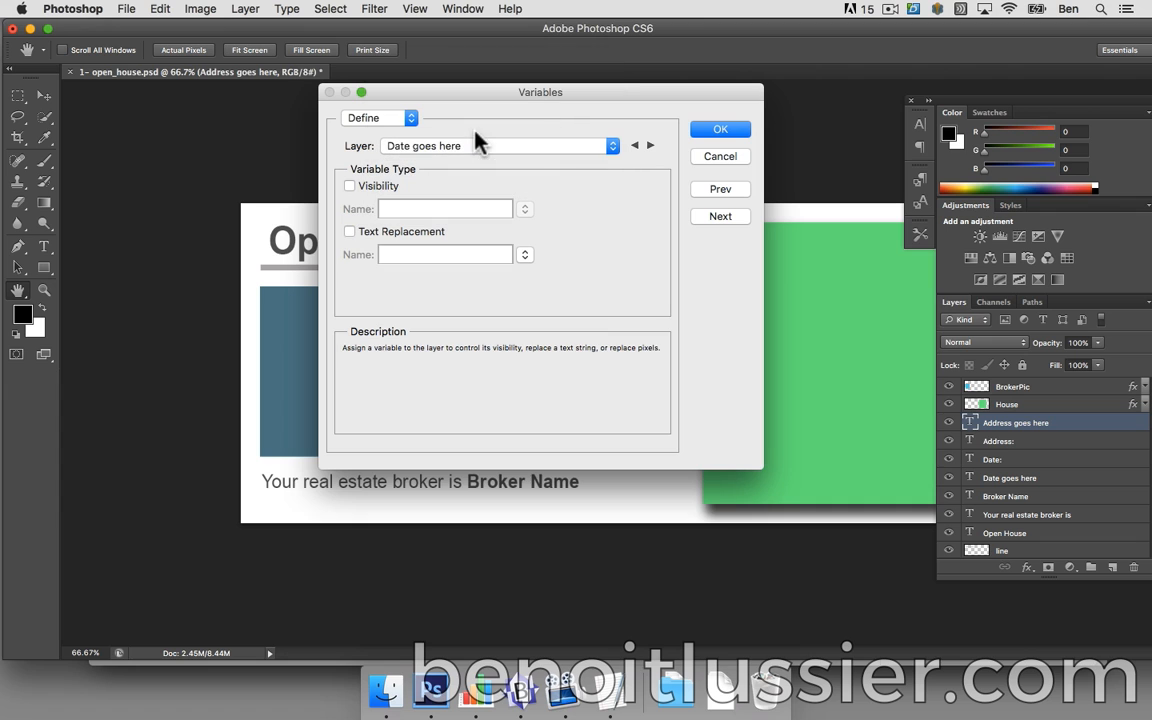
{"action": "left_click", "coordinate": [415, 233]}
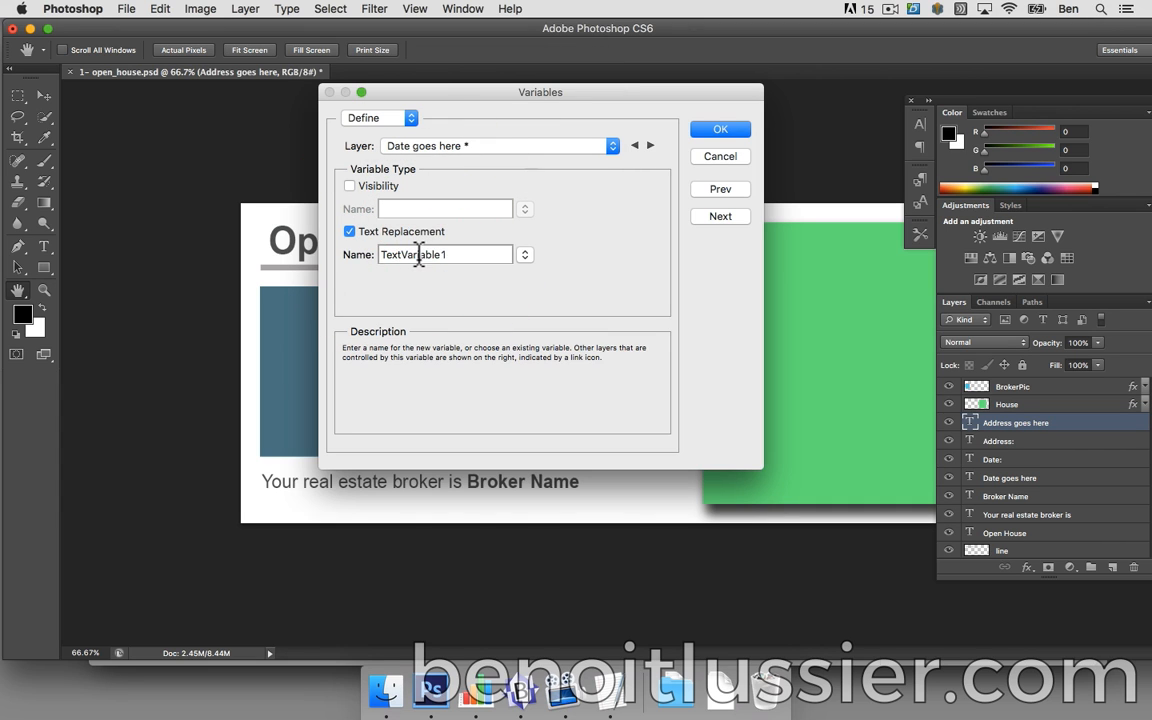
{"action": "type", "text": "Date"}
- Define a pixel replacement variable named BrokerPic on the BrokerPic layer
{"action": "left_click", "coordinate": [505, 147]}
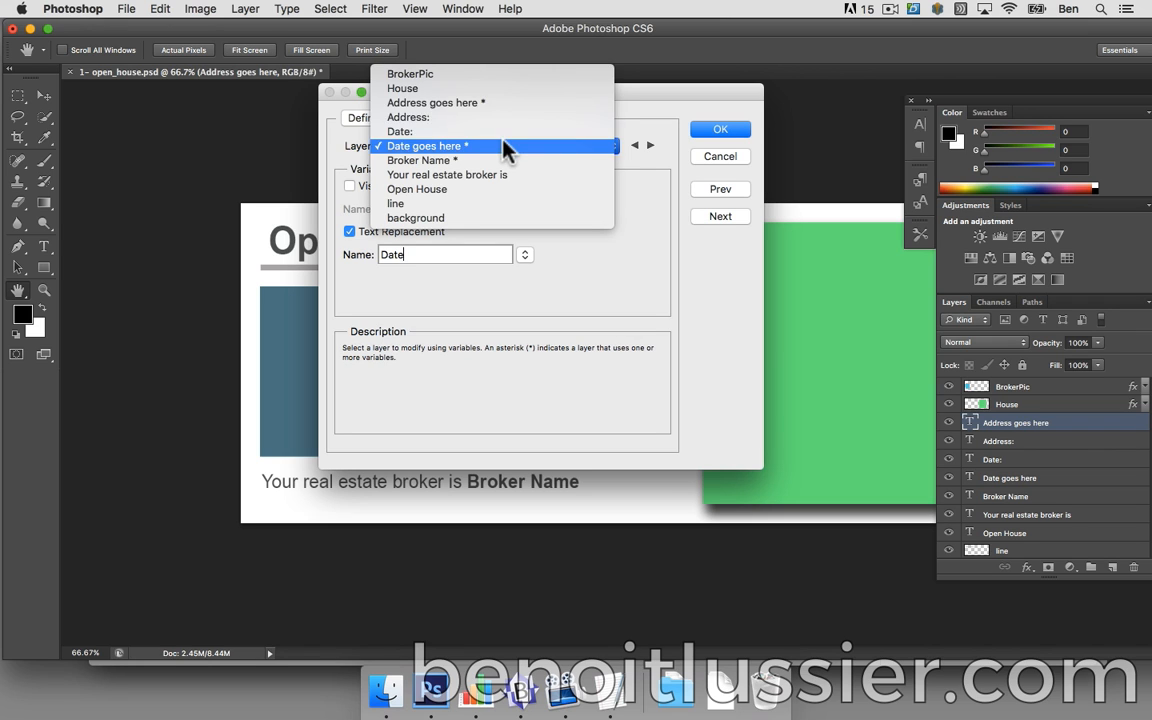
{"action": "left_click", "coordinate": [486, 77]}
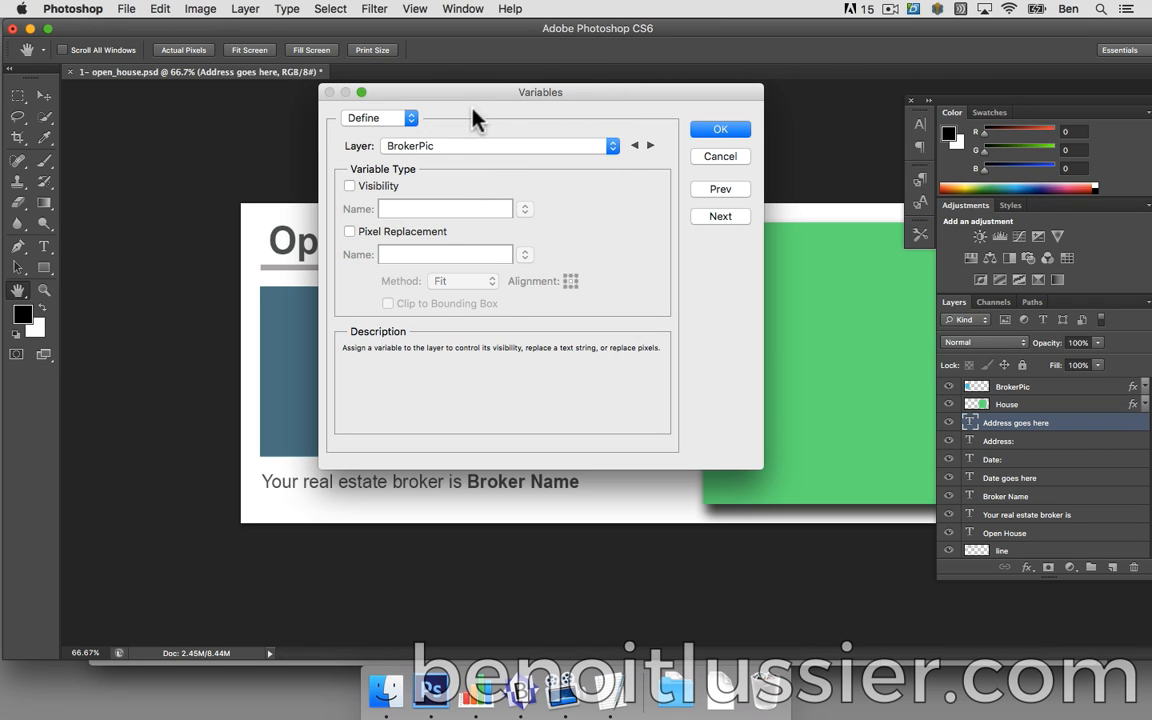
{"action": "left_click", "coordinate": [427, 232]}
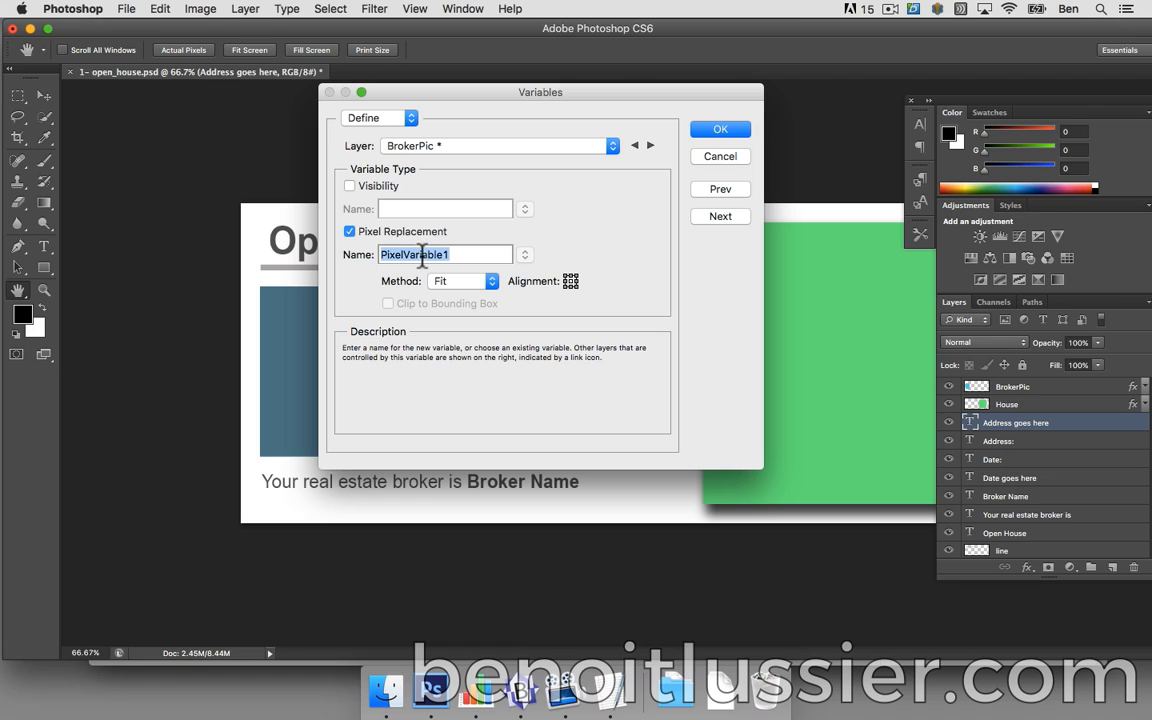
{"action": "type", "text": "Bro"}
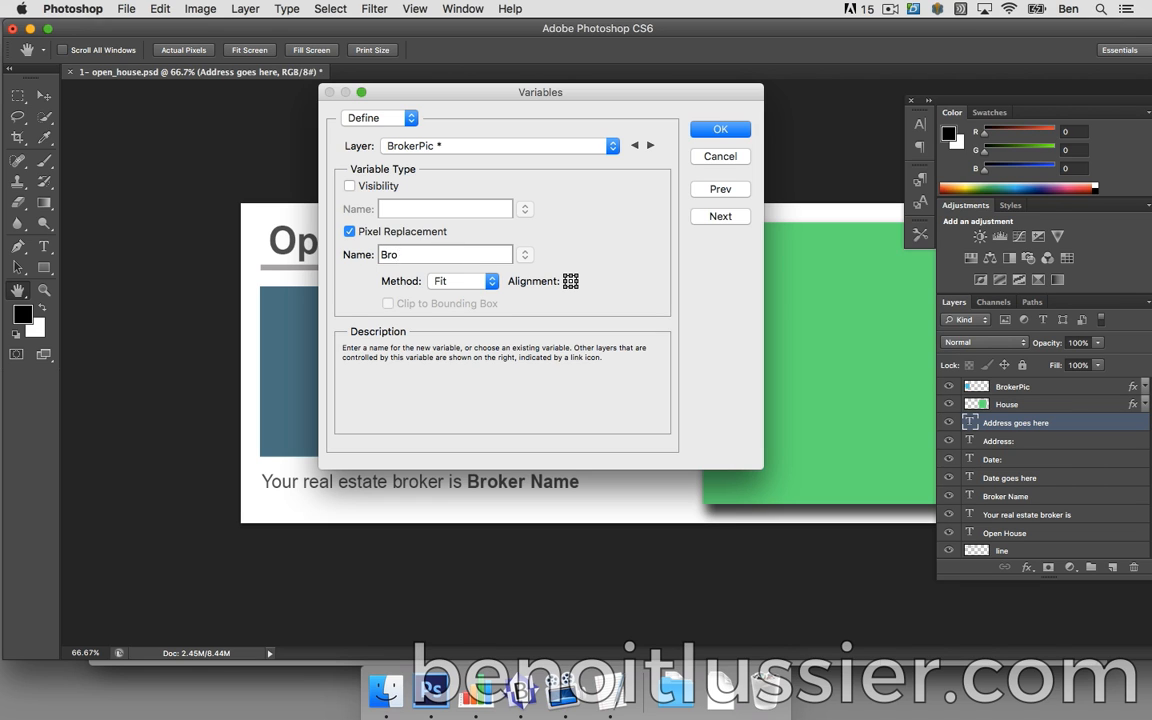
{"action": "type", "text": "kerPic"}
- Define a pixel replacement variable named House on the House layer
{"action": "left_click", "coordinate": [476, 148]}
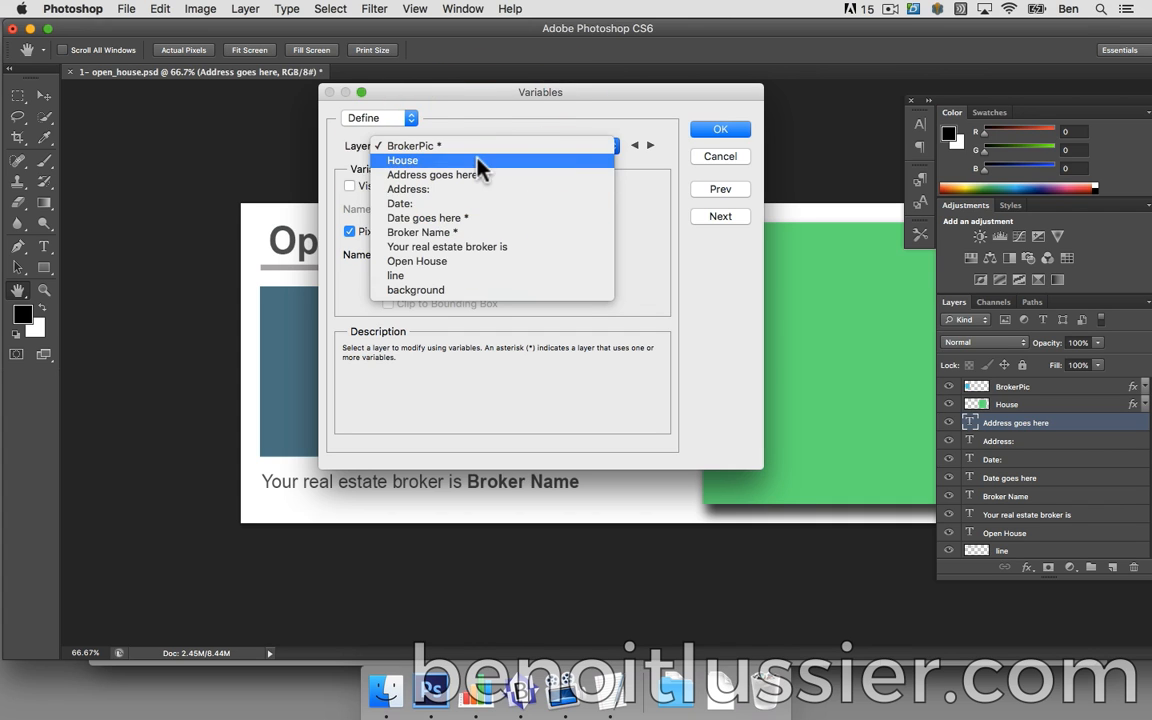
{"action": "left_click", "coordinate": [477, 160]}
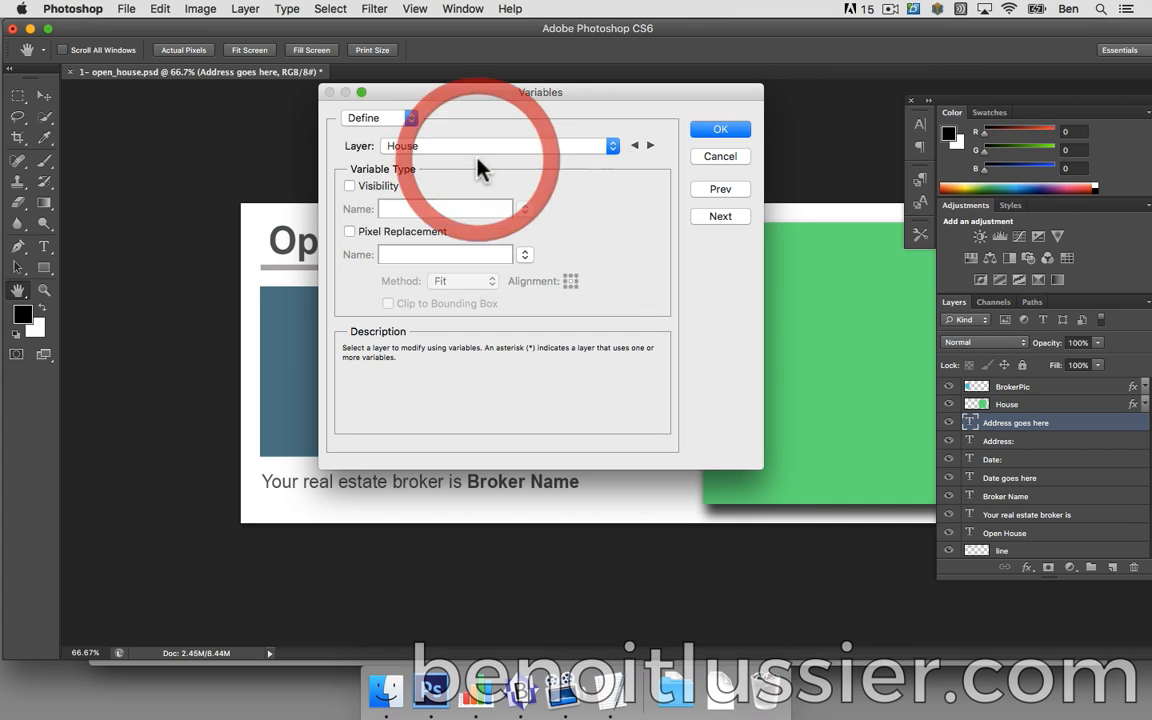
{"action": "left_click", "coordinate": [413, 231]}
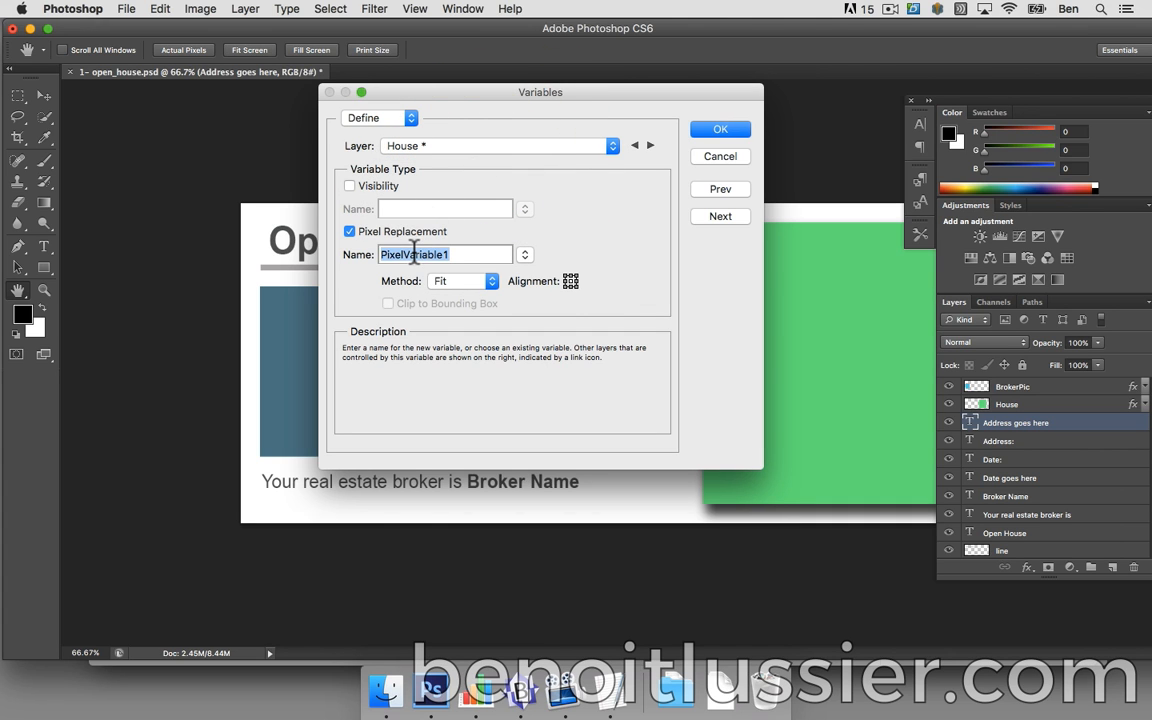
{"action": "type", "text": "House"}
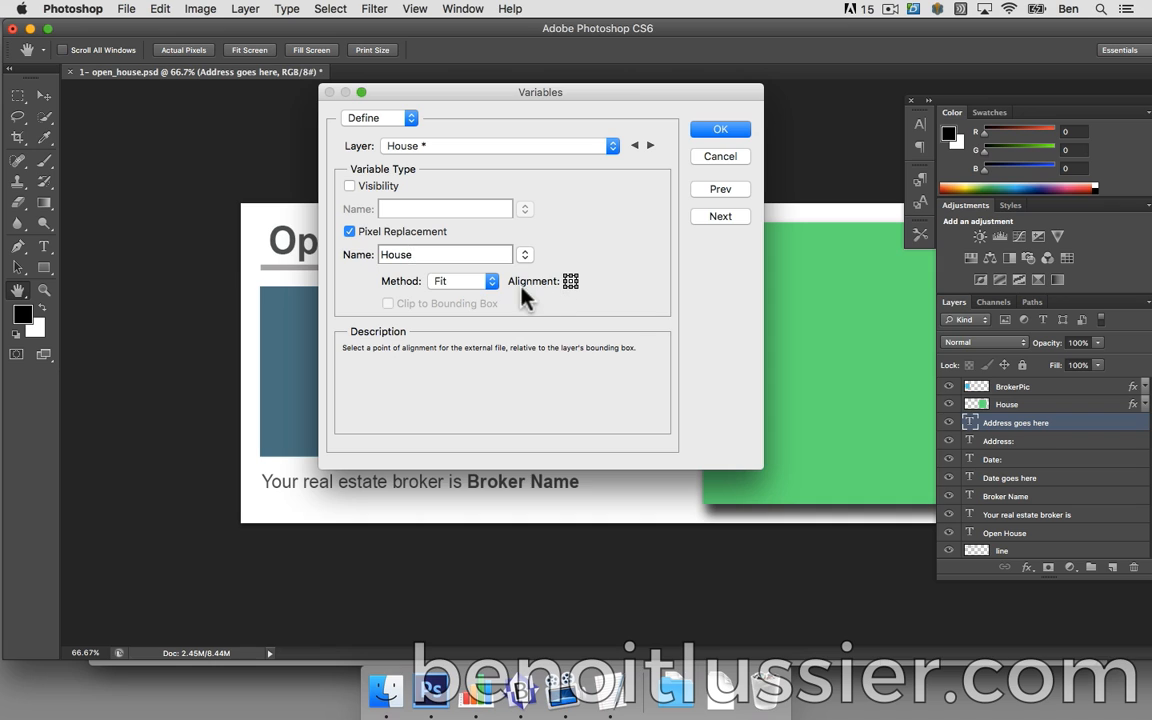
- Examine how the Fit, Fill, As Is and Conform replacement methods treat the House picture, ending on Fit
{"action": "left_click", "coordinate": [470, 285]}
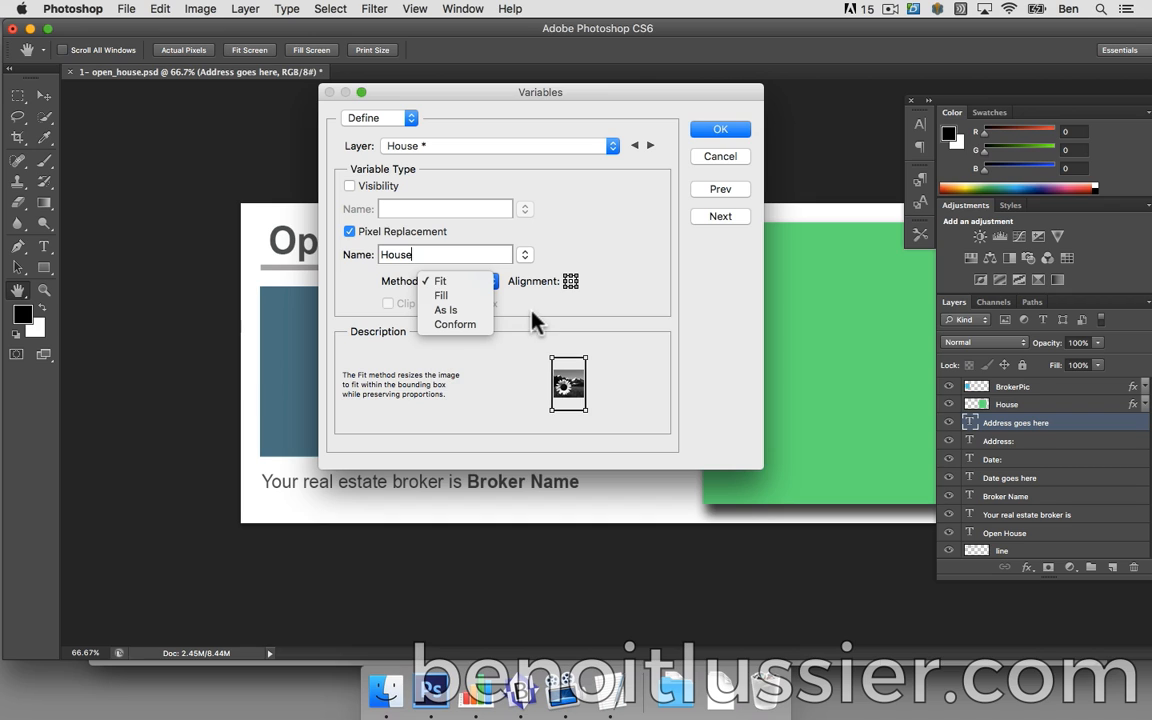
{"action": "left_click", "coordinate": [476, 283]}
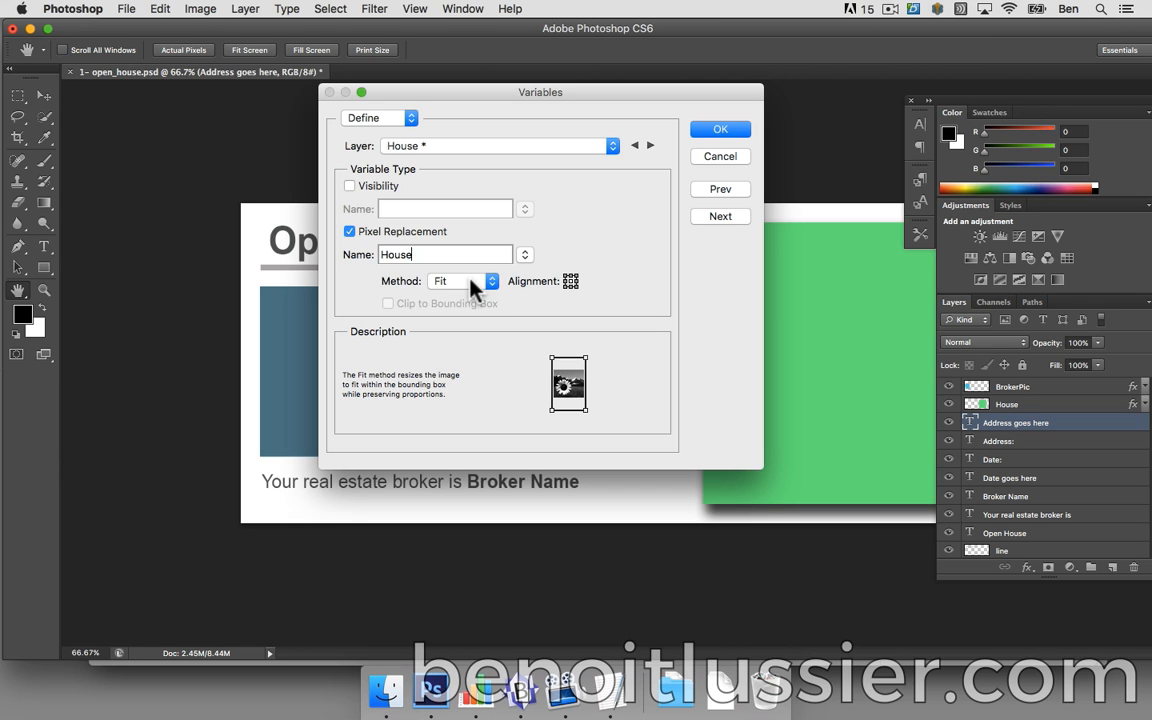
{"action": "left_click", "coordinate": [470, 279]}
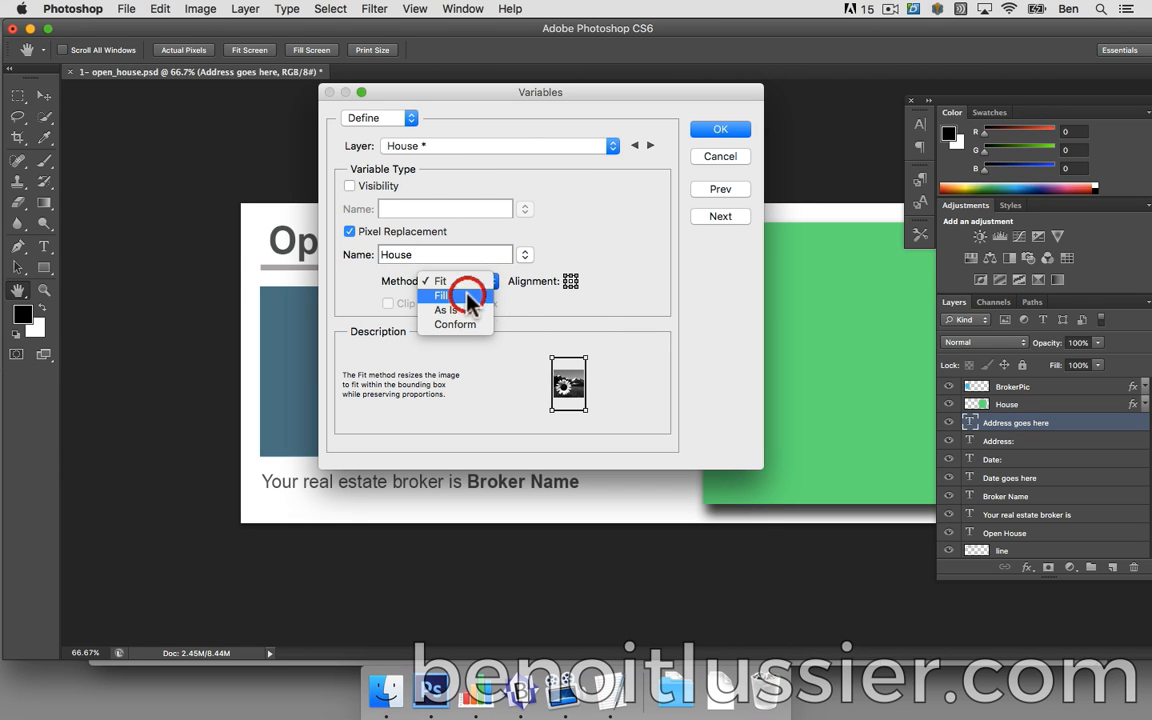
{"action": "left_click", "coordinate": [469, 296]}
{"action": "left_click", "coordinate": [474, 285]}
{"action": "left_click", "coordinate": [470, 296]}
{"action": "left_click", "coordinate": [473, 287]}
{"action": "left_click", "coordinate": [471, 298]}
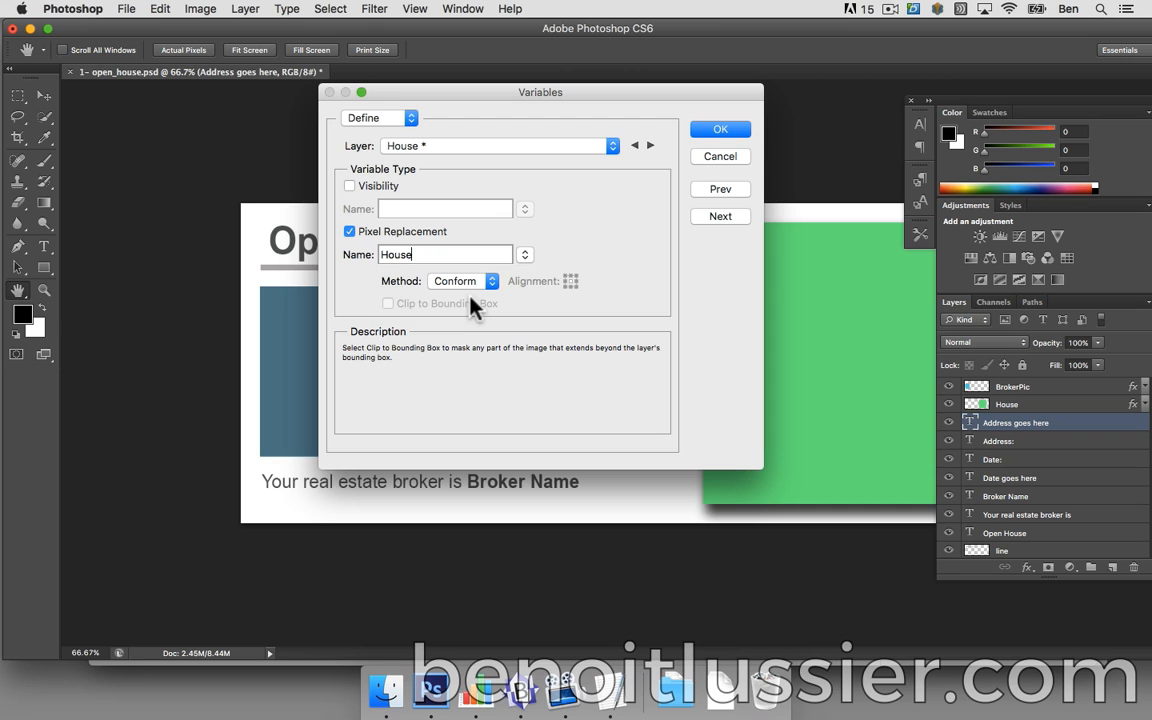
{"action": "left_click", "coordinate": [470, 279]}
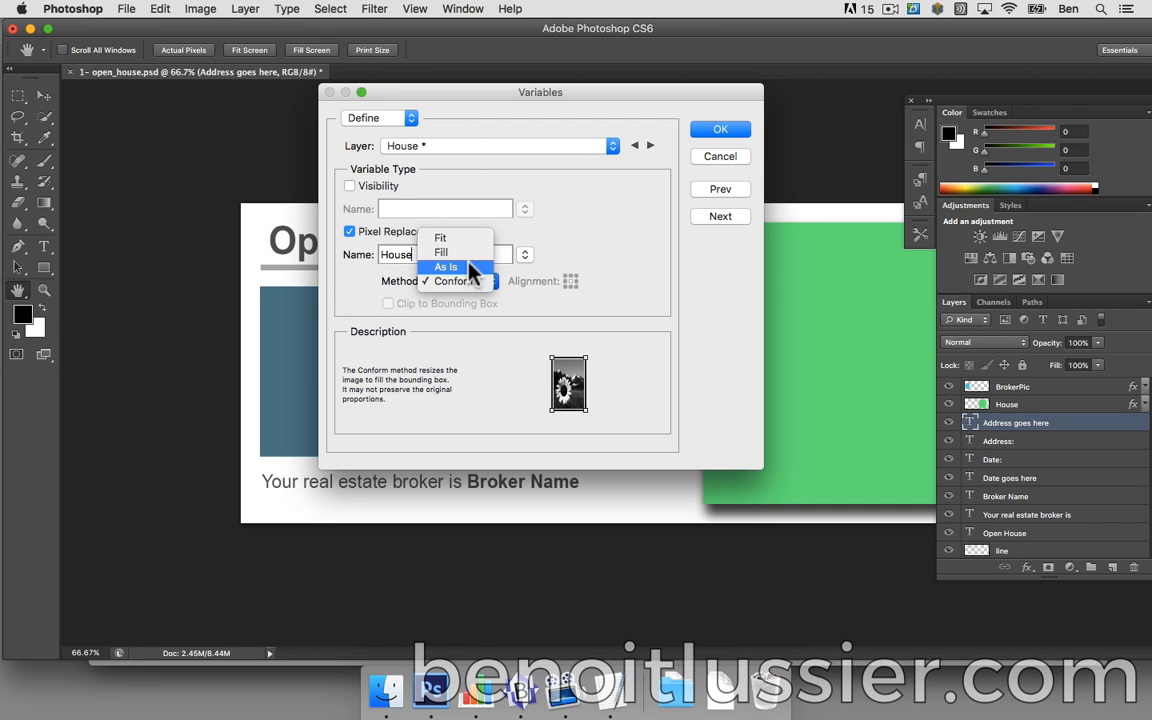
{"action": "left_click", "coordinate": [472, 268]}
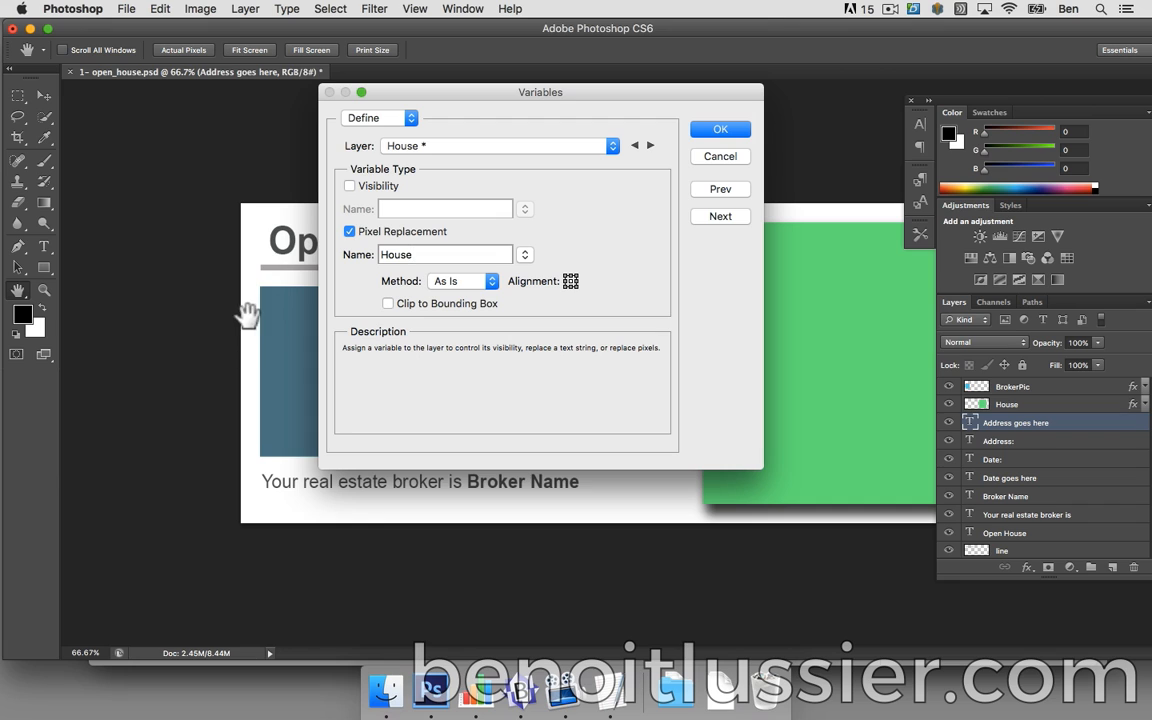
{"action": "left_click", "coordinate": [477, 282]}
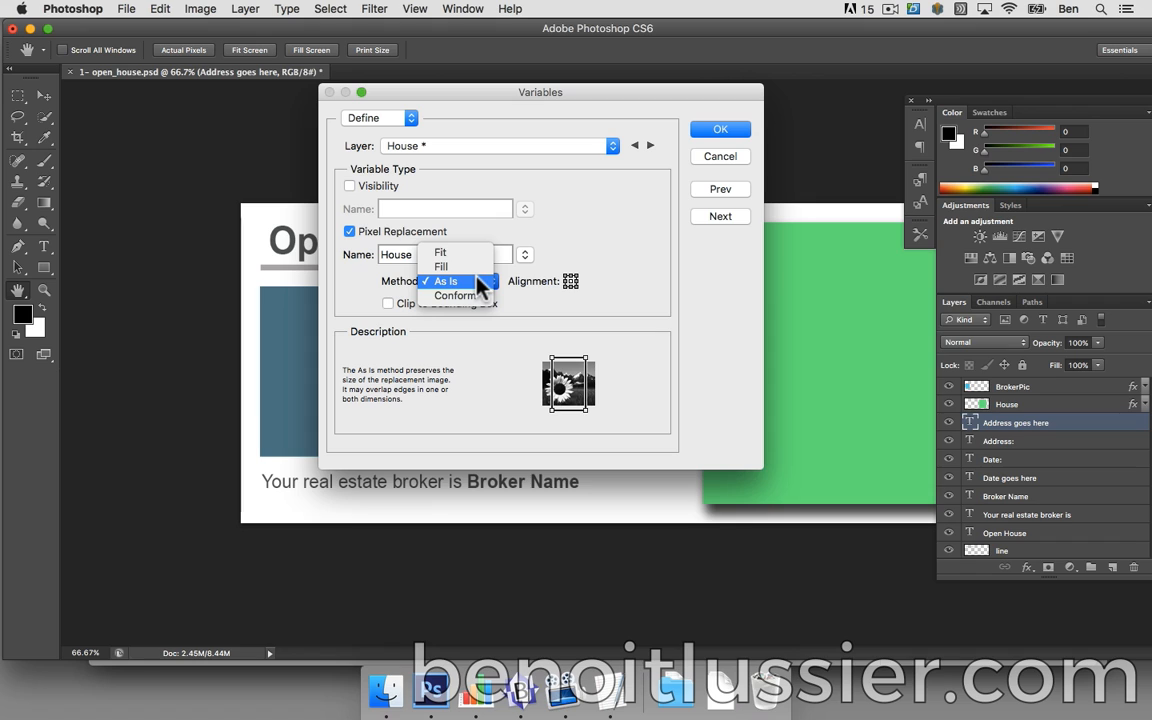
{"action": "left_click", "coordinate": [478, 253]}
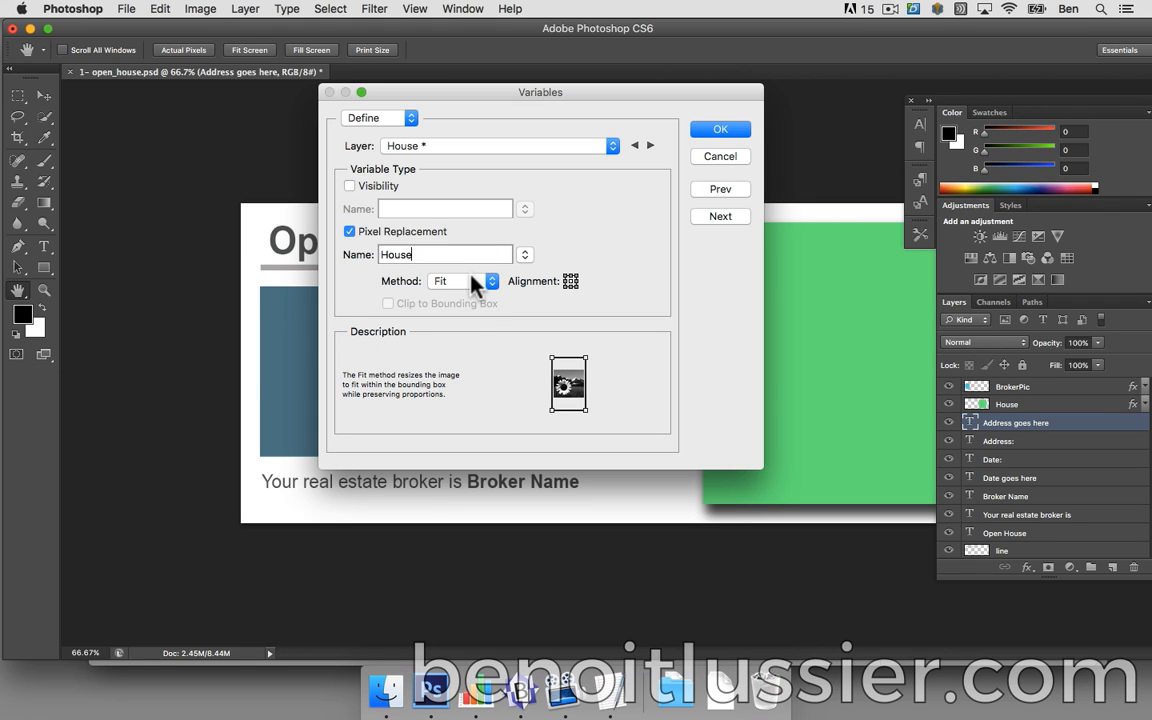
{"action": "left_click", "coordinate": [475, 283]}
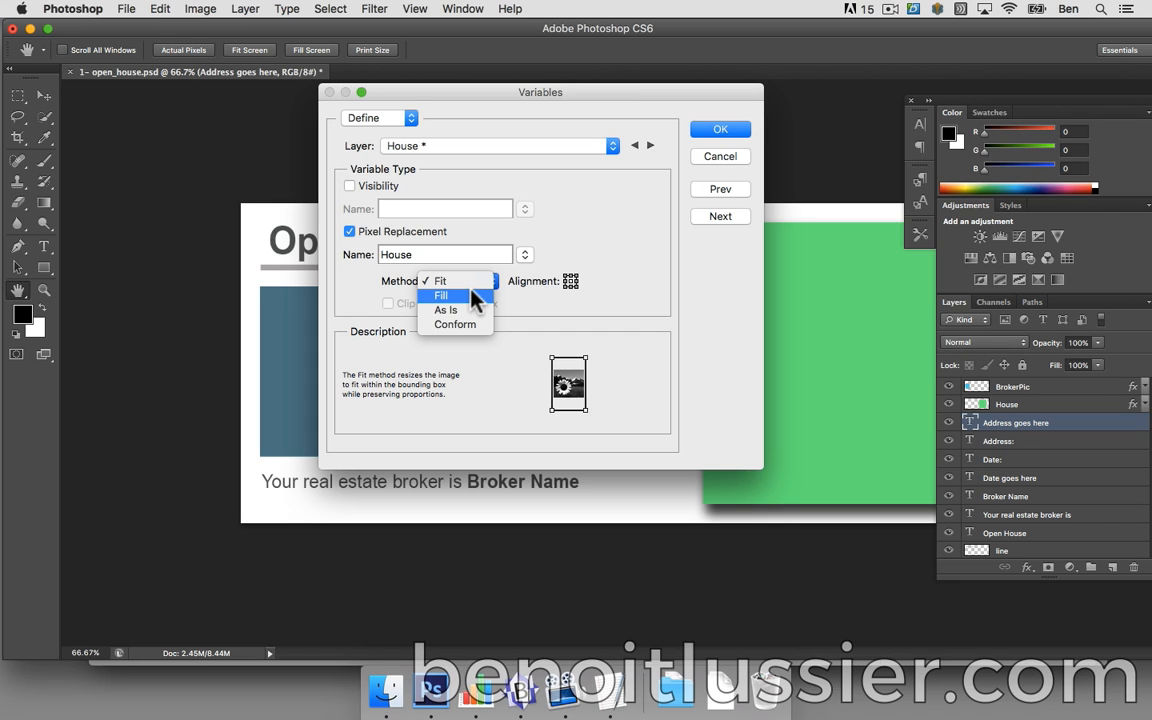
{"action": "left_click", "coordinate": [628, 226]}
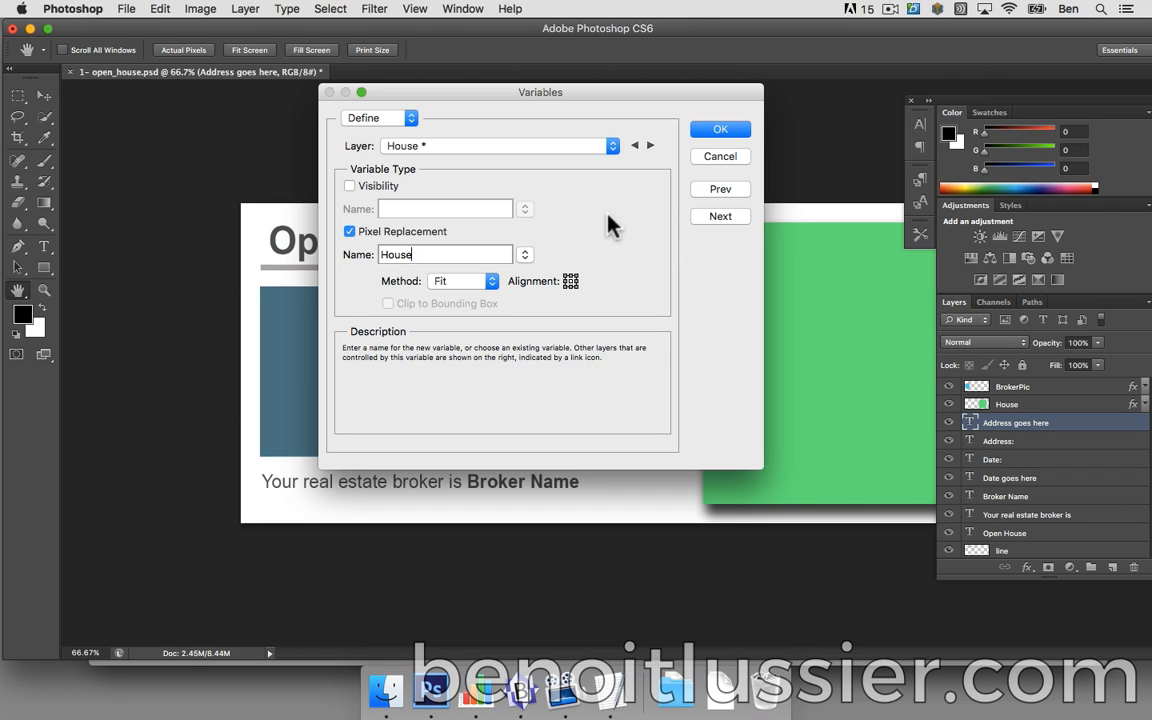
- Import the allvariables CSV from the Ressources folder as data sets, using its first column for data set names
{"action": "left_click", "coordinate": [416, 120]}
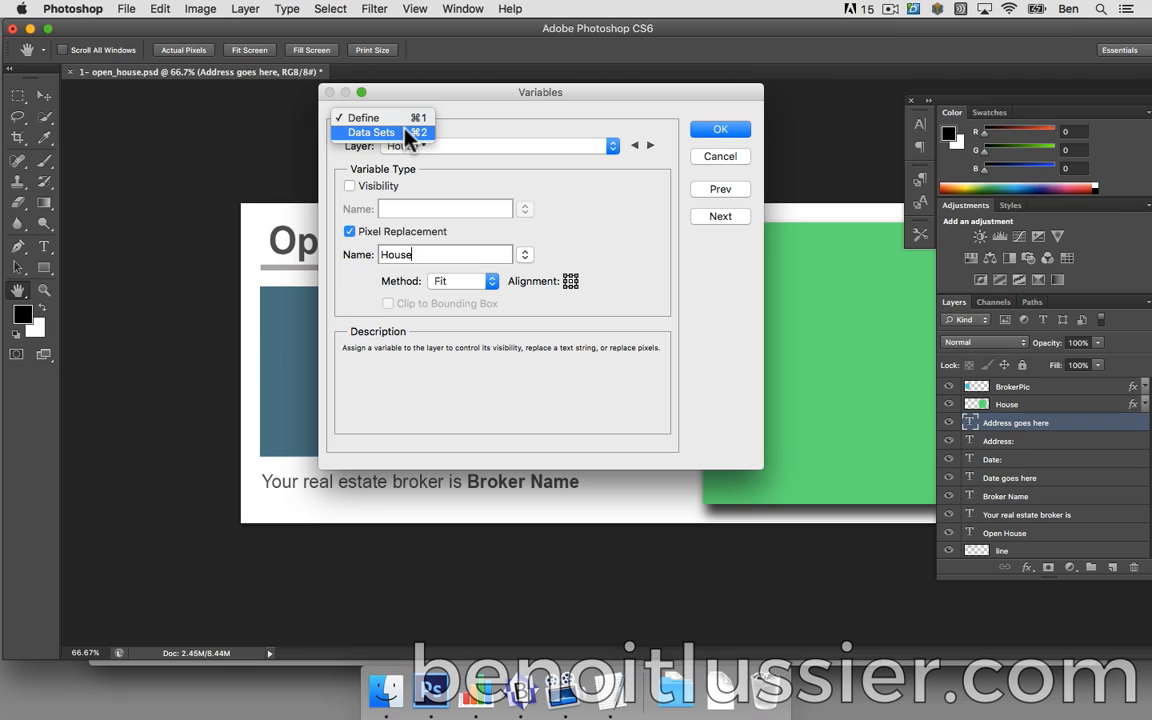
{"action": "left_click", "coordinate": [733, 265]}
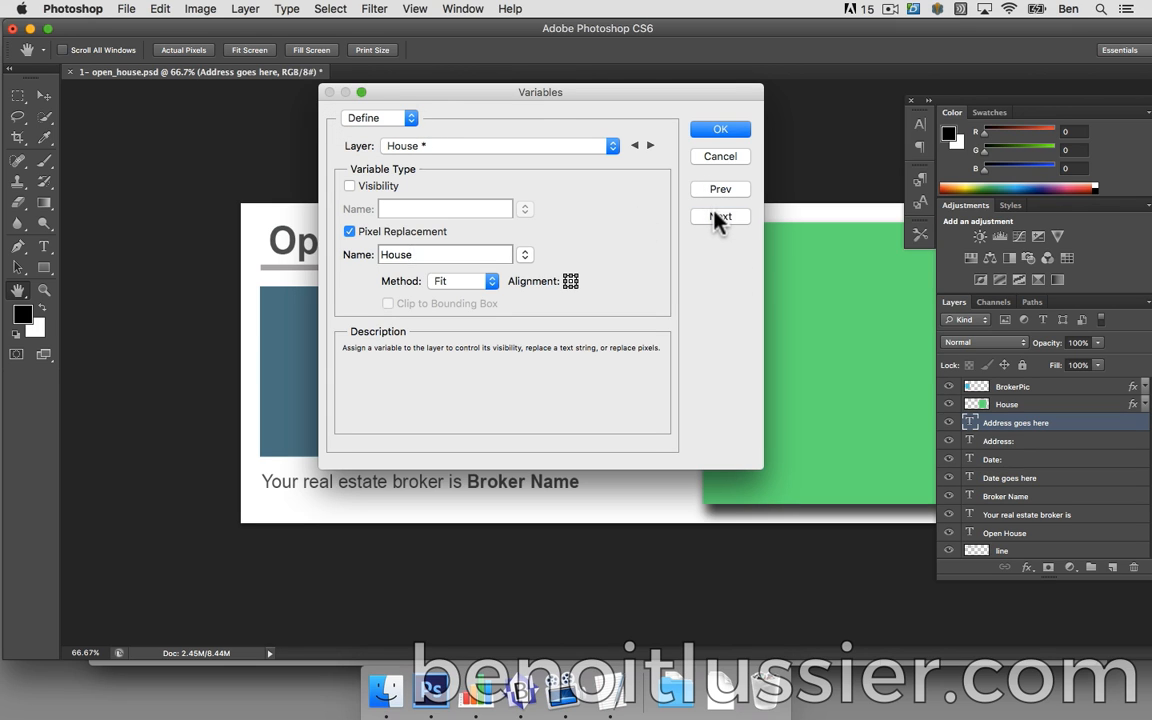
{"action": "left_click", "coordinate": [718, 220]}
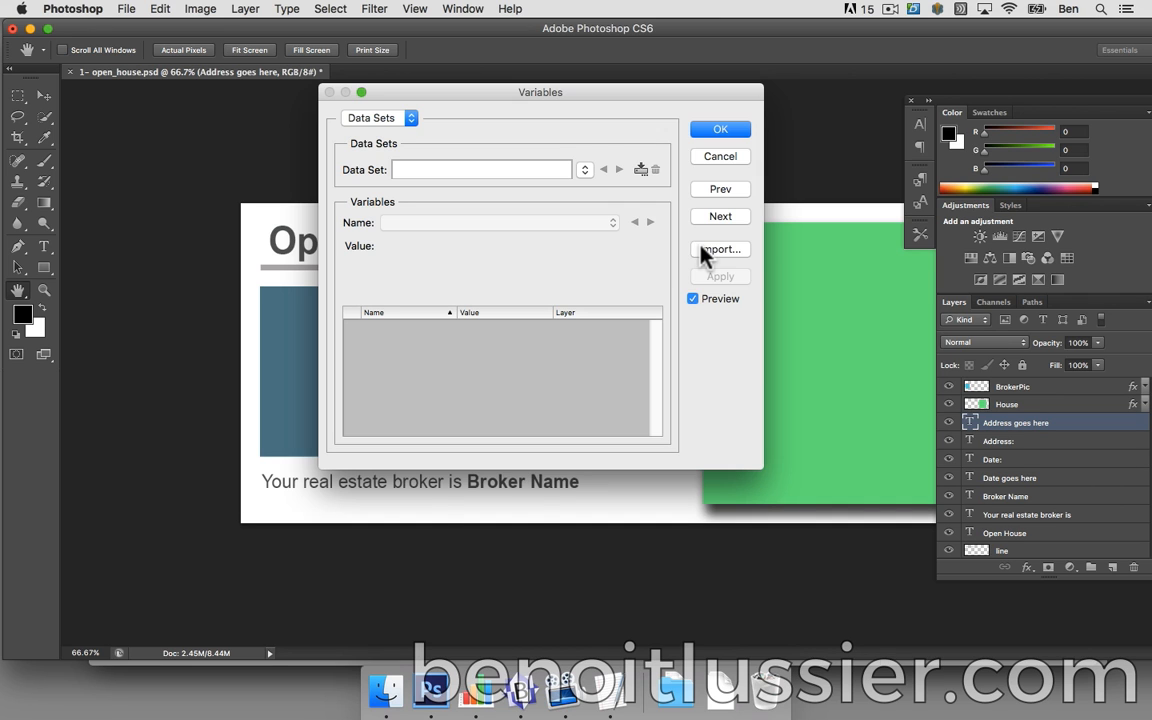
{"action": "left_click", "coordinate": [703, 250]}
{"action": "left_click", "coordinate": [417, 293]}
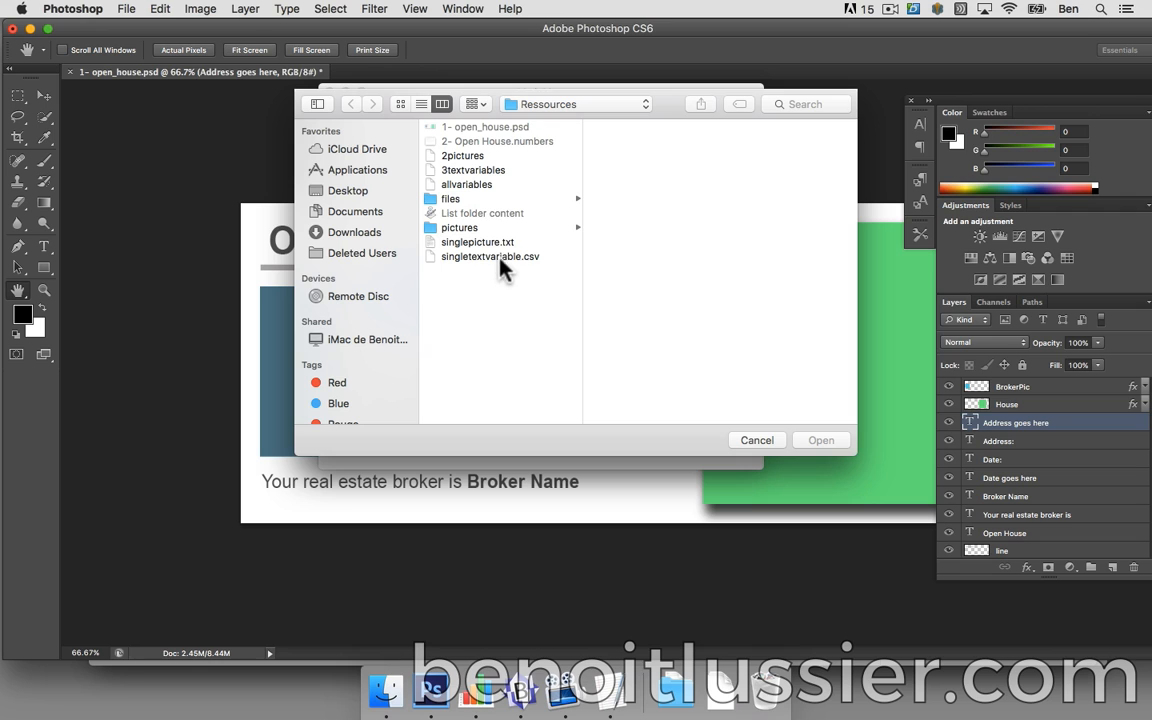
{"action": "left_click", "coordinate": [478, 190]}
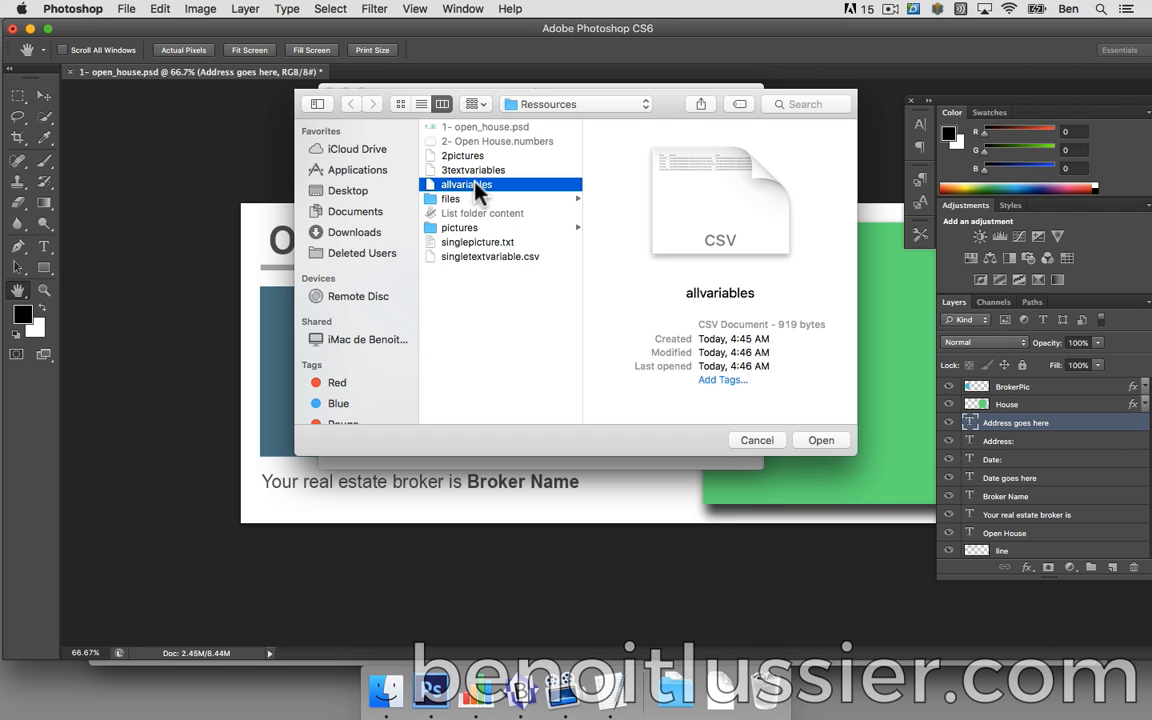
{"action": "left_click", "coordinate": [821, 440]}
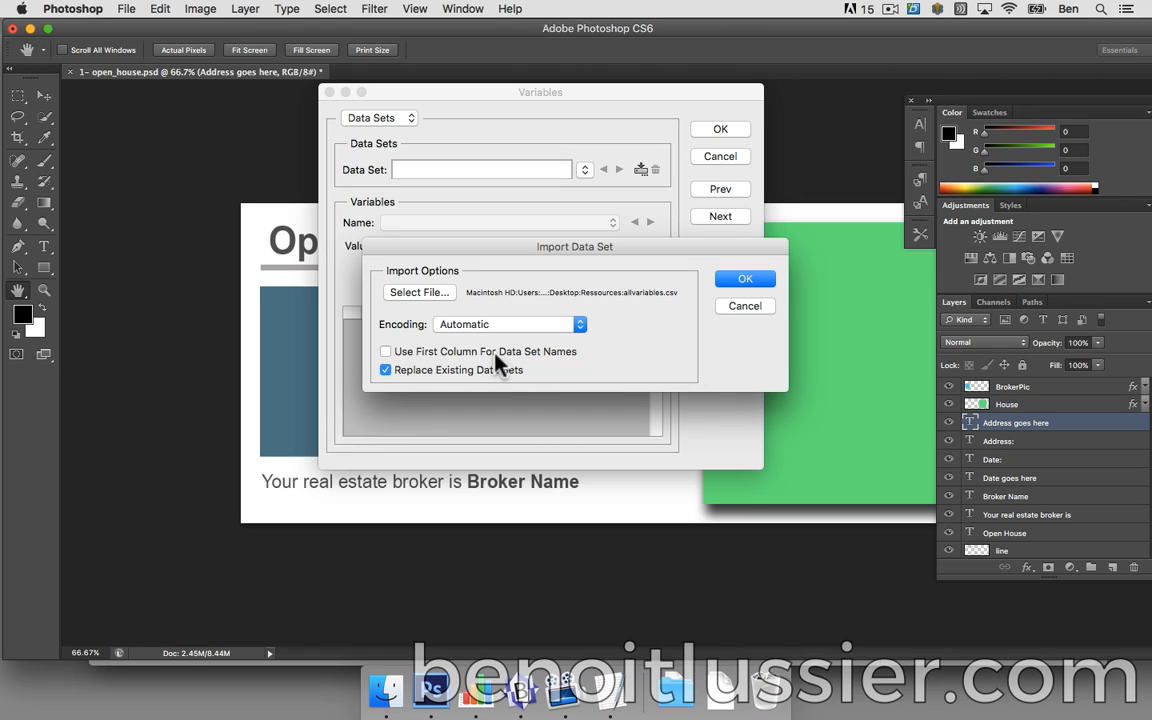
{"action": "left_click", "coordinate": [387, 352]}
{"action": "left_click", "coordinate": [741, 278]}
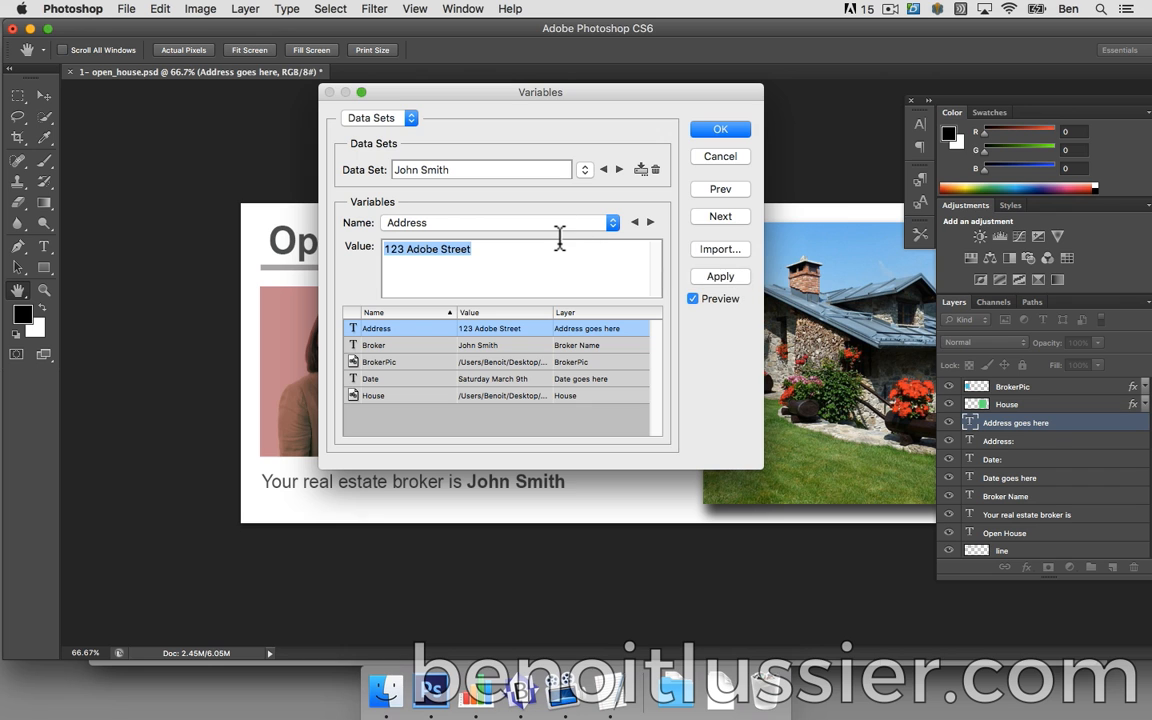
- Preview each imported data set on the open house template, moving the Variables dialog clear of the artwork
{"action": "left_click_drag", "start_coordinate": [579, 98], "coordinate": [231, 79]}
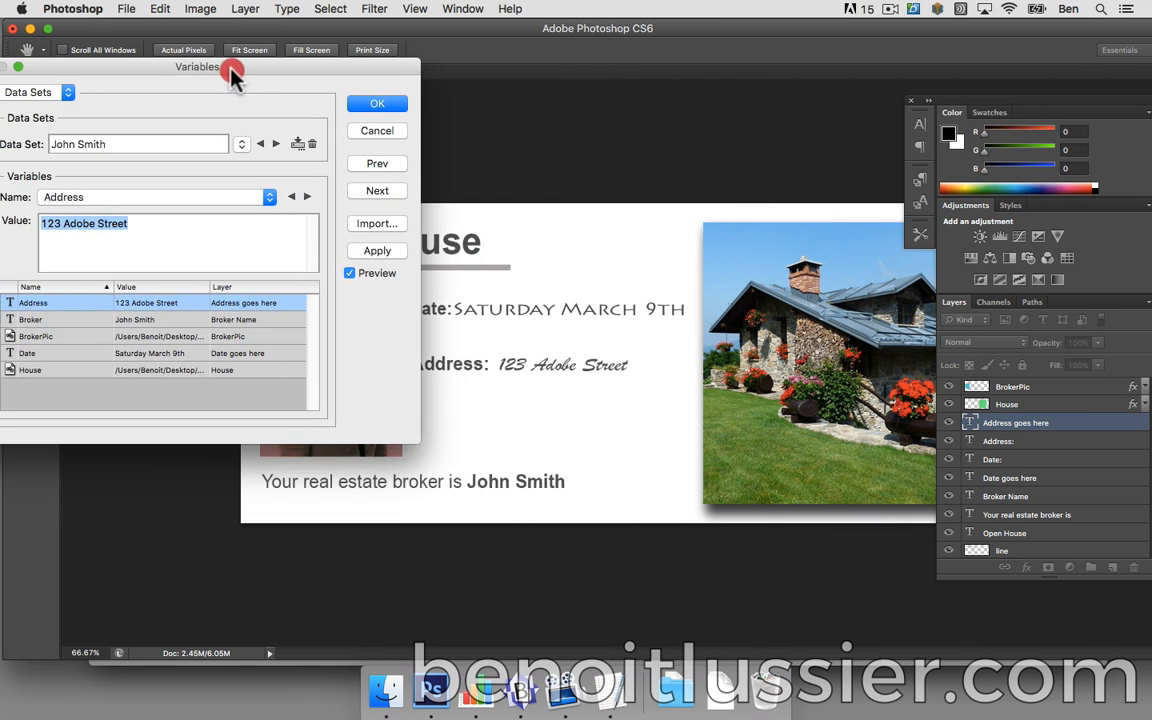
{"action": "left_click", "coordinate": [274, 146]}
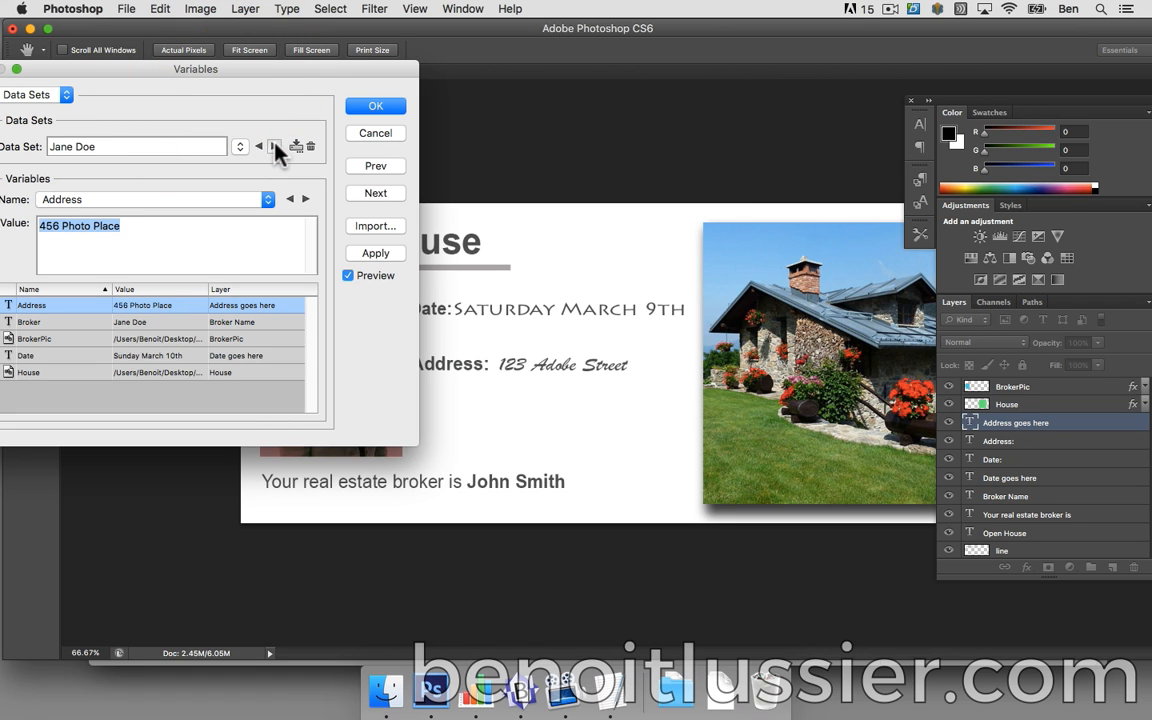
{"action": "left_click", "coordinate": [274, 146]}
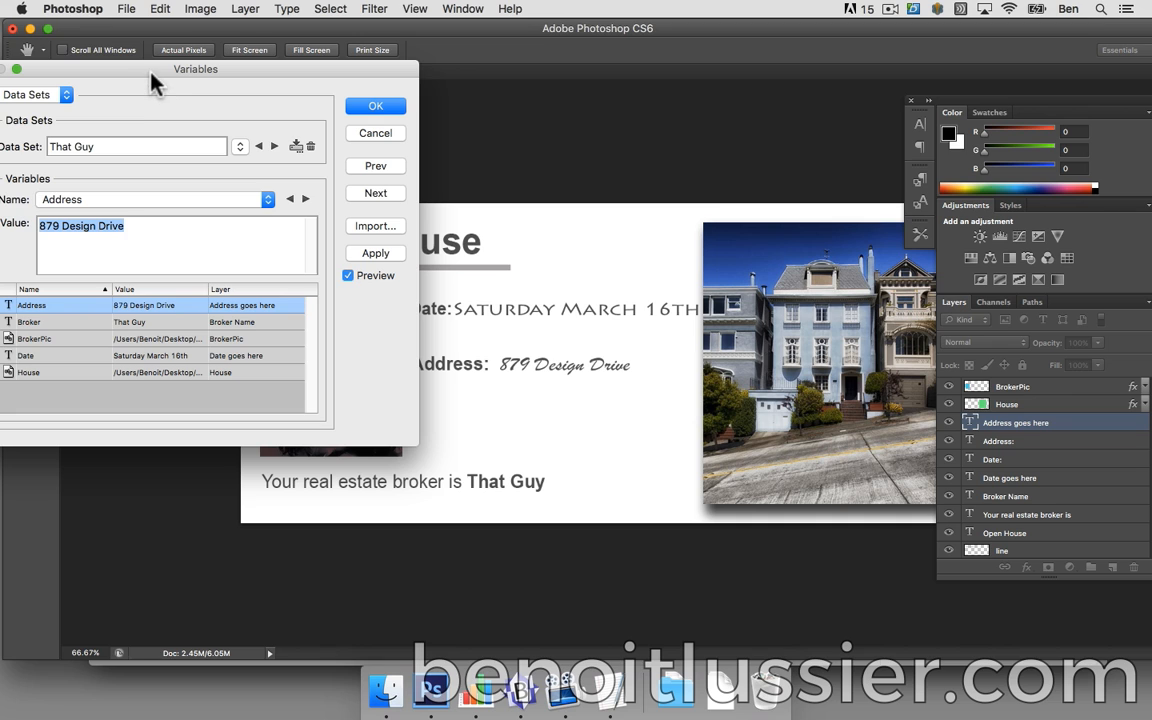
{"action": "left_click_drag", "start_coordinate": [147, 68], "coordinate": [178, 18]}
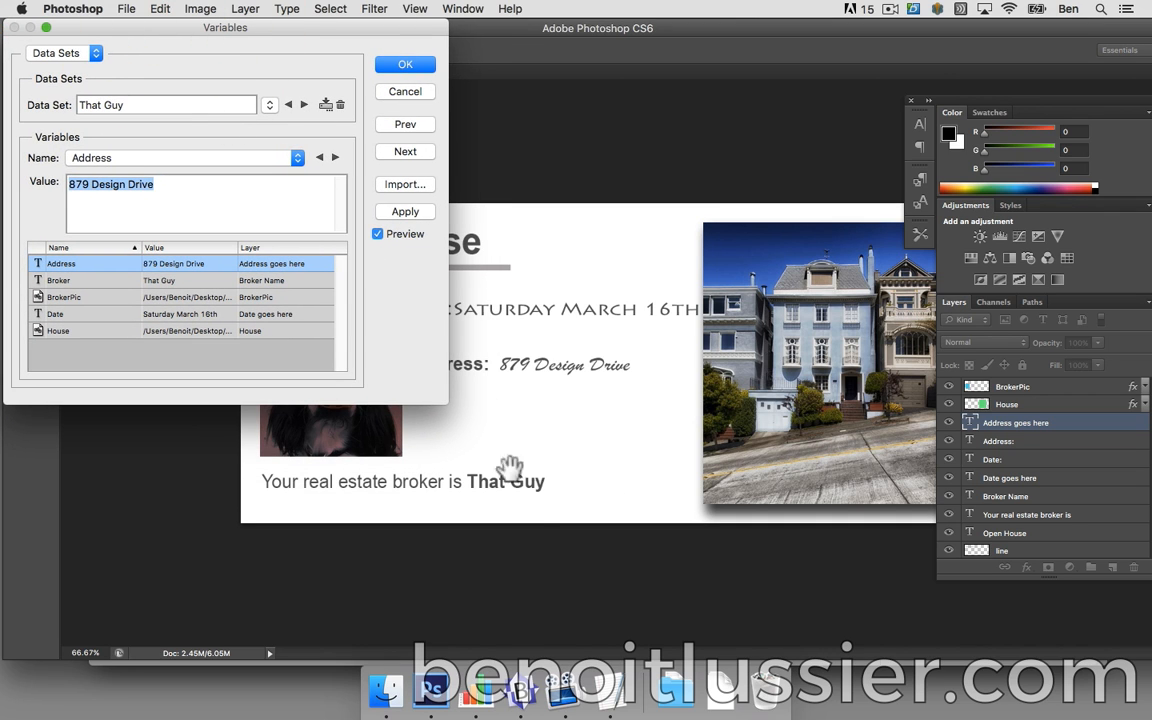
{"action": "left_click", "coordinate": [301, 104]}
{"action": "left_click", "coordinate": [301, 104]}
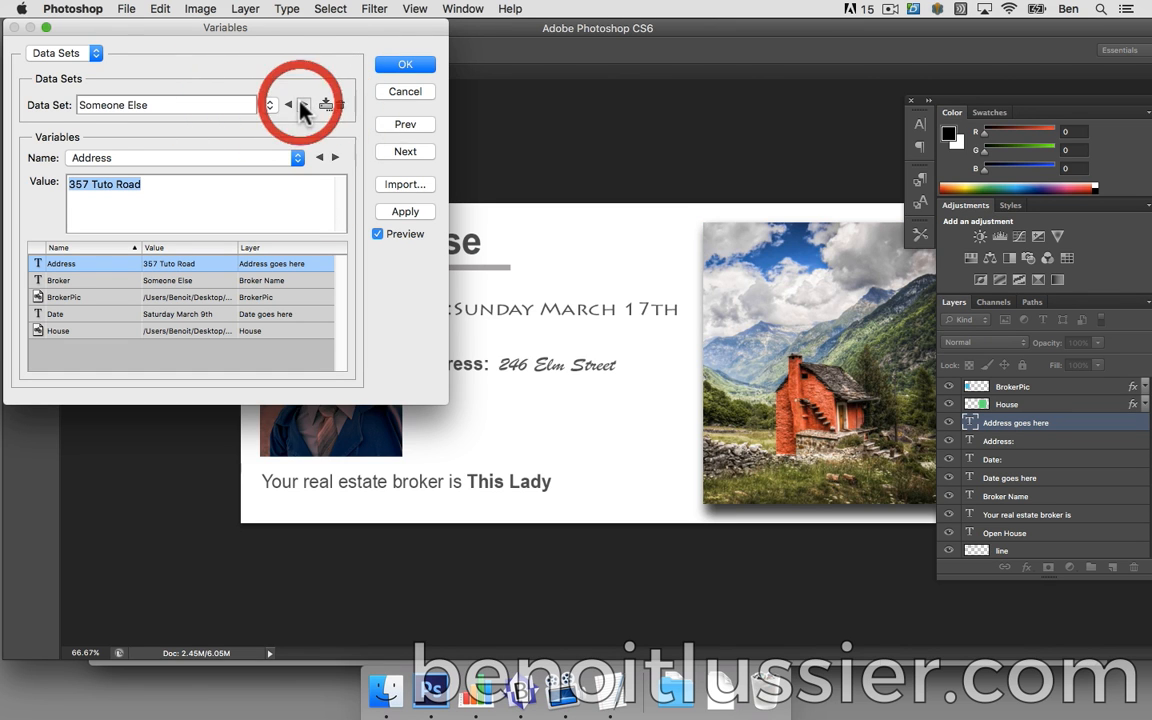
{"action": "left_click", "coordinate": [301, 104]}
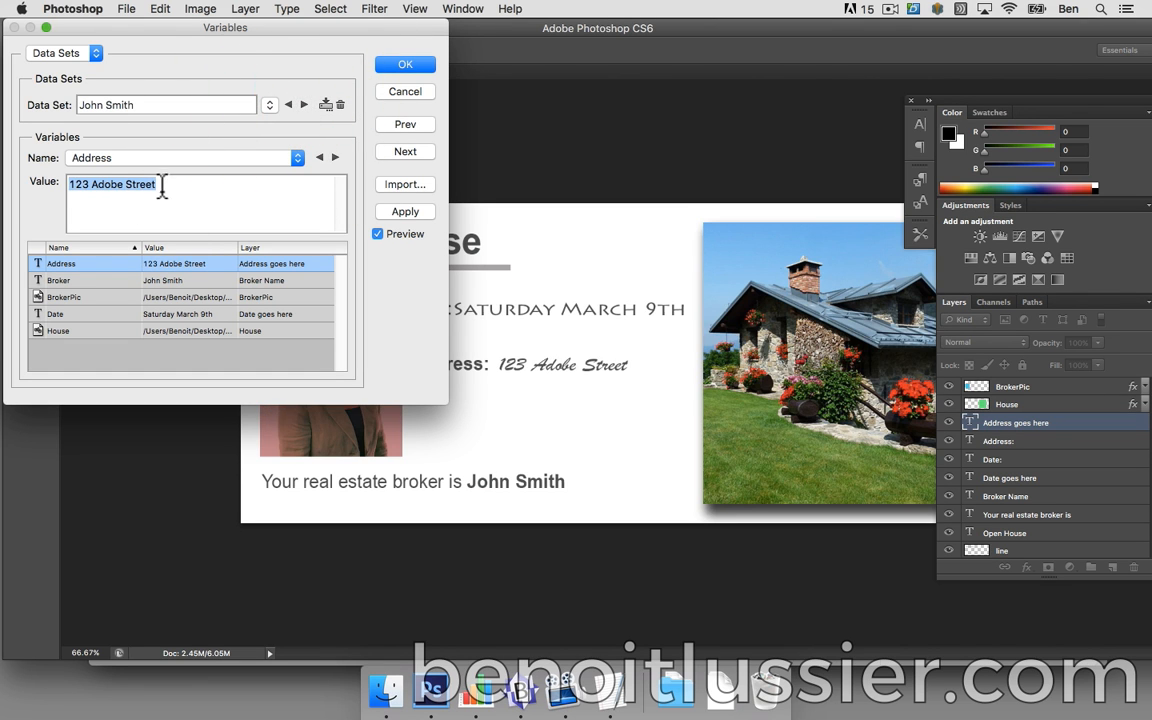
- Check the BrokerPic and Date values of the first data set and accept the variables and imported data sets
{"action": "left_click", "coordinate": [184, 155]}
{"action": "left_click", "coordinate": [203, 186]}
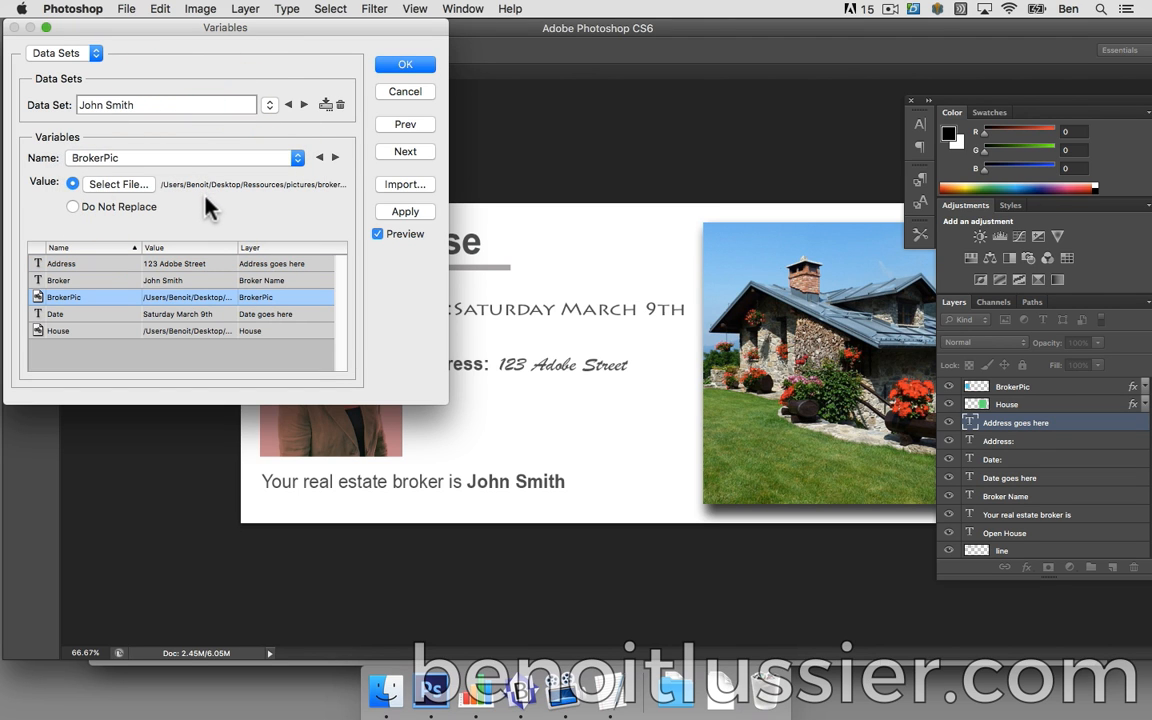
{"action": "left_click", "coordinate": [248, 159]}
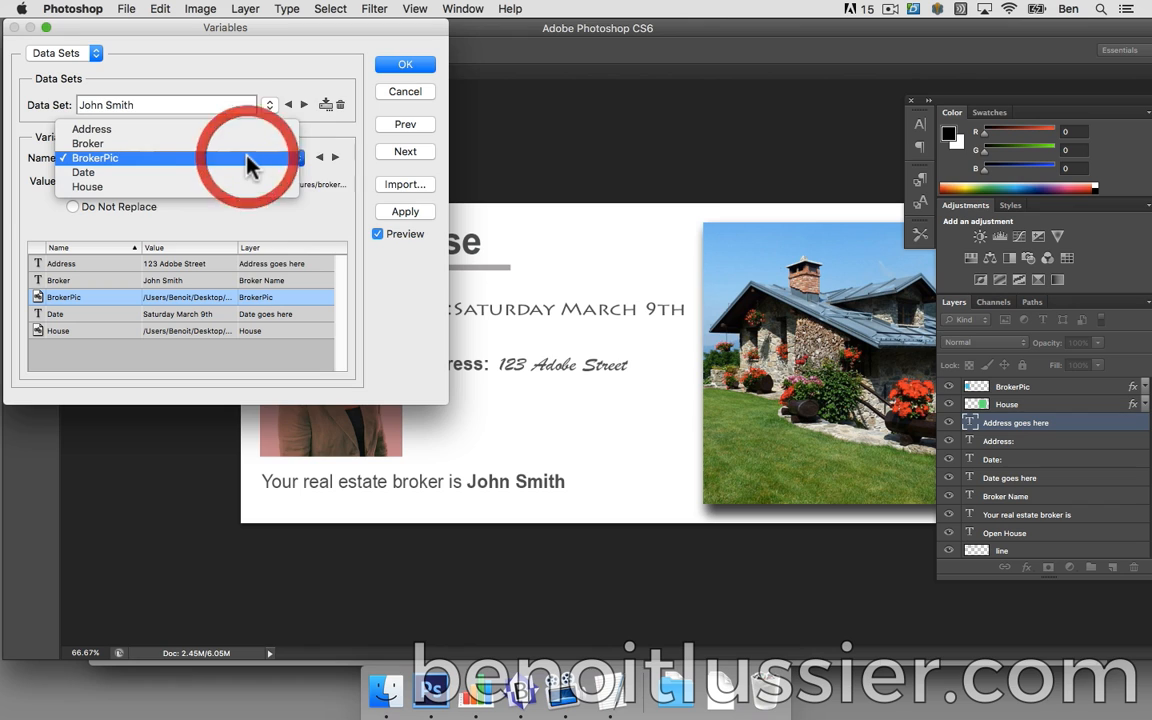
{"action": "left_click", "coordinate": [231, 172]}
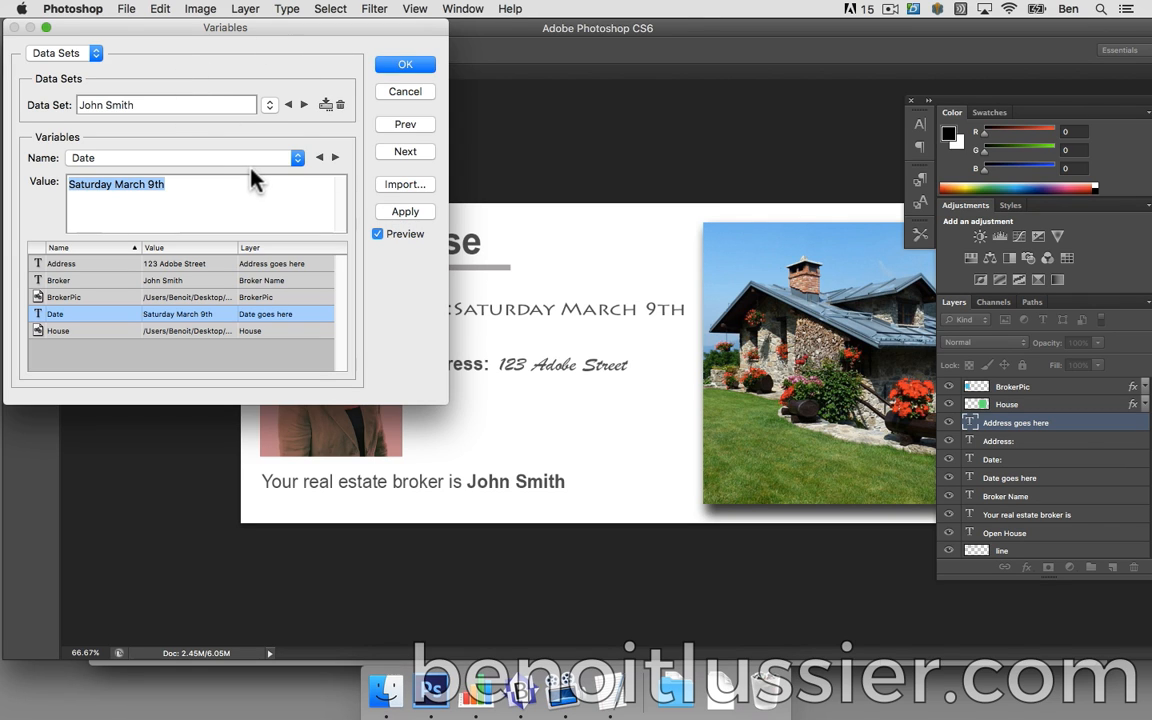
{"action": "left_click", "coordinate": [409, 65]}
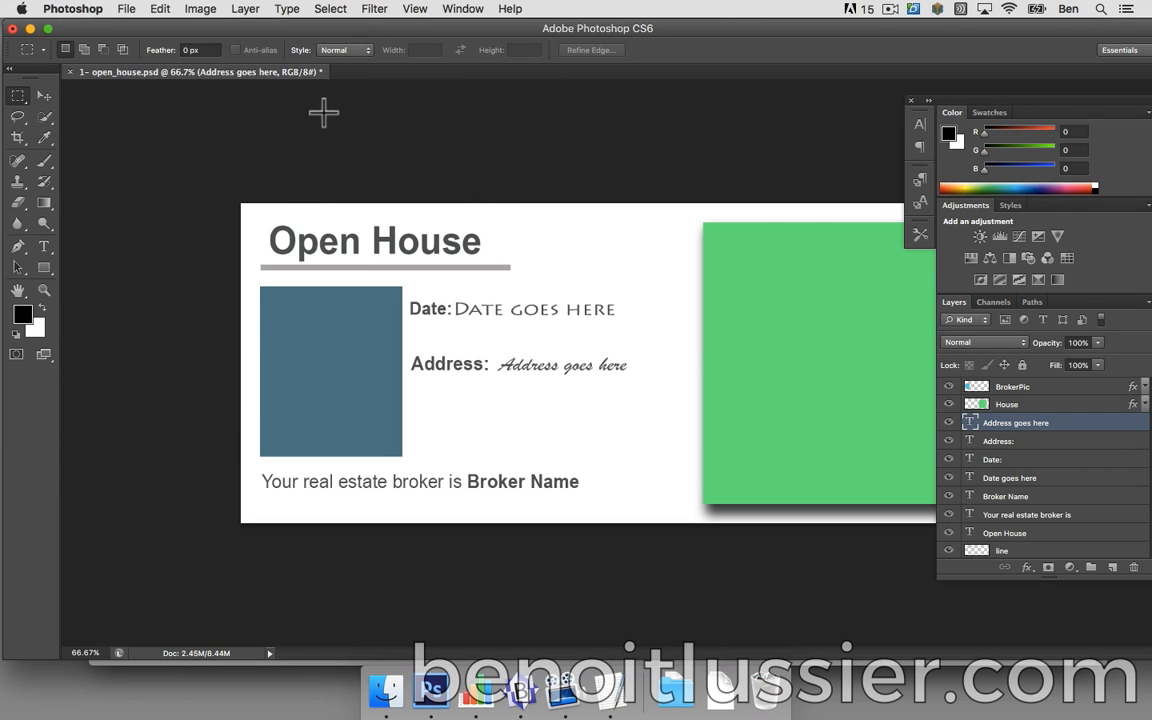
- Preview the third and second data sets on the template through Apply Data Set without applying either
{"action": "left_click", "coordinate": [205, 9]}
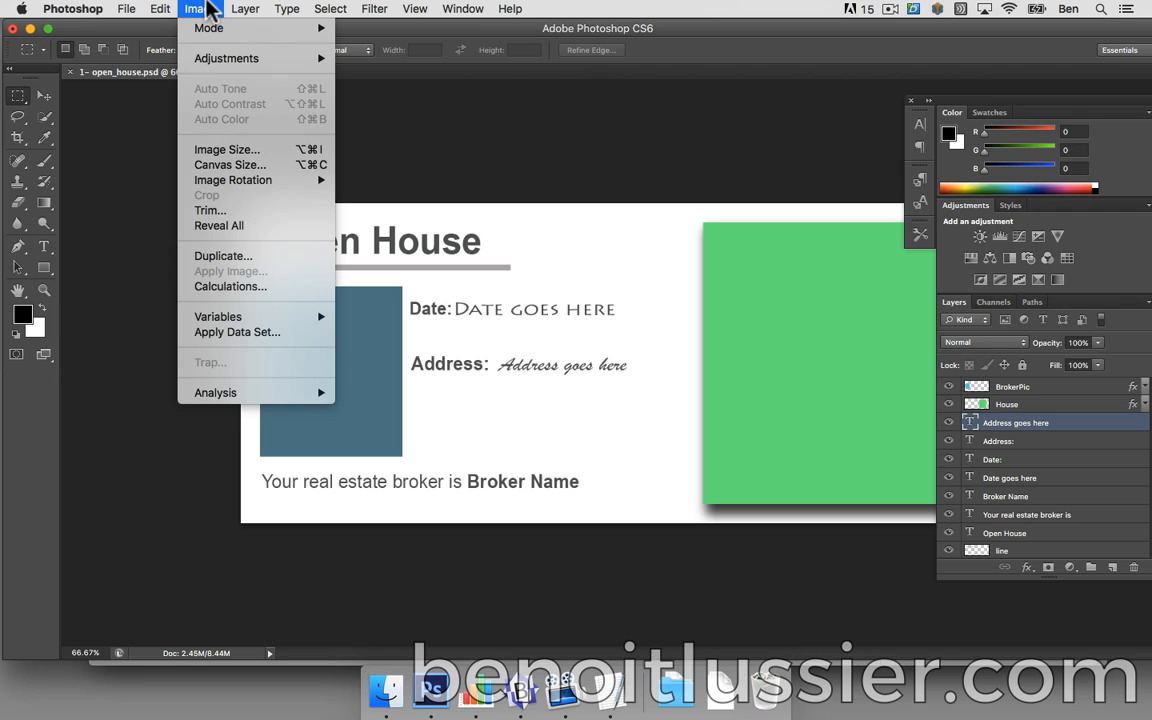
{"action": "left_click", "coordinate": [228, 334]}
{"action": "left_click", "coordinate": [219, 523]}
{"action": "left_click", "coordinate": [301, 524]}
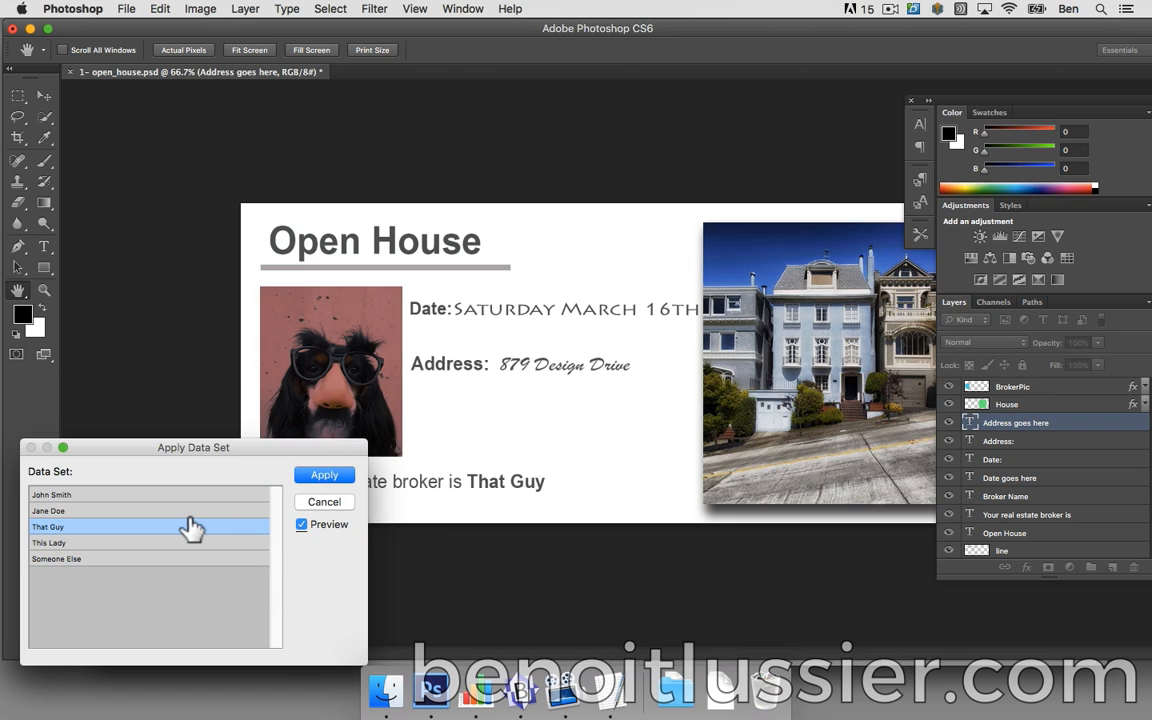
{"action": "left_click", "coordinate": [190, 511]}
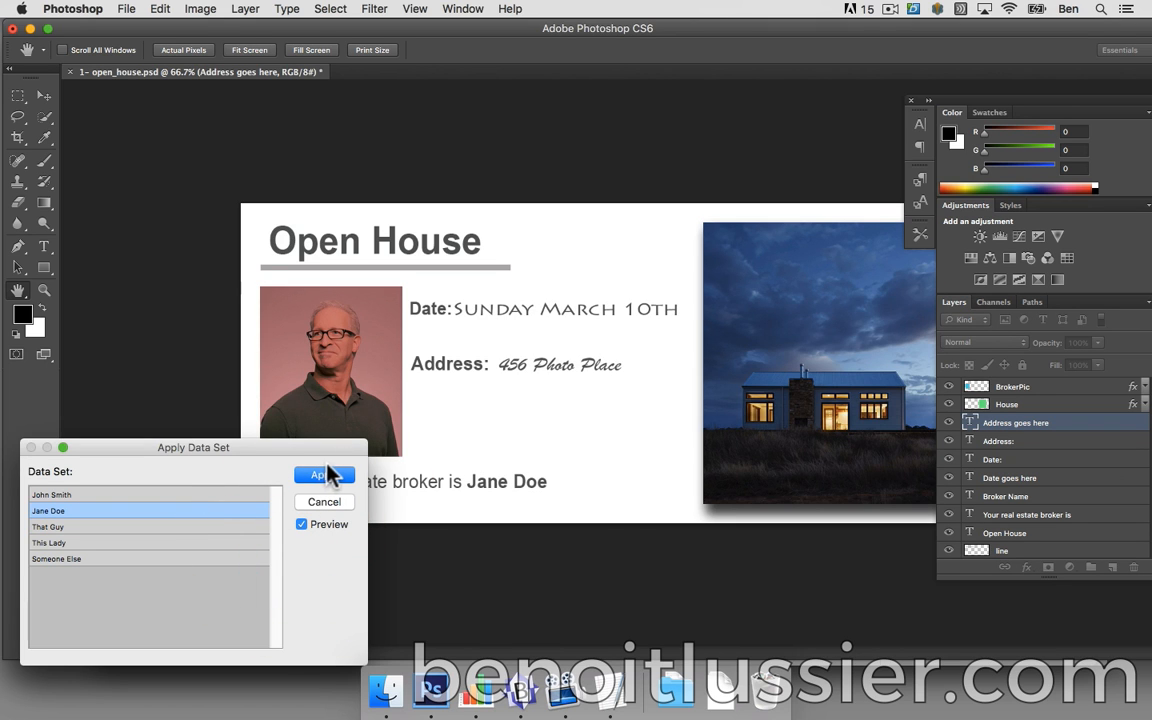
{"action": "left_click", "coordinate": [321, 502]}
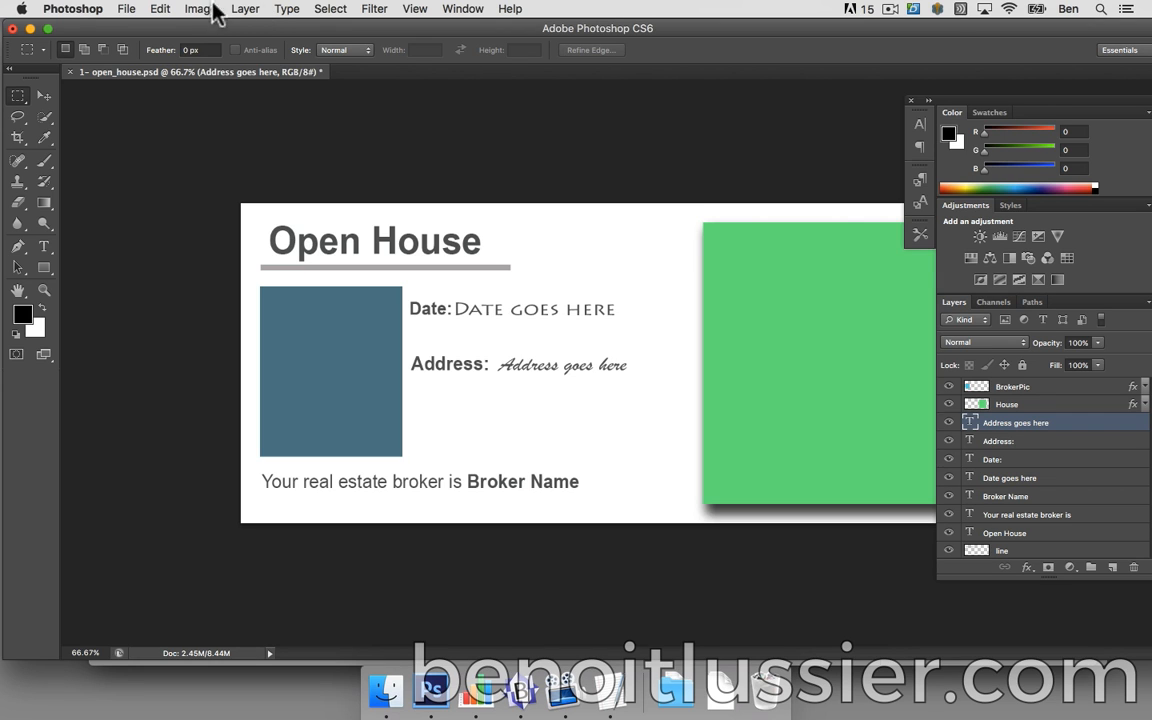
- Start exporting all data sets as files and make Data Set Name the first part of the file names
{"action": "left_click", "coordinate": [124, 8]}
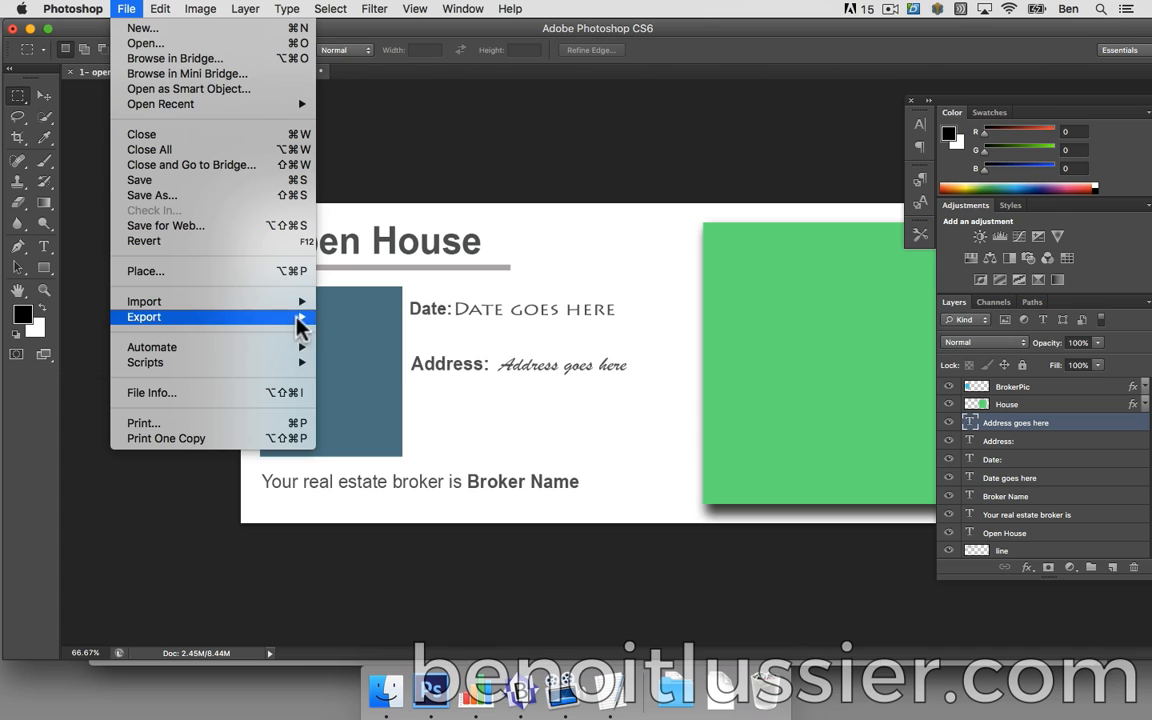
{"action": "left_click", "coordinate": [332, 318]}
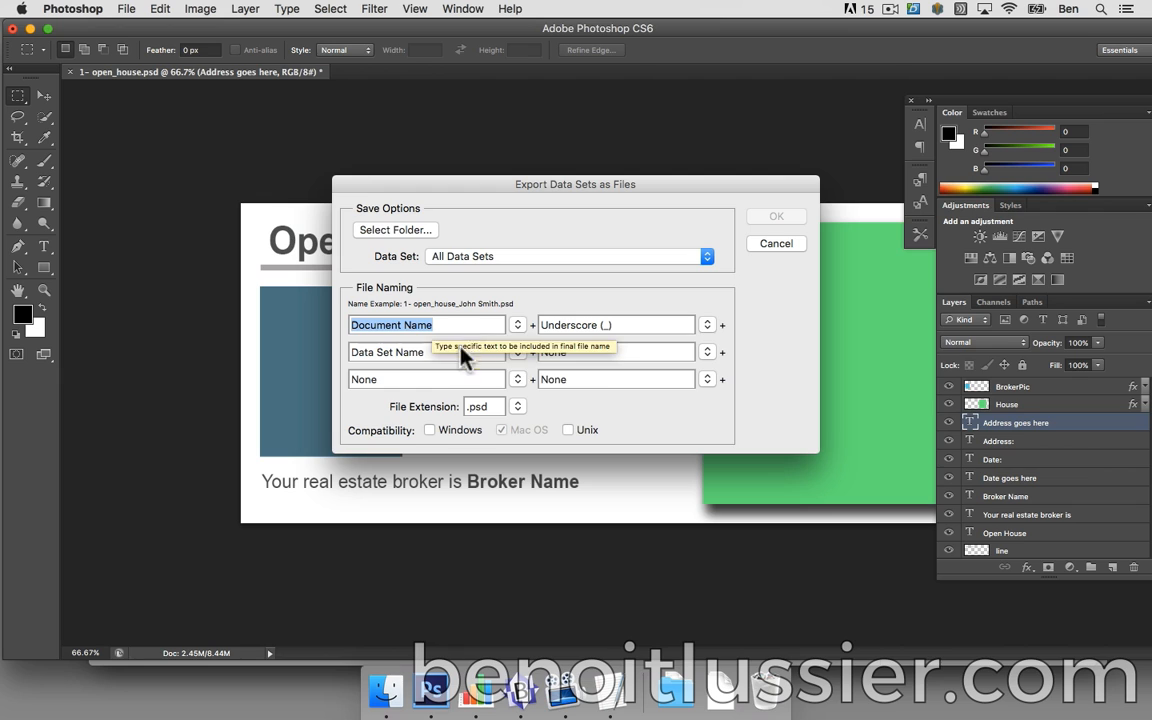
{"action": "left_click", "coordinate": [708, 358]}
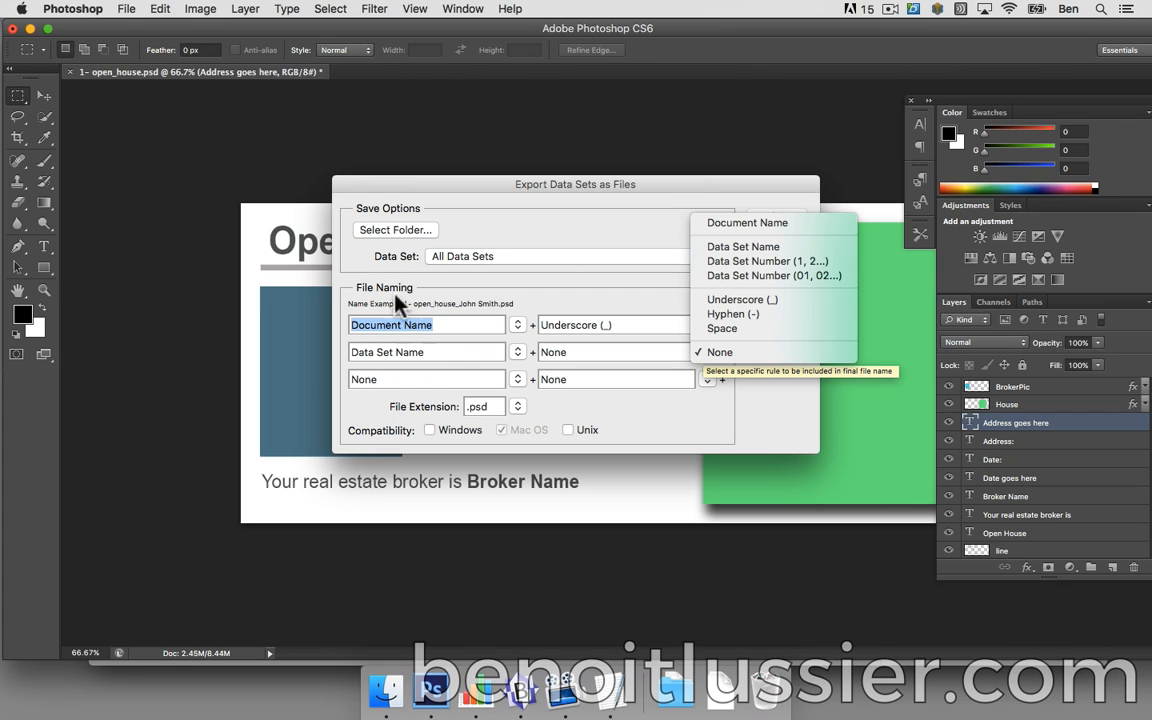
{"action": "left_click", "coordinate": [450, 350]}
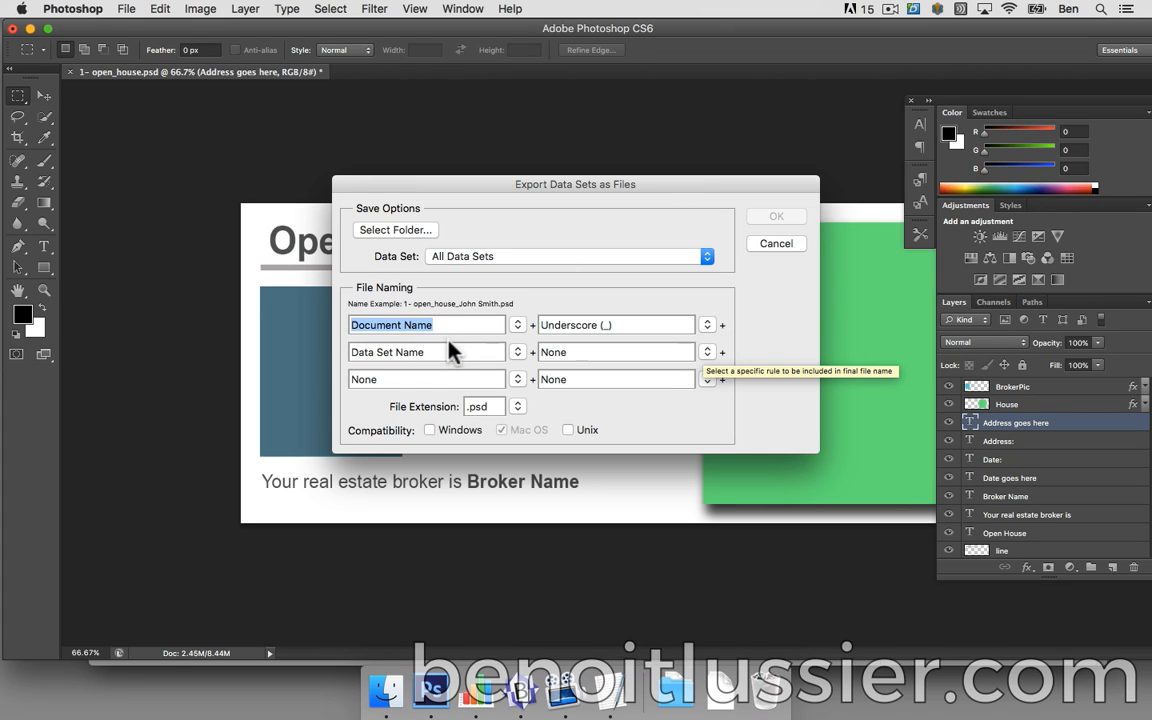
{"action": "left_click", "coordinate": [515, 328]}
{"action": "left_click", "coordinate": [530, 350]}
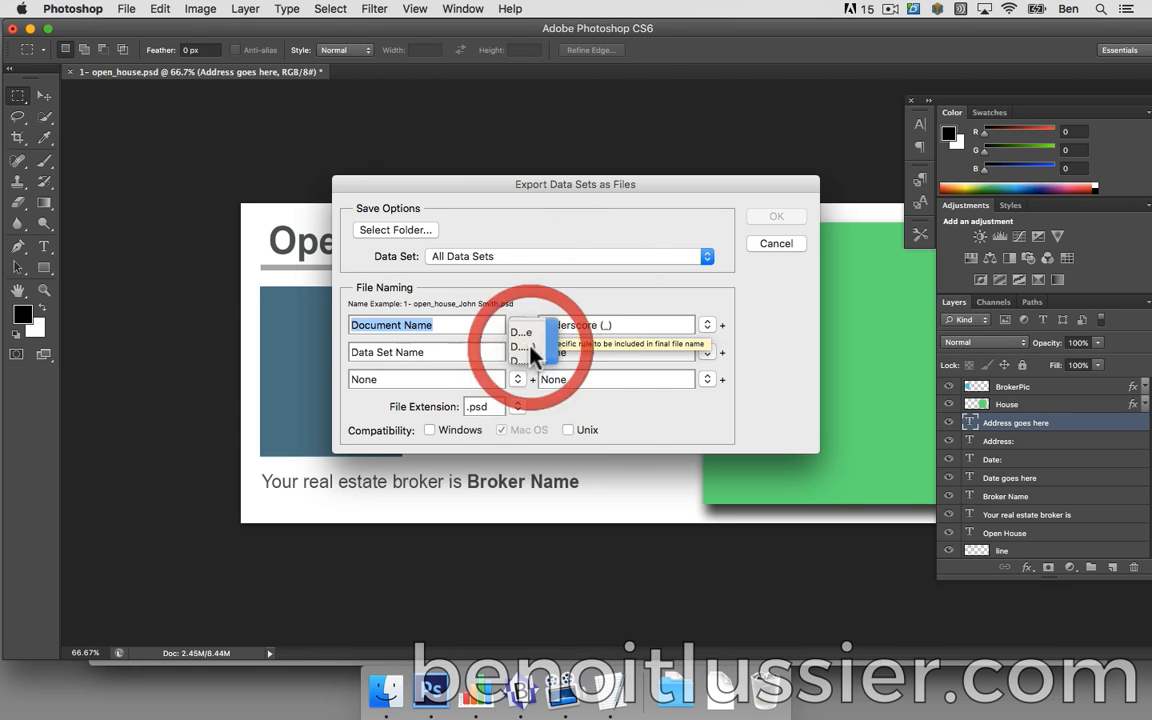
- Set the second, third and fourth parts of the exported file names to None, keeping only the data set name
{"action": "double_click", "coordinate": [476, 352]}
{"action": "key", "text": "BackSpace"}
{"action": "key", "text": "BackSpace"}
{"action": "key", "text": "BackSpace"}
{"action": "key", "text": "BackSpace"}
{"action": "key", "text": "BackSpace"}
{"action": "key", "text": "BackSpace"}
{"action": "key", "text": "BackSpace"}
{"action": "key", "text": "BackSpace"}
{"action": "key", "text": "BackSpace"}
{"action": "key", "text": "BackSpace"}
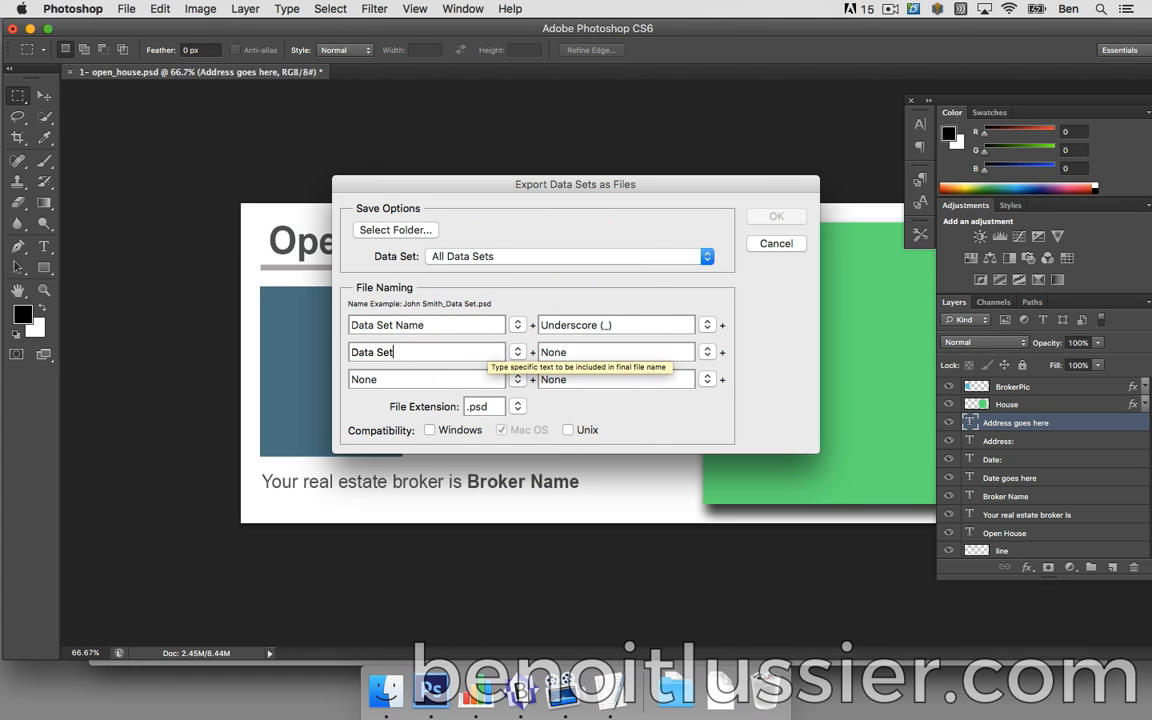
{"action": "left_click_drag", "start_coordinate": [651, 321], "coordinate": [543, 316]}
{"action": "left_click", "coordinate": [706, 327]}
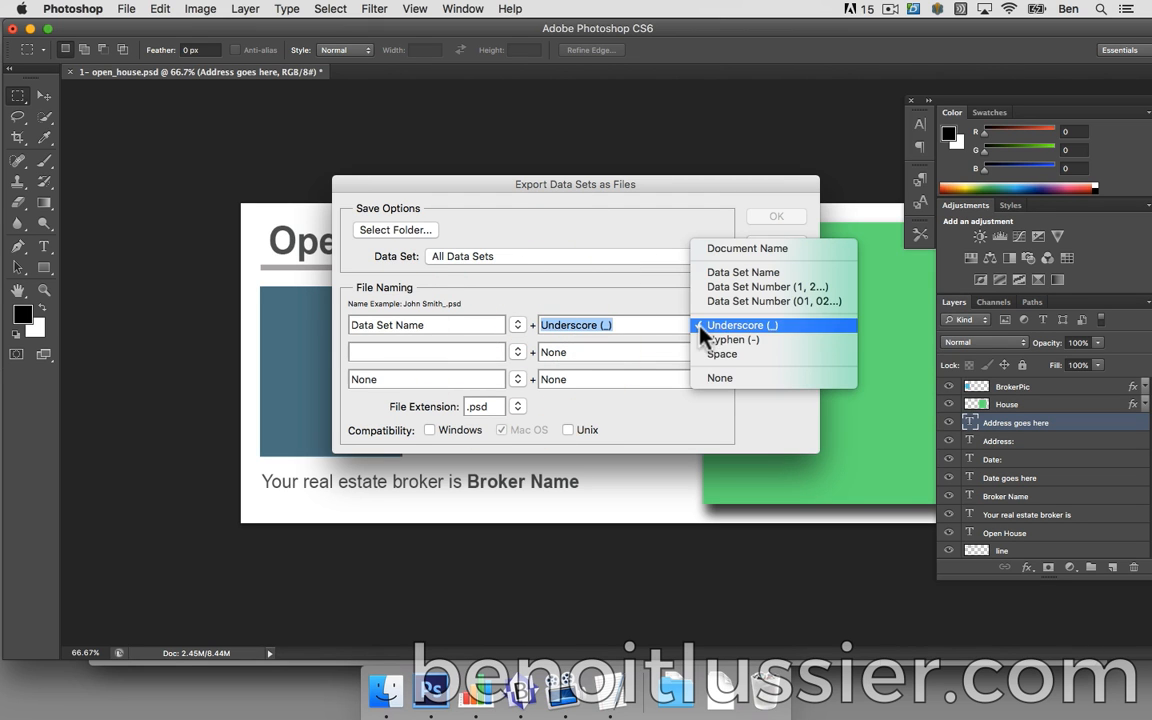
{"action": "left_click", "coordinate": [719, 380]}
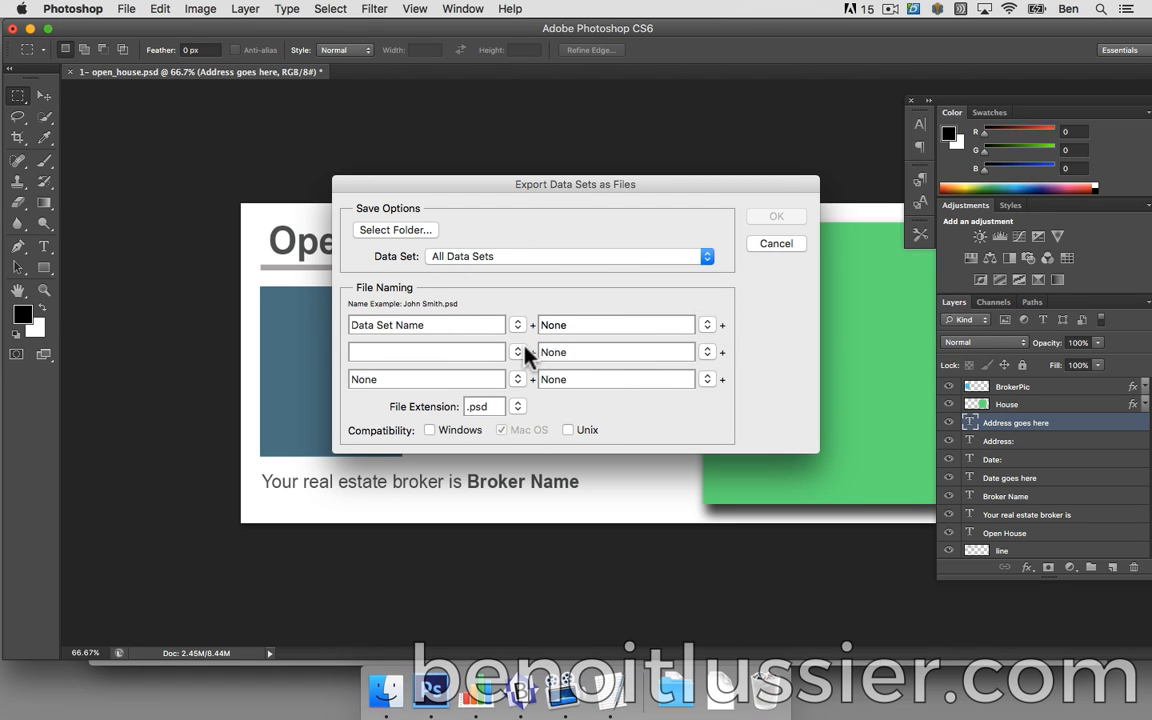
{"action": "left_click", "coordinate": [524, 348]}
{"action": "left_click", "coordinate": [529, 454]}
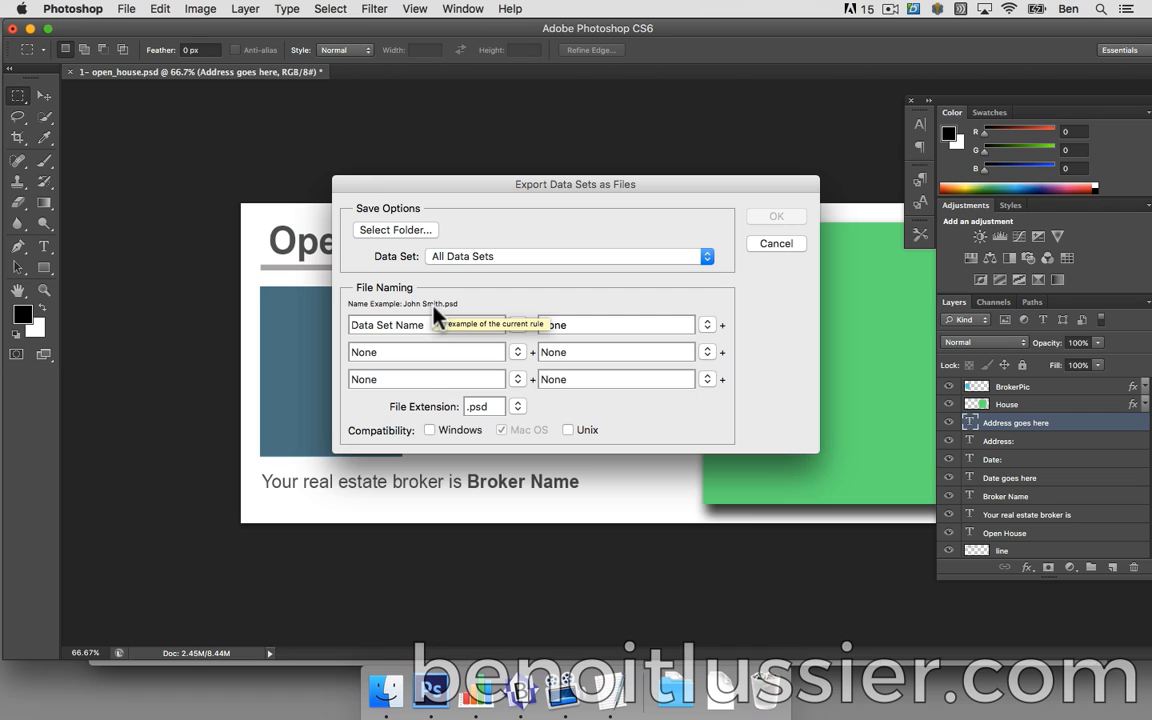
- Check the file extension choices for the data set export and close the dialog without exporting
{"action": "left_click", "coordinate": [516, 408]}
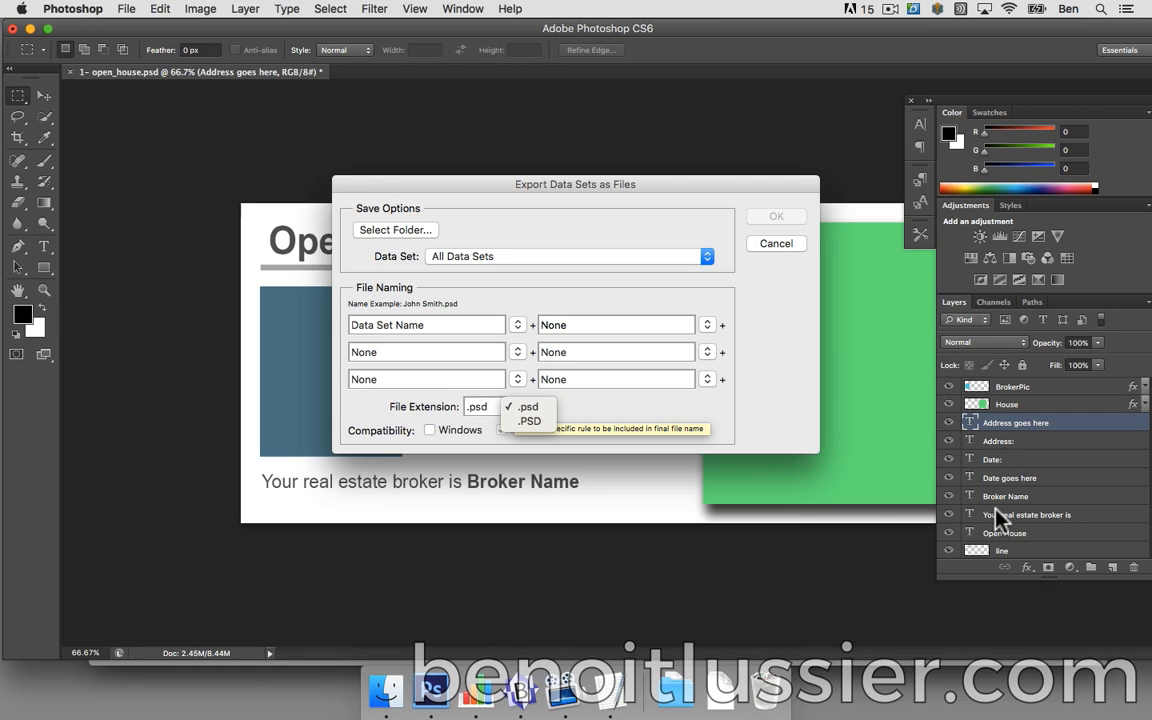
{"action": "left_click", "coordinate": [772, 385]}
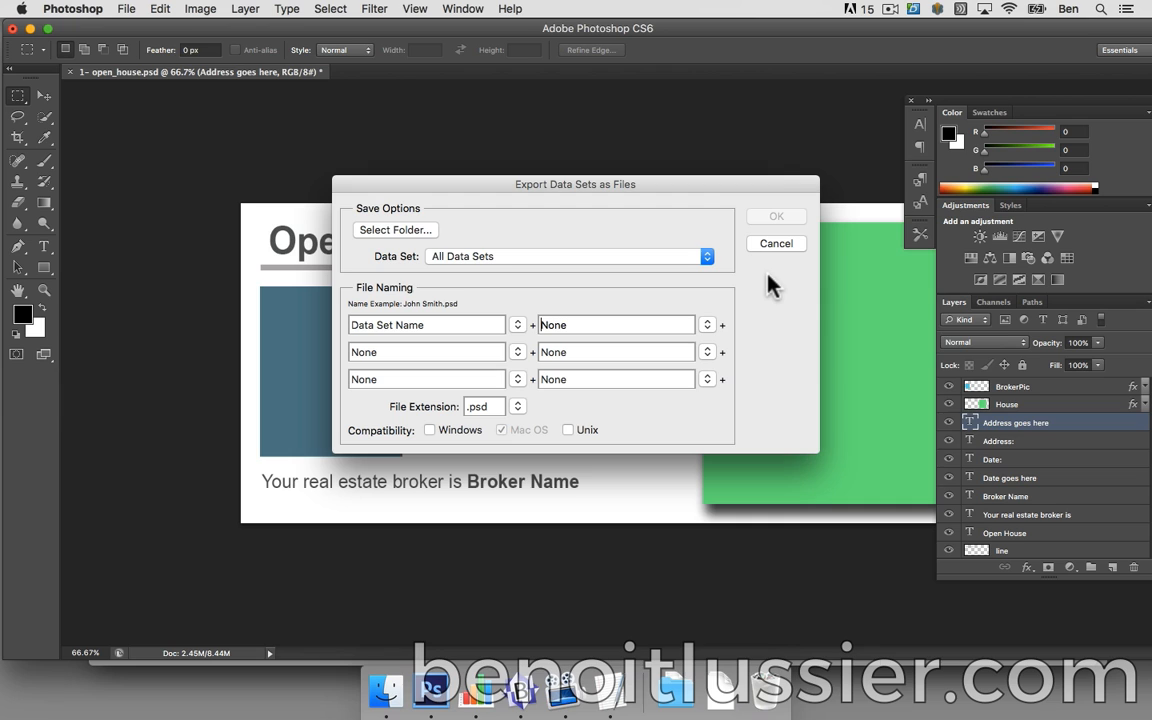
{"action": "key", "text": "Escape"}
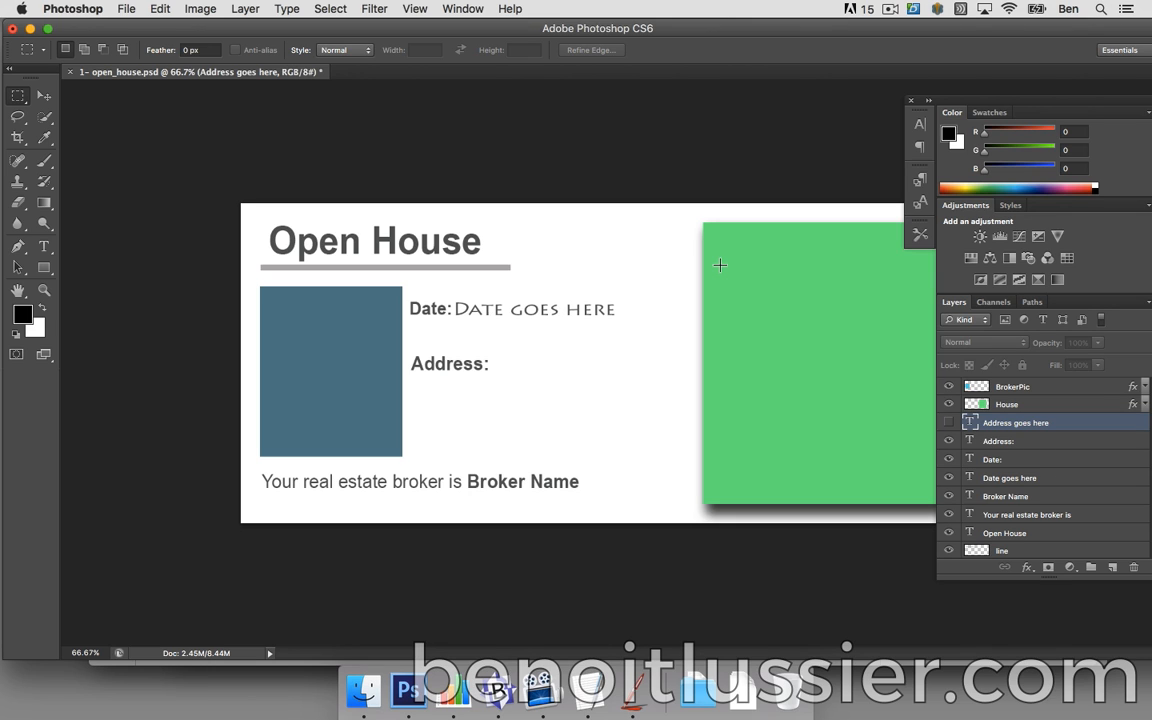
- Compare the data columns in the Numbers spreadsheet with the Photoshop template, toggling the visibility of the Address goes here layer
{"action": "left_click", "coordinate": [452, 690]}
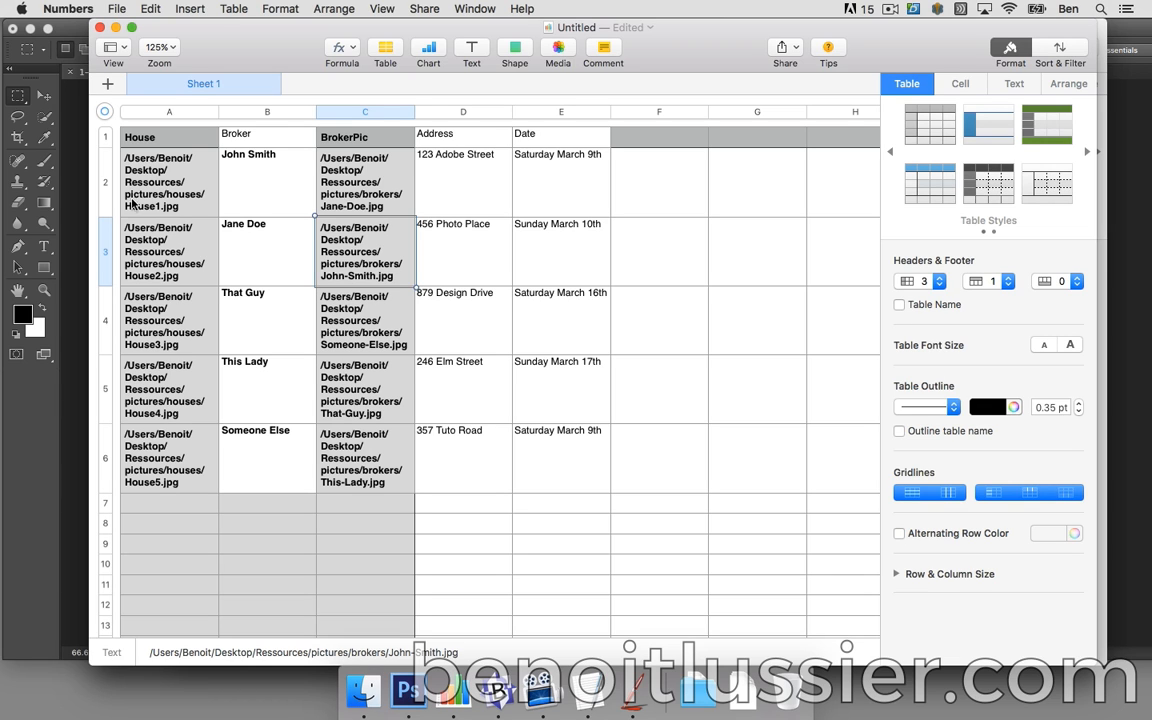
{"action": "left_click", "coordinate": [76, 198]}
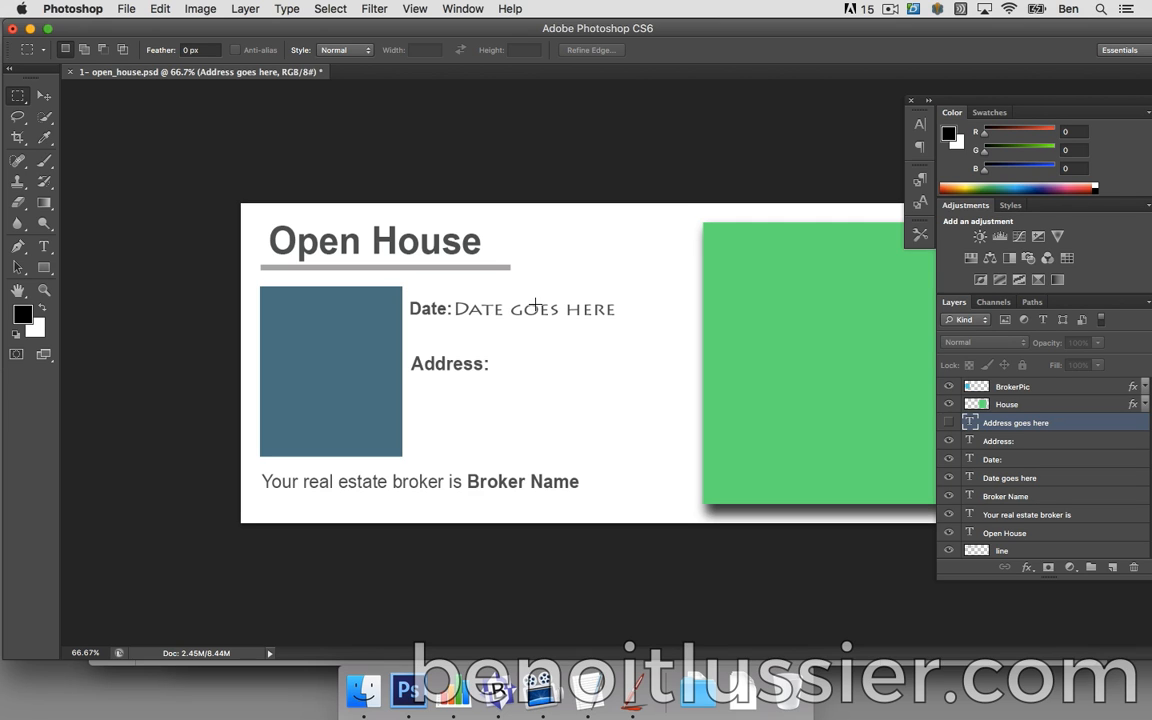
{"action": "left_click", "coordinate": [948, 423]}
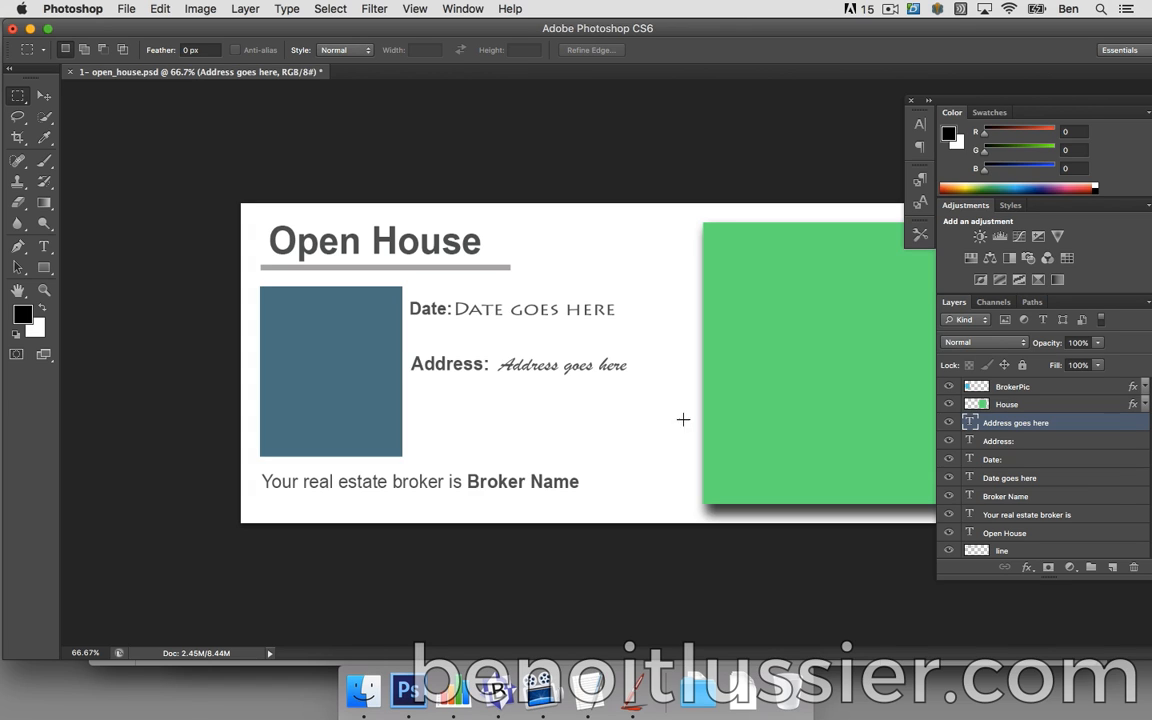
{"action": "left_click", "coordinate": [948, 423]}
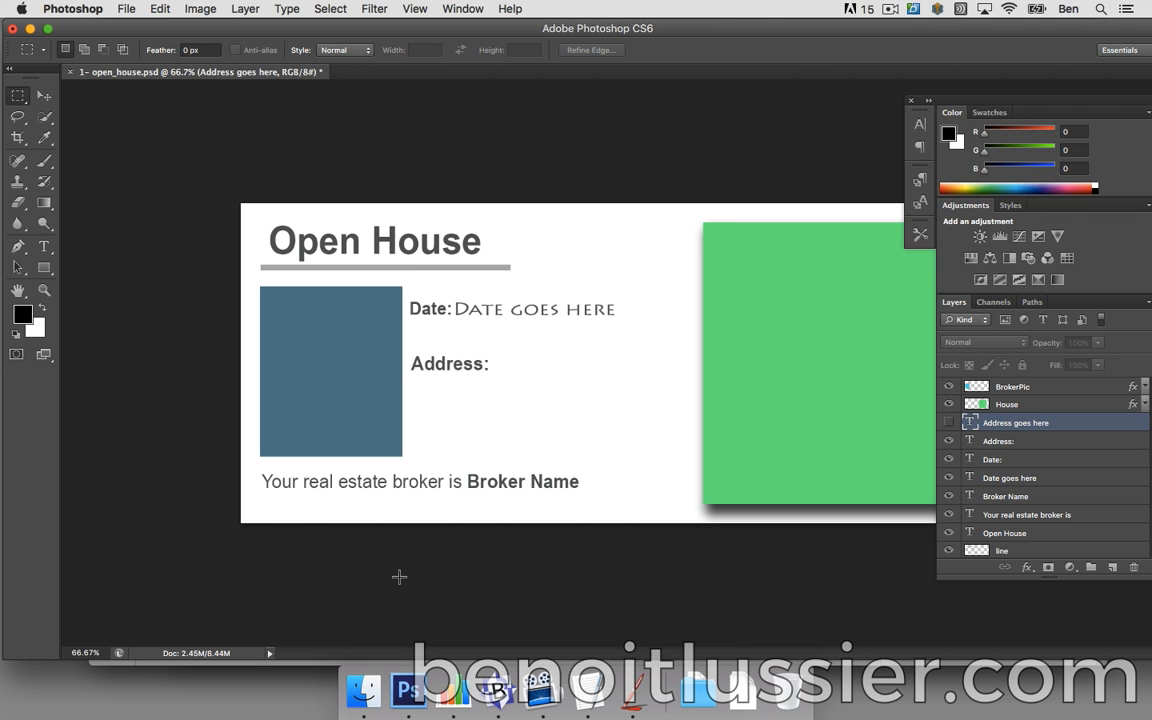
{"action": "left_click", "coordinate": [454, 683]}
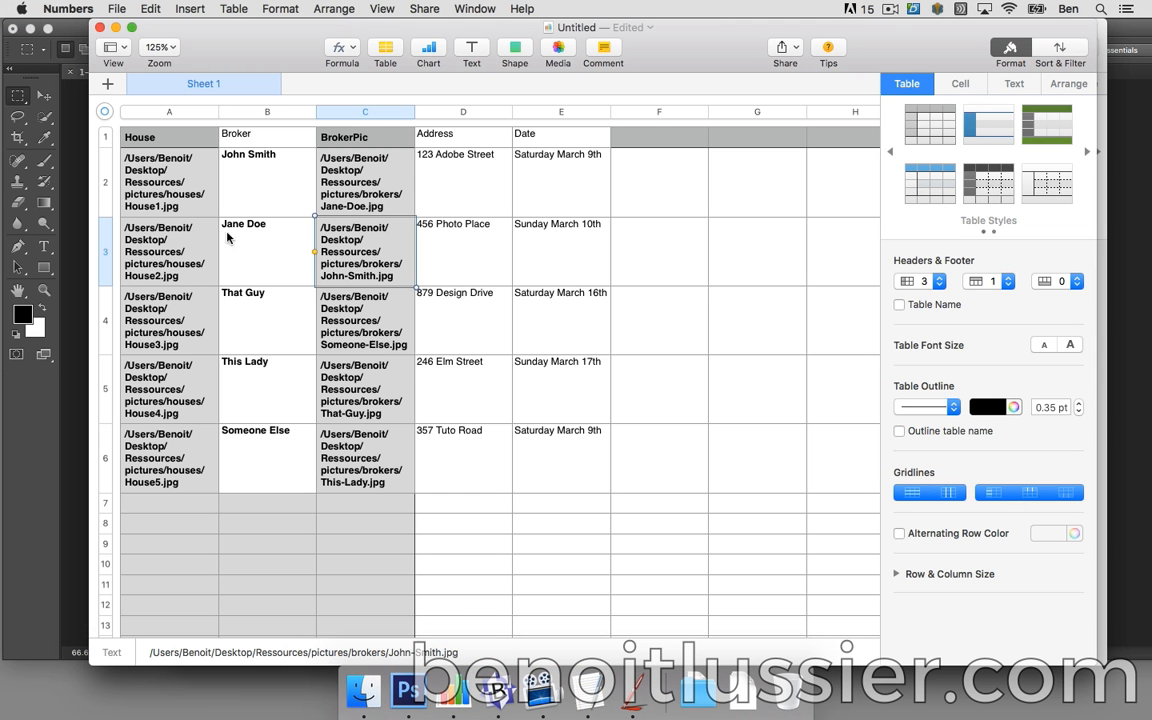
{"action": "left_click", "coordinate": [85, 330]}
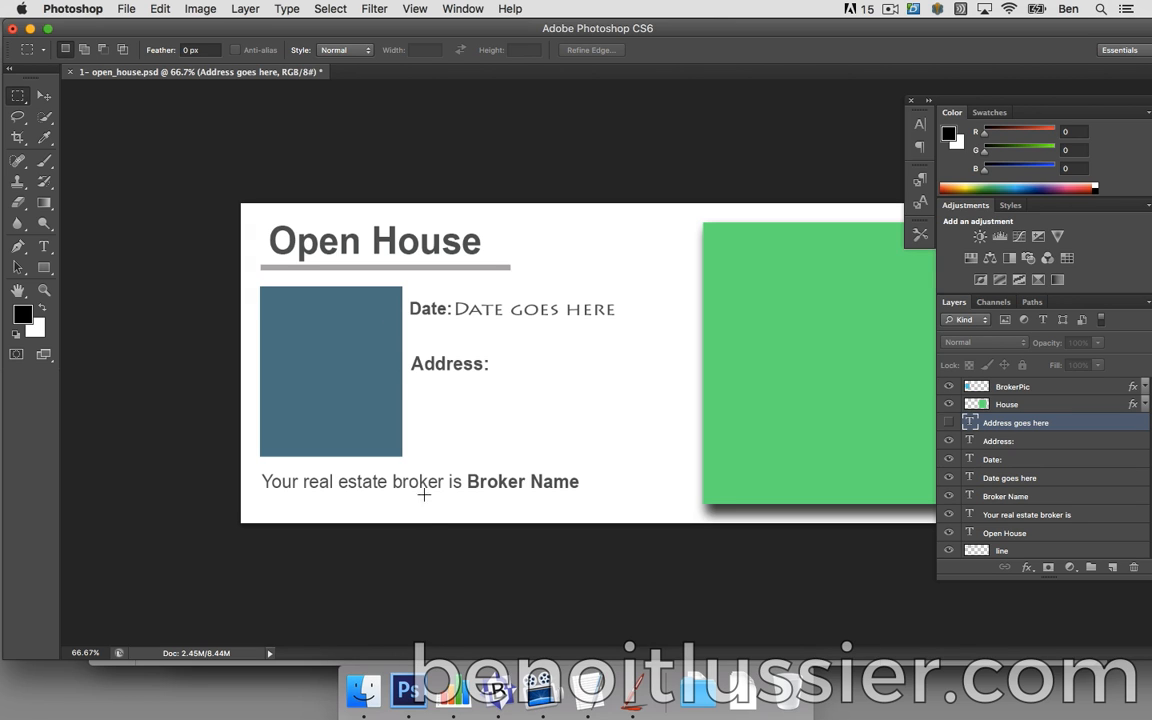
- Examine the full file name of the exported House5 PSD on the Desktop in Finder
{"action": "left_click", "coordinate": [366, 698]}
{"action": "left_click", "coordinate": [440, 490]}
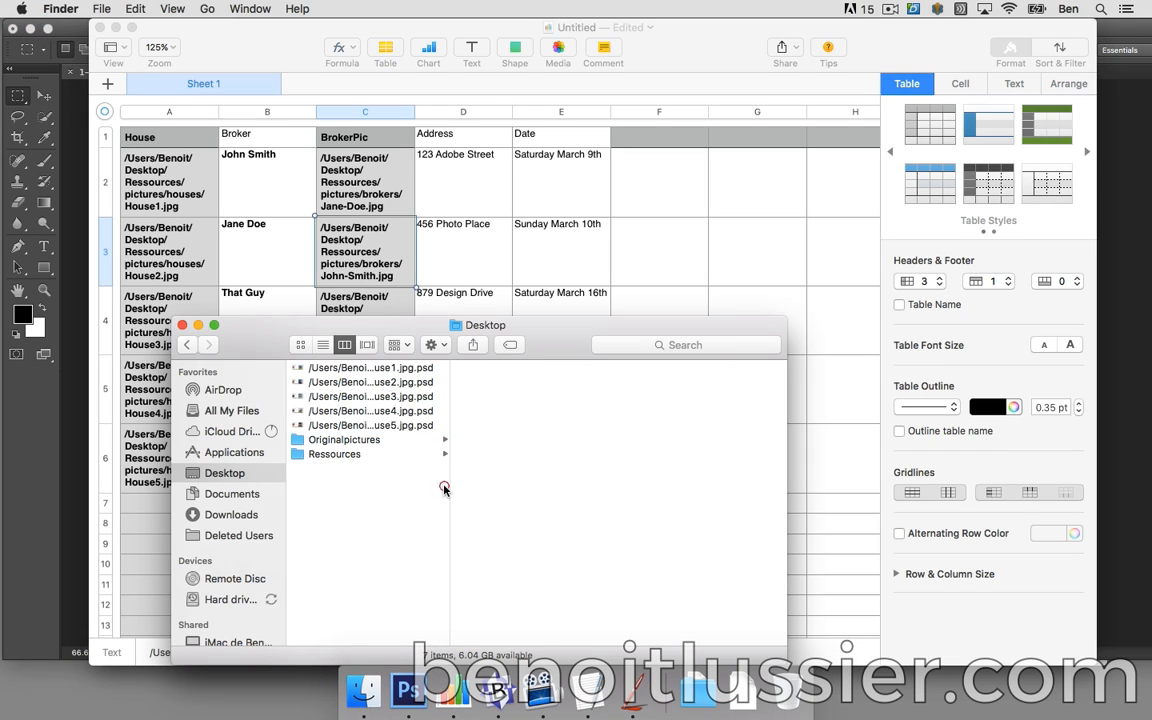
{"action": "left_click", "coordinate": [397, 425]}
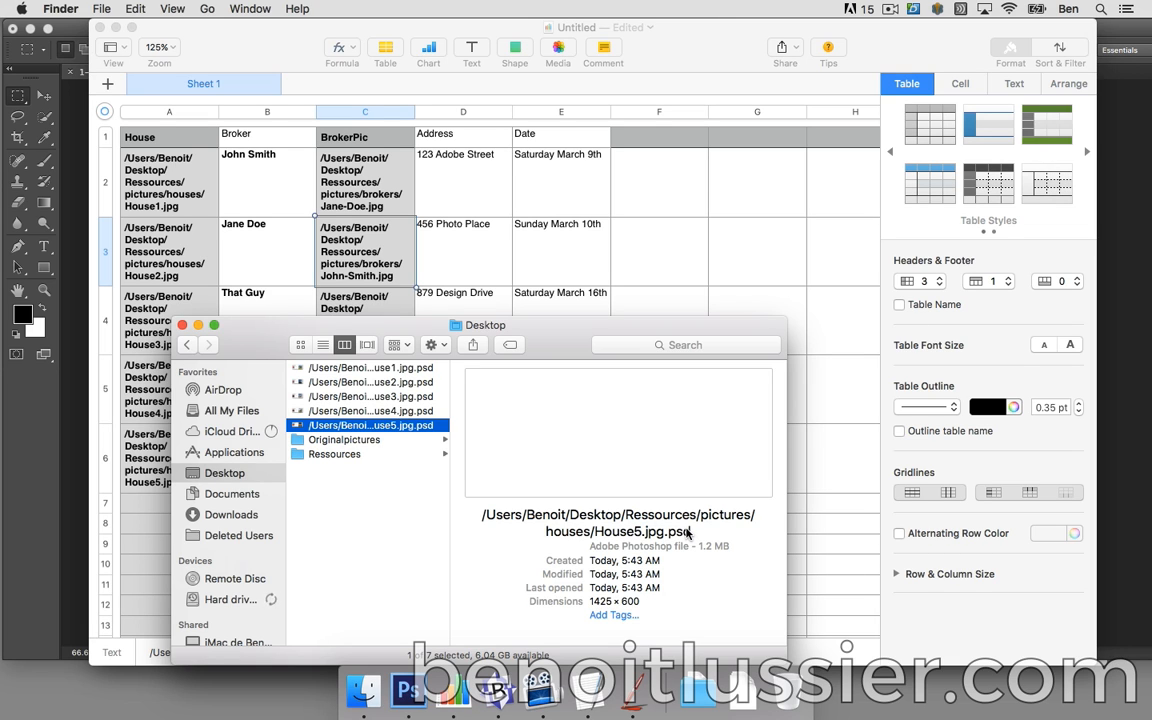
- Switch to NameChanger and load the five exported house PSD files from the Desktop for renaming
{"action": "left_click", "coordinate": [636, 690]}
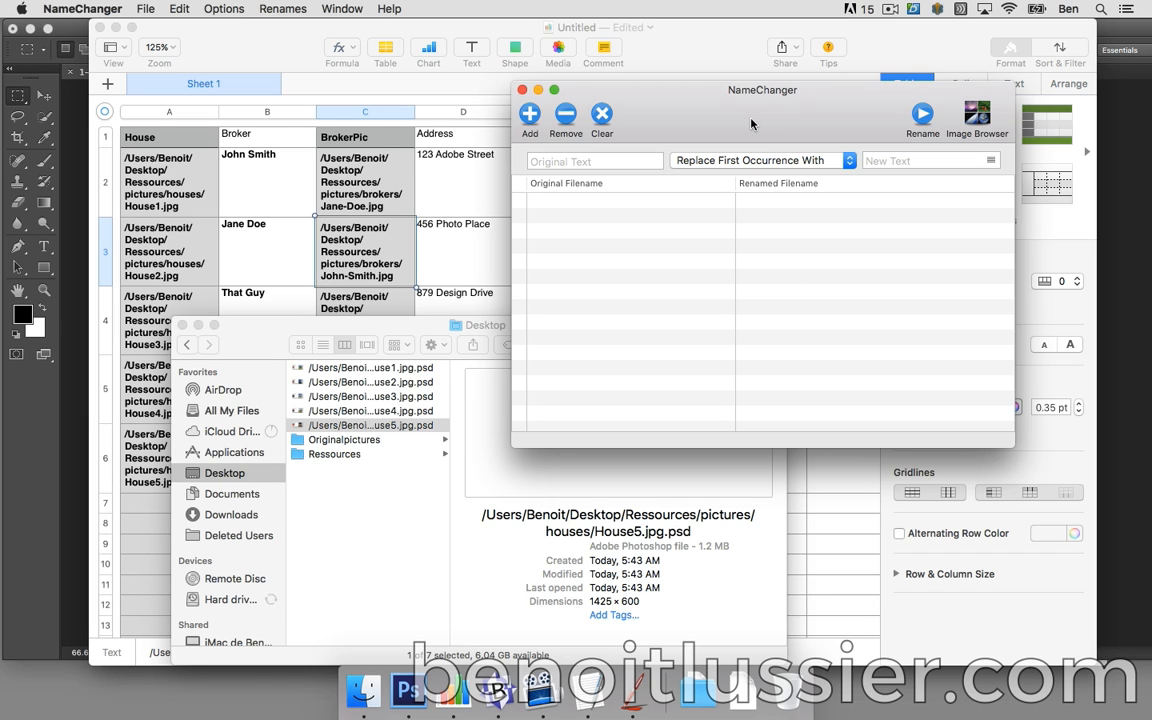
{"action": "left_click", "coordinate": [409, 331]}
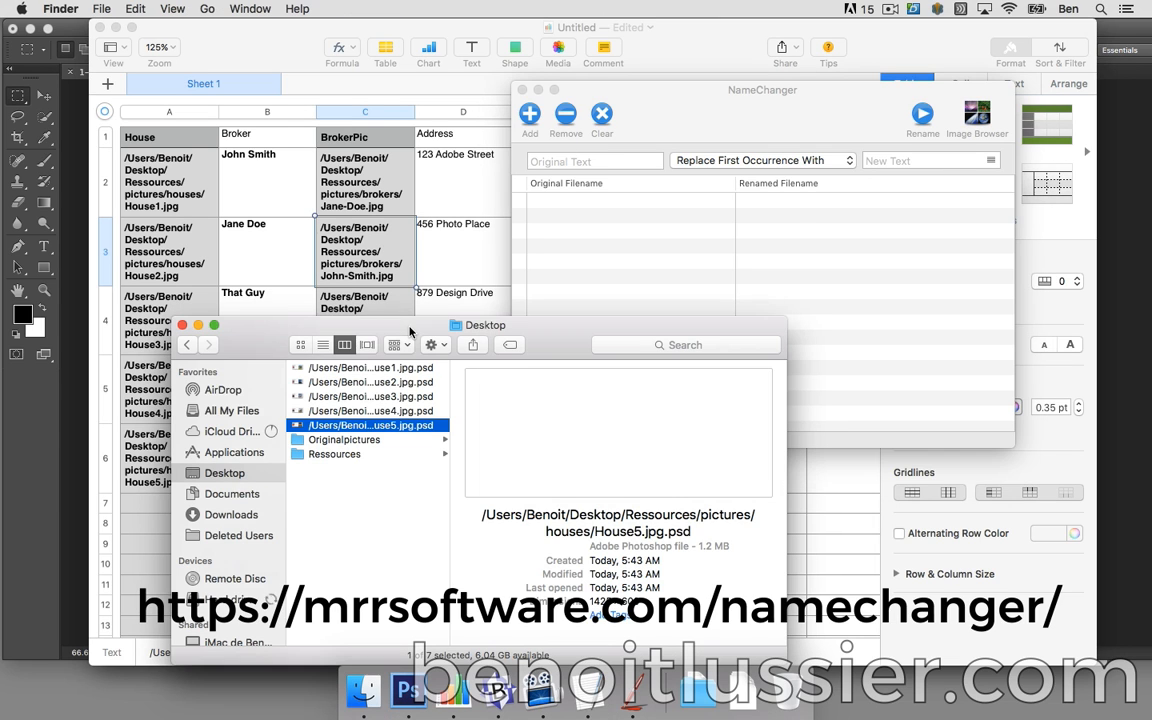
{"action": "left_click", "coordinate": [398, 370], "text": "shift"}
{"action": "left_click_drag", "start_coordinate": [398, 370], "coordinate": [676, 235]}
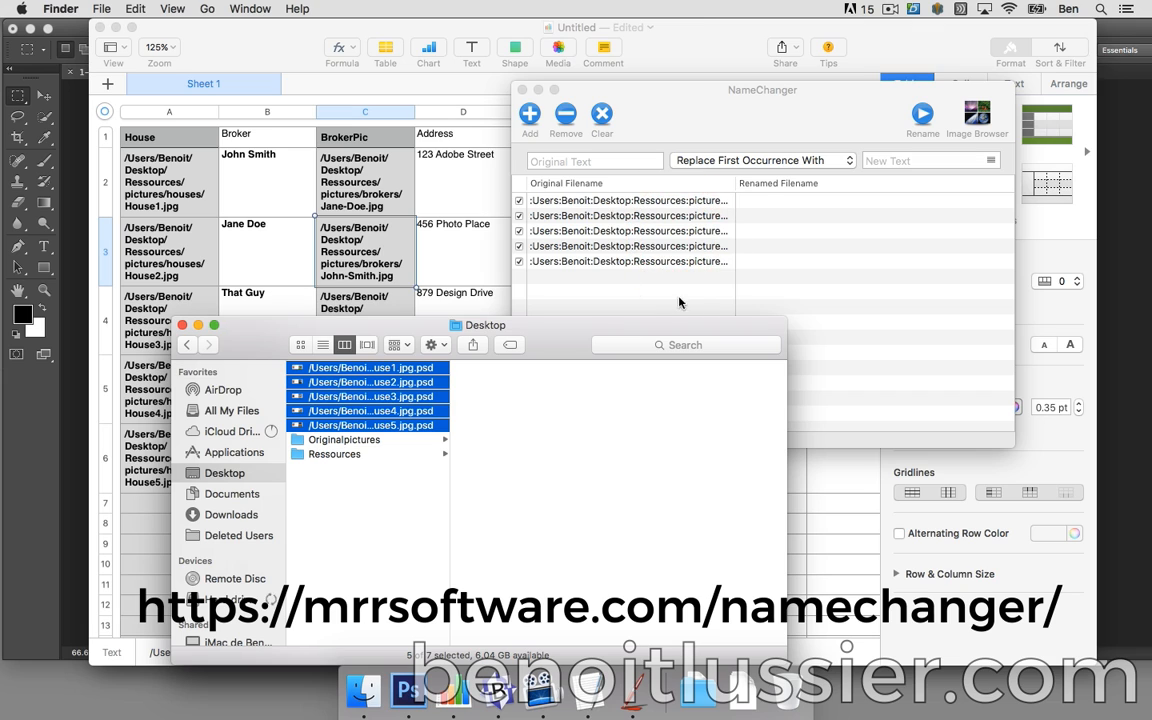
{"action": "left_click", "coordinate": [615, 100]}
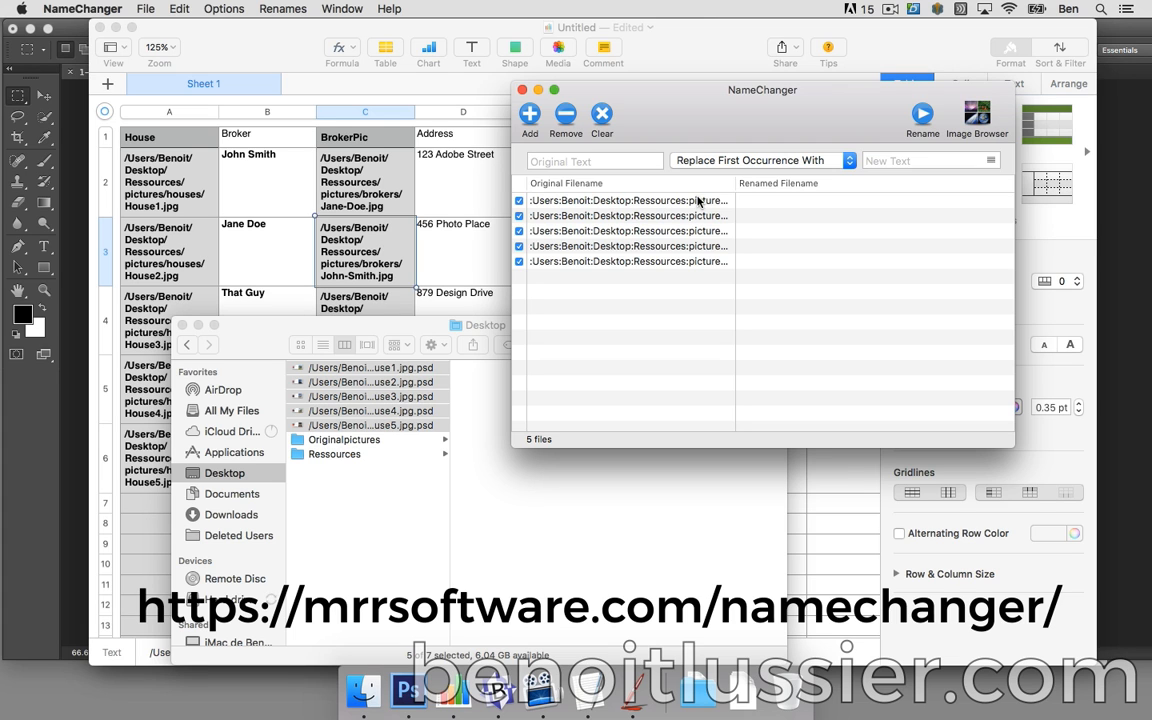
- Rename the five files by removing the characters in range 0 to 49, stripping the folder path from their names
{"action": "left_click", "coordinate": [724, 162]}
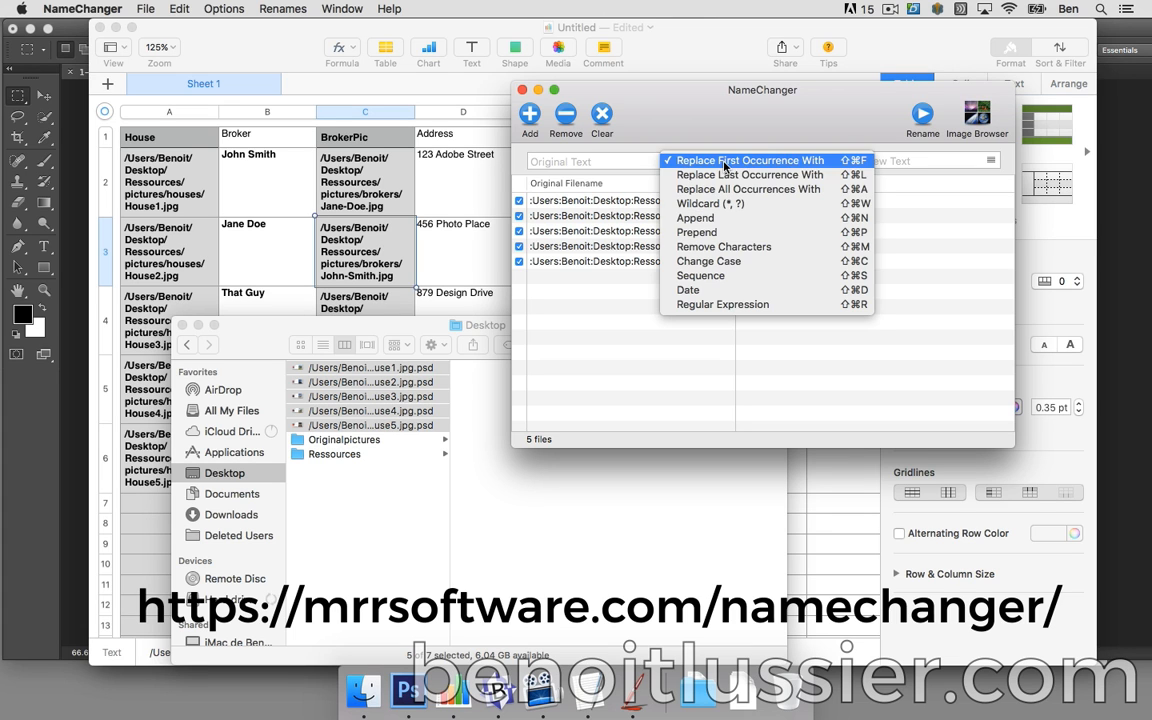
{"action": "left_click", "coordinate": [712, 246]}
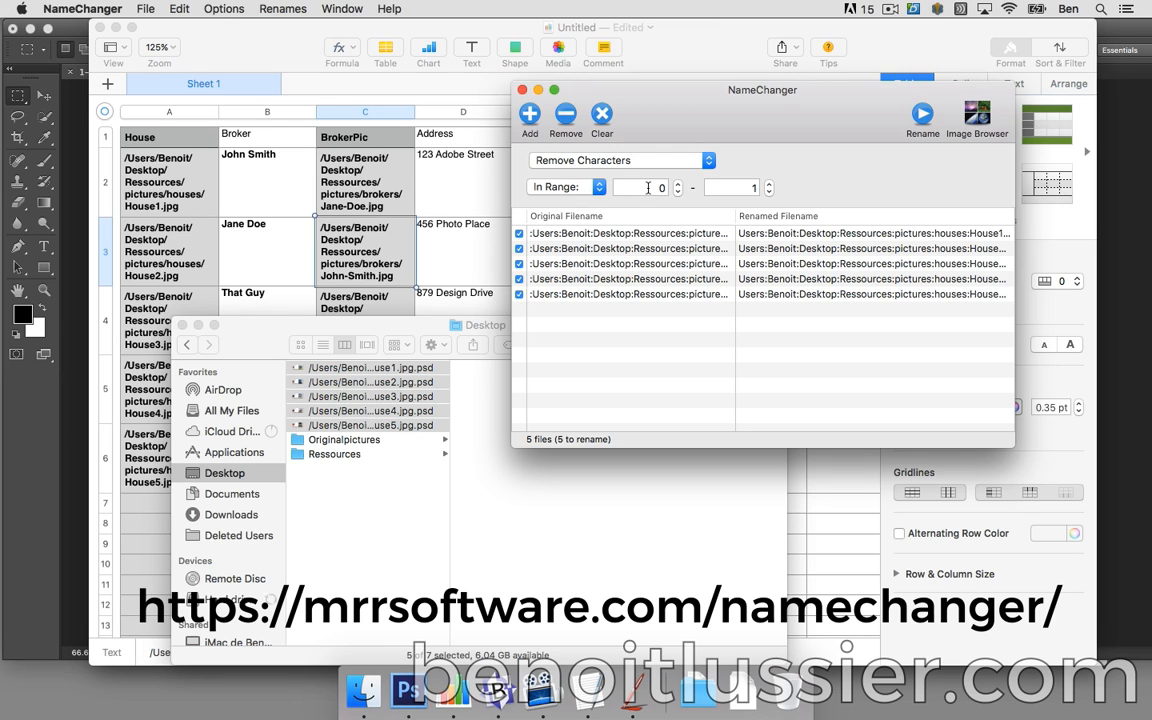
{"action": "left_click", "coordinate": [770, 187]}
{"action": "left_click", "coordinate": [770, 187]}
{"action": "left_click", "coordinate": [770, 187]}
{"action": "left_click", "coordinate": [770, 187]}
{"action": "left_click", "coordinate": [770, 187]}
{"action": "left_click", "coordinate": [770, 187]}
{"action": "left_click", "coordinate": [770, 187]}
{"action": "left_click", "coordinate": [770, 187]}
{"action": "left_click", "coordinate": [770, 187]}
{"action": "left_click", "coordinate": [770, 187]}
{"action": "left_click", "coordinate": [770, 187]}
{"action": "left_click", "coordinate": [770, 187]}
{"action": "left_click", "coordinate": [770, 187]}
{"action": "left_click", "coordinate": [770, 187]}
{"action": "left_click", "coordinate": [770, 187]}
{"action": "left_click", "coordinate": [770, 187]}
{"action": "left_click", "coordinate": [770, 187]}
{"action": "left_click", "coordinate": [770, 187]}
{"action": "left_click", "coordinate": [770, 187]}
{"action": "left_click", "coordinate": [770, 187]}
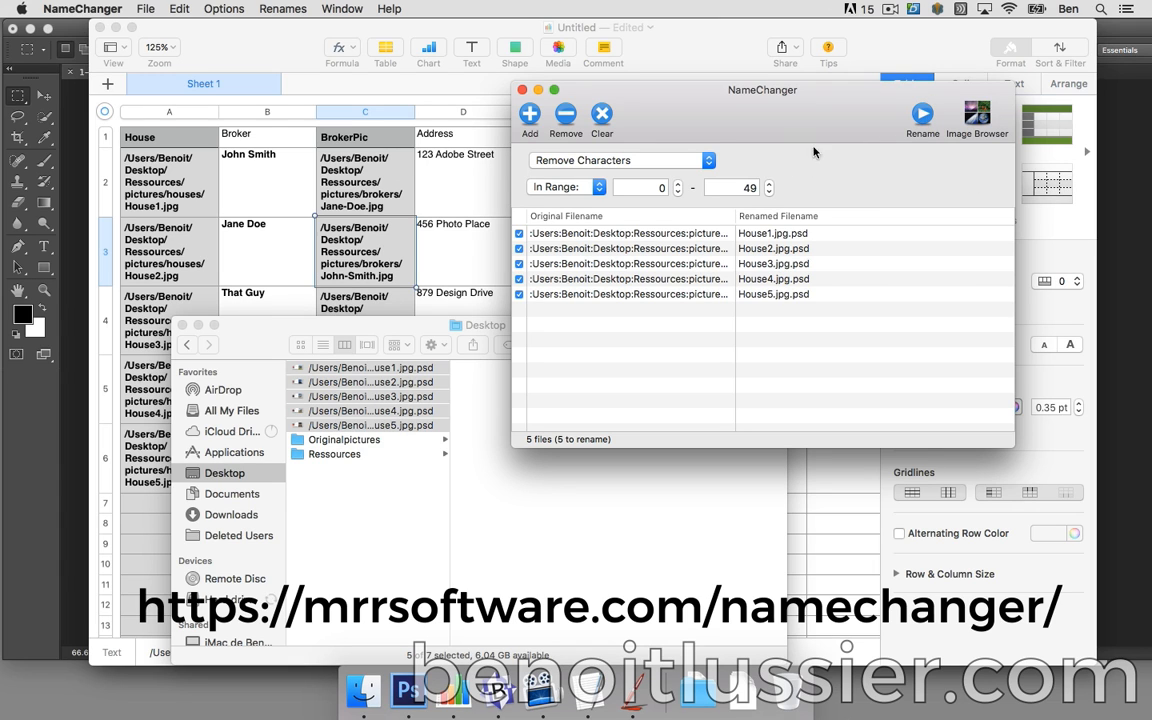
{"action": "left_click", "coordinate": [920, 116]}
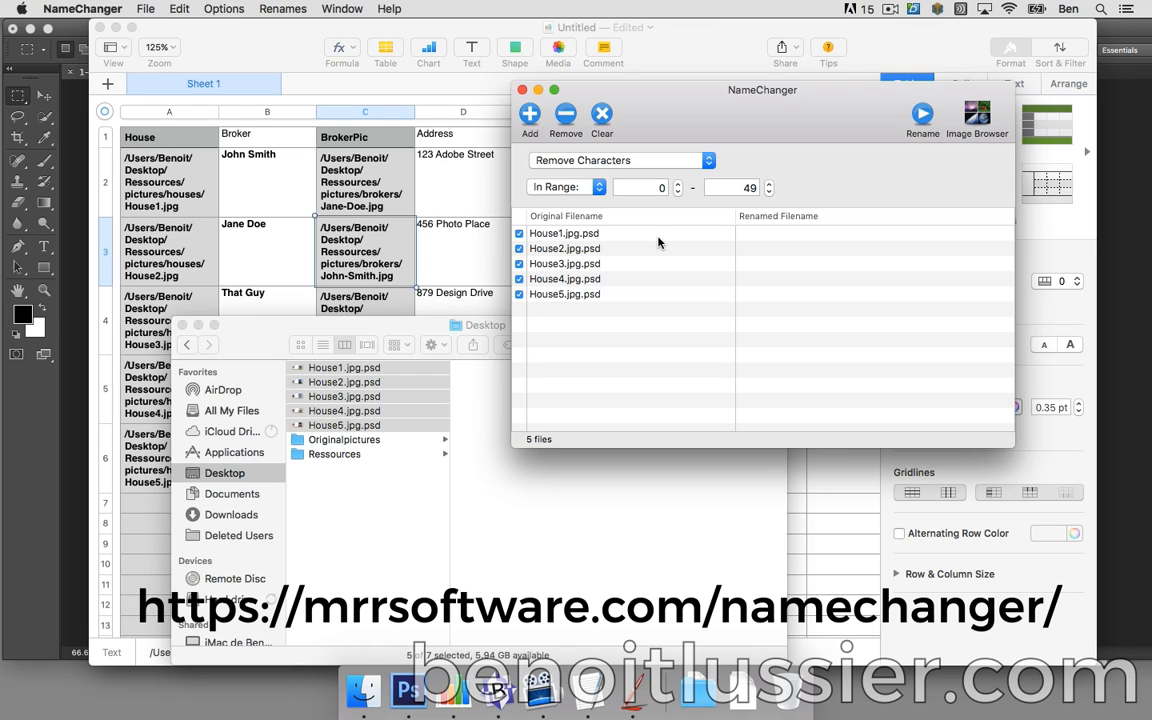
- With file extensions hidden, remove 4 characters from the end of the five house file names and apply the renaming
{"action": "left_click", "coordinate": [598, 190]}
{"action": "left_click", "coordinate": [560, 201]}
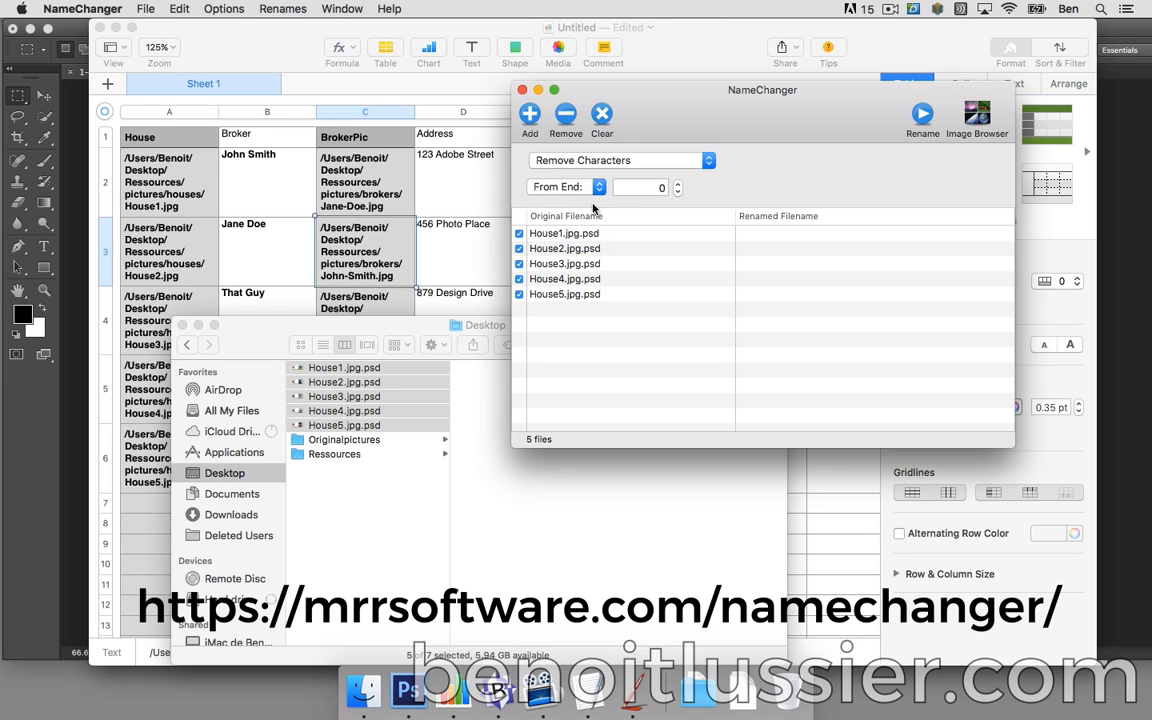
{"action": "left_click", "coordinate": [677, 184]}
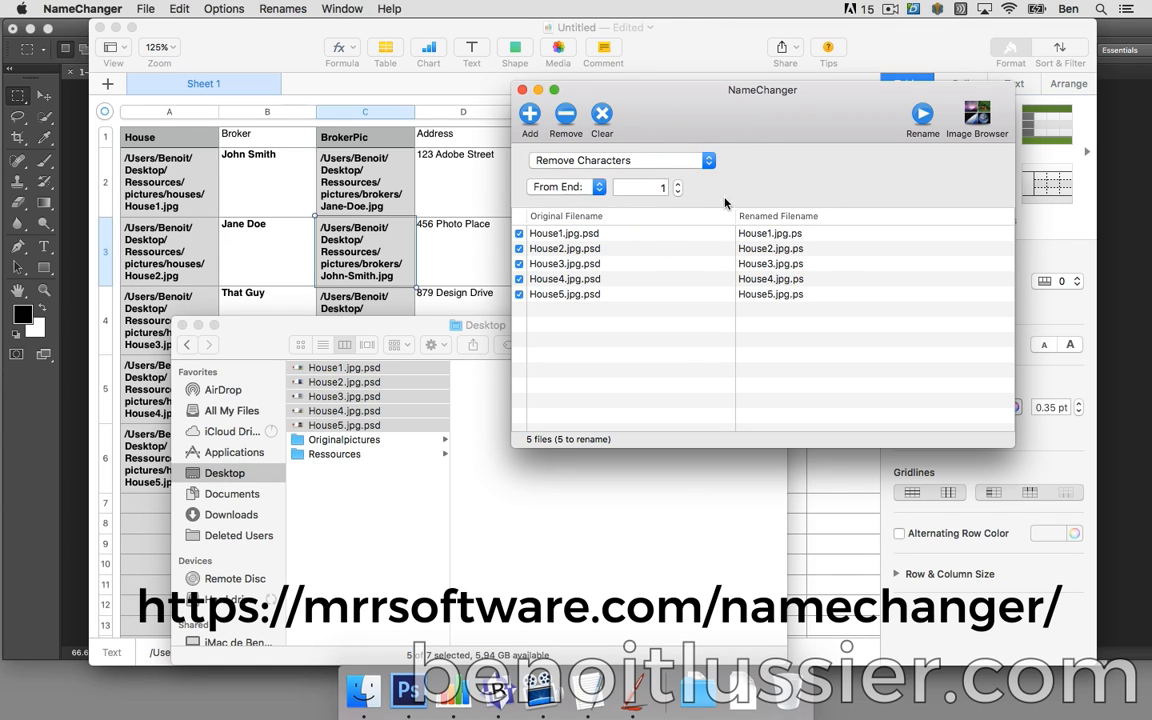
{"action": "left_click", "coordinate": [224, 8]}
{"action": "left_click", "coordinate": [244, 27]}
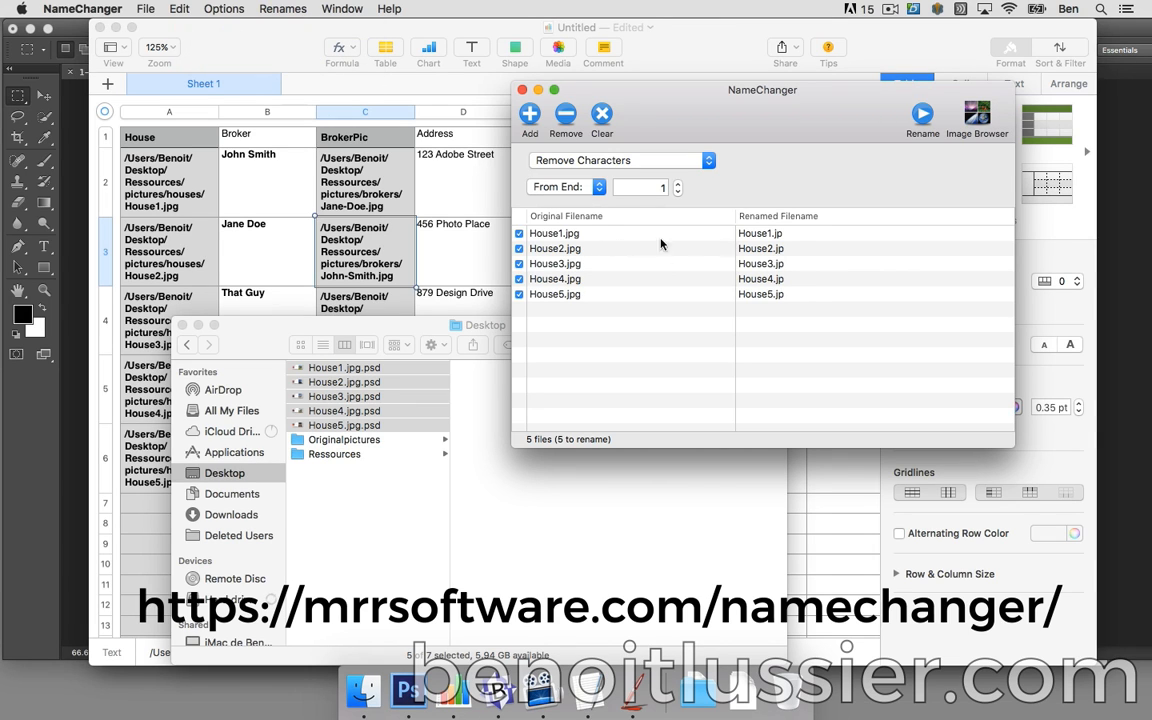
{"action": "left_click", "coordinate": [678, 184]}
{"action": "left_click", "coordinate": [678, 184]}
{"action": "left_click", "coordinate": [678, 184]}
{"action": "left_click", "coordinate": [921, 112]}
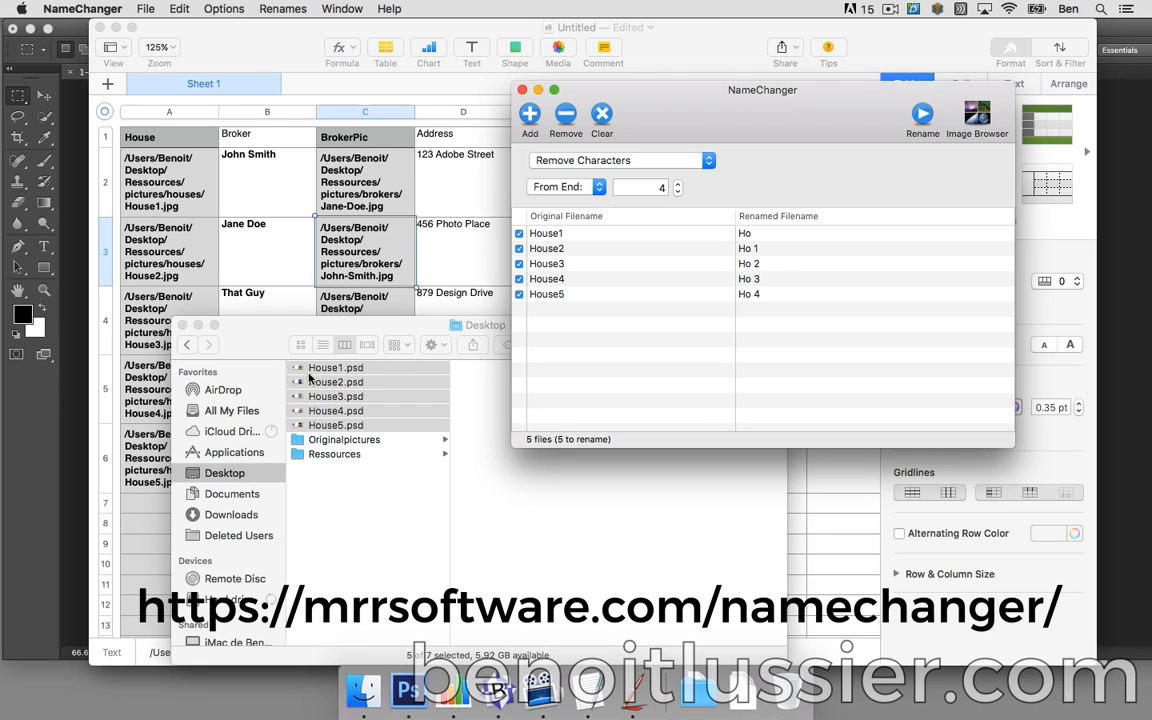
- Show the file extensions again in the NameChanger file list and open the choice of renaming methods
{"action": "left_click", "coordinate": [224, 9]}
{"action": "left_click", "coordinate": [232, 28]}
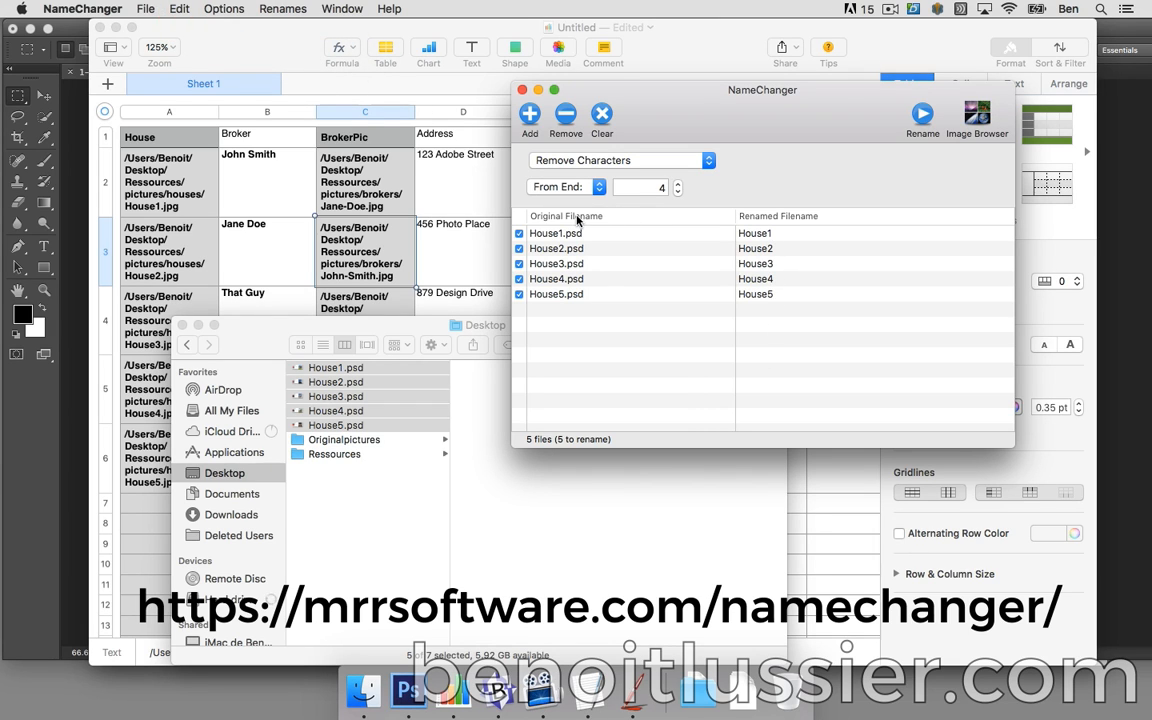
{"action": "left_click", "coordinate": [605, 161]}
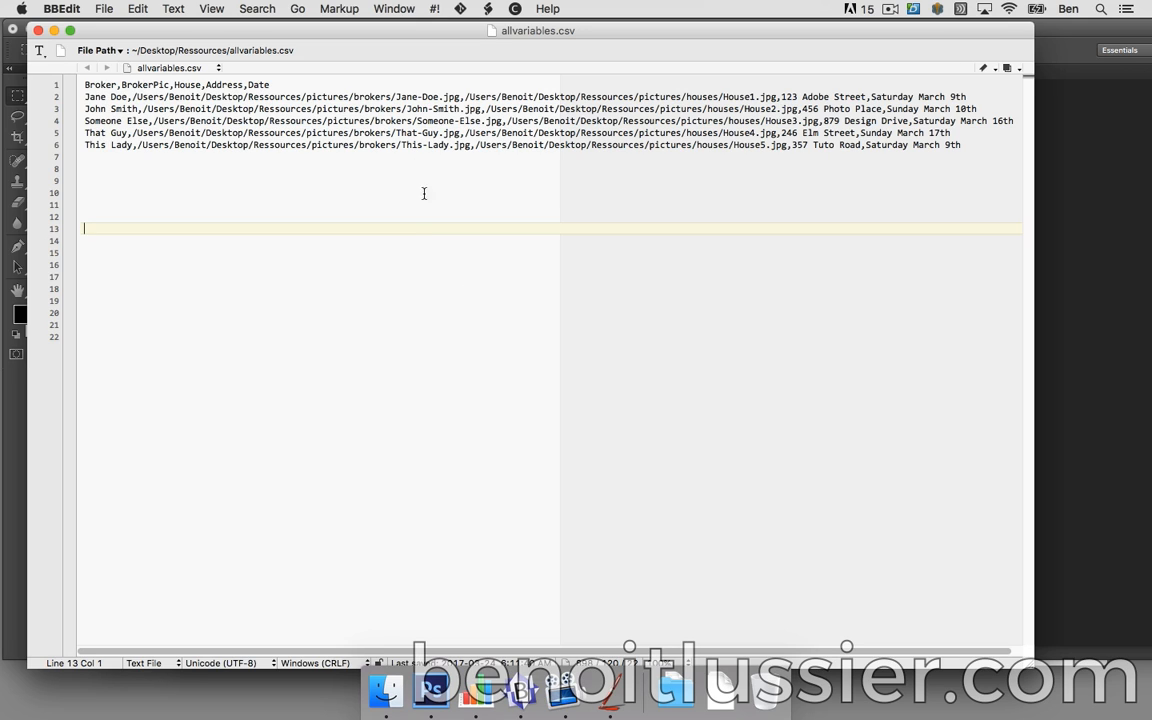
- In BBEdit, add a vis1 column name after Date in the header line of allvariables.csv
{"action": "left_click", "coordinate": [342, 84]}
{"action": "type", "text": ",vis1"}
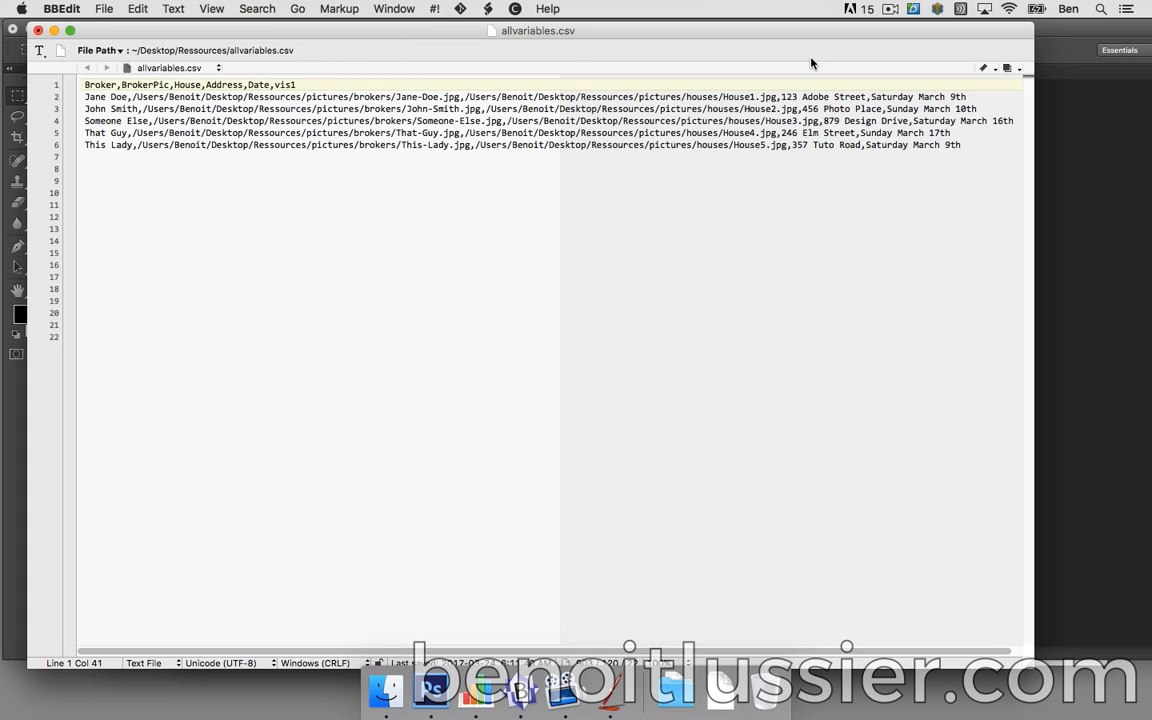
- Append the value var, preceded by a comma, to the end of each of the five data rows in allvariables.csv
{"action": "left_click", "coordinate": [968, 95]}
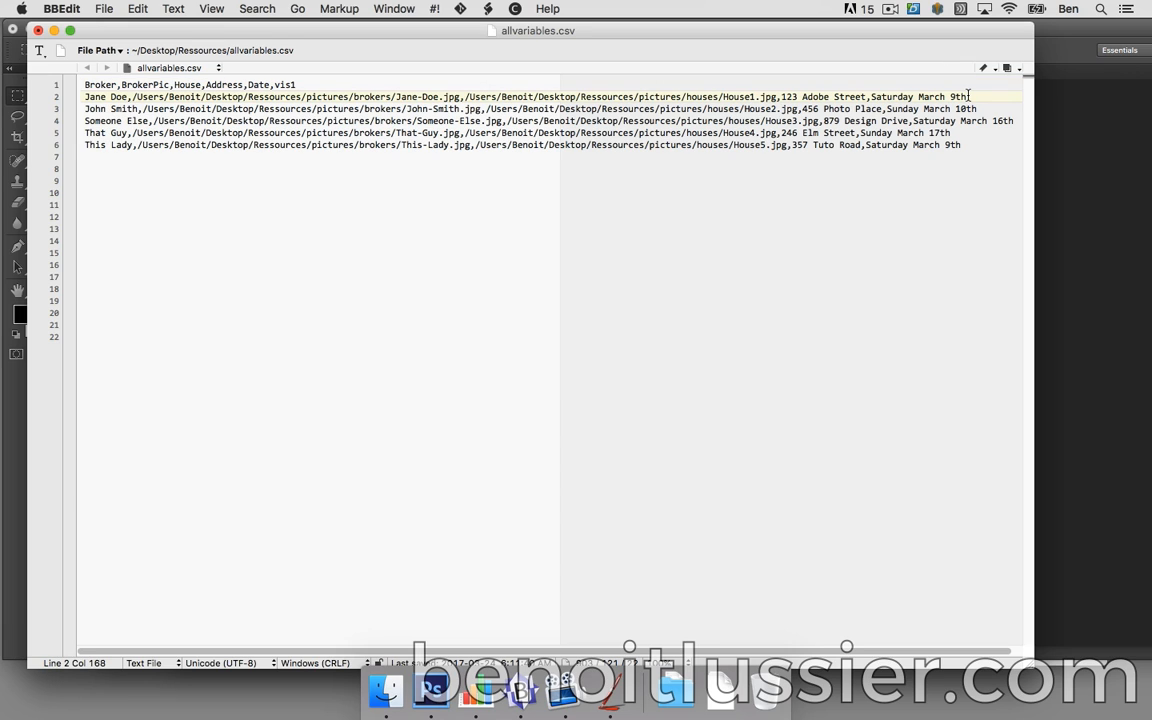
{"action": "type", "text": ",var"}
{"action": "left_click_drag", "start_coordinate": [987, 96], "coordinate": [968, 96]}
{"action": "key", "text": "super+c"}
{"action": "left_click", "coordinate": [977, 108]}
{"action": "key", "text": "super+v"}
{"action": "left_click", "coordinate": [1015, 120]}
{"action": "key", "text": "super+v"}
{"action": "left_click", "coordinate": [949, 133]}
{"action": "key", "text": "super+v"}
{"action": "key", "text": "super+v"}
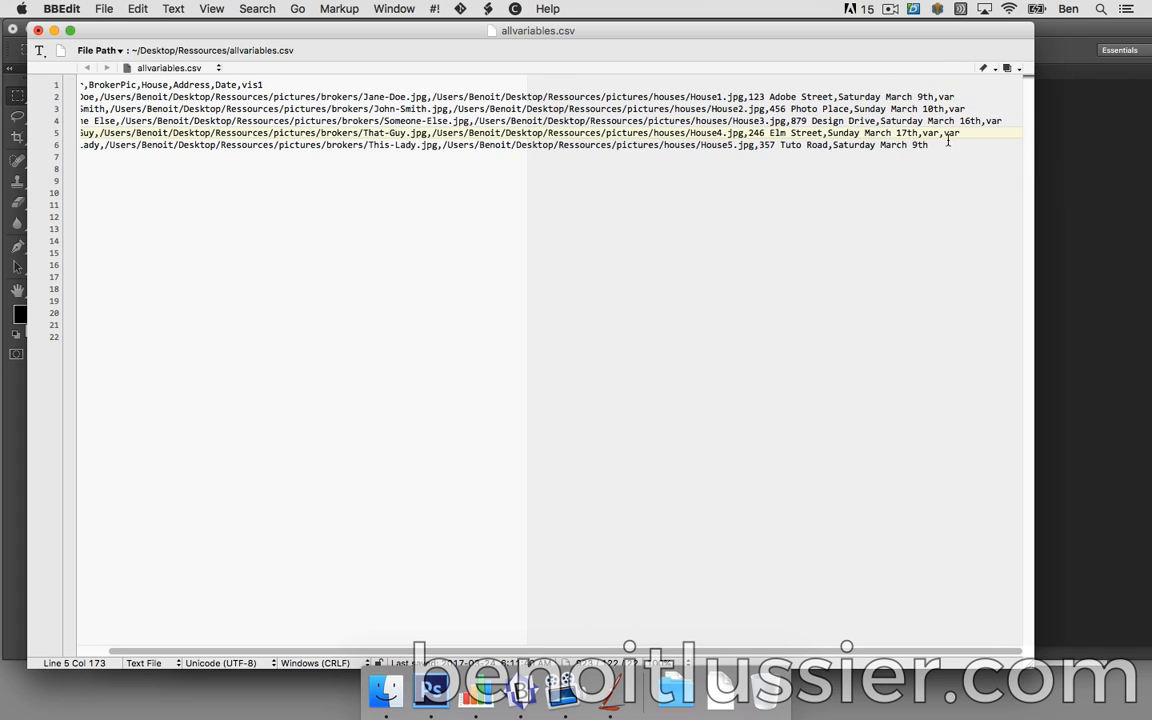
{"action": "key", "text": "super+z"}
{"action": "left_click", "coordinate": [948, 143]}
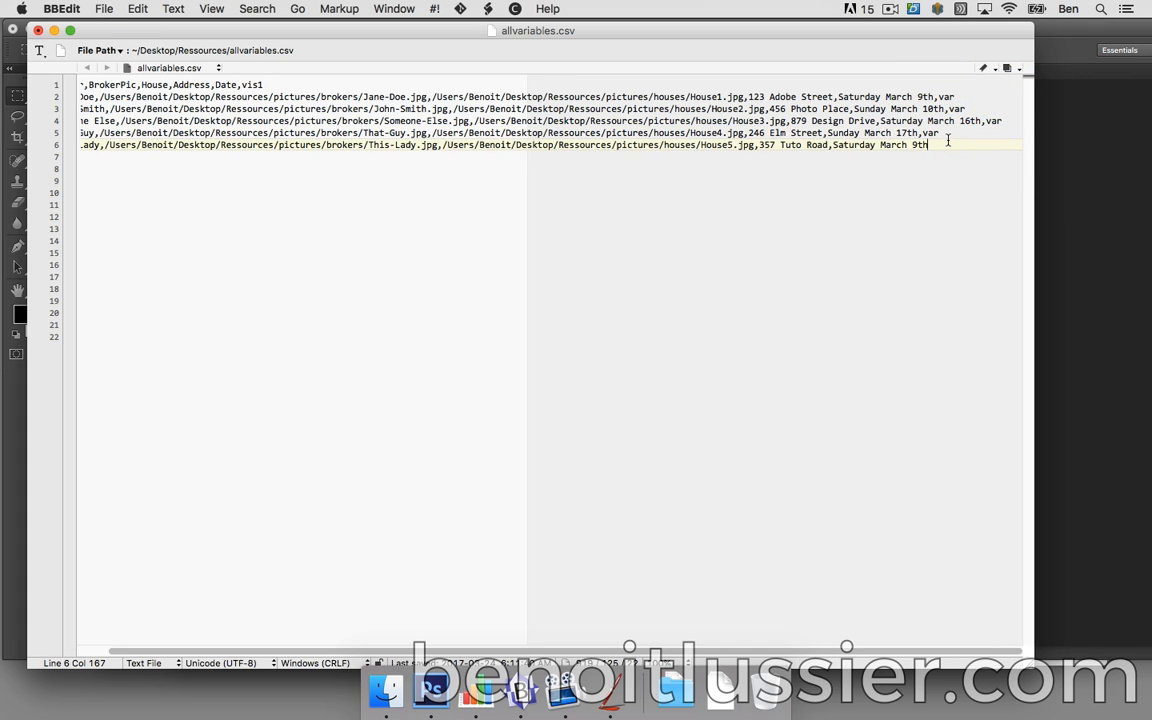
{"action": "key", "text": "super+v"}
{"action": "scroll", "coordinate": [573, 224], "scroll_direction": "left", "scroll_amount": 2}
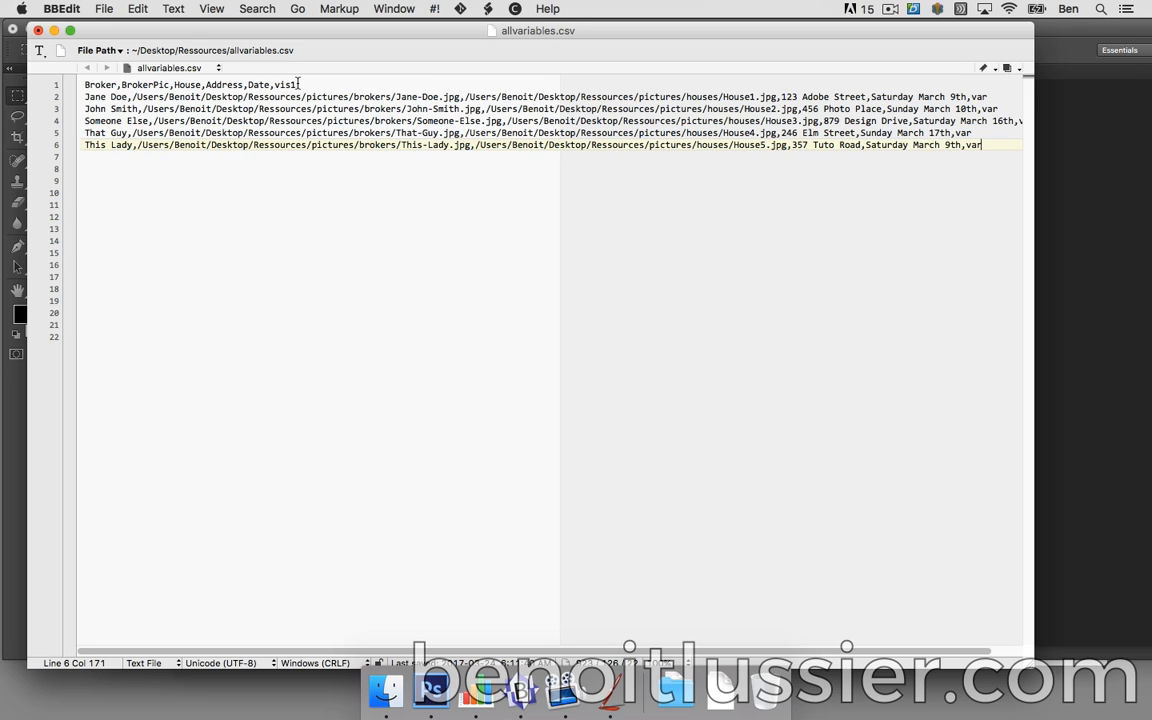
- Add a second visibility column name, vis2, after vis1 in the header line
{"action": "left_click", "coordinate": [299, 84]}
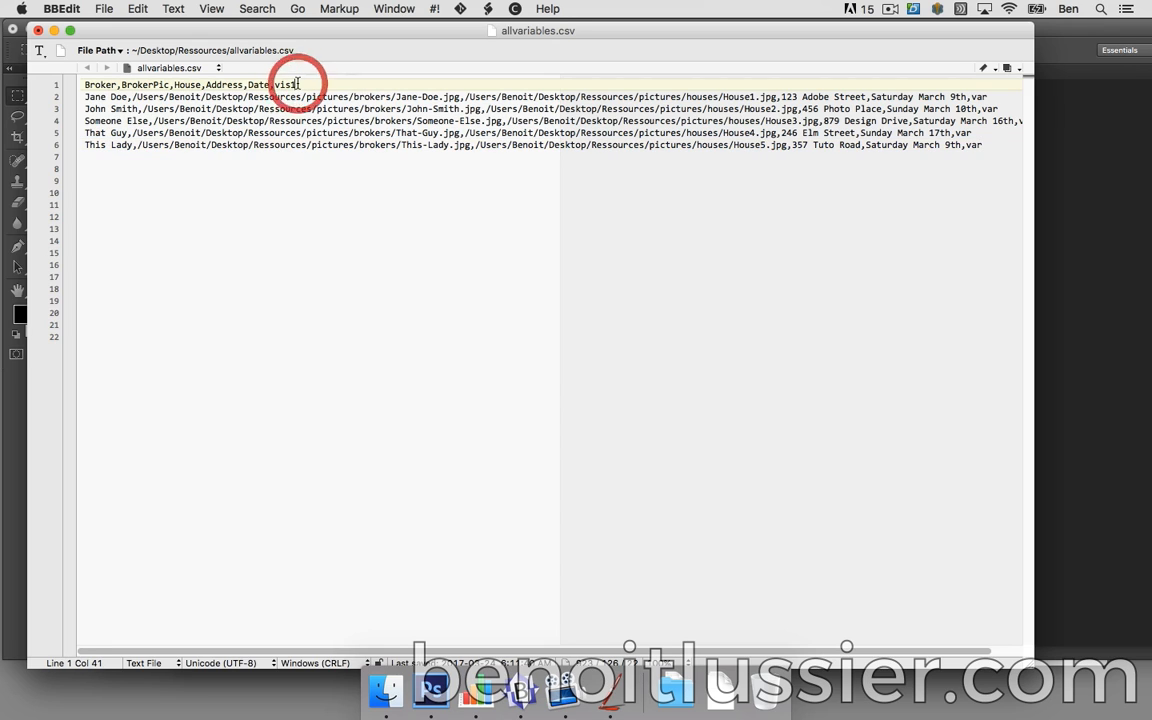
{"action": "type", "text": ",v"}
{"action": "type", "text": "is2"}
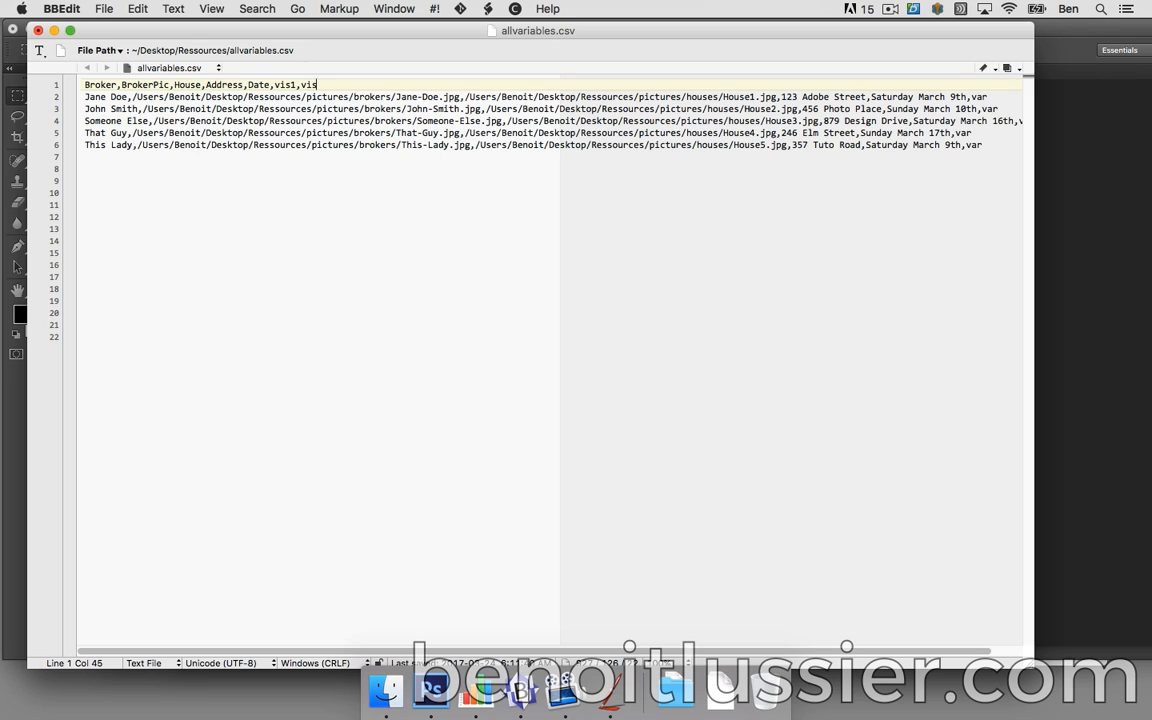
- Append a second comma-separated var value to the end of all five data rows for the vis2 column
{"action": "left_click", "coordinate": [1003, 97]}
{"action": "type", "text": ",var"}
{"action": "left_click", "coordinate": [1005, 108]}
{"action": "type", "text": ",var"}
{"action": "left_click", "coordinate": [1015, 120]}
{"action": "type", "text": ",var"}
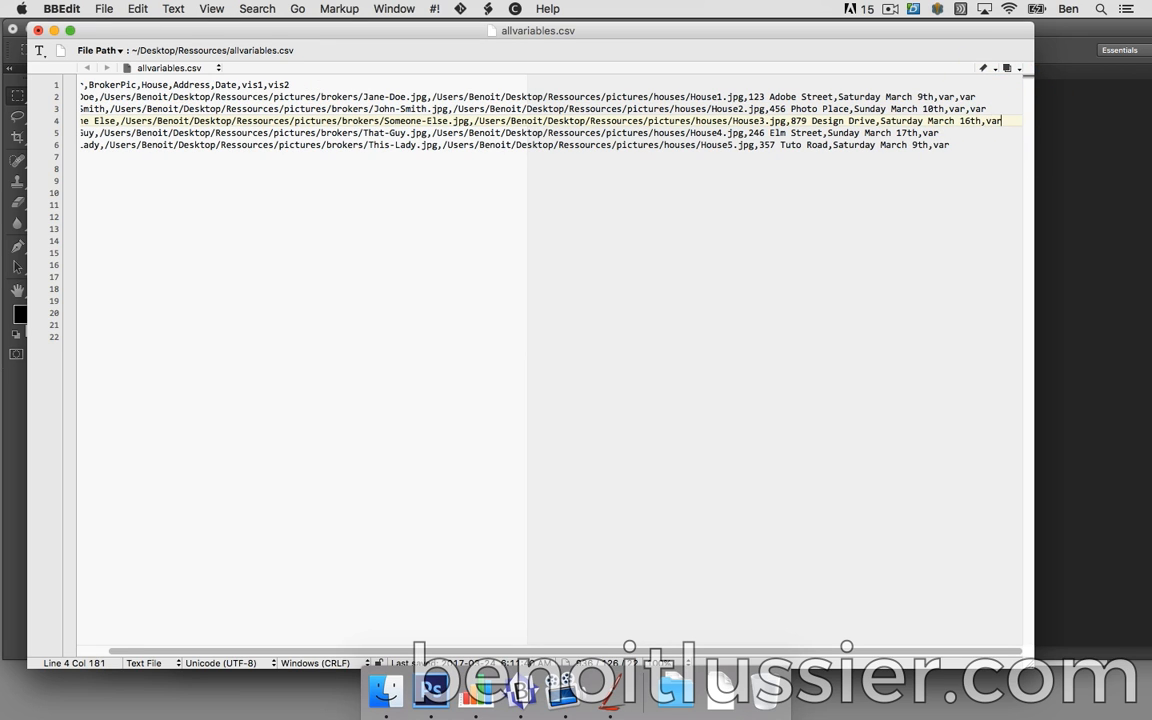
{"action": "left_click", "coordinate": [925, 132]}
{"action": "type", "text": ",var"}
{"action": "key", "text": "Down"}
{"action": "type", "text": ",var"}
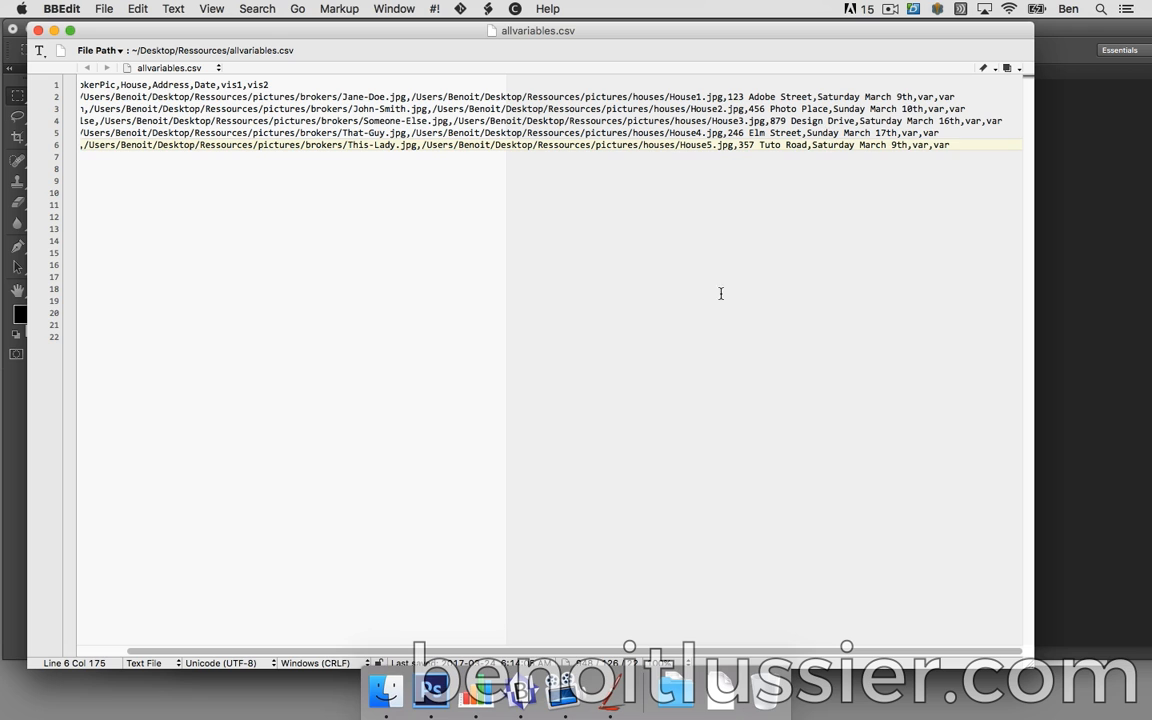
- In Photoshop, define a visibility variable named vis1 for the Address goes here layer
{"action": "left_click", "coordinate": [440, 685]}
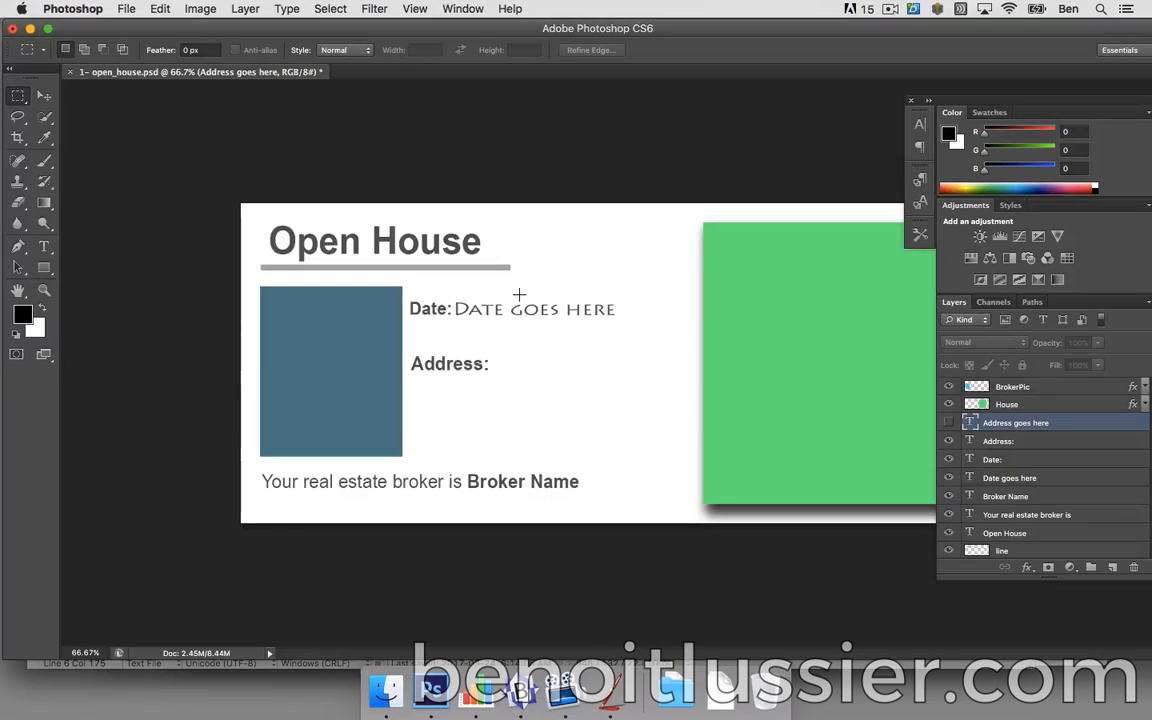
{"action": "left_click", "coordinate": [201, 10]}
{"action": "mouse_move", "coordinate": [260, 316]}
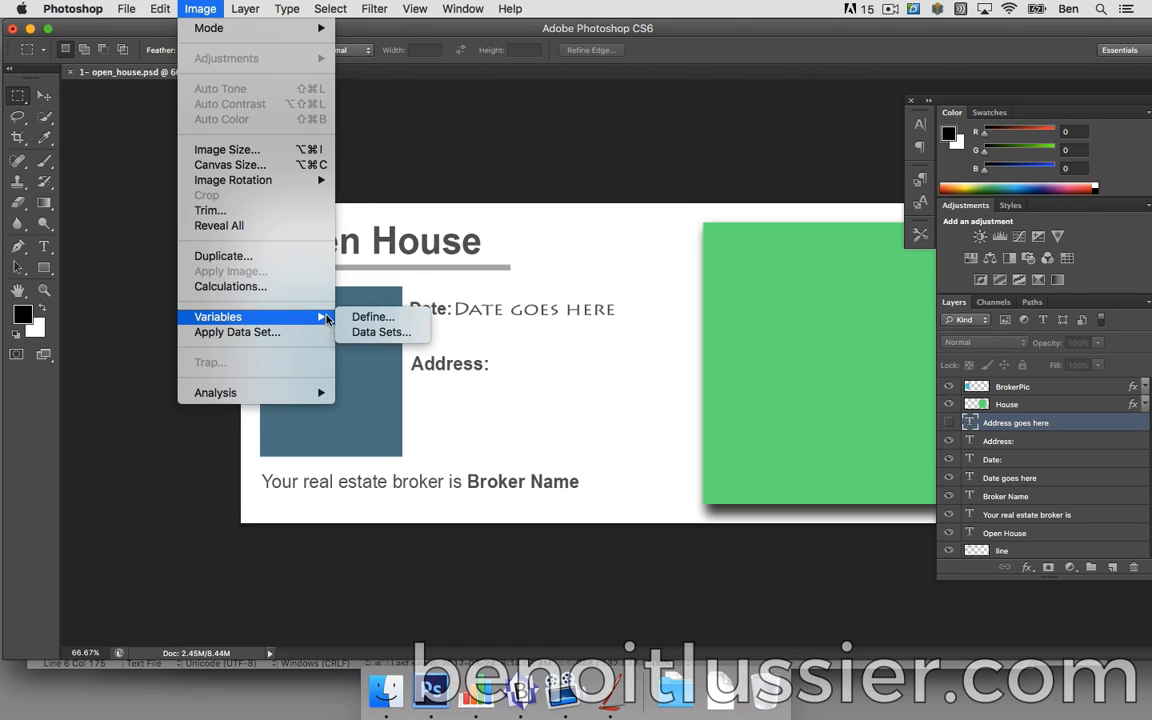
{"action": "left_click", "coordinate": [353, 317]}
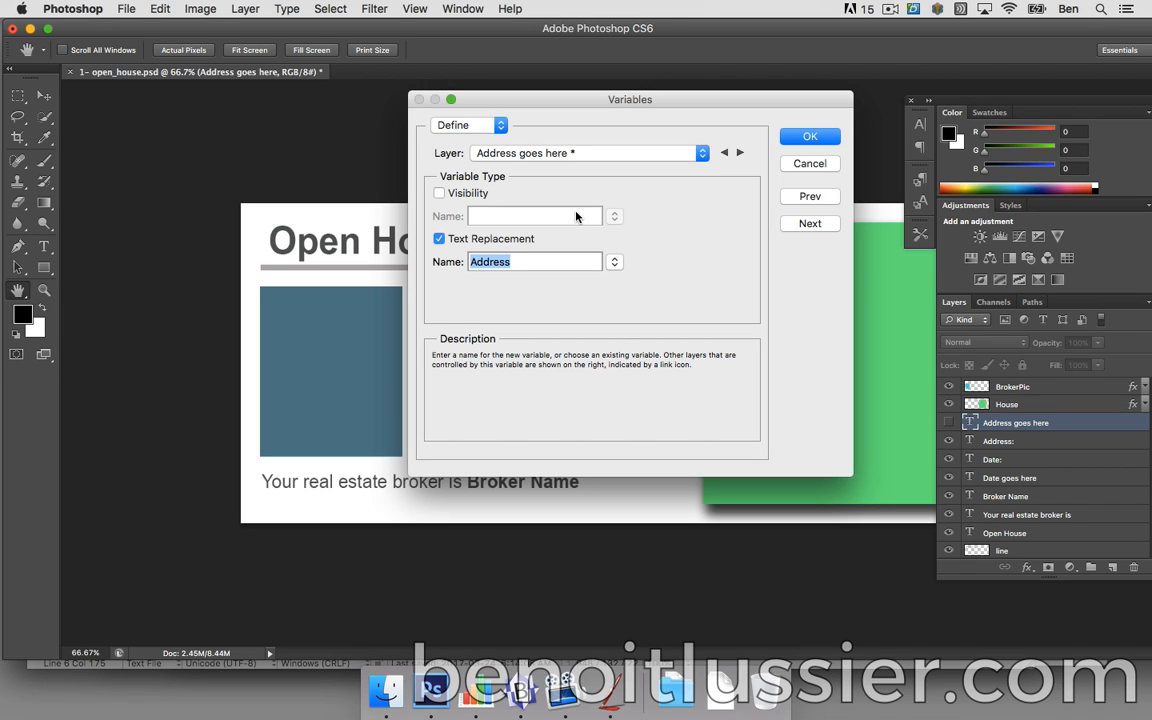
{"action": "left_click", "coordinate": [440, 194]}
{"action": "double_click", "coordinate": [501, 216]}
{"action": "type", "text": "vis1"}
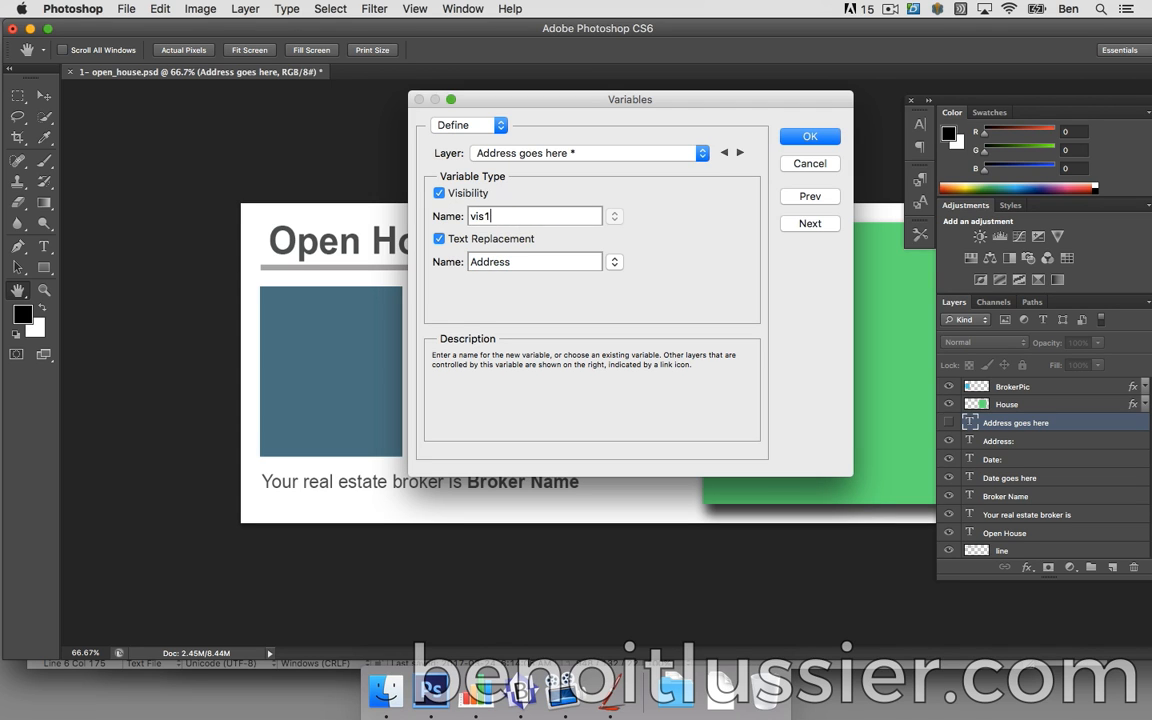
- Give the Date goes here layer a visibility variable named vis1, reusing the existing variable
{"action": "left_click", "coordinate": [545, 153]}
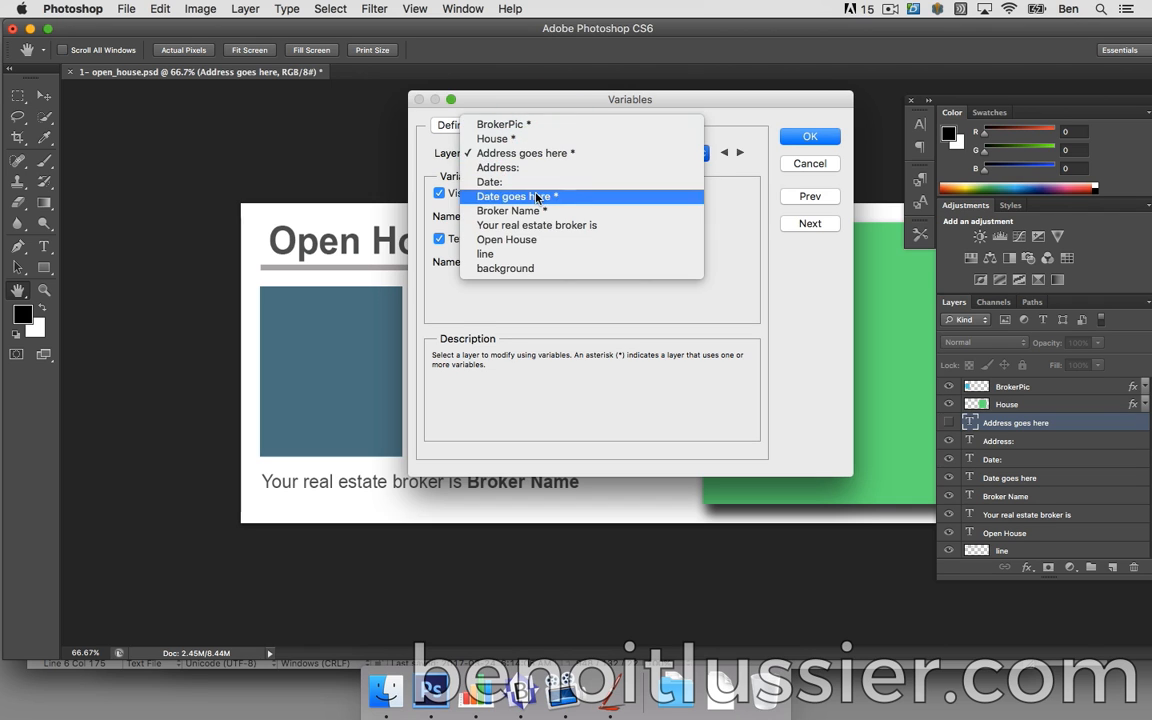
{"action": "left_click", "coordinate": [537, 197]}
{"action": "left_click", "coordinate": [440, 195]}
{"action": "double_click", "coordinate": [500, 216]}
{"action": "type", "text": "vis1"}
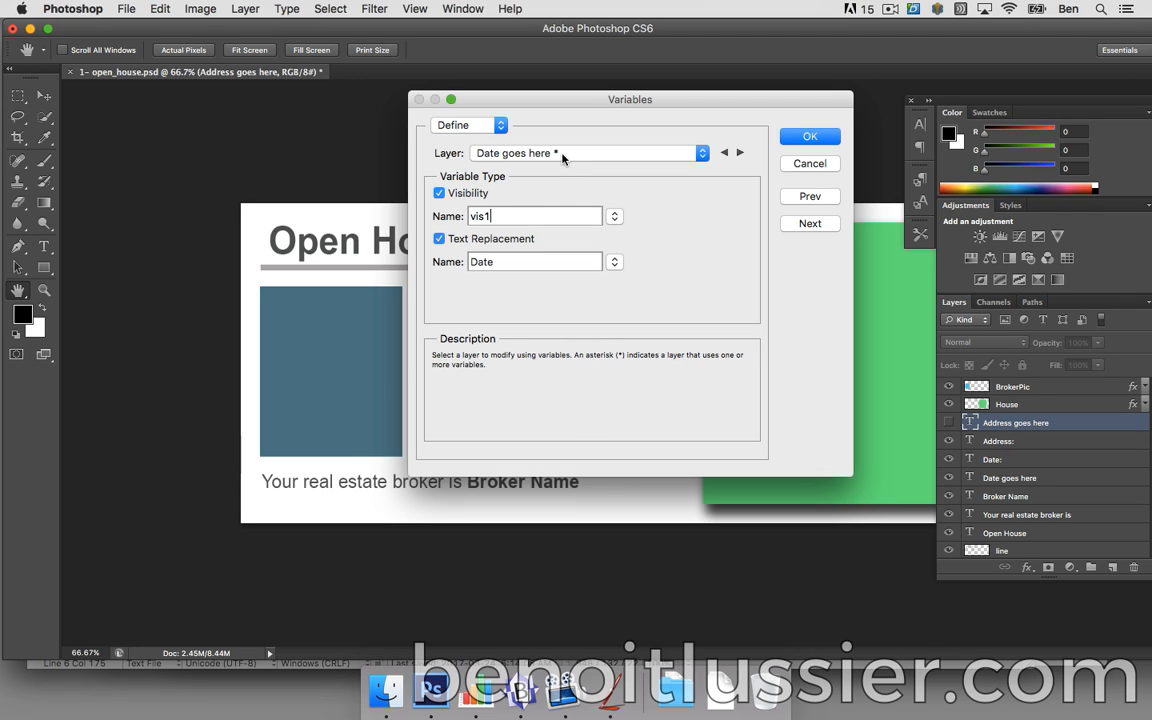
{"action": "left_click", "coordinate": [556, 153]}
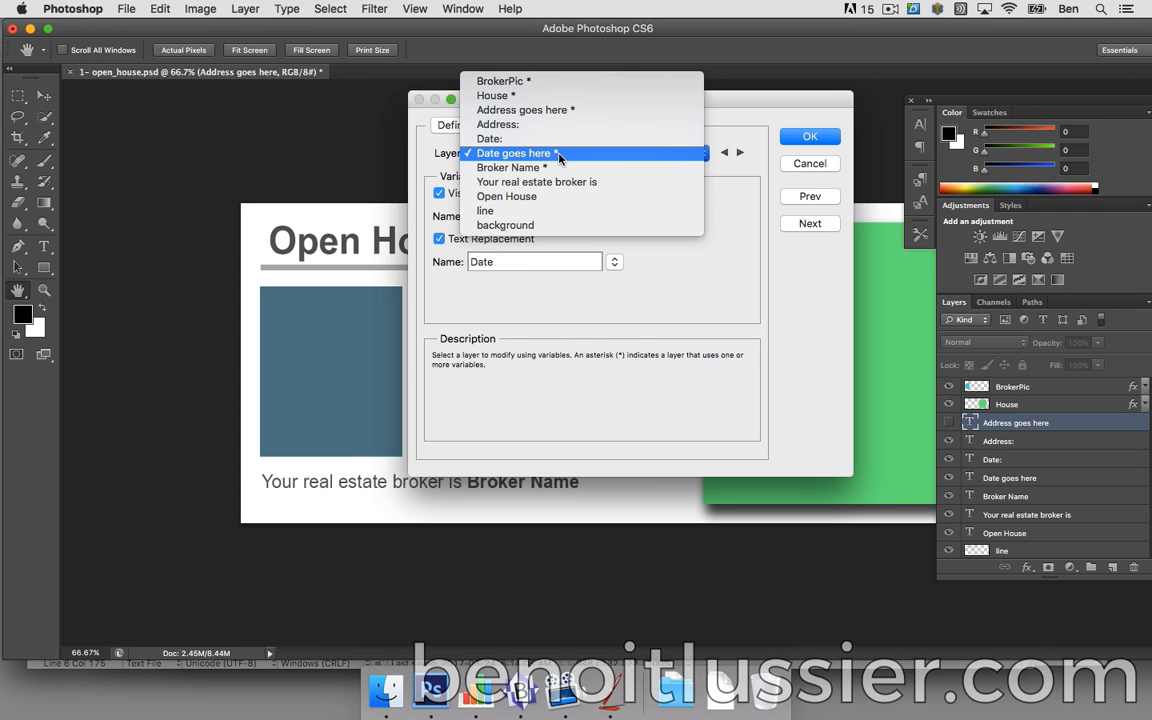
{"action": "left_click", "coordinate": [736, 273]}
{"action": "left_click", "coordinate": [805, 225]}
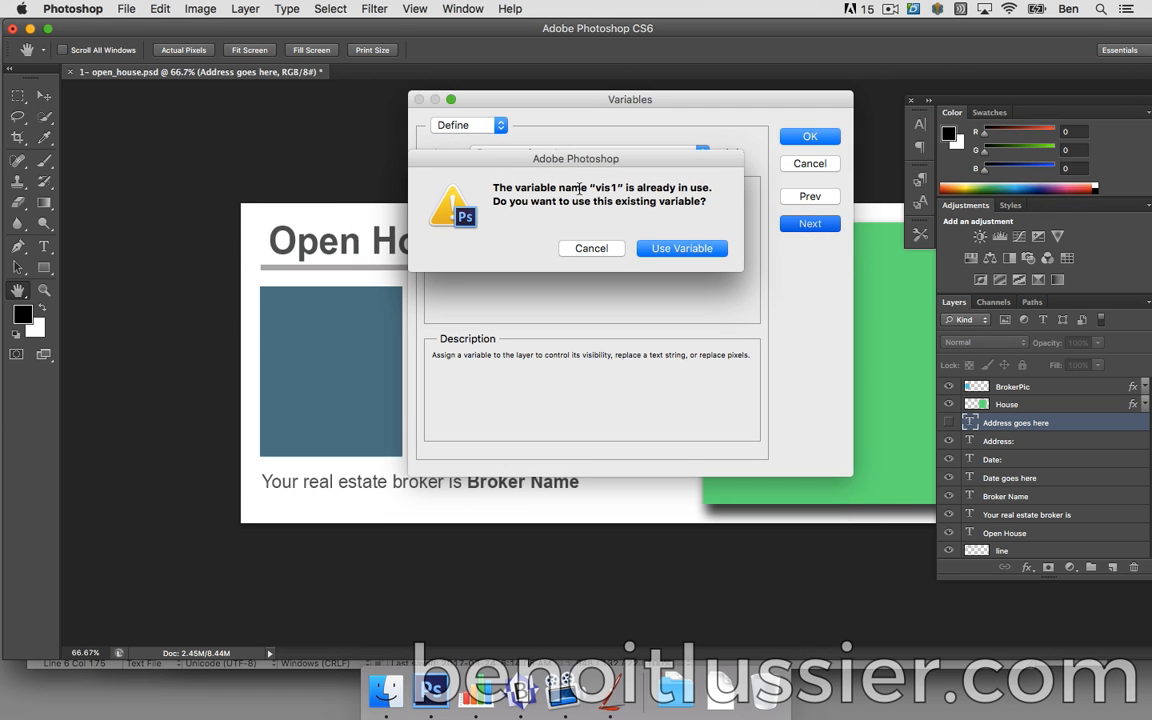
{"action": "left_click", "coordinate": [679, 249]}
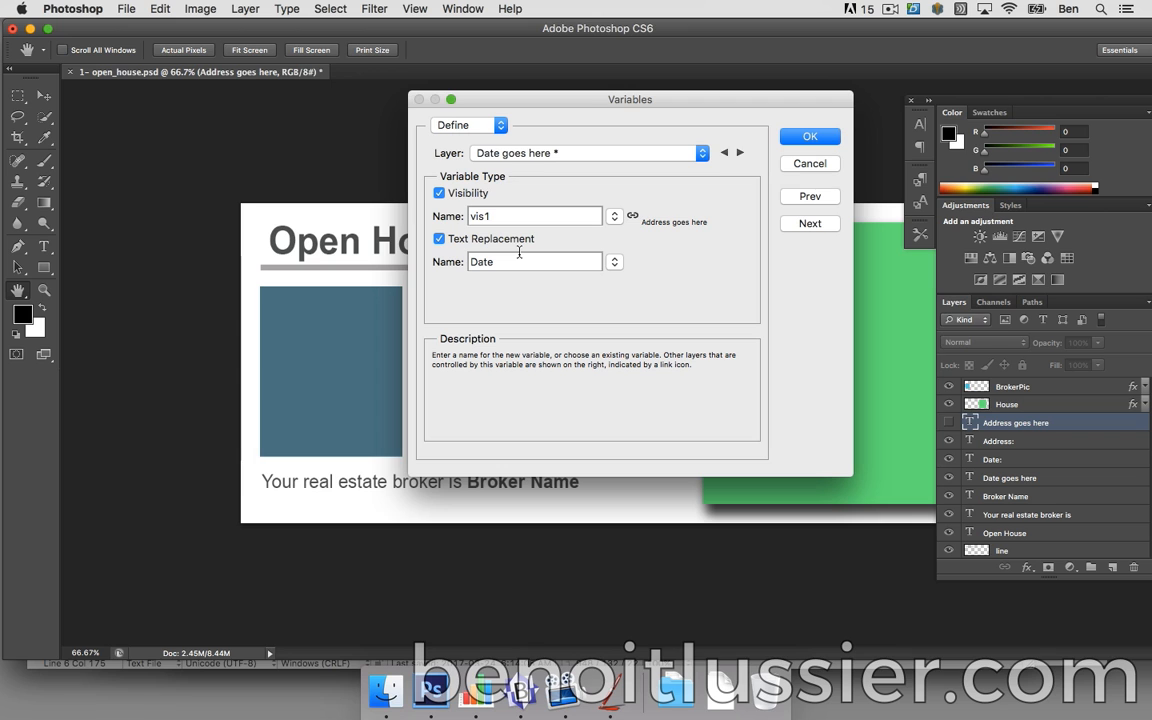
- Define a visibility variable named vis2 for the BrokerPic layer
{"action": "left_click", "coordinate": [507, 153]}
{"action": "left_click", "coordinate": [505, 81]}
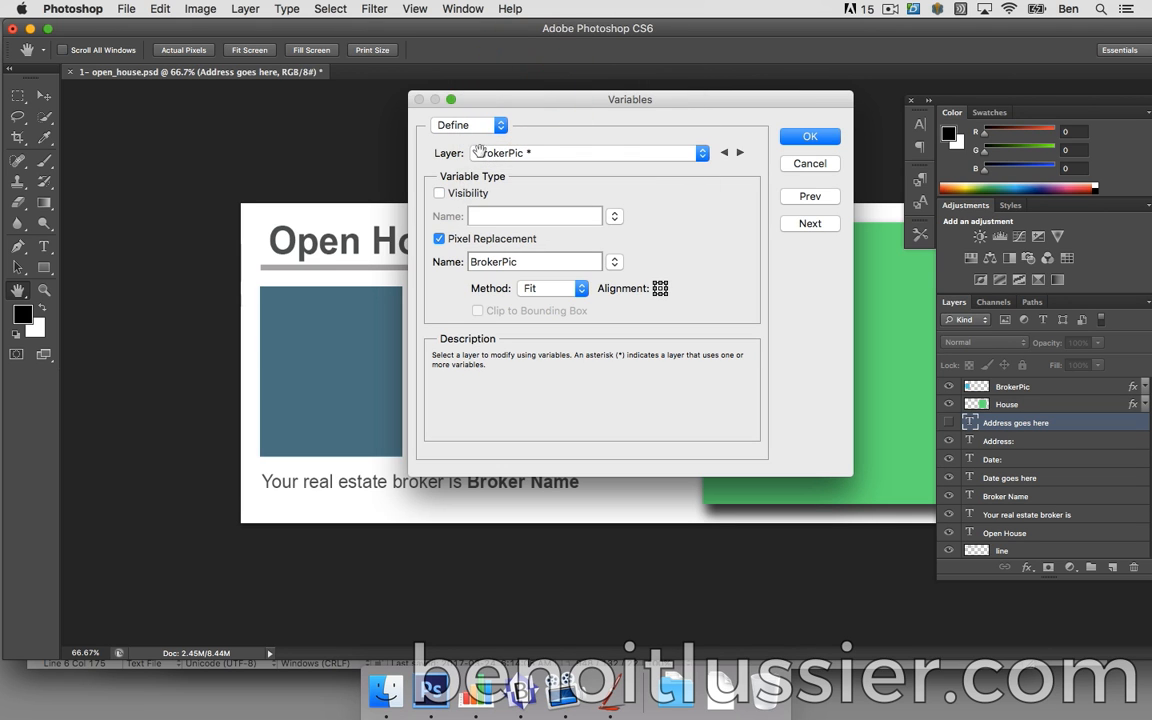
{"action": "left_click", "coordinate": [439, 193]}
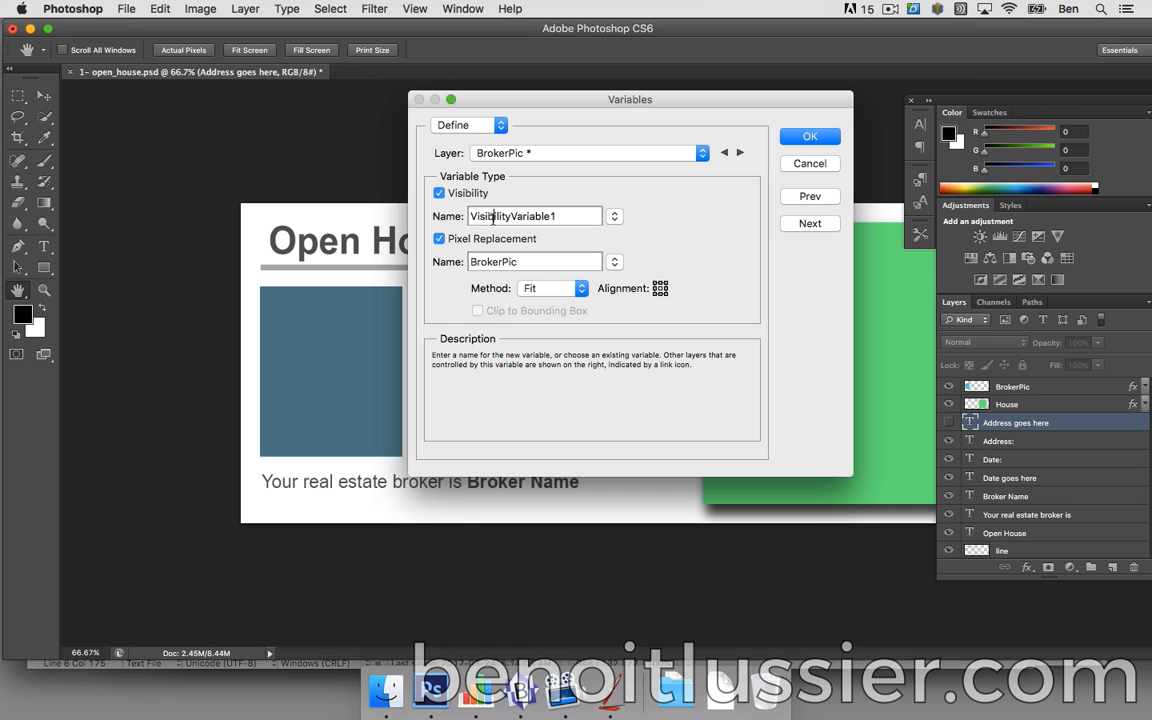
{"action": "double_click", "coordinate": [482, 216]}
{"action": "type", "text": "vis2"}
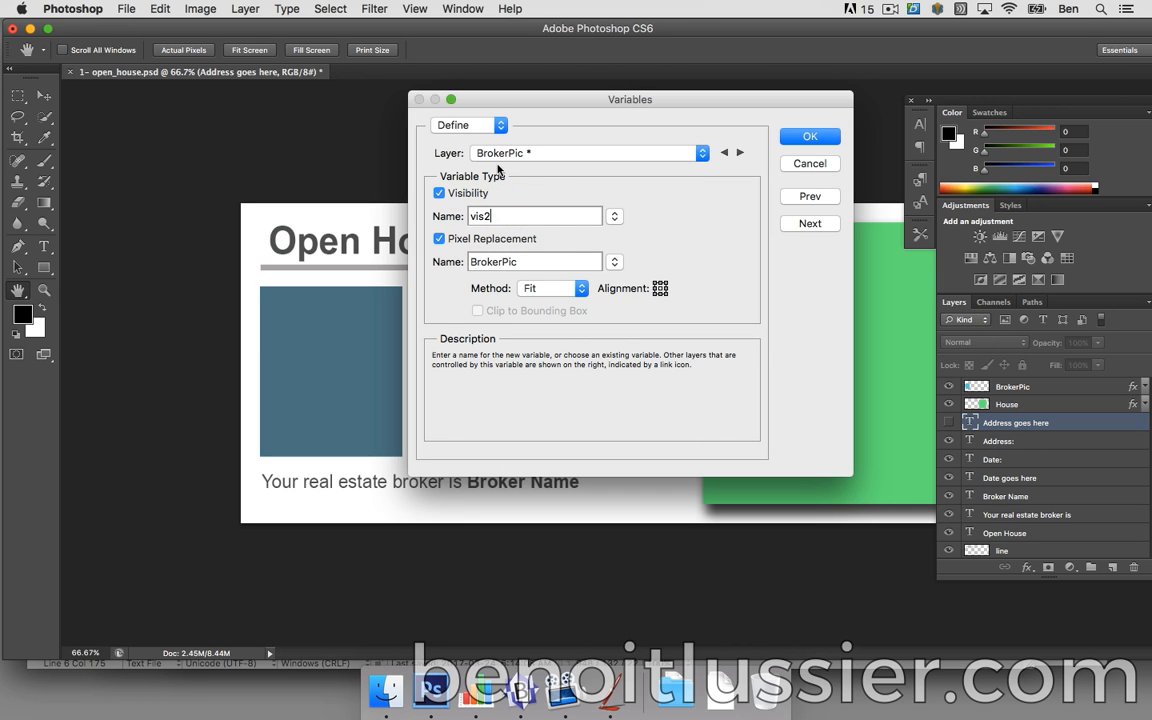
- Give the House layer a visibility variable named vis2, reusing the existing variable
{"action": "left_click", "coordinate": [495, 153]}
{"action": "left_click", "coordinate": [505, 168]}
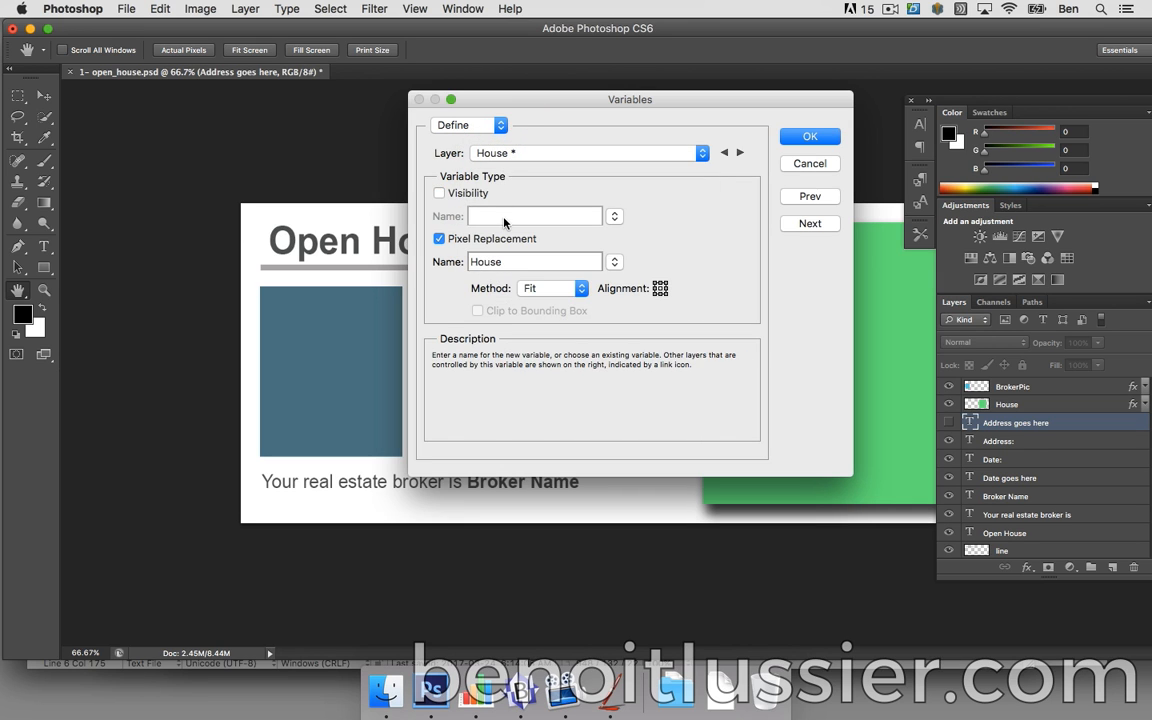
{"action": "left_click", "coordinate": [439, 193]}
{"action": "double_click", "coordinate": [493, 215]}
{"action": "type", "text": "vis2"}
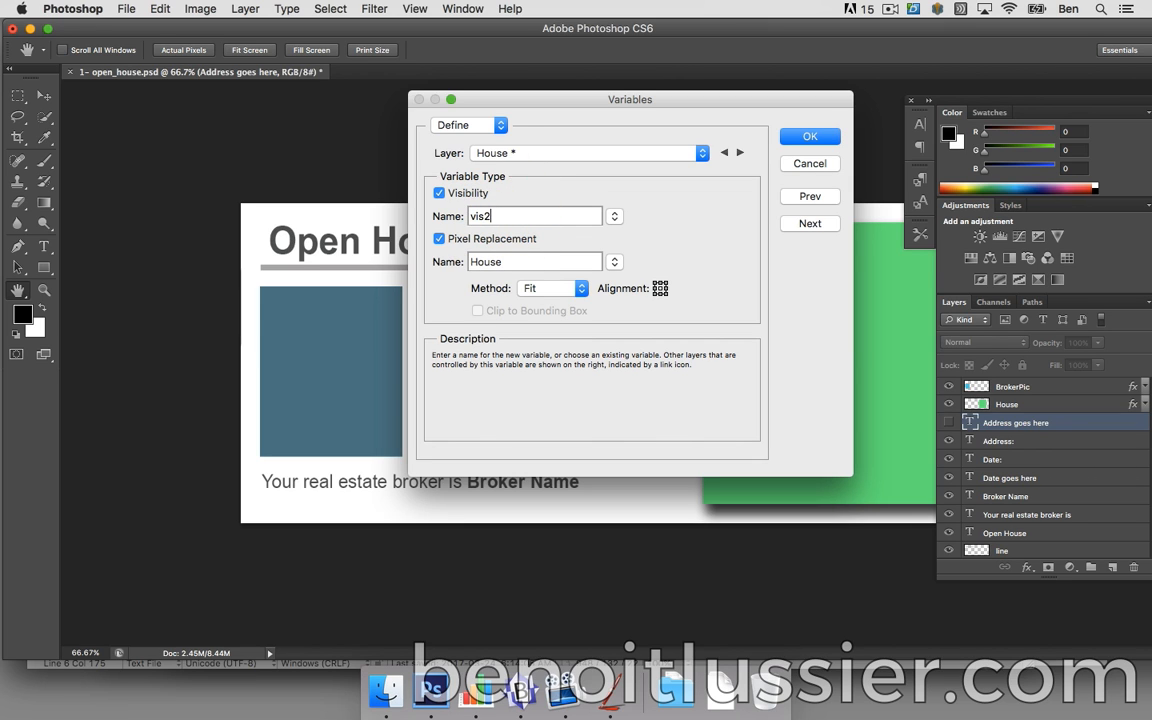
{"action": "left_click", "coordinate": [836, 224]}
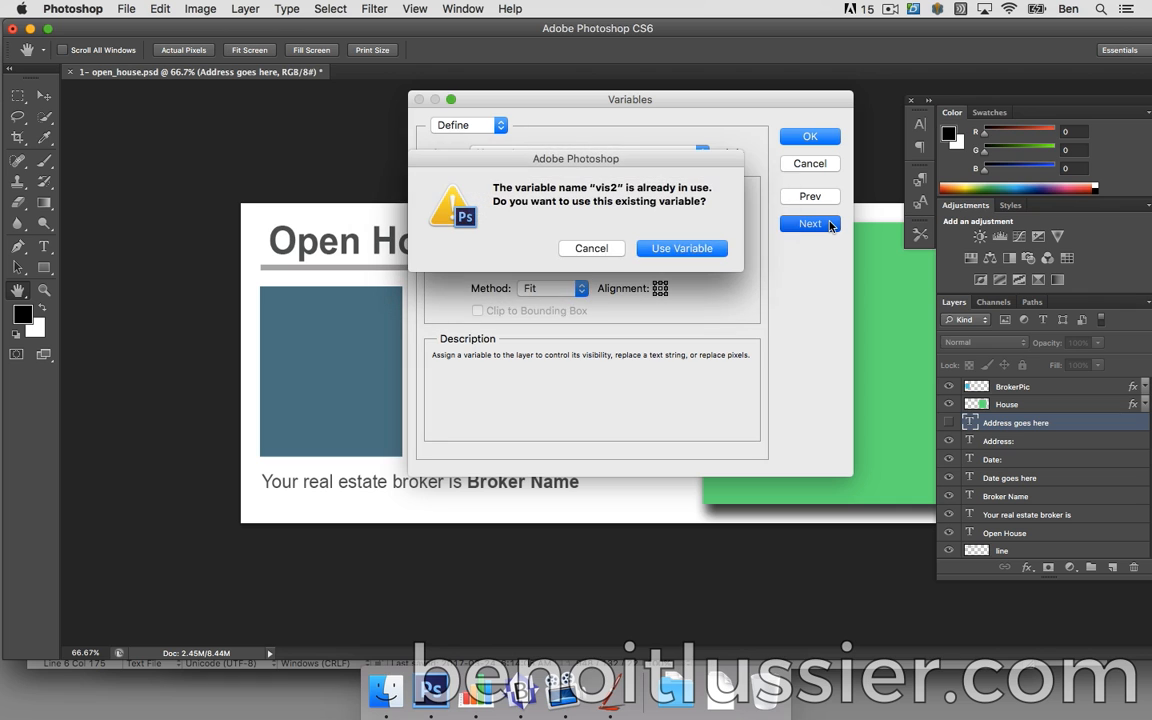
{"action": "left_click", "coordinate": [704, 248]}
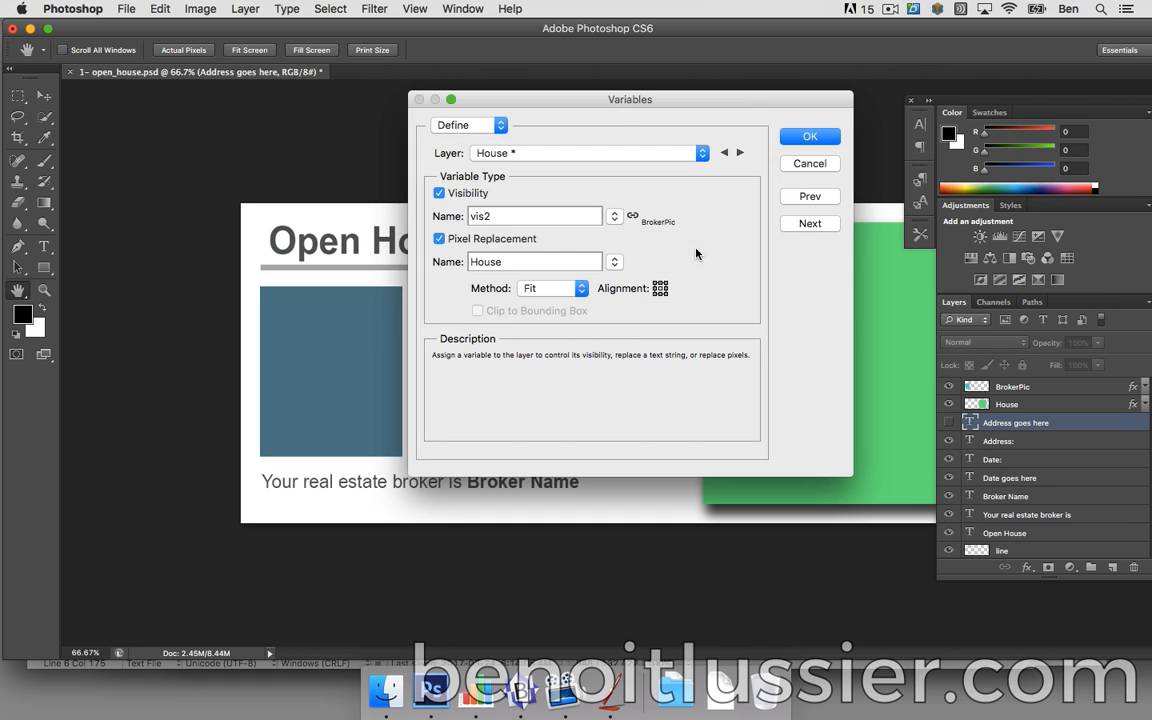
- Proceed to the data sets and import the edited CSV's data
{"action": "left_click", "coordinate": [810, 224]}
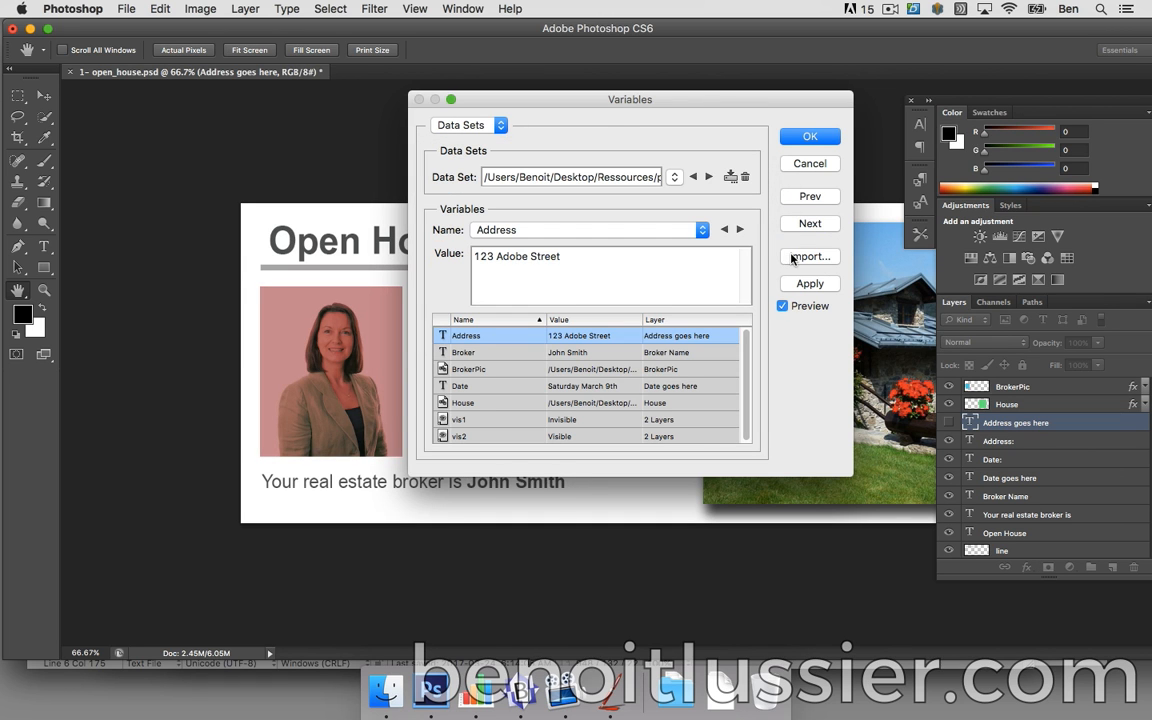
{"action": "left_click", "coordinate": [788, 257]}
{"action": "left_click", "coordinate": [738, 280]}
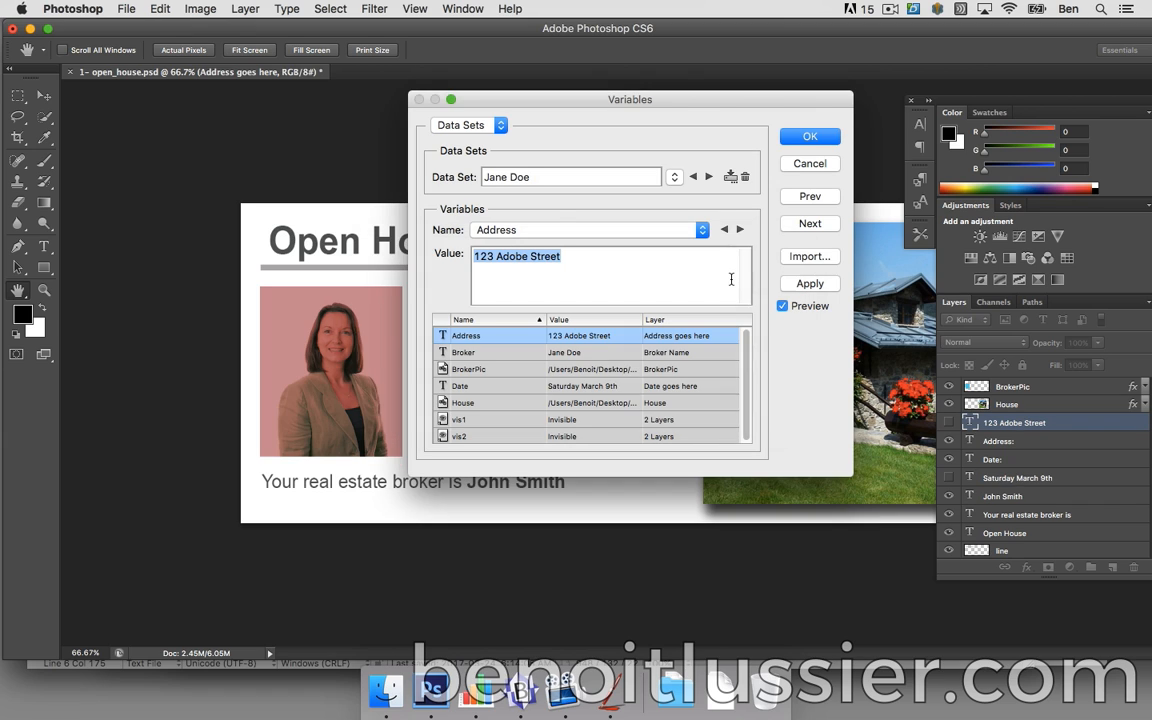
- In the first data set, set vis1 to Invisible and vis2 to Visible, keeping the Variables dialog clear of the artwork
{"action": "left_click", "coordinate": [511, 425]}
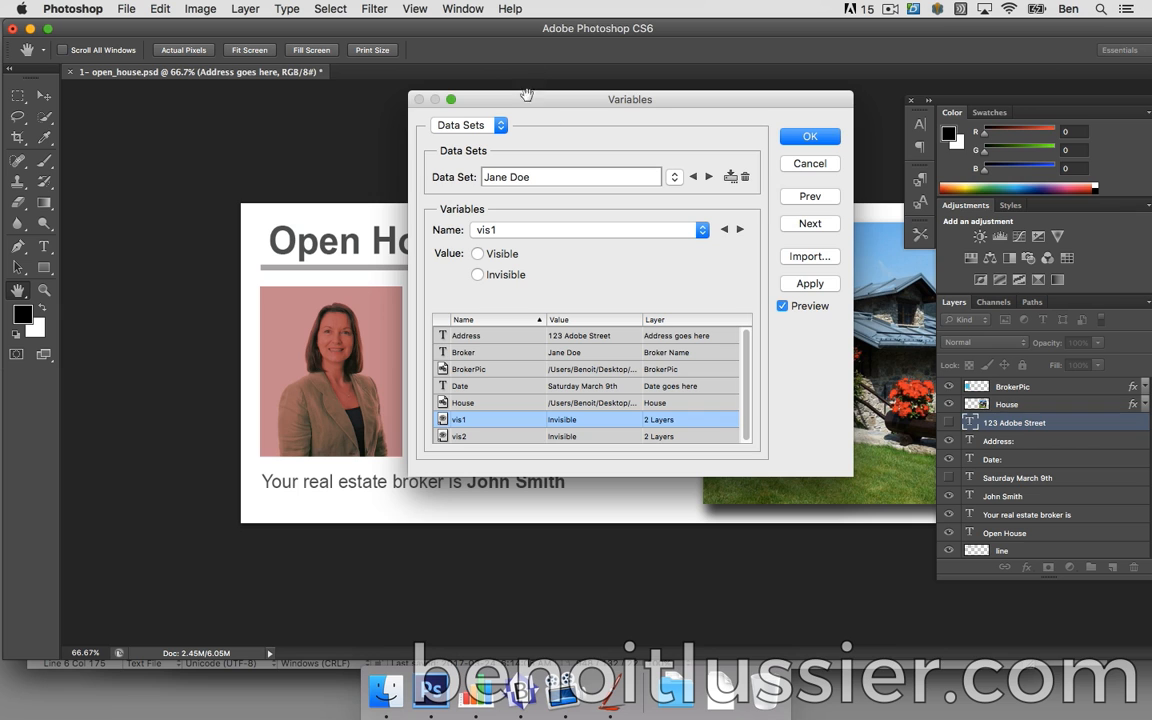
{"action": "left_click_drag", "start_coordinate": [476, 96], "coordinate": [856, 38]}
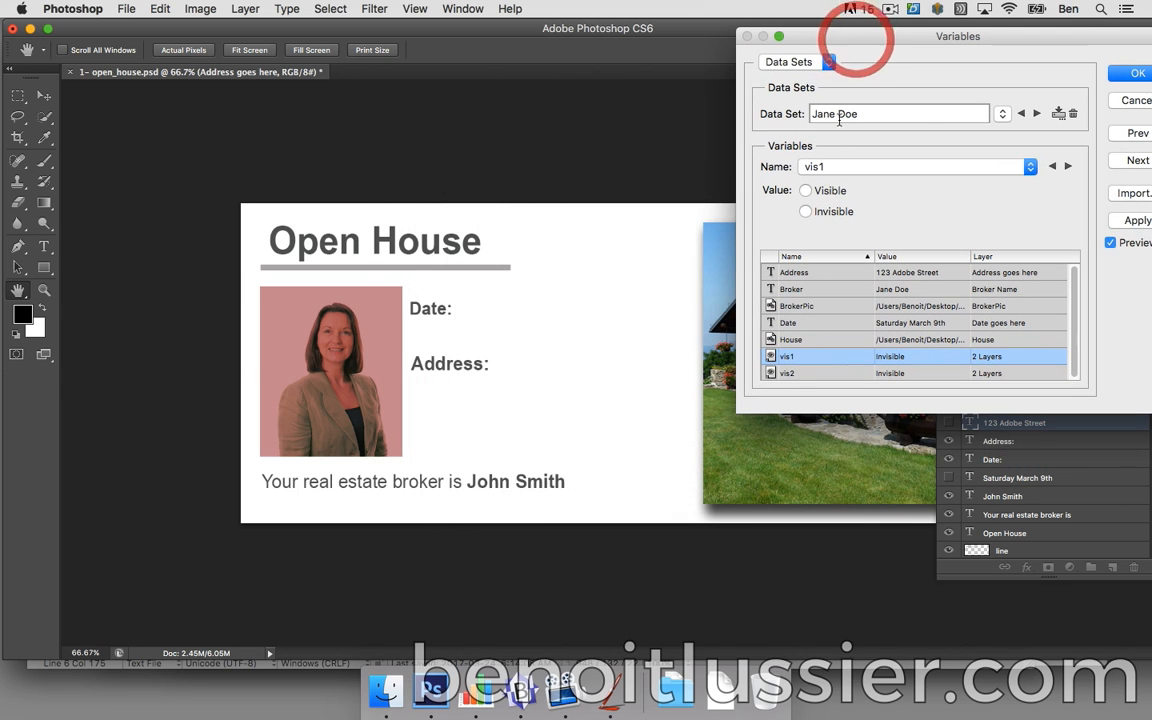
{"action": "left_click", "coordinate": [806, 212]}
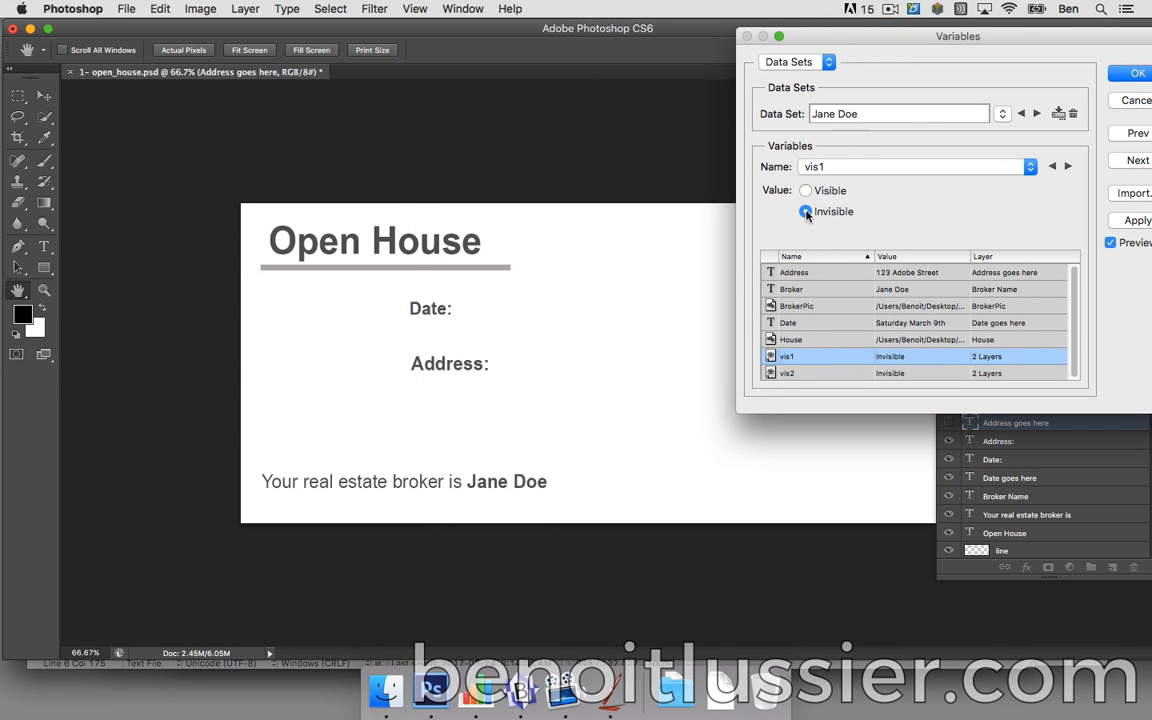
{"action": "left_click", "coordinate": [828, 374]}
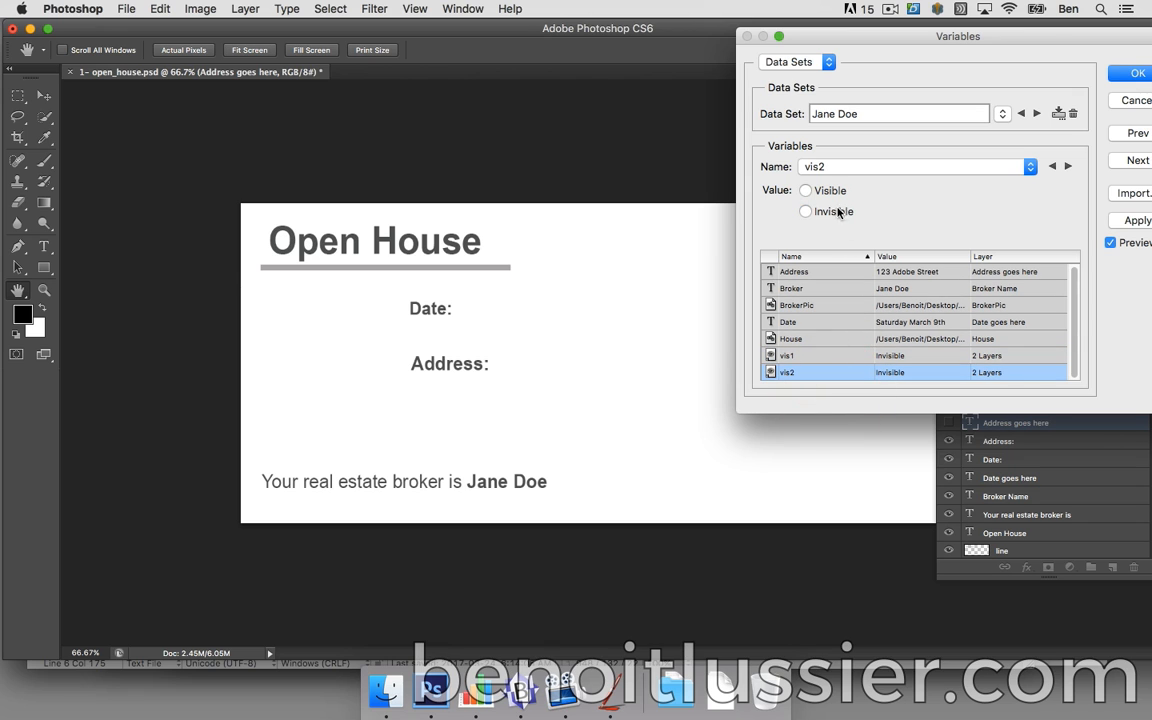
{"action": "left_click", "coordinate": [806, 191]}
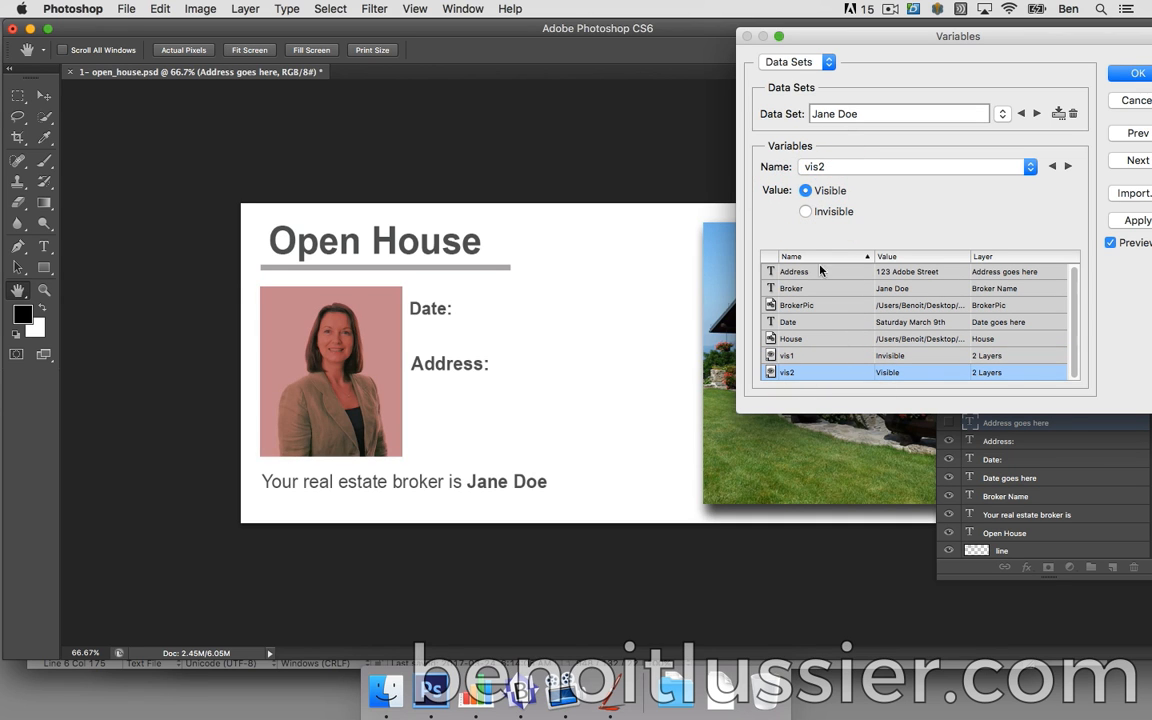
- In the second data set, set both vis1 and vis2 to Visible and compare the preview with the first data set
{"action": "left_click", "coordinate": [834, 356]}
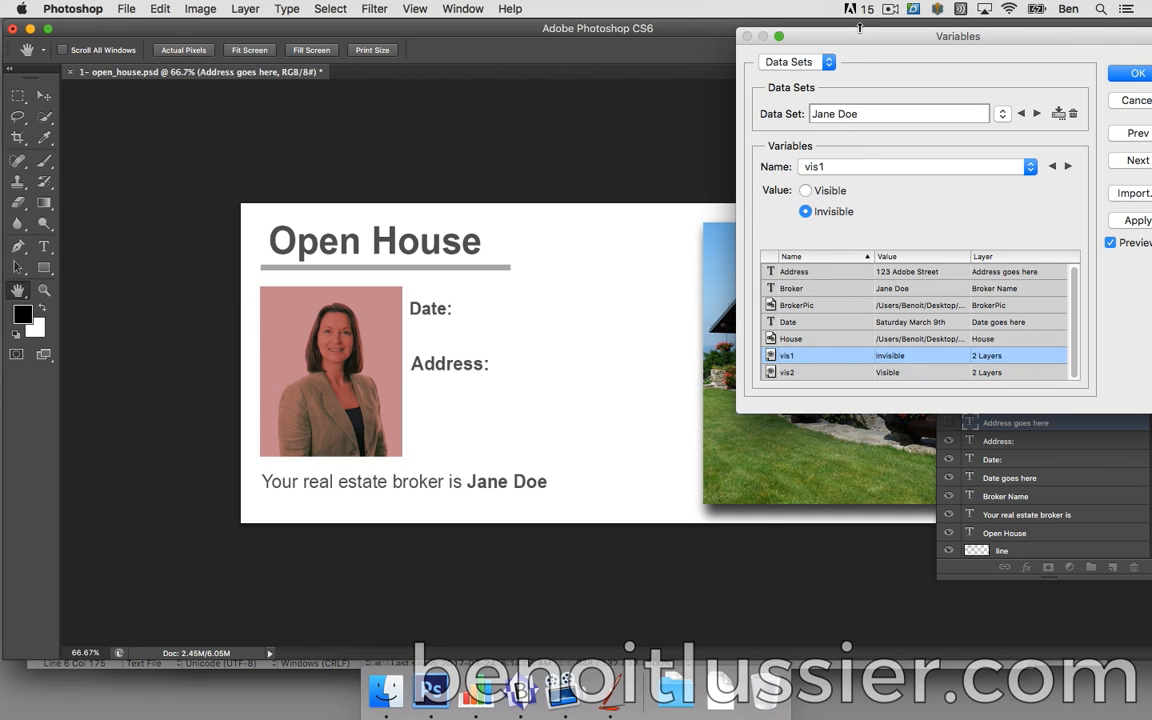
{"action": "left_click_drag", "start_coordinate": [859, 40], "coordinate": [682, 31]}
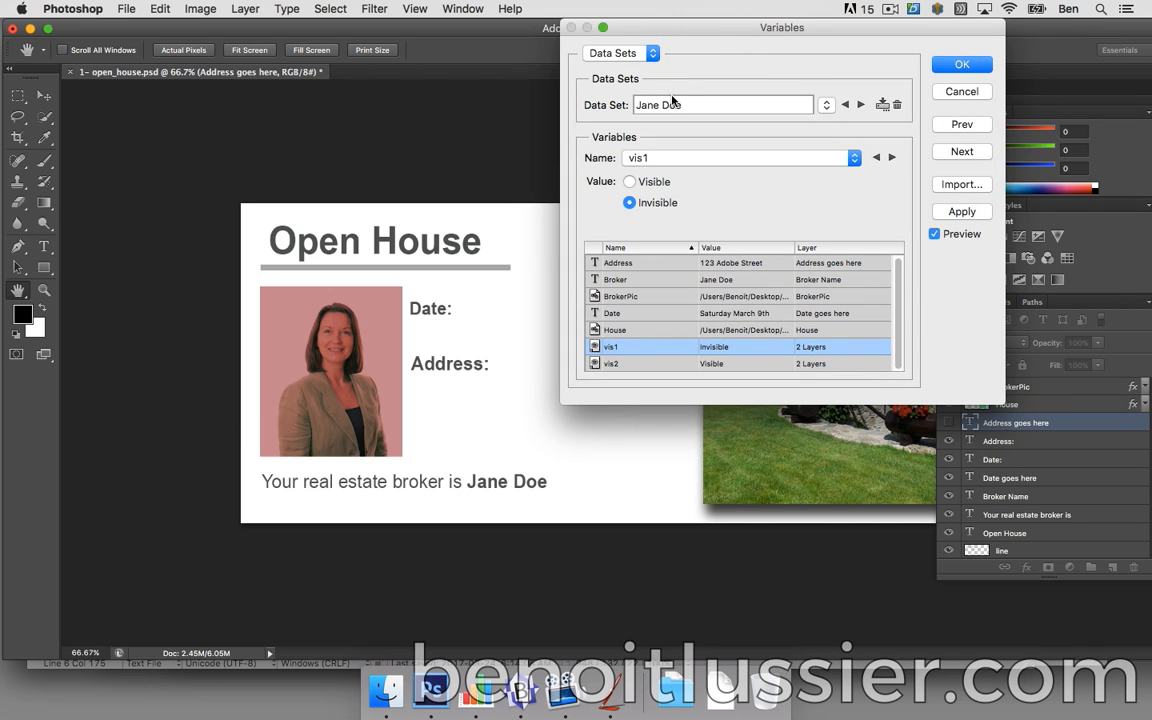
{"action": "left_click", "coordinate": [826, 108]}
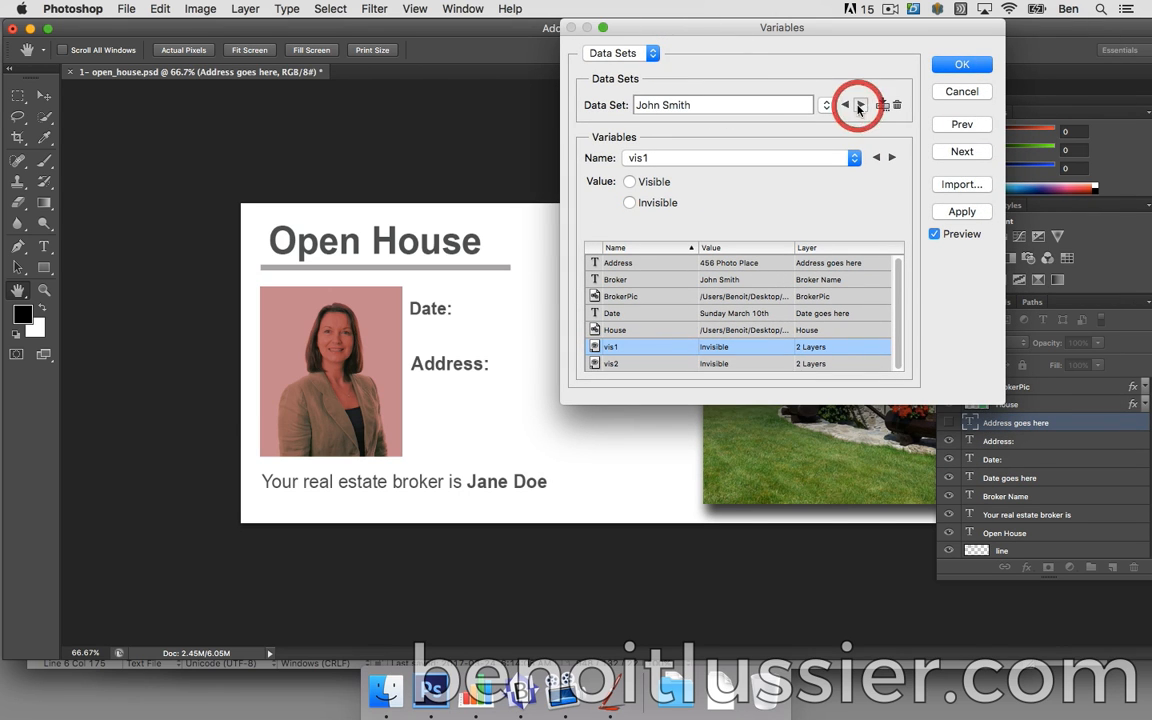
{"action": "left_click", "coordinate": [629, 182]}
{"action": "left_click", "coordinate": [676, 364]}
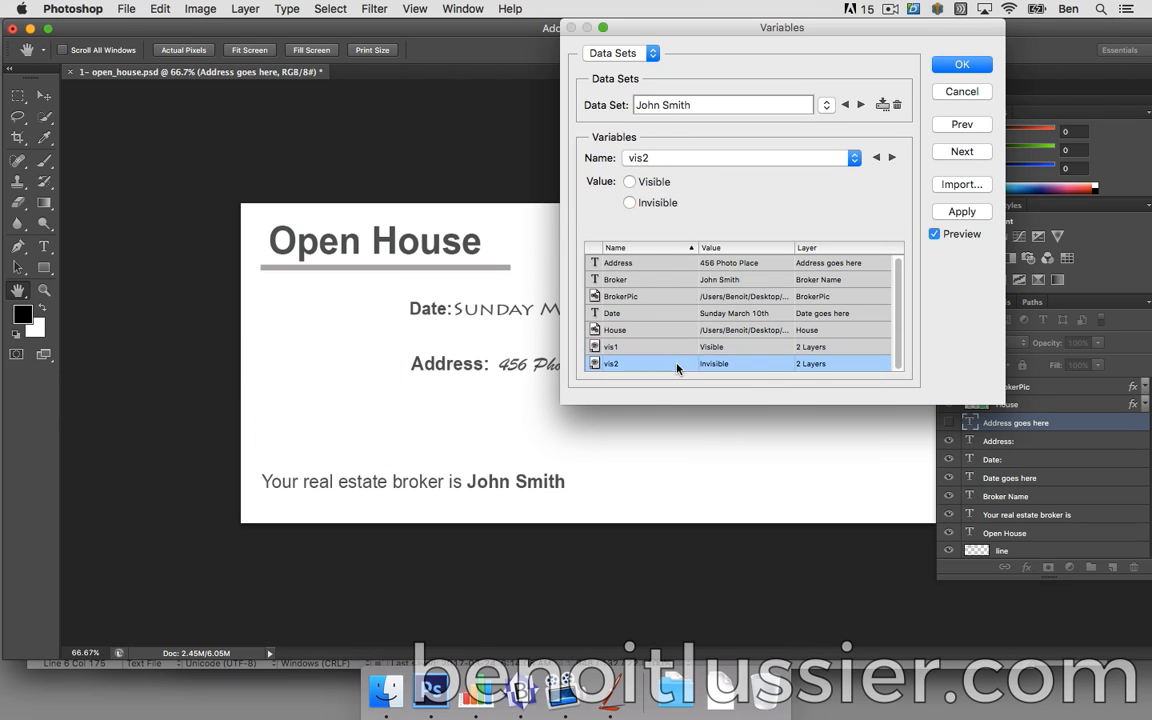
{"action": "left_click", "coordinate": [629, 182]}
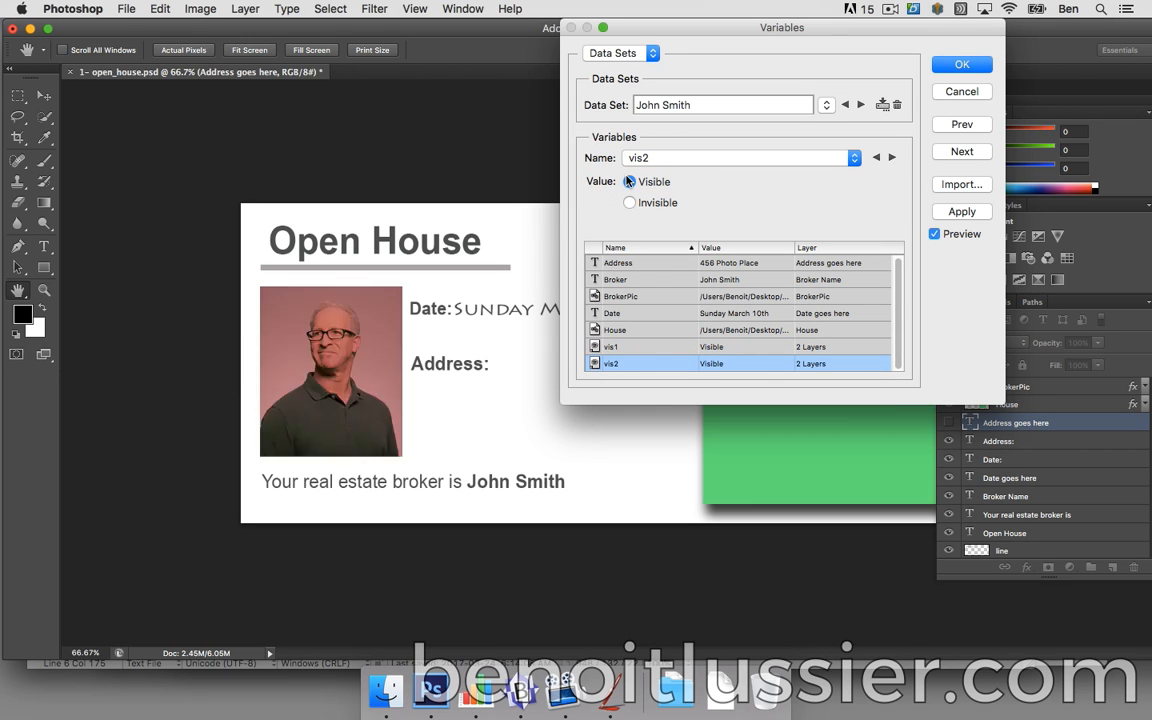
{"action": "left_click", "coordinate": [661, 346]}
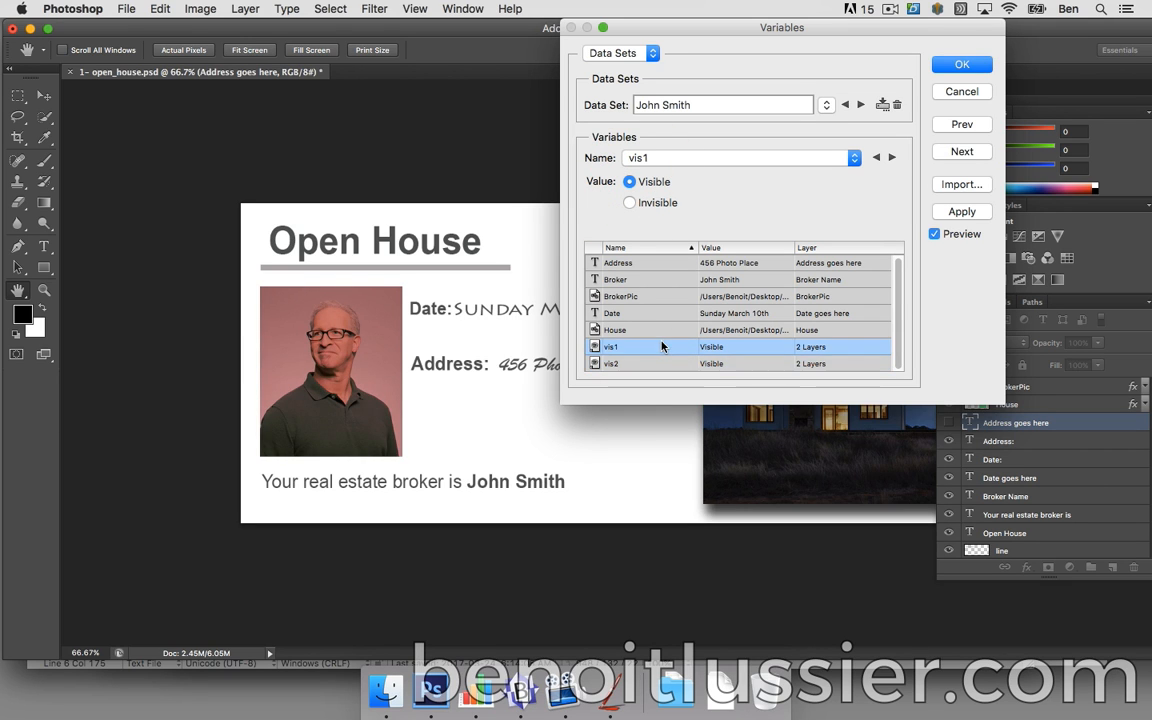
{"action": "left_click", "coordinate": [848, 105]}
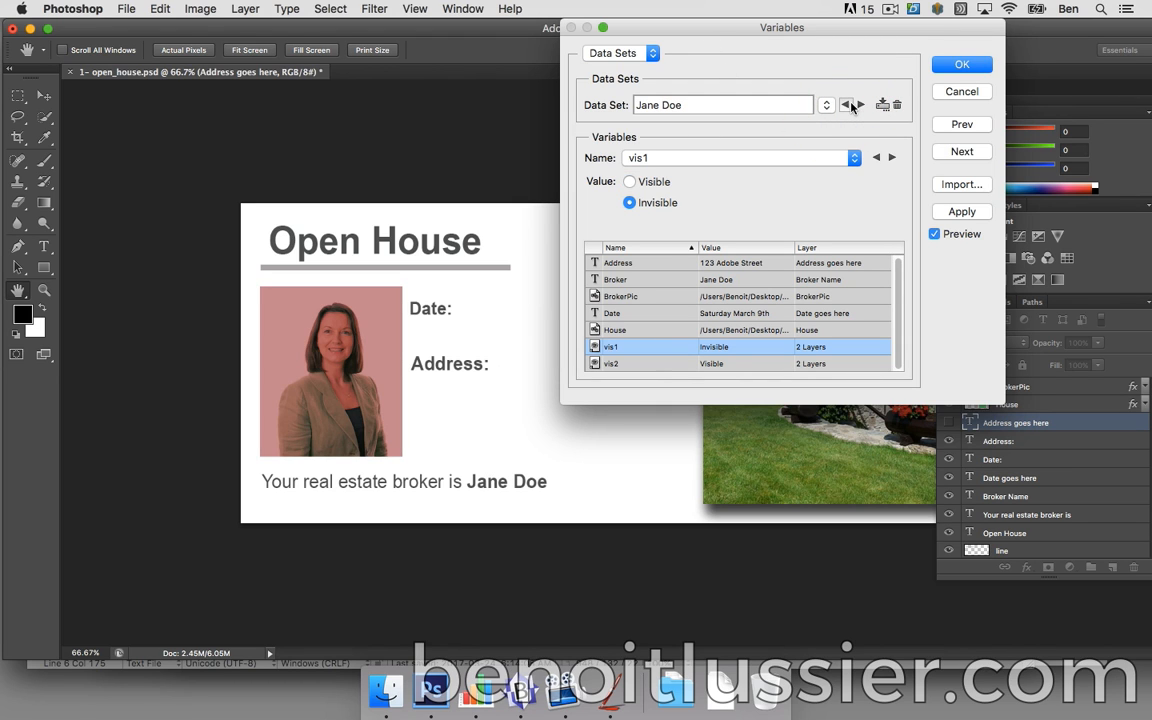
{"action": "left_click", "coordinate": [861, 105]}
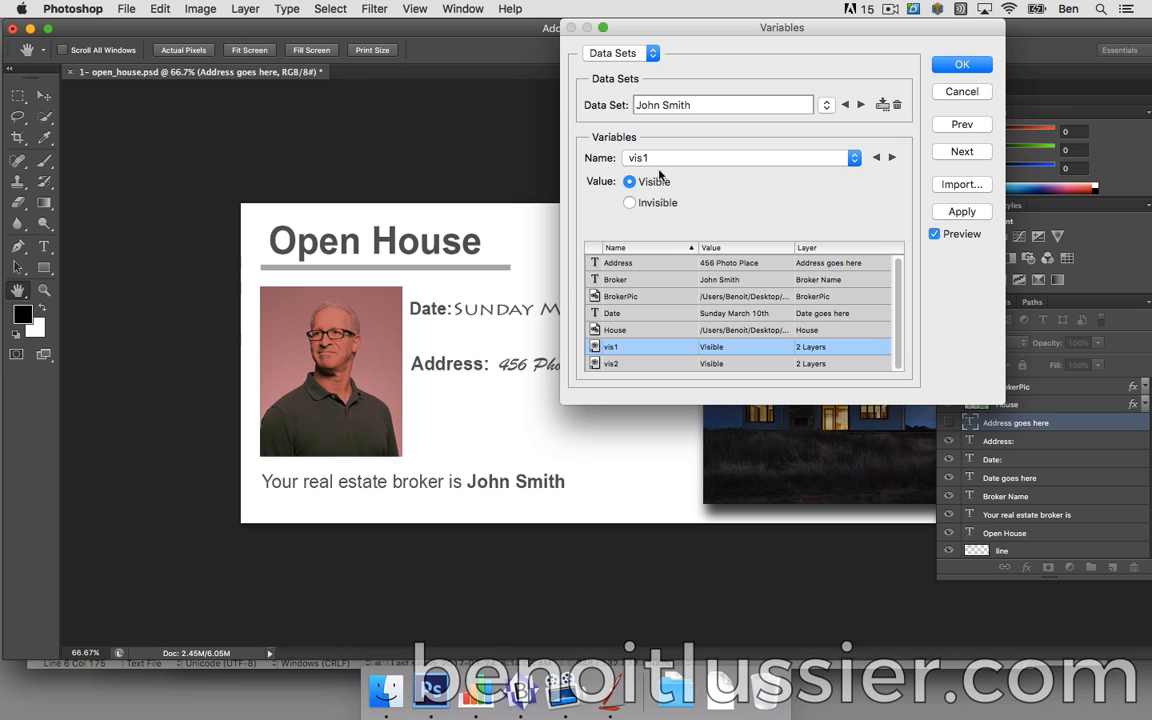
- Set vis2 to Invisible in the second data set and in the first data set
{"action": "left_click", "coordinate": [632, 366]}
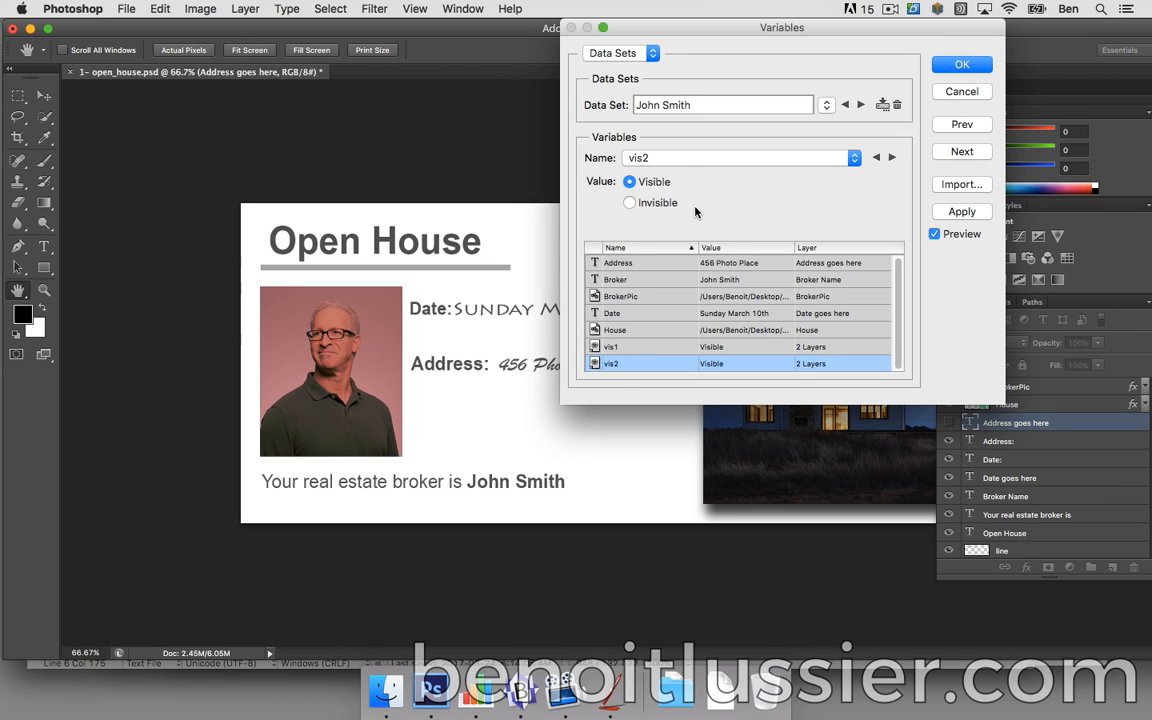
{"action": "left_click", "coordinate": [629, 203]}
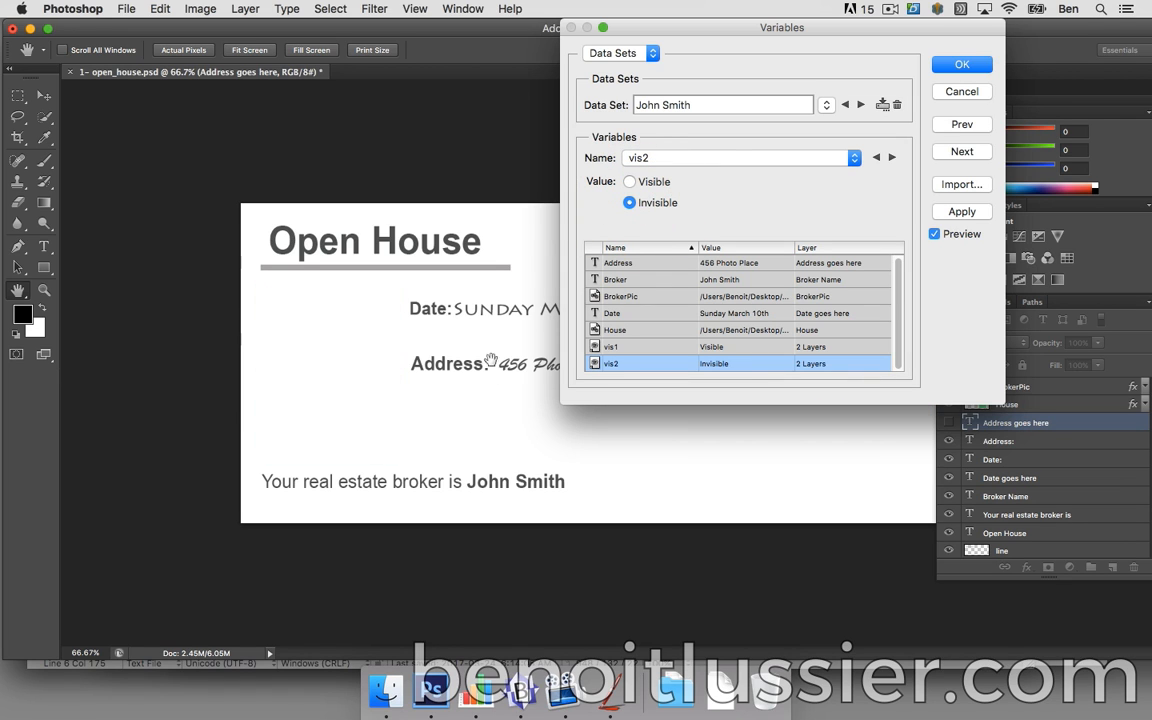
{"action": "left_click", "coordinate": [846, 104]}
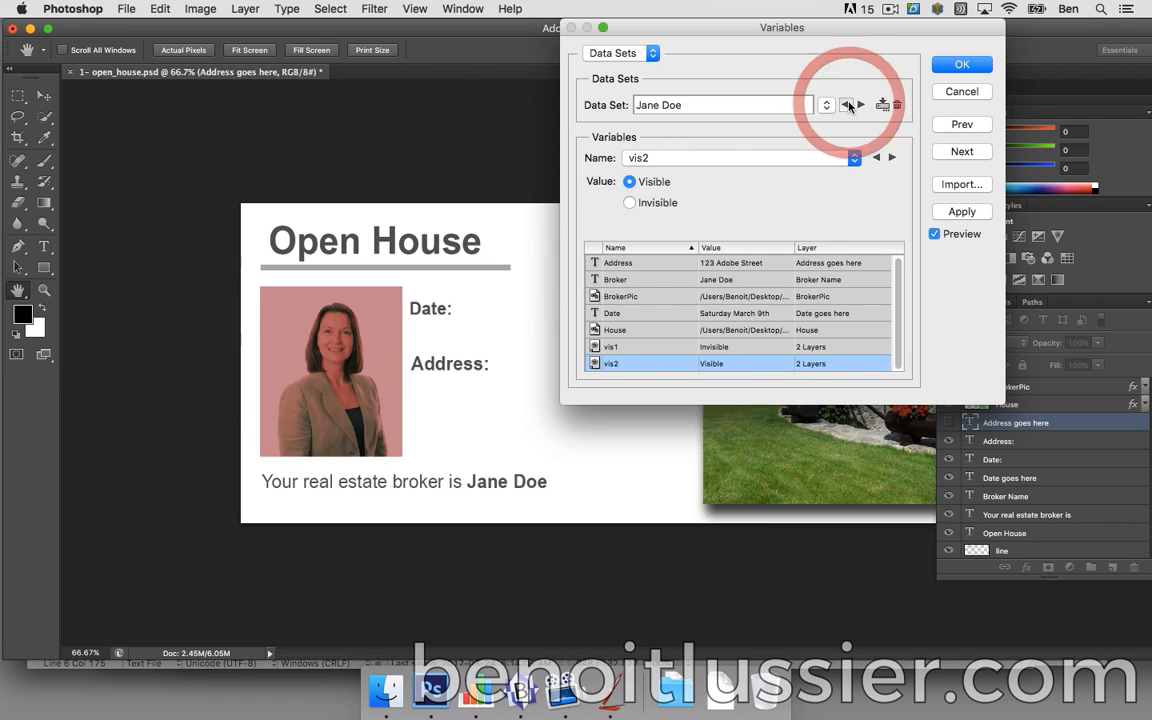
{"action": "left_click", "coordinate": [632, 204]}
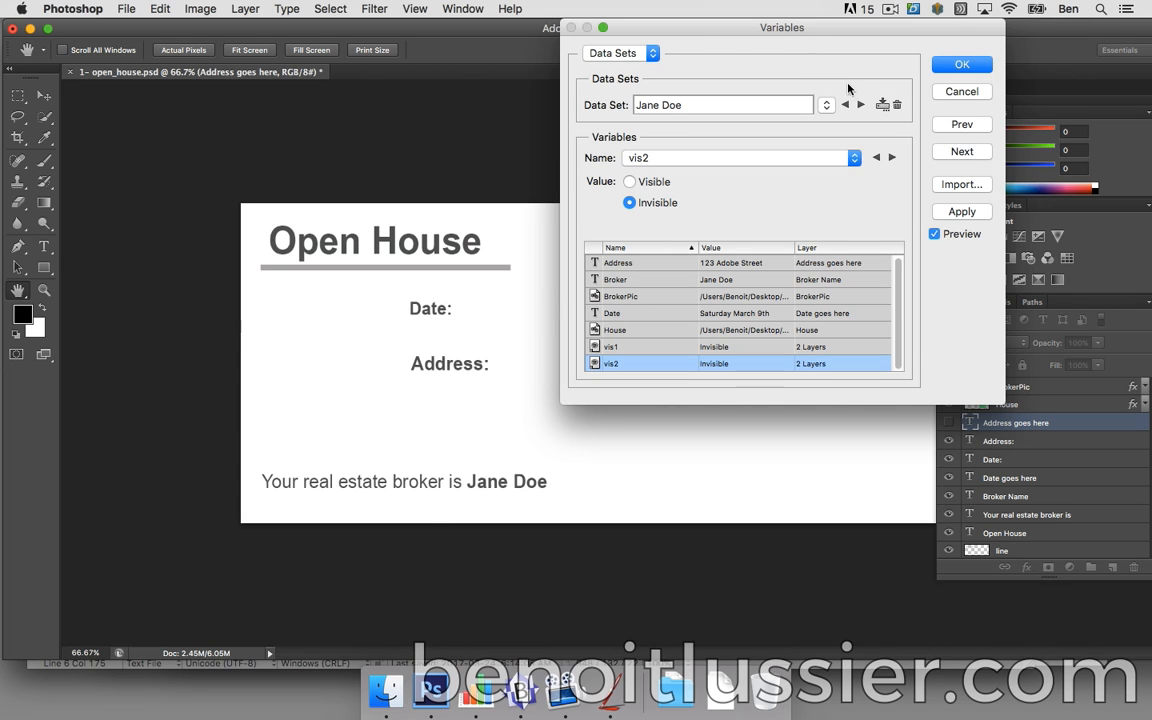
- Review the vis1 and vis2 values of the second data set and dismiss the Variables dialog without keeping changes
{"action": "left_click", "coordinate": [861, 104]}
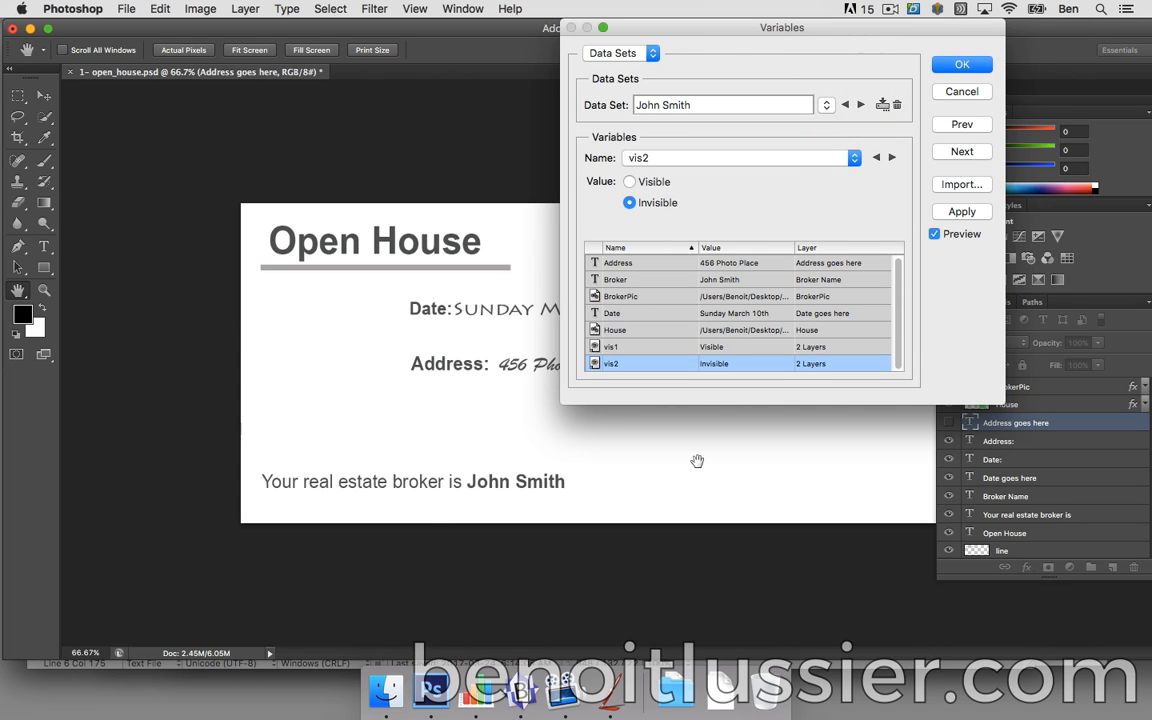
{"action": "left_click", "coordinate": [712, 347]}
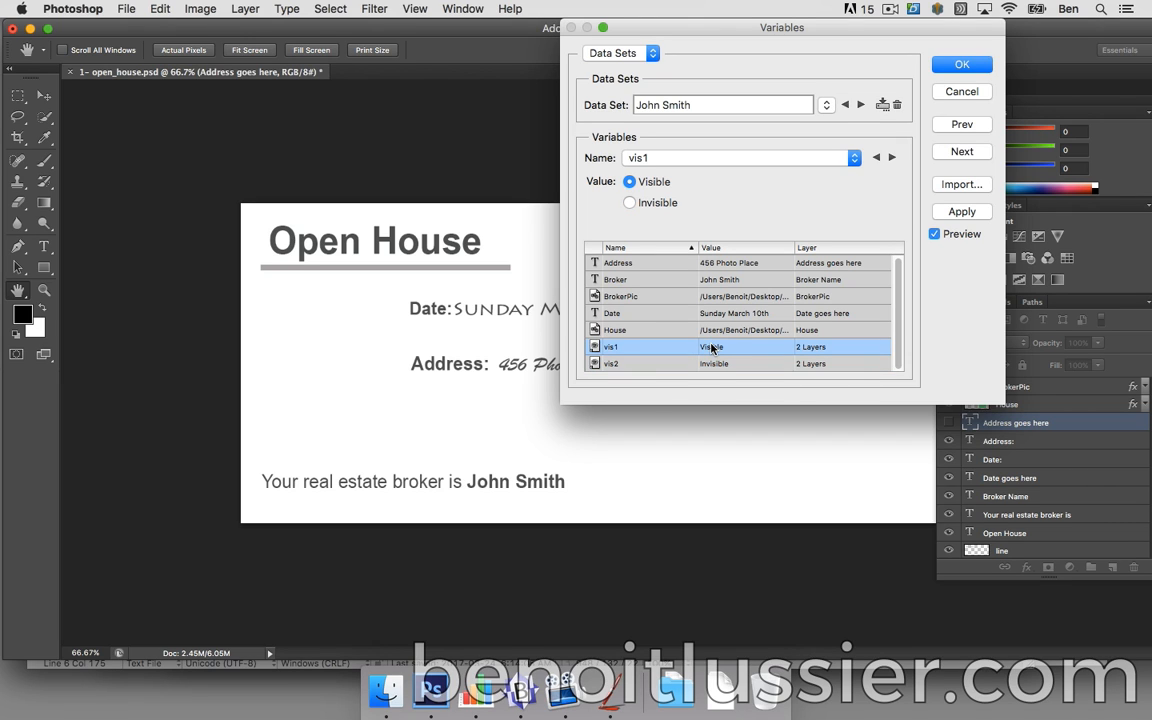
{"action": "left_click", "coordinate": [712, 364]}
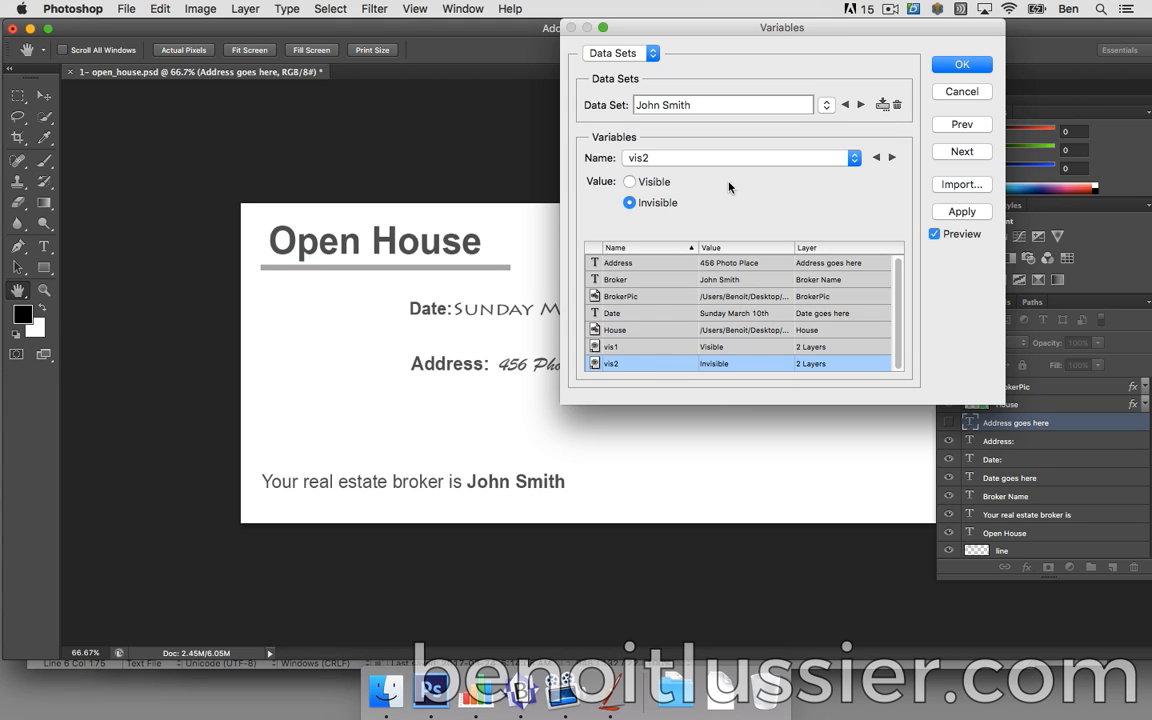
{"action": "left_click", "coordinate": [959, 92]}
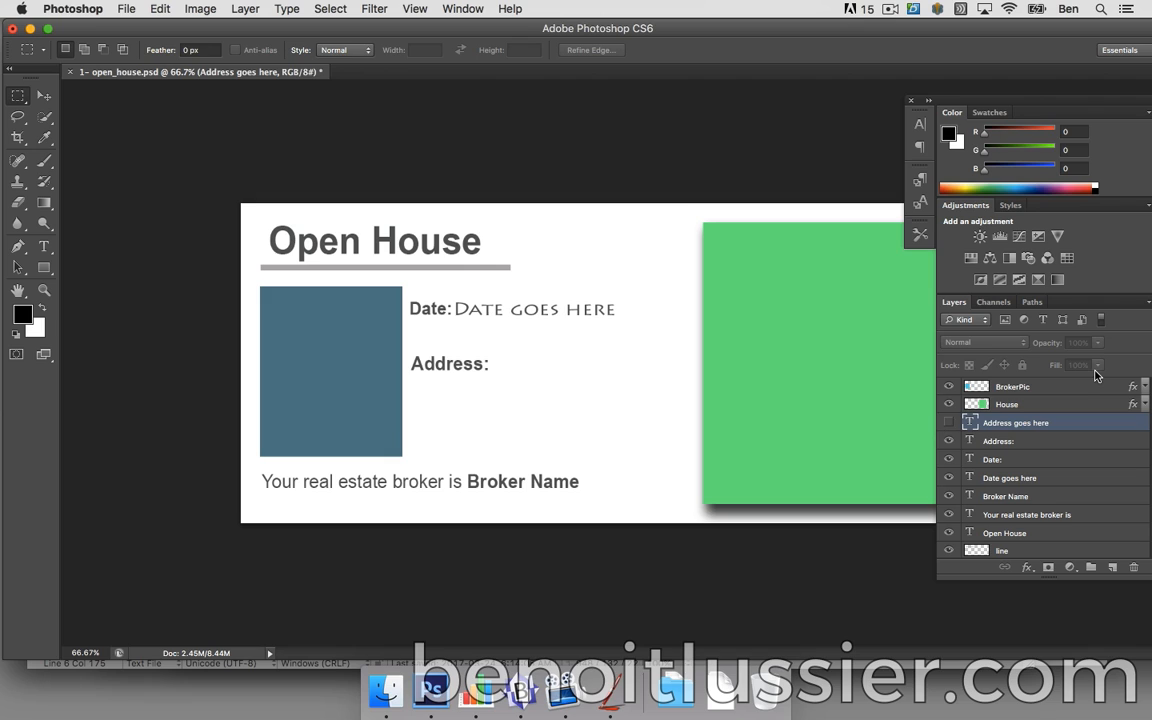